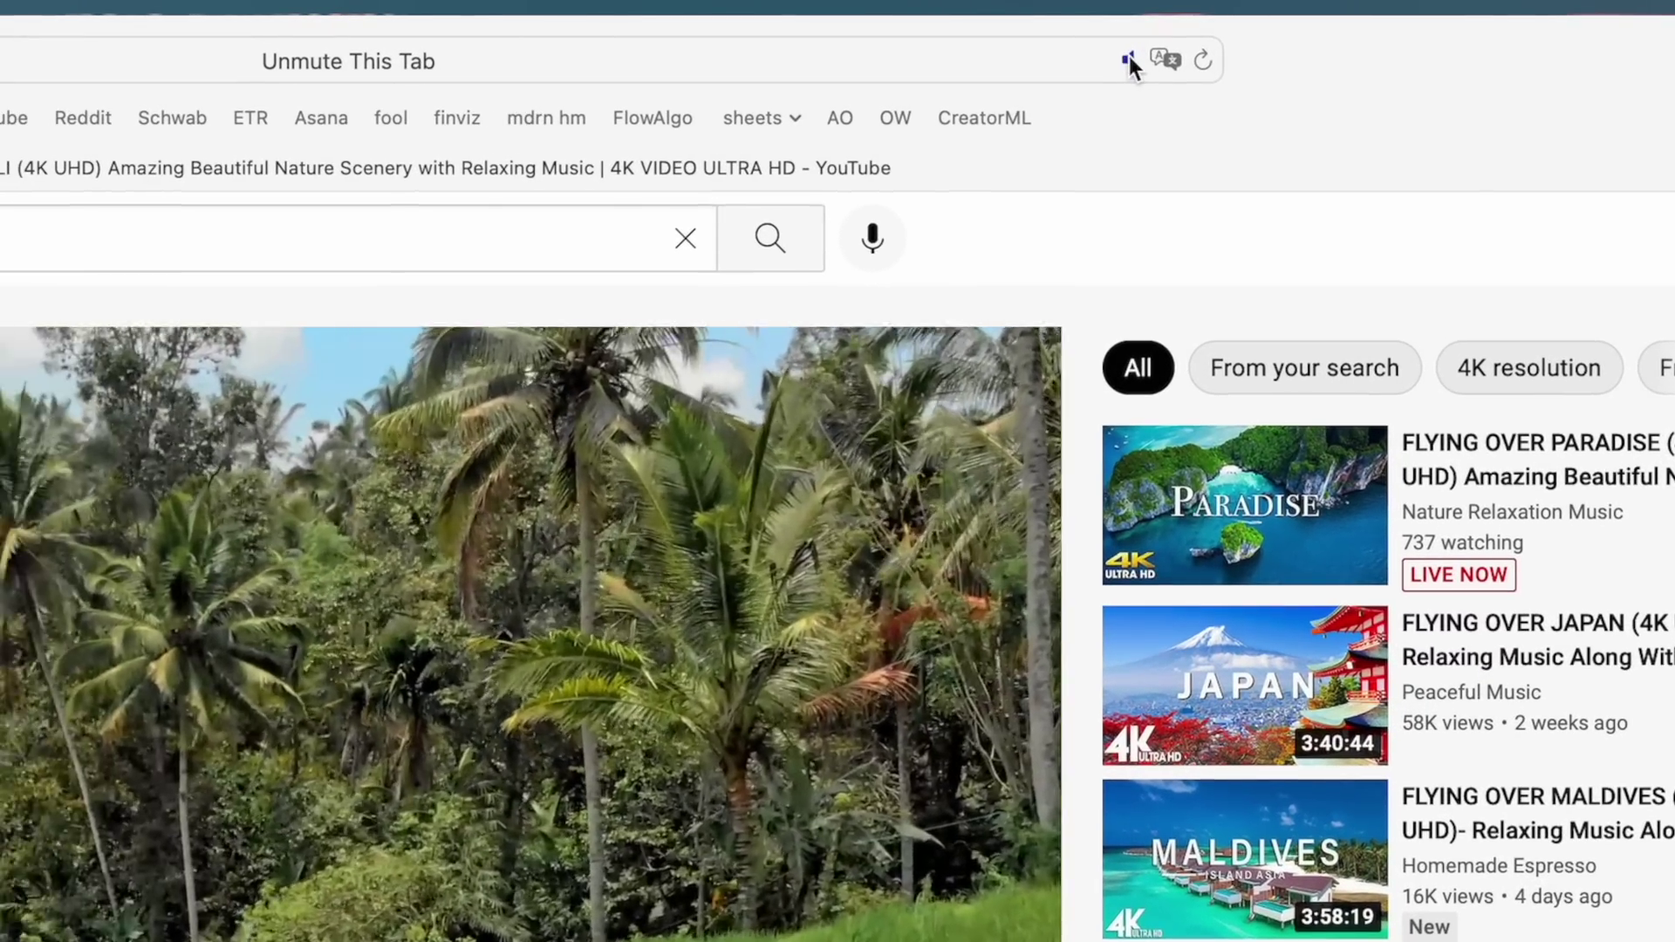
# Play the FLYING OVER BALI YouTube video in picture in picture.
pyautogui.rightClick(1129, 56)
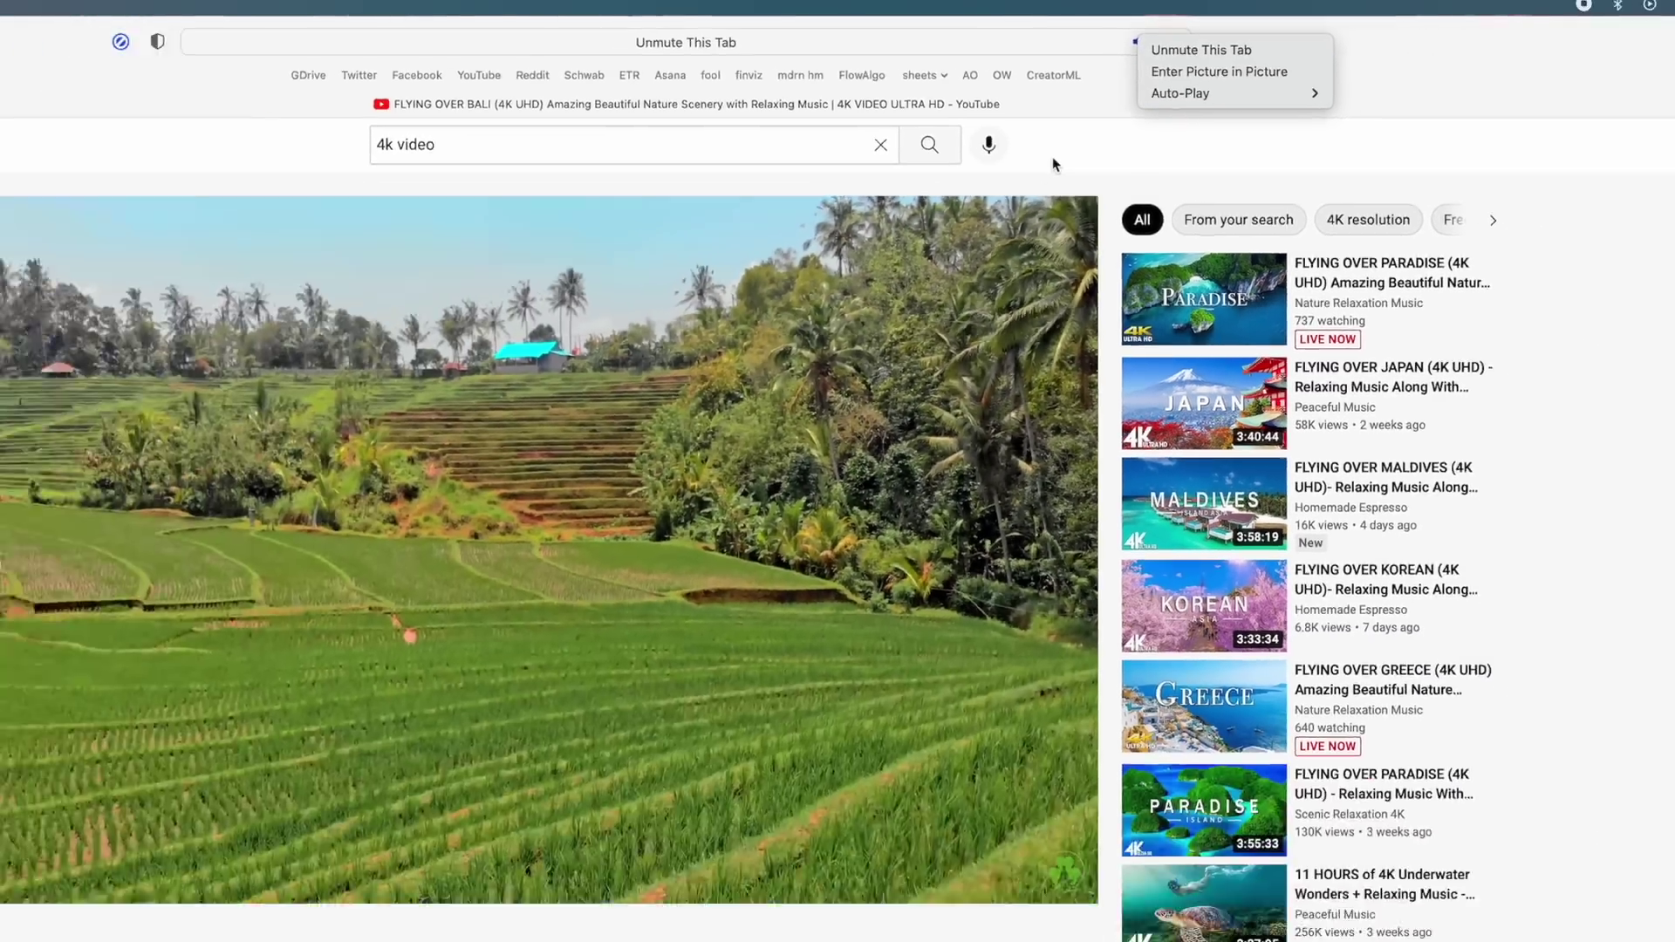
pyautogui.press('Escape')
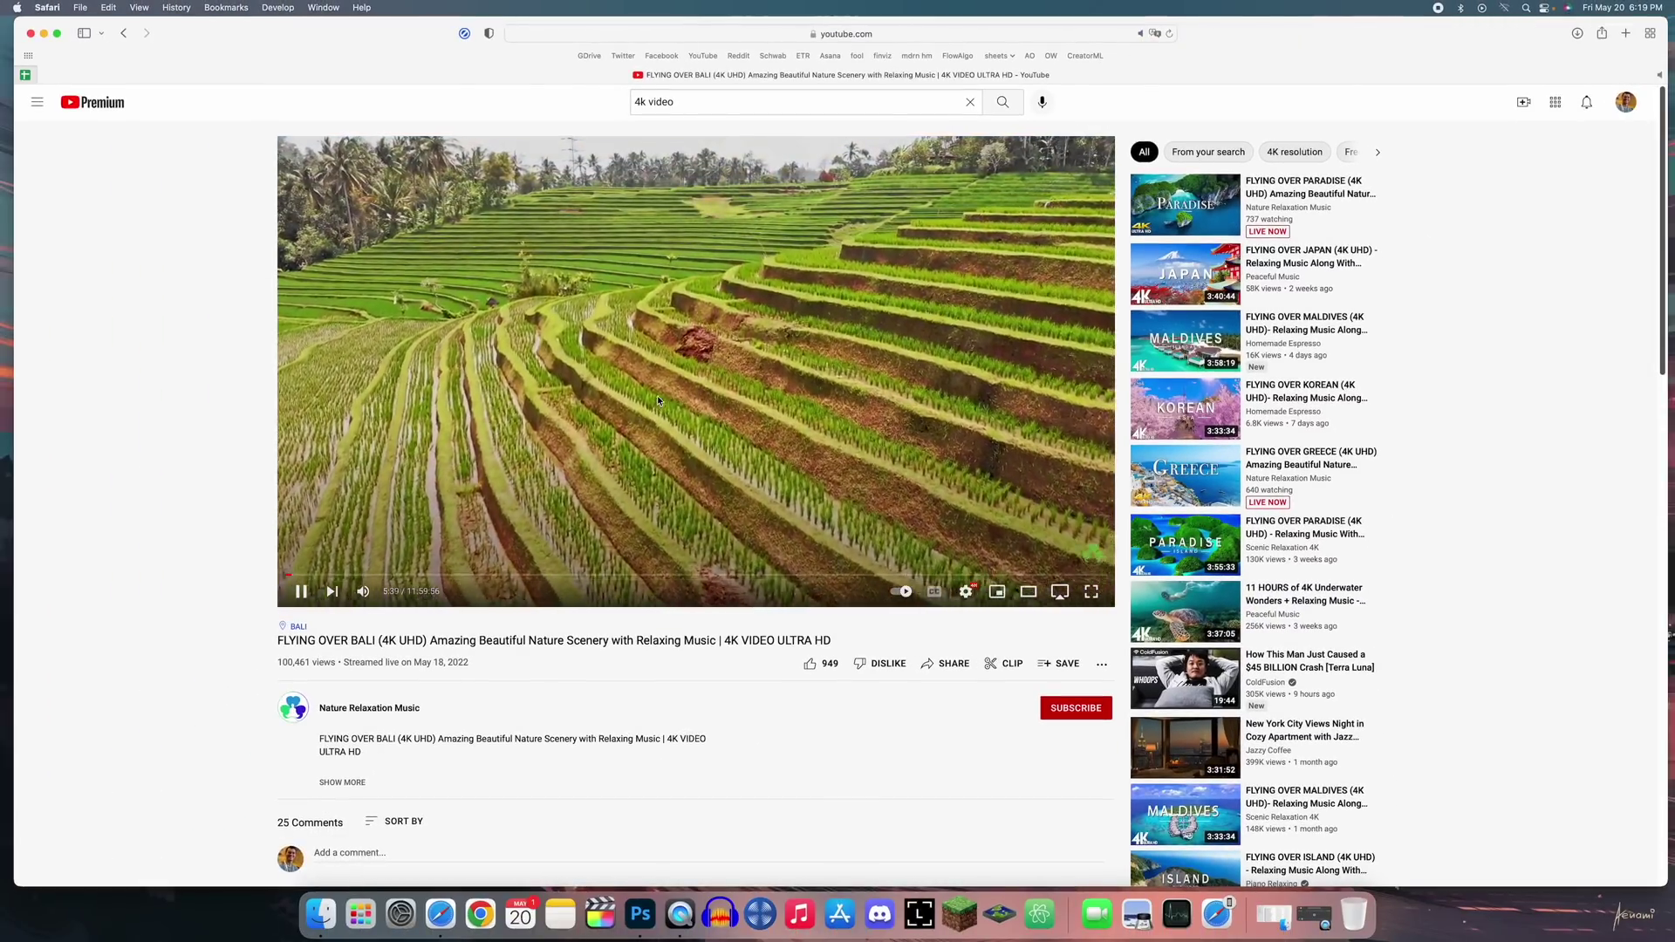
pyautogui.rightClick(657, 398)
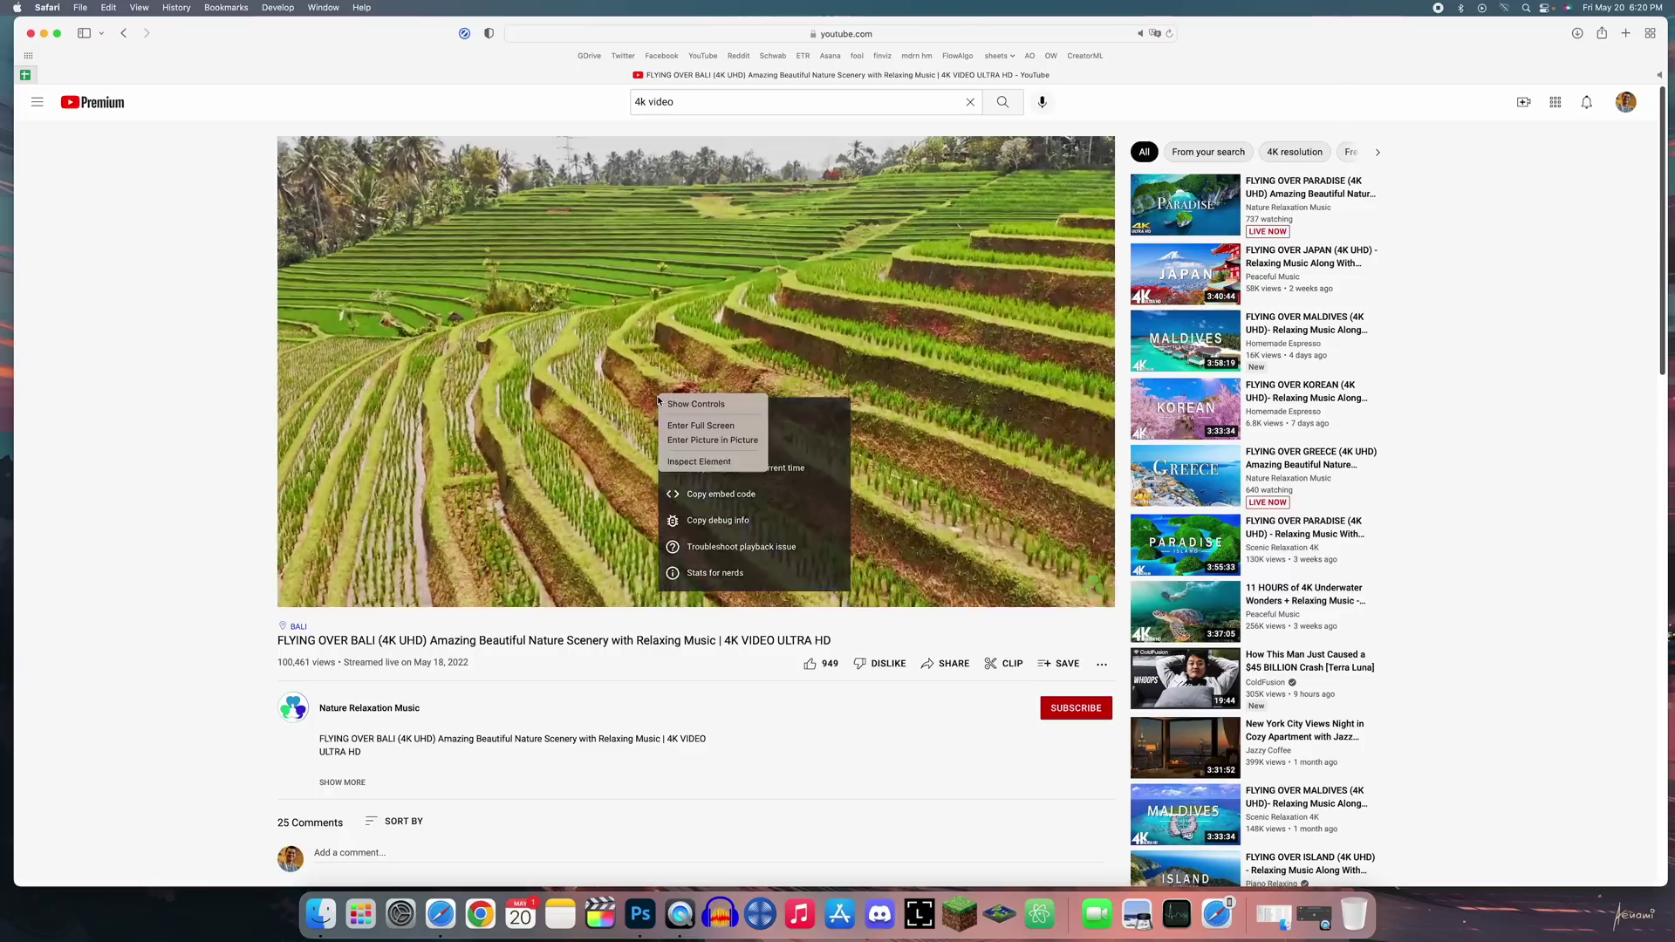
pyautogui.click(686, 442)
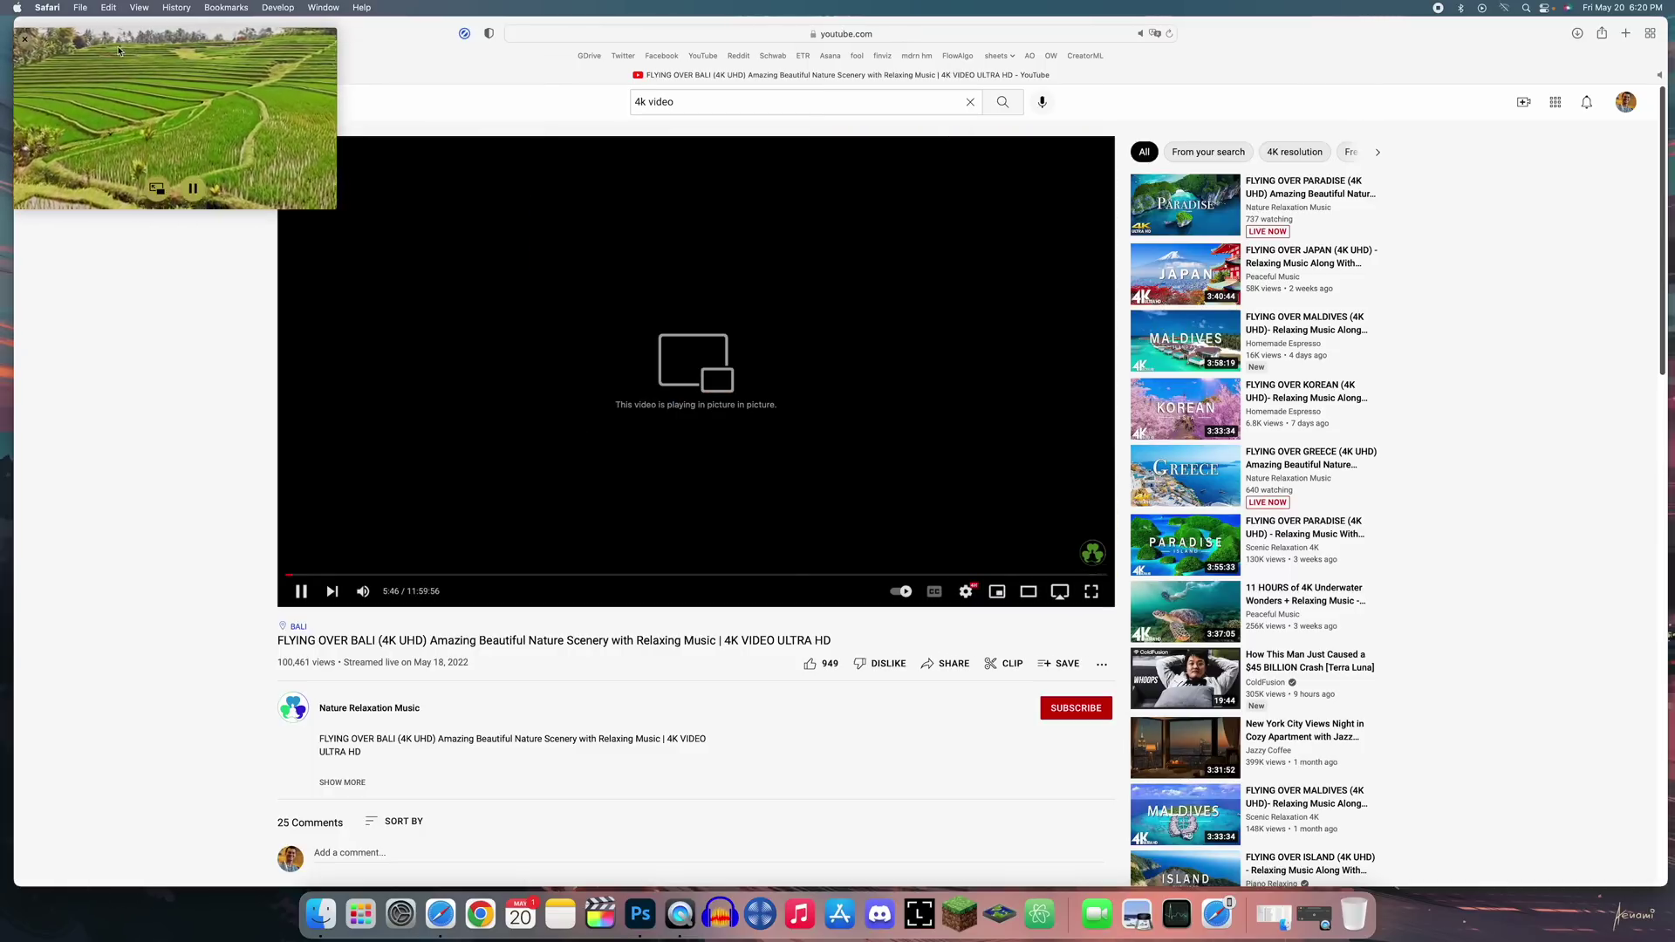
# Move the floating video to the screen's lower-left corner, bring up Photoshop, then shrink the video and move it to the upper-right corner.
pyautogui.moveTo(231, 131); pyautogui.dragTo(634, 759)
pyautogui.click(641, 915)
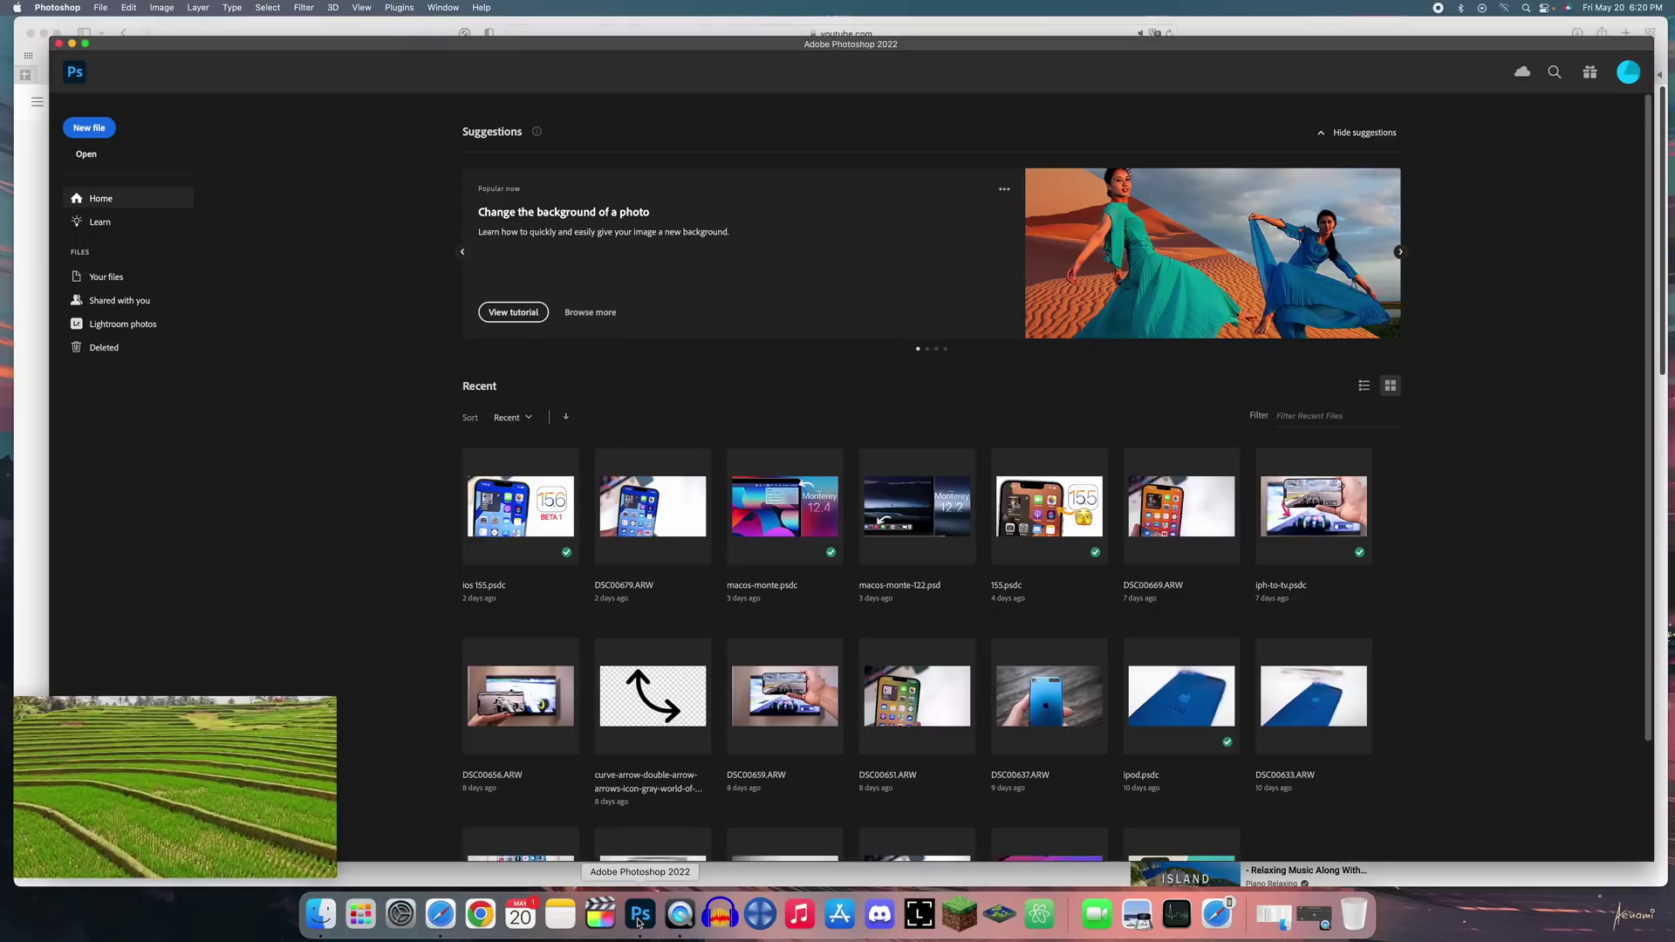
pyautogui.moveTo(336, 697); pyautogui.dragTo(341, 768)
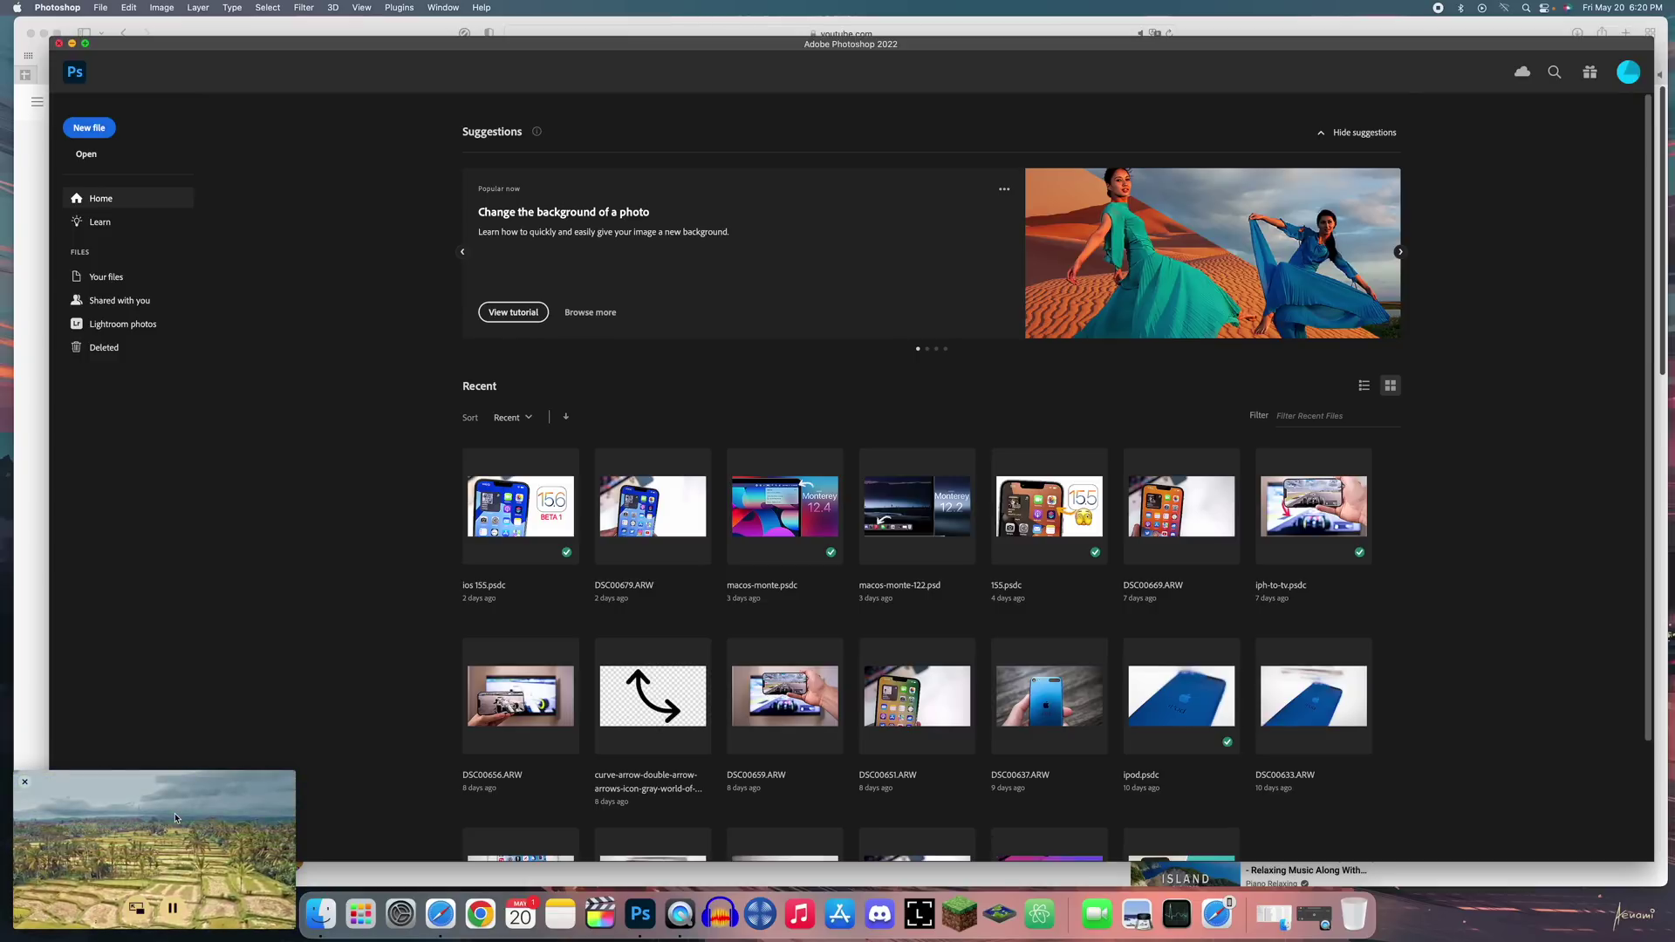
pyautogui.moveTo(140, 833); pyautogui.dragTo(1527, 126)
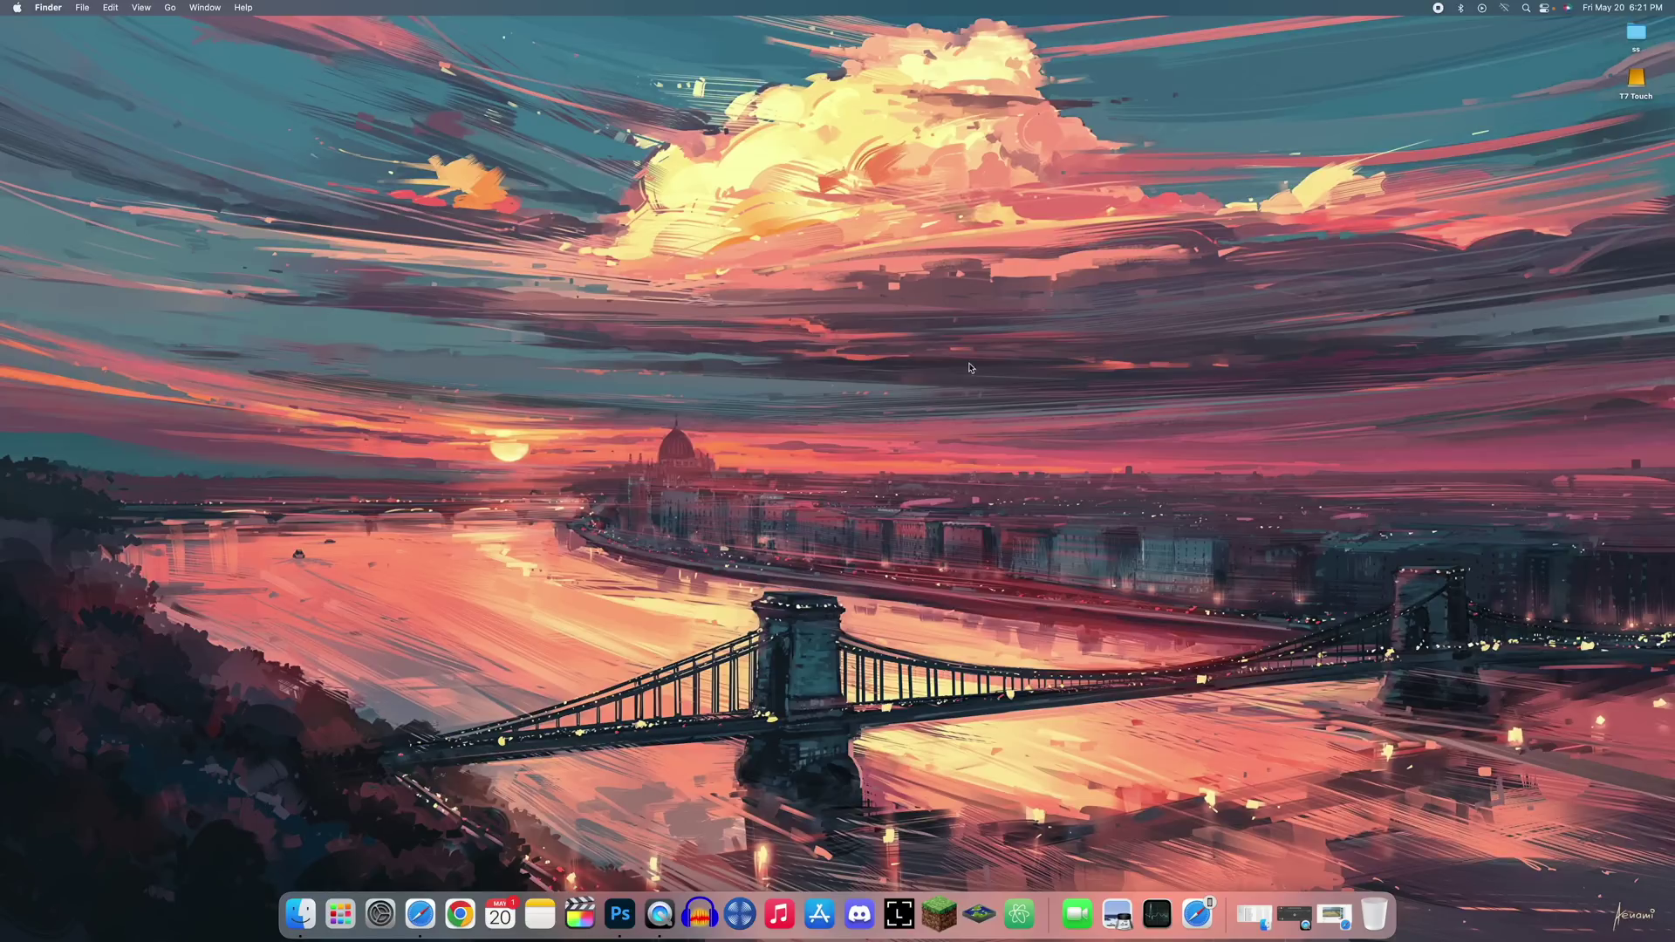
# Open the desktop's view options, try an icon size of 36×36 and set it back to 32×32.
pyautogui.rightClick(1181, 371)
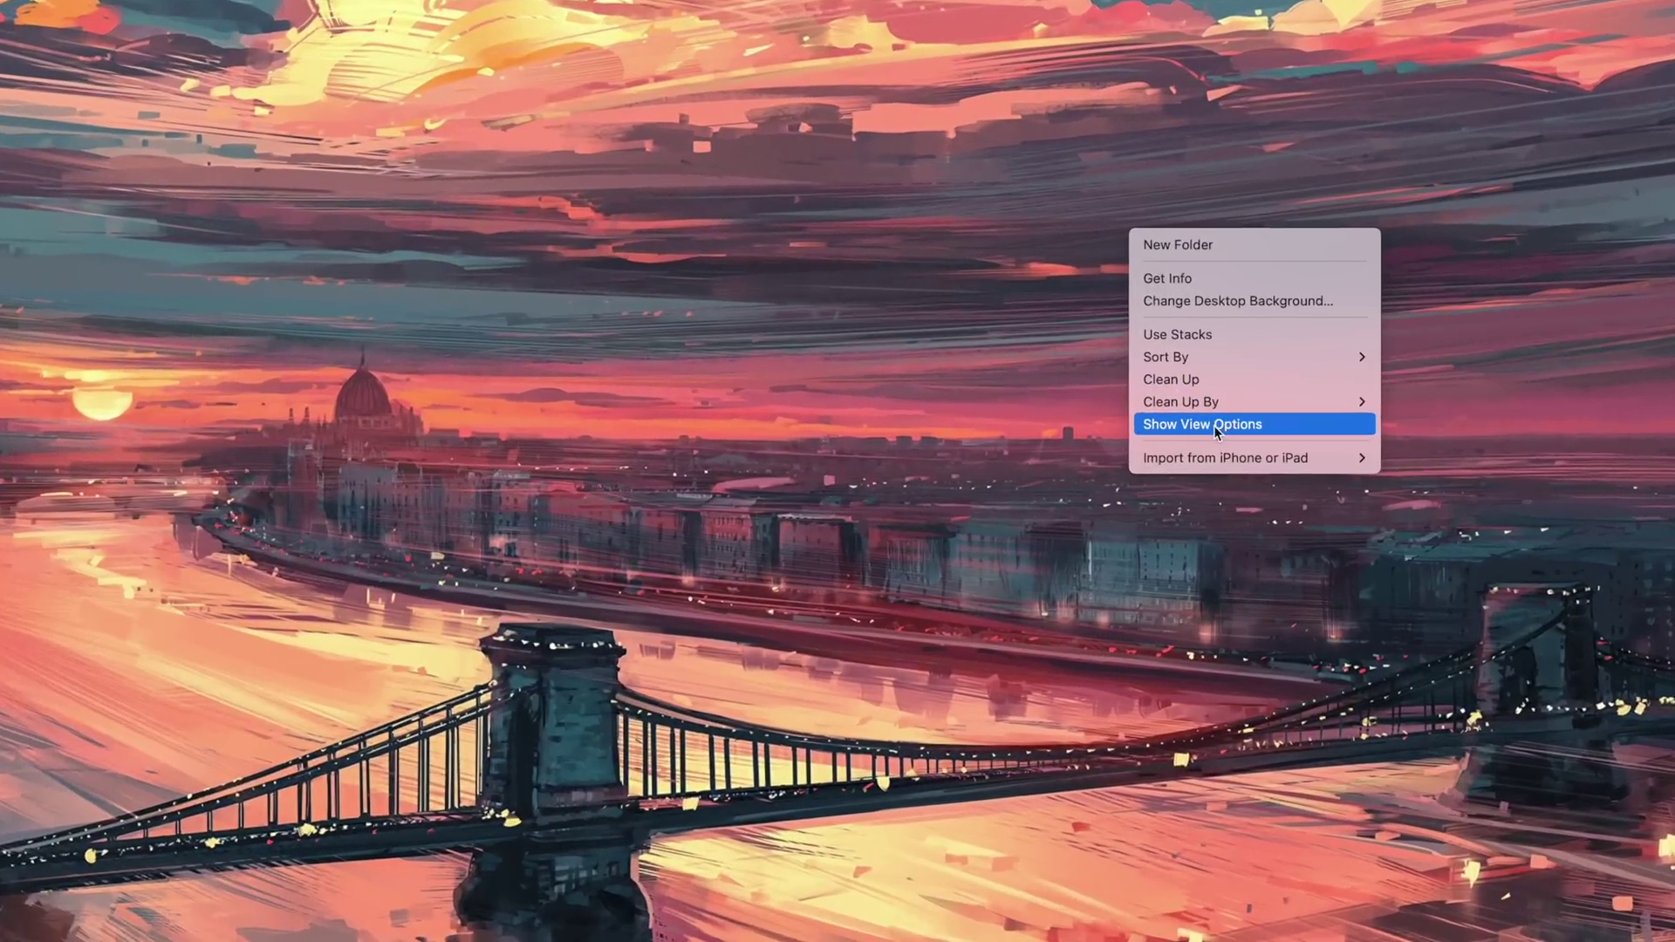
pyautogui.click(1213, 425)
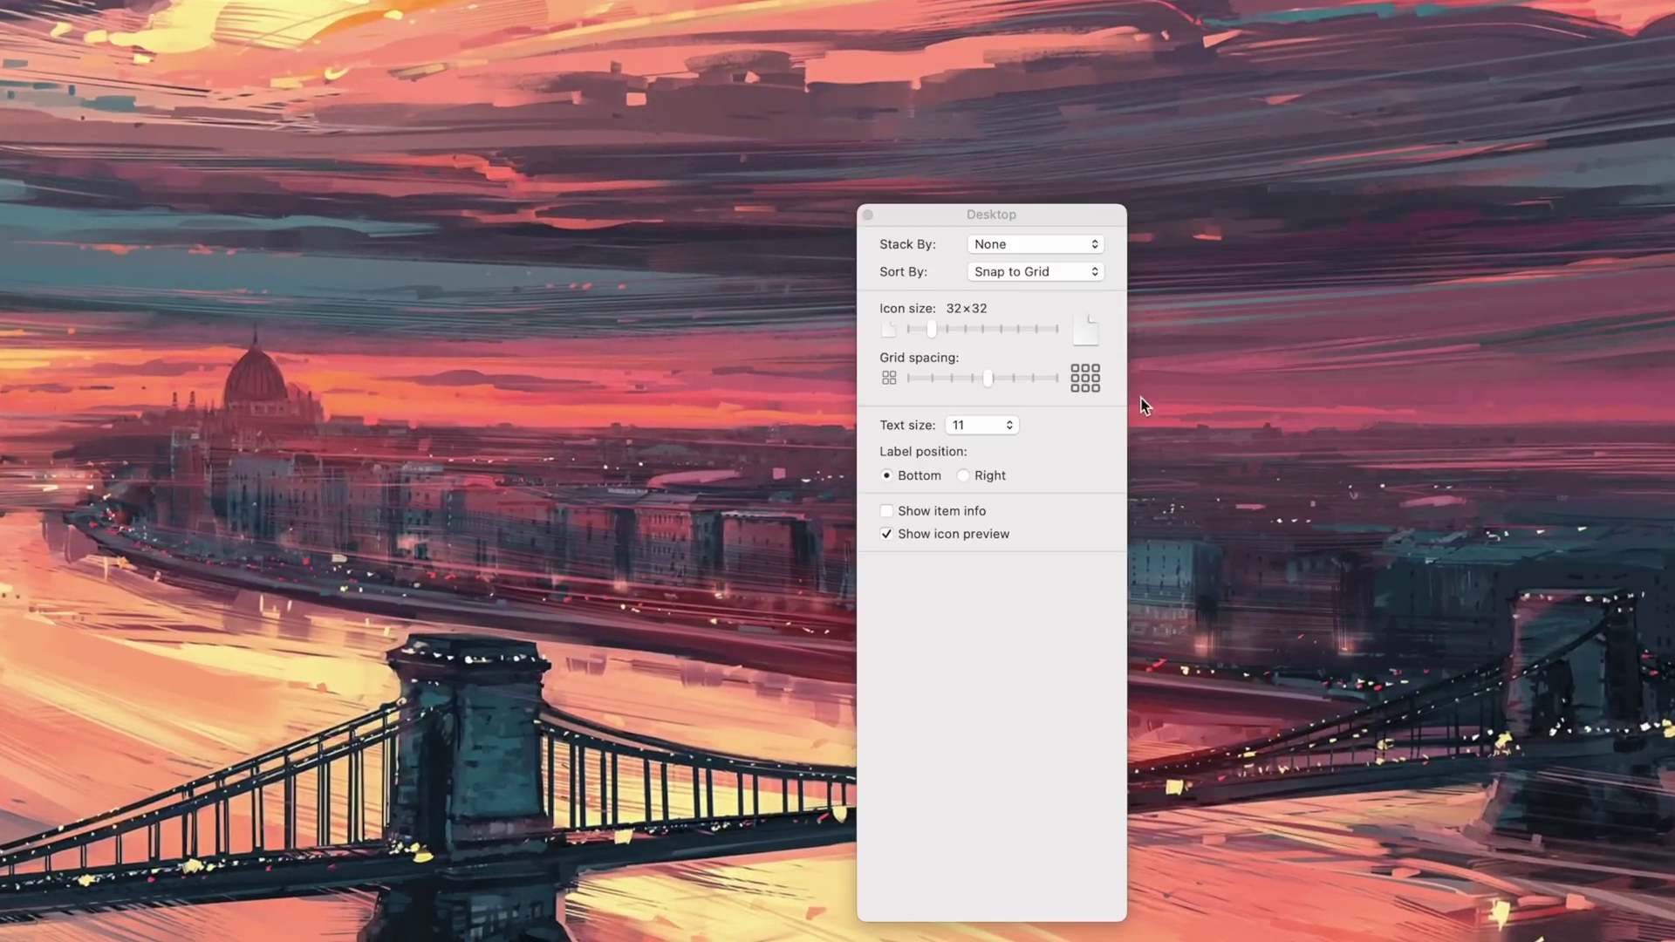
pyautogui.moveTo(930, 331); pyautogui.dragTo(936, 332)
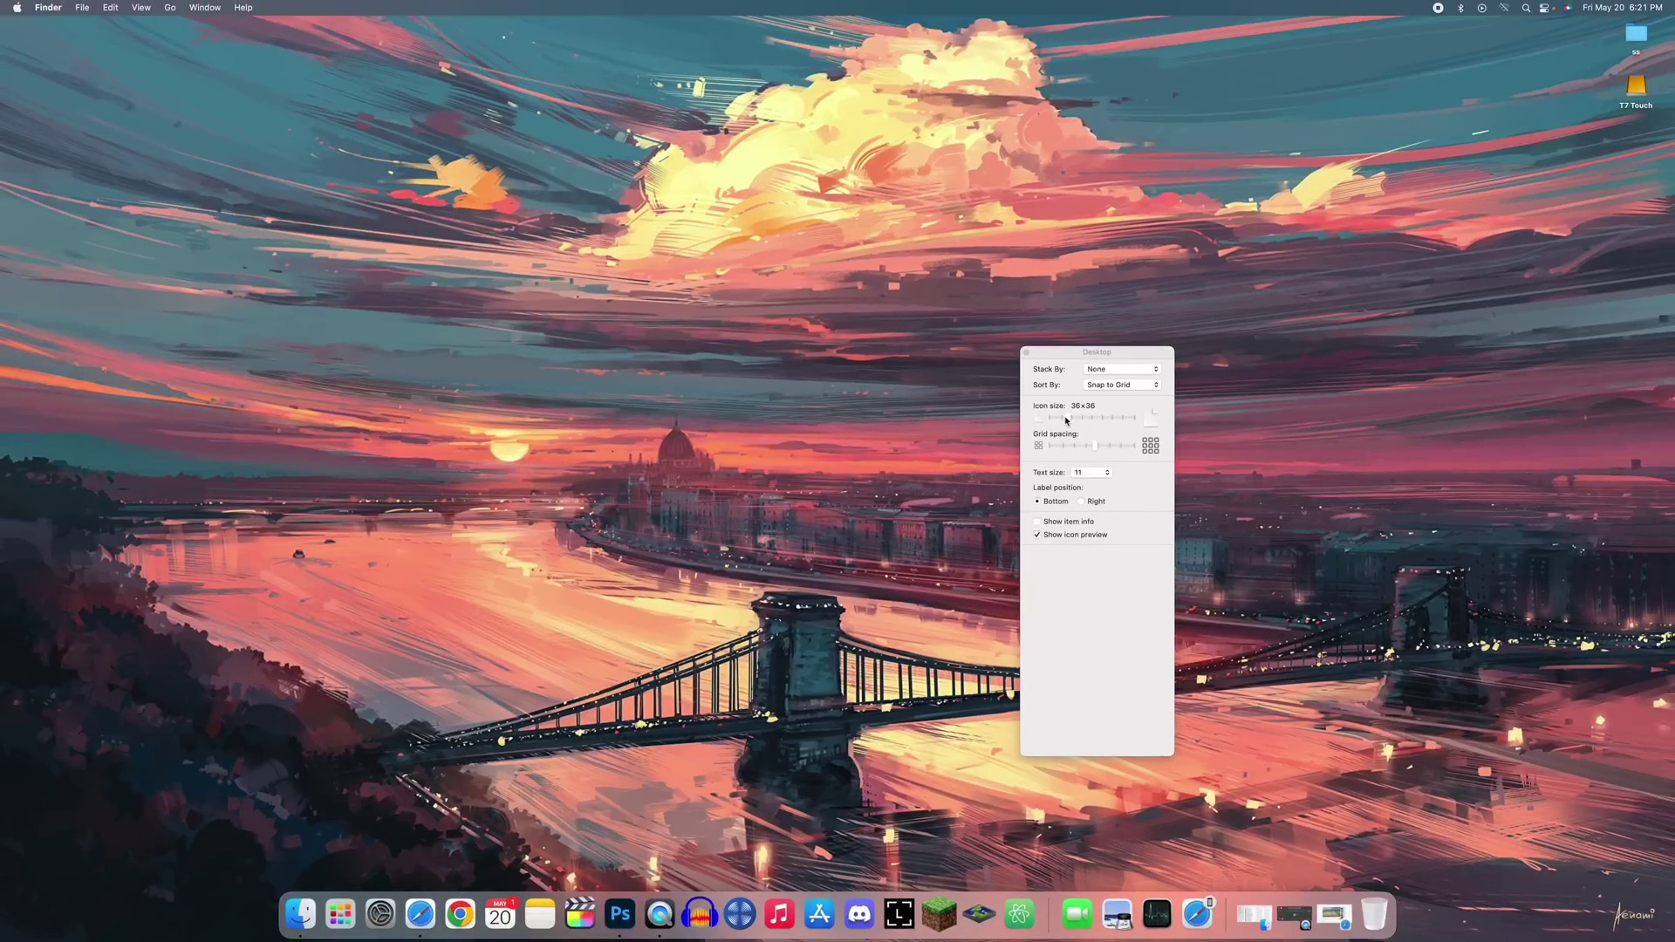
pyautogui.moveTo(1067, 421); pyautogui.dragTo(1062, 422)
# Check the desktop sorting choices, keeping Snap to Grid, and try moving the T7 Touch drive icon away and back to its place.
pyautogui.click(1104, 389)
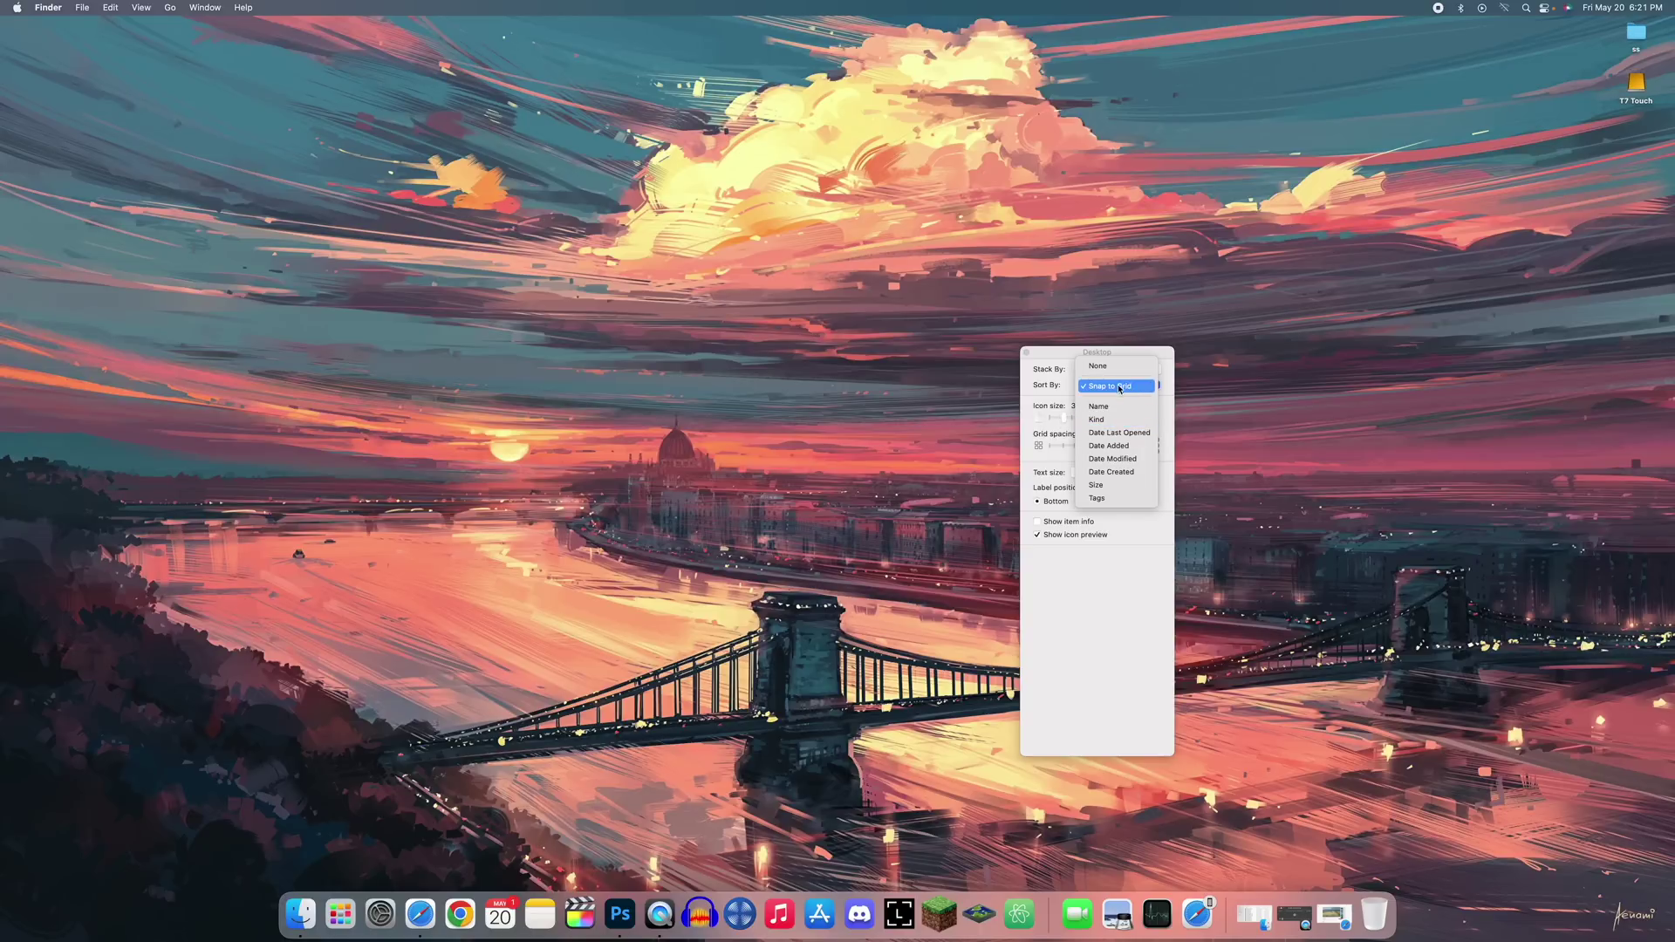
pyautogui.click(1072, 387)
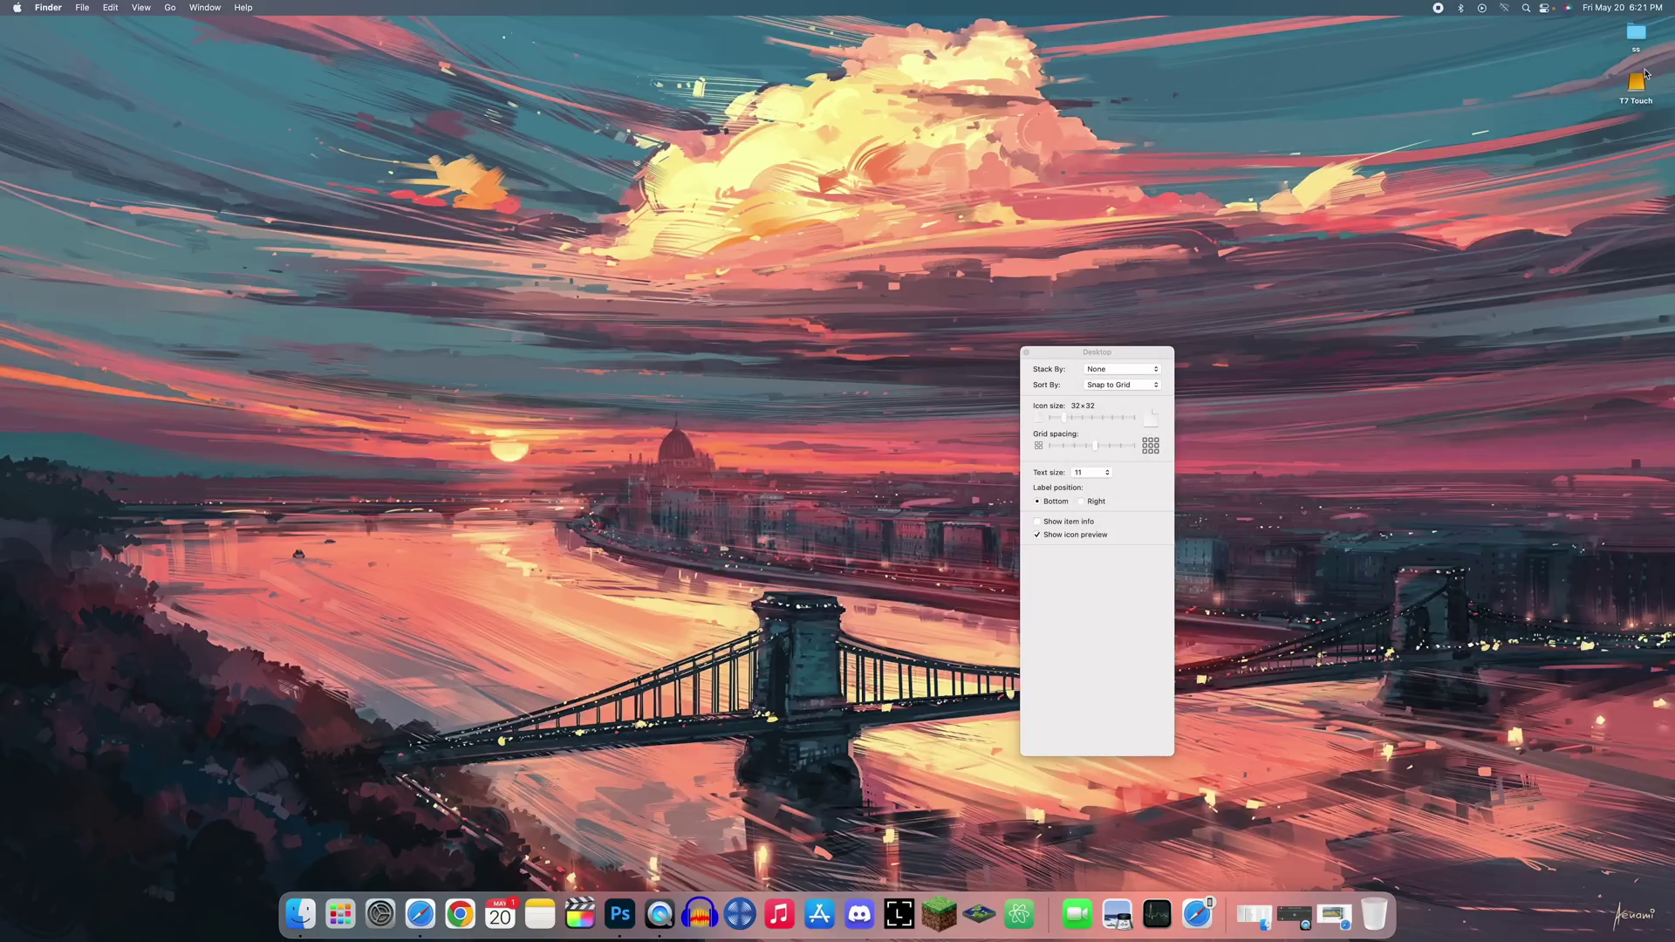
pyautogui.moveTo(1640, 83); pyautogui.dragTo(1350, 173)
pyautogui.click(1131, 384)
pyautogui.click(1125, 385)
pyautogui.moveTo(1348, 174); pyautogui.dragTo(1613, 81)
# Review the available desktop label text sizes, keeping 11, and close the view options.
pyautogui.click(1092, 472)
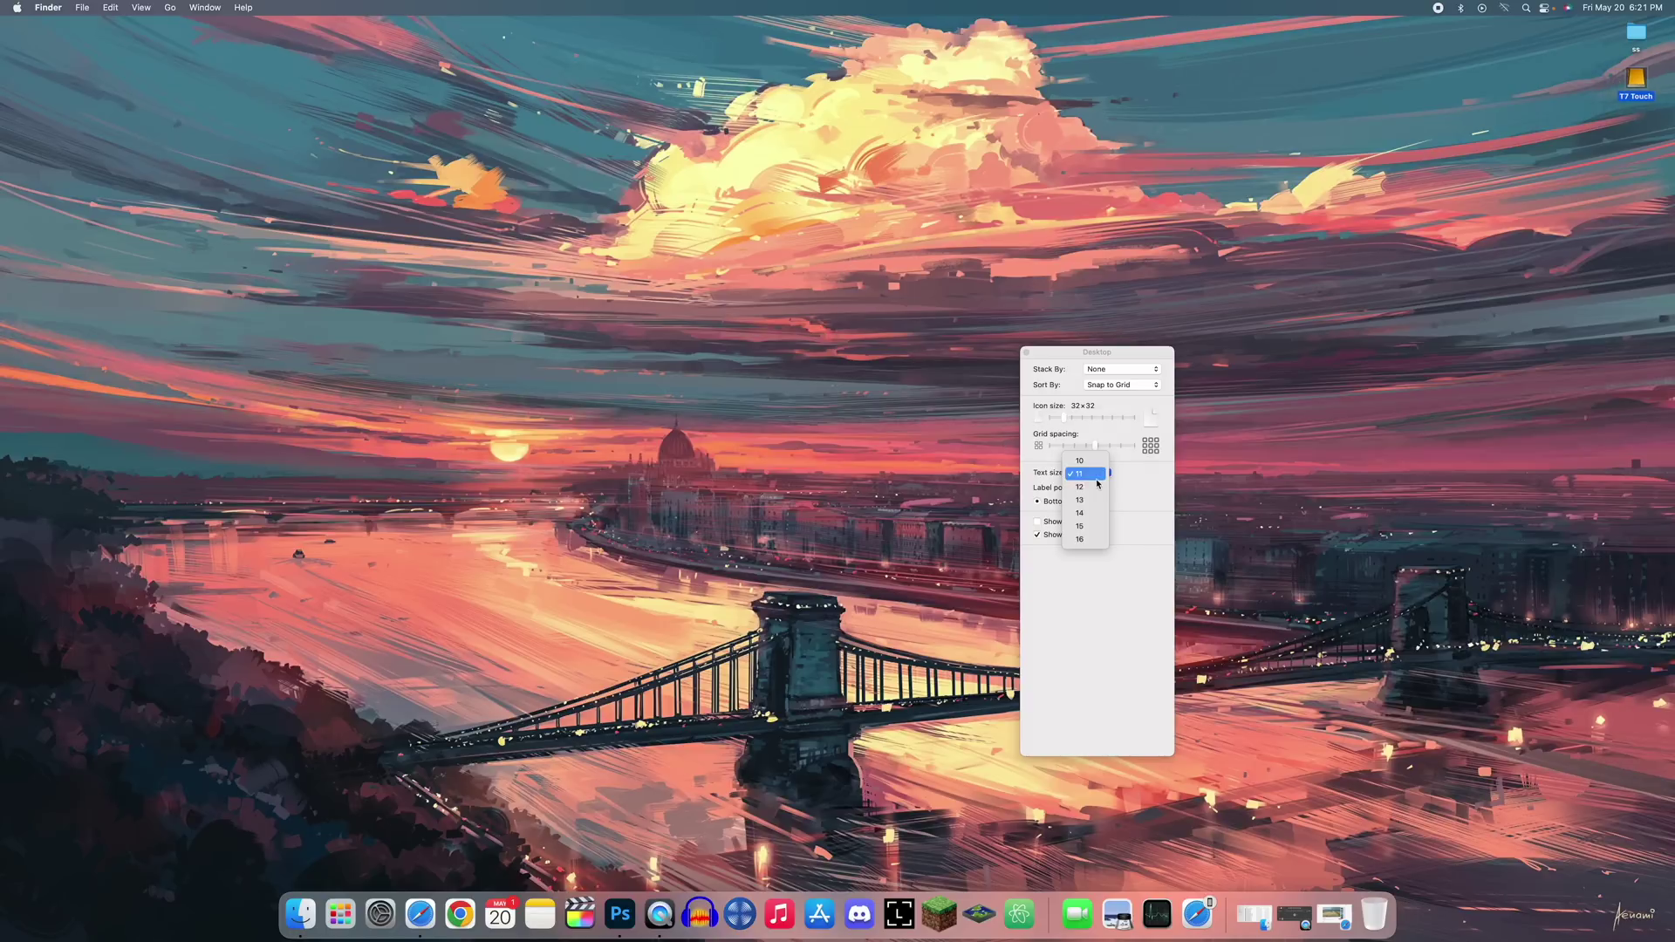
pyautogui.click(1091, 472)
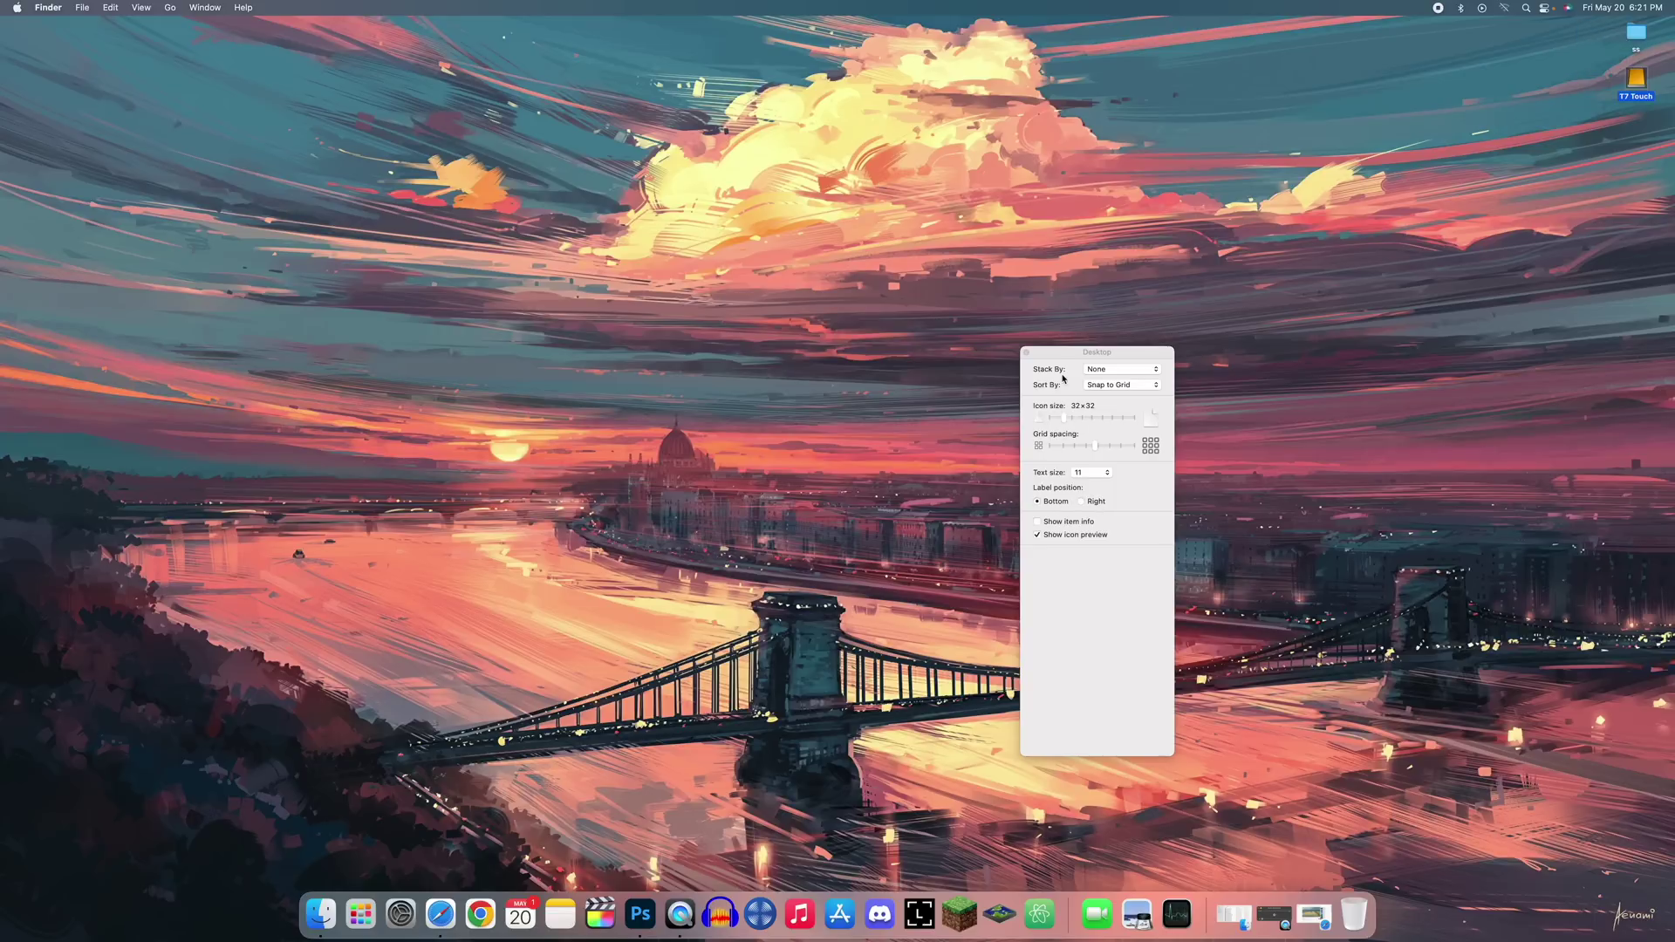
pyautogui.click(1026, 352)
# Move the six screenshots from 1.15.13 PM through 12.31.41 PM out of the ss folder onto the desktop and group them with Stacks.
pyautogui.rightClick(1415, 249)
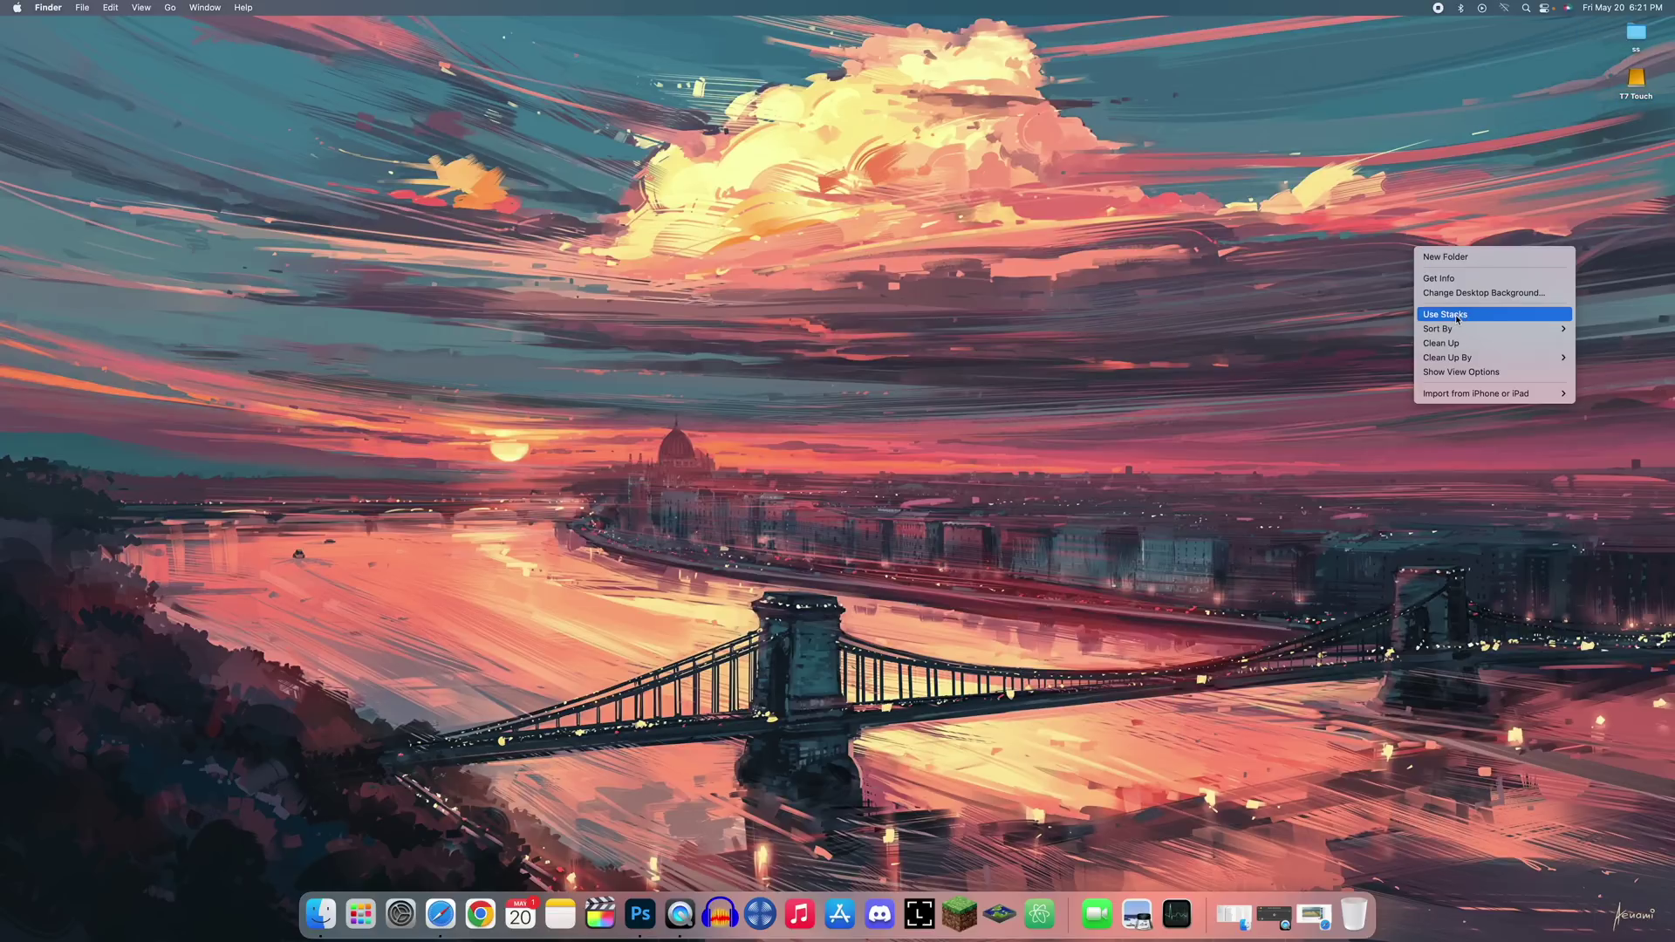
pyautogui.click(1463, 312)
pyautogui.doubleClick(1637, 35)
pyautogui.click(1106, 464)
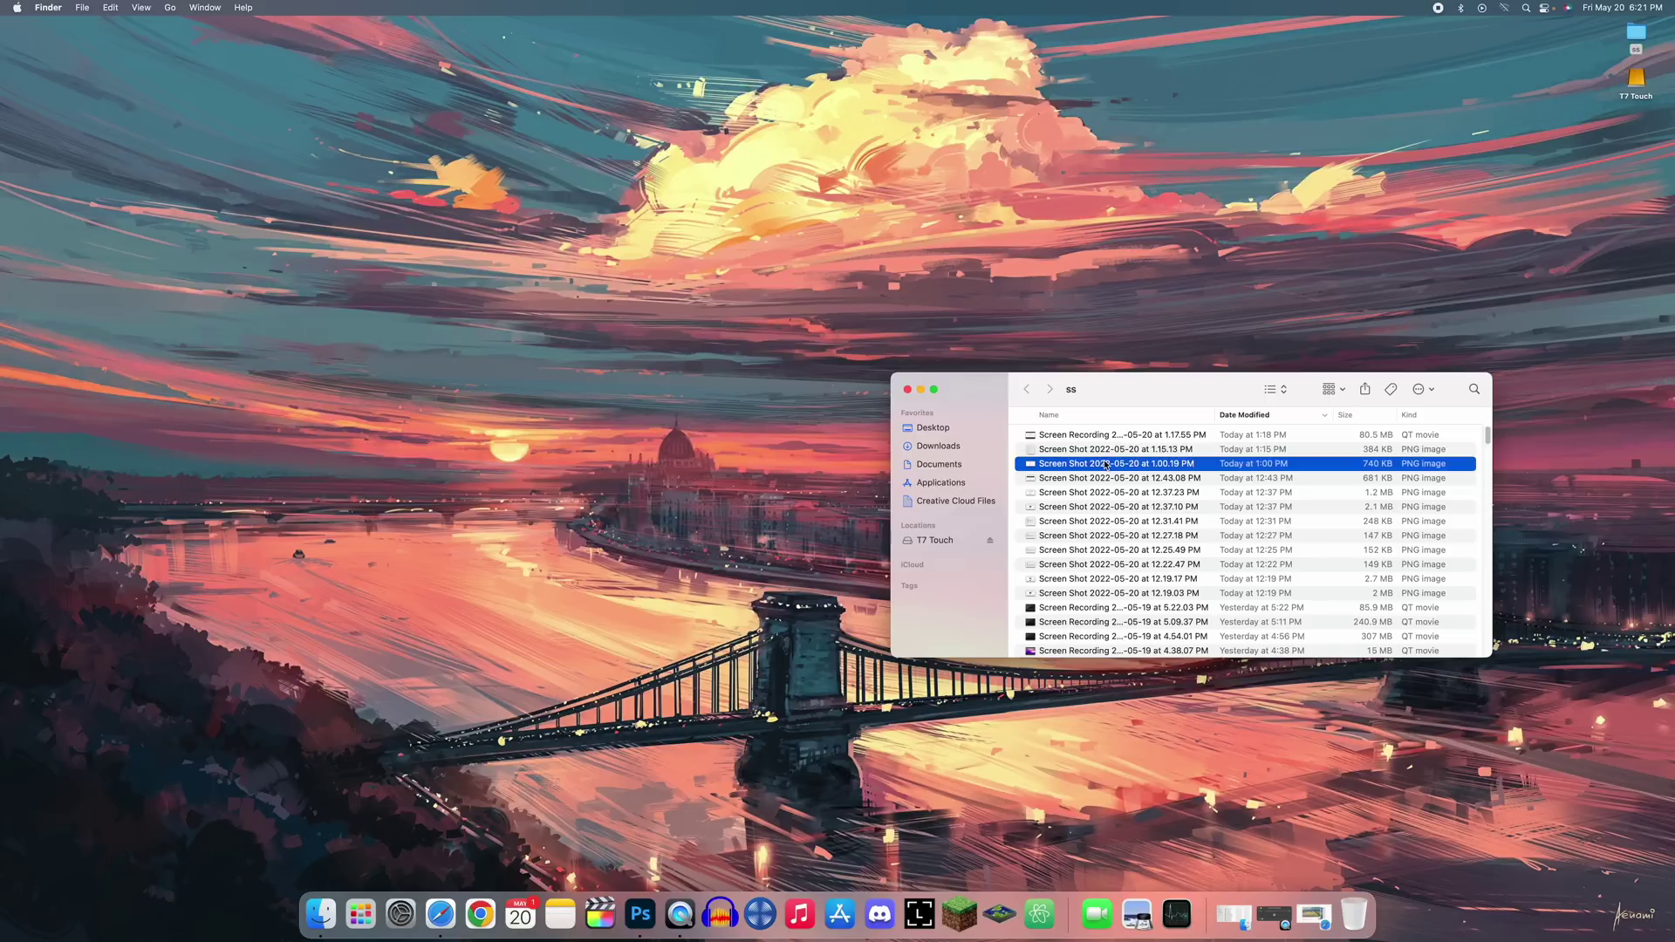
pyautogui.click(1104, 451)
pyautogui.keyDown('shift'); pyautogui.click(1101, 521); pyautogui.keyUp('shift')
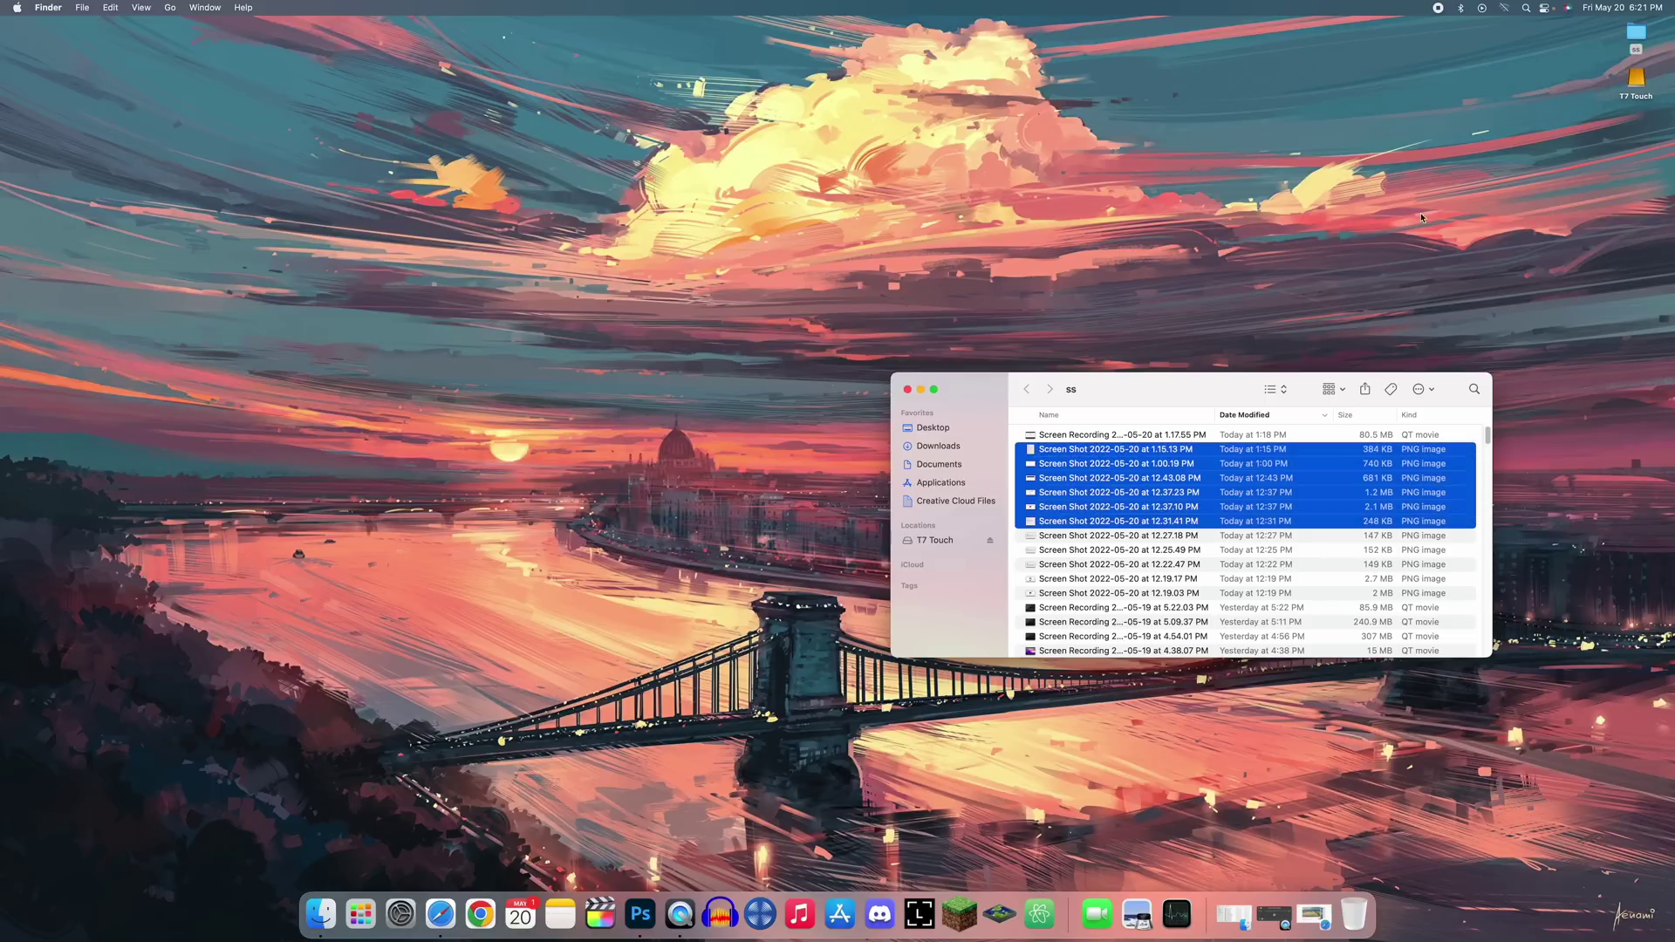
pyautogui.moveTo(1423, 217); pyautogui.dragTo(1423, 218)
pyautogui.click(1497, 242)
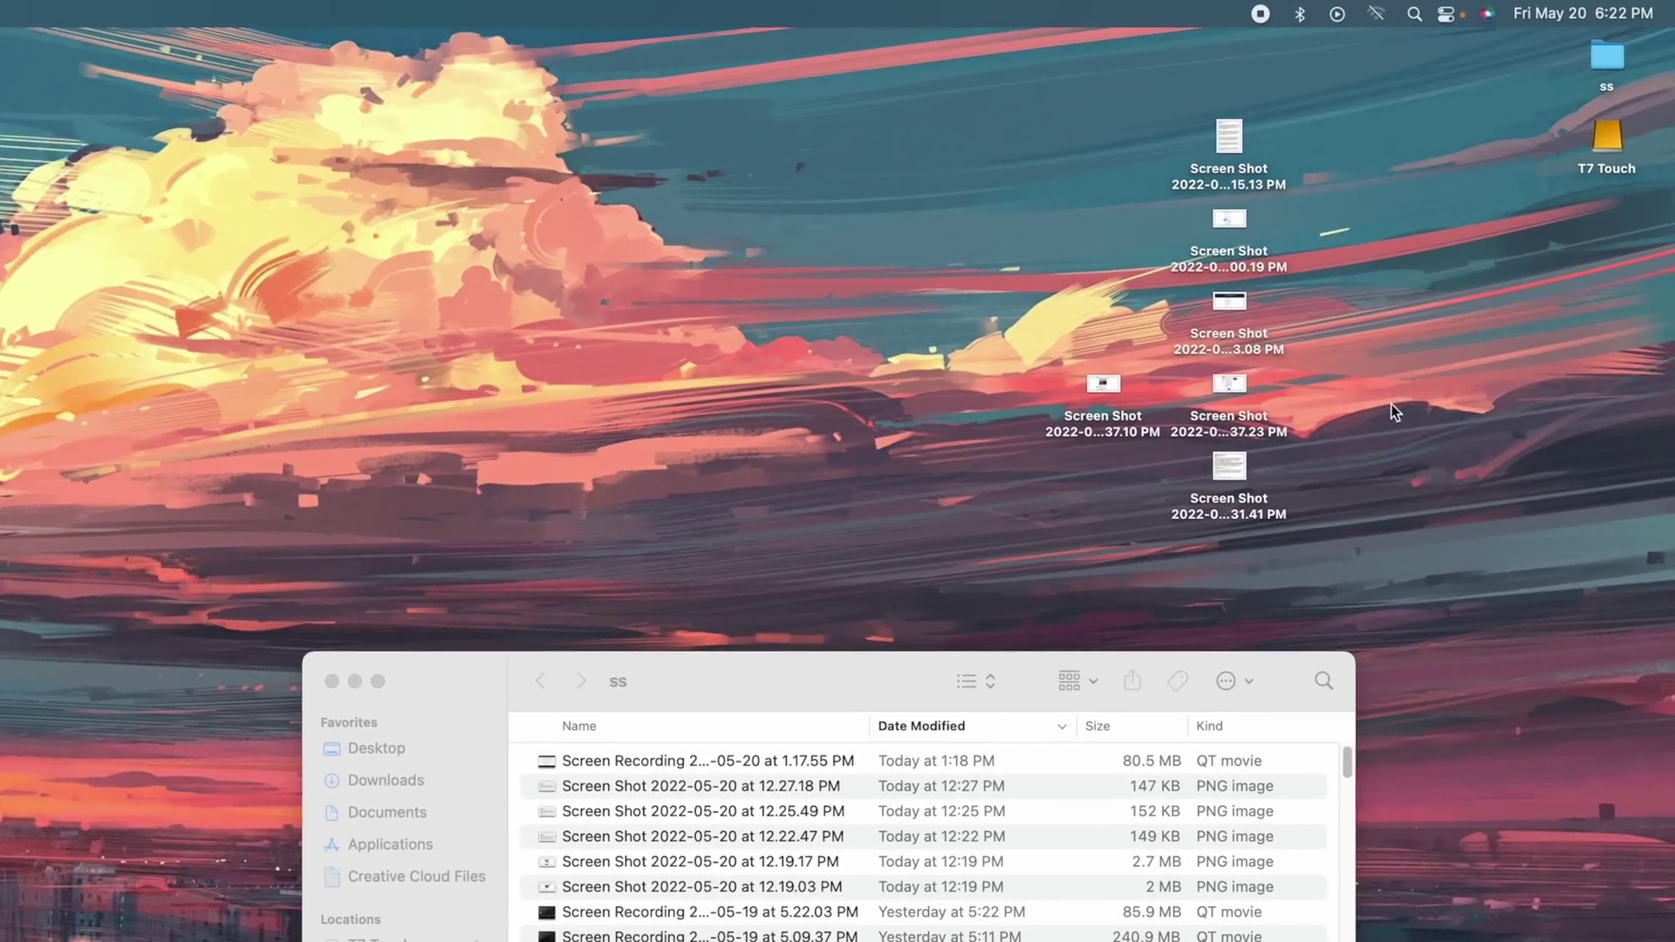
pyautogui.rightClick(1402, 409)
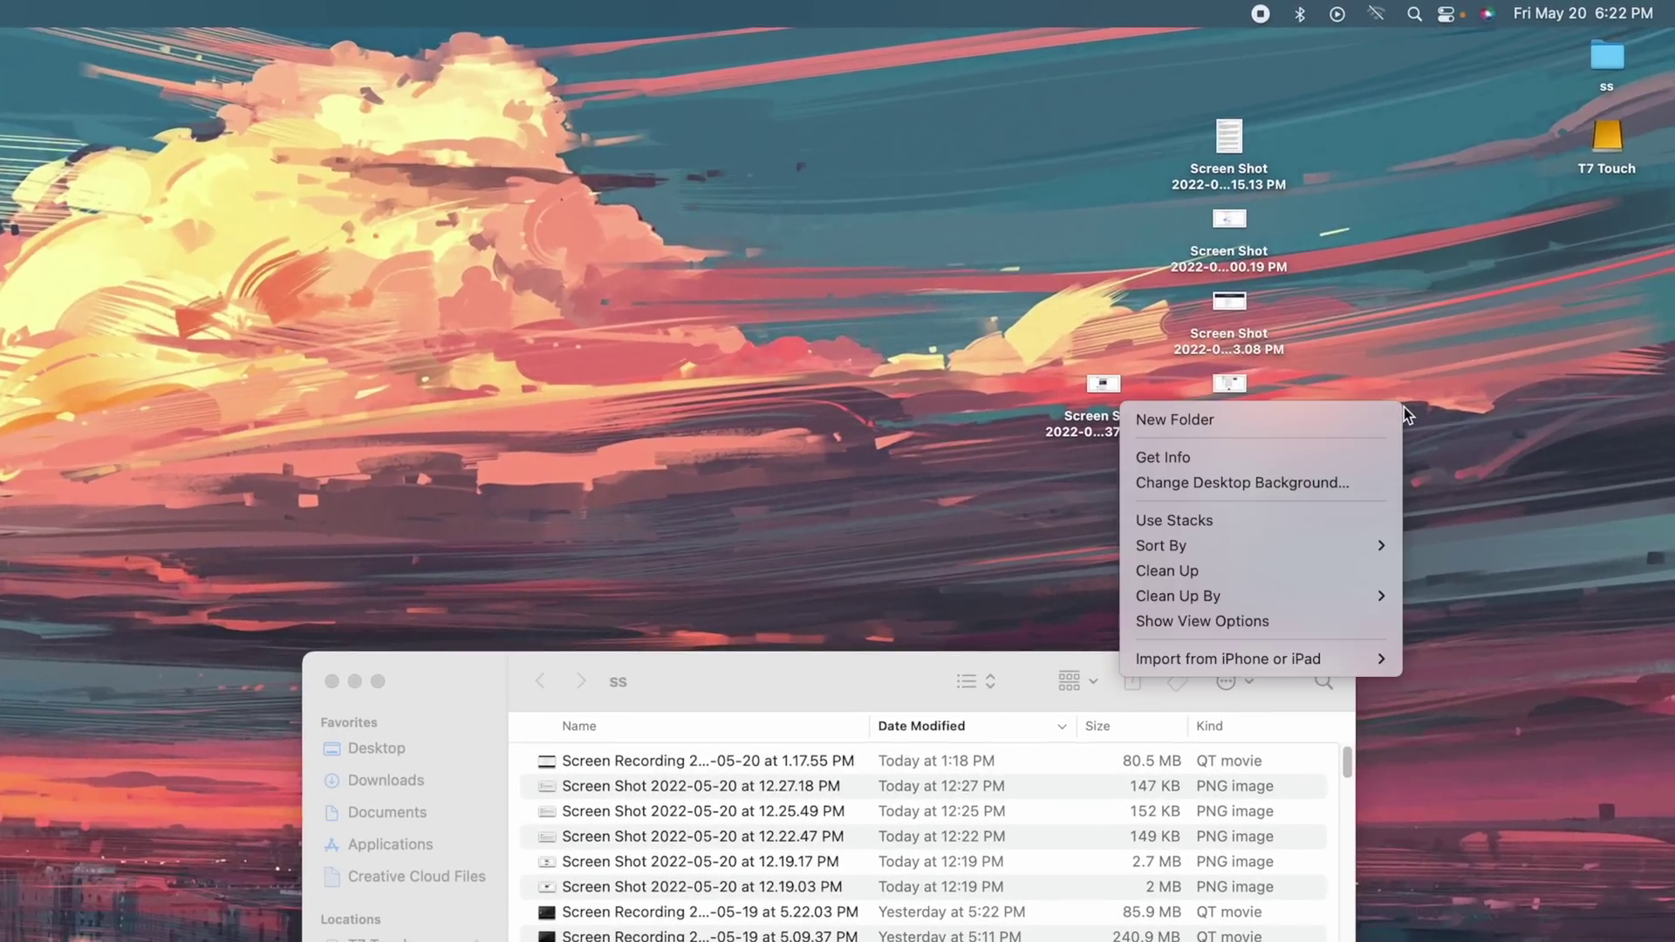
pyautogui.click(1259, 523)
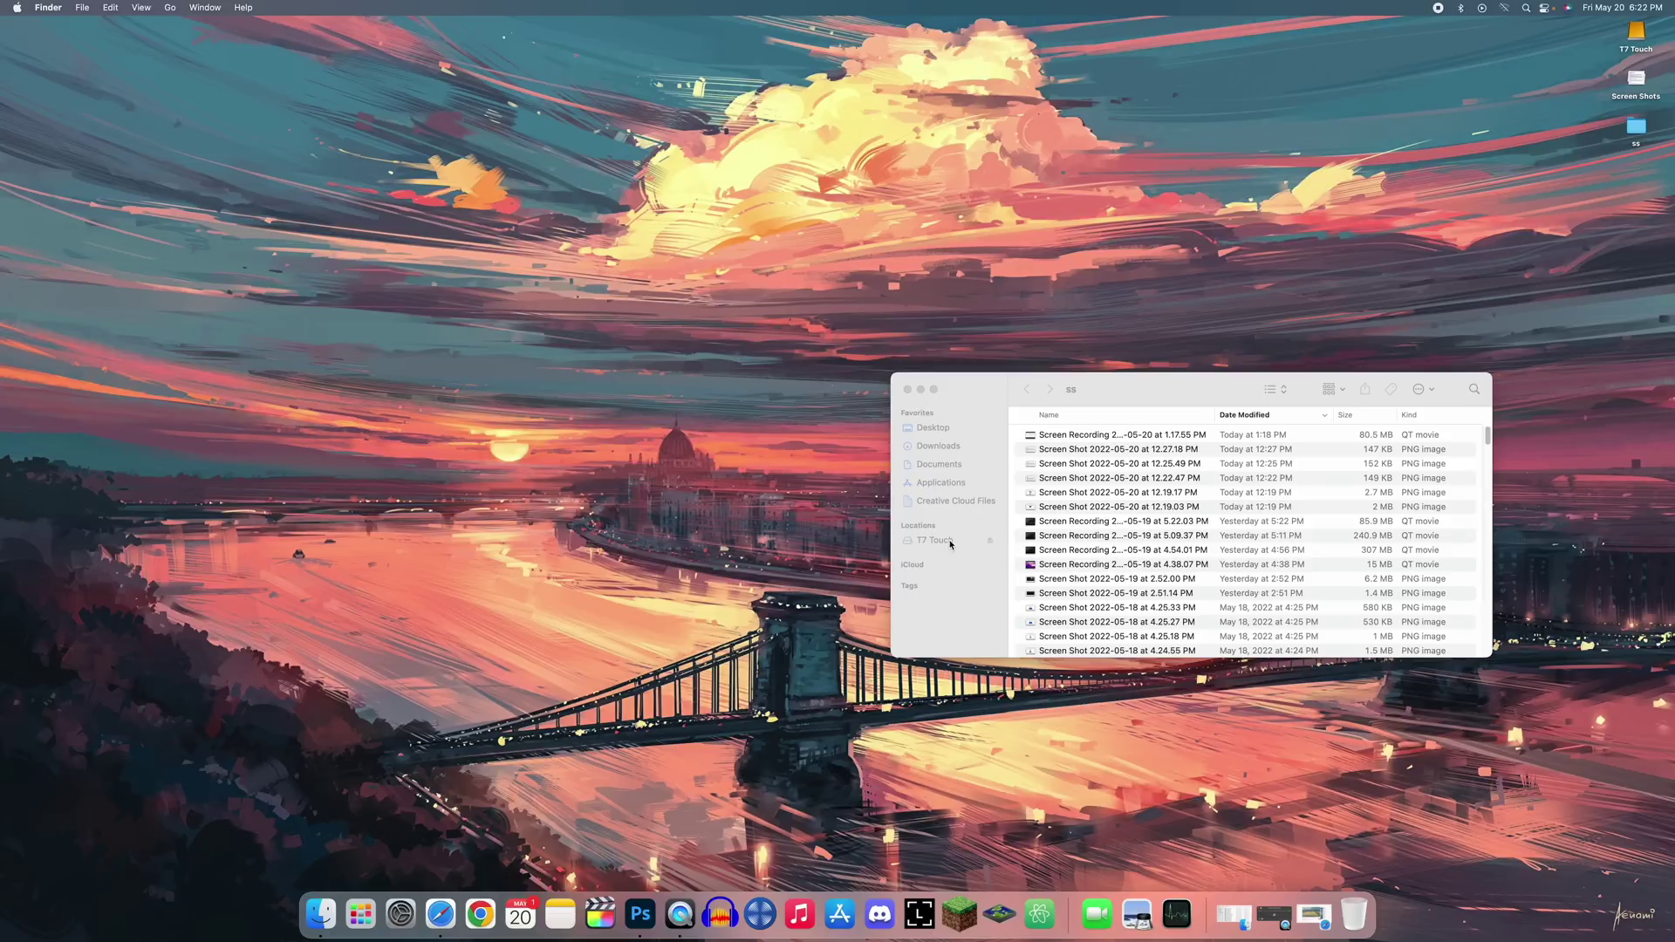
# Bring up the macOS screenshot controls and review the save destinations, including Other Location.
pyautogui.press('super+shift+5')
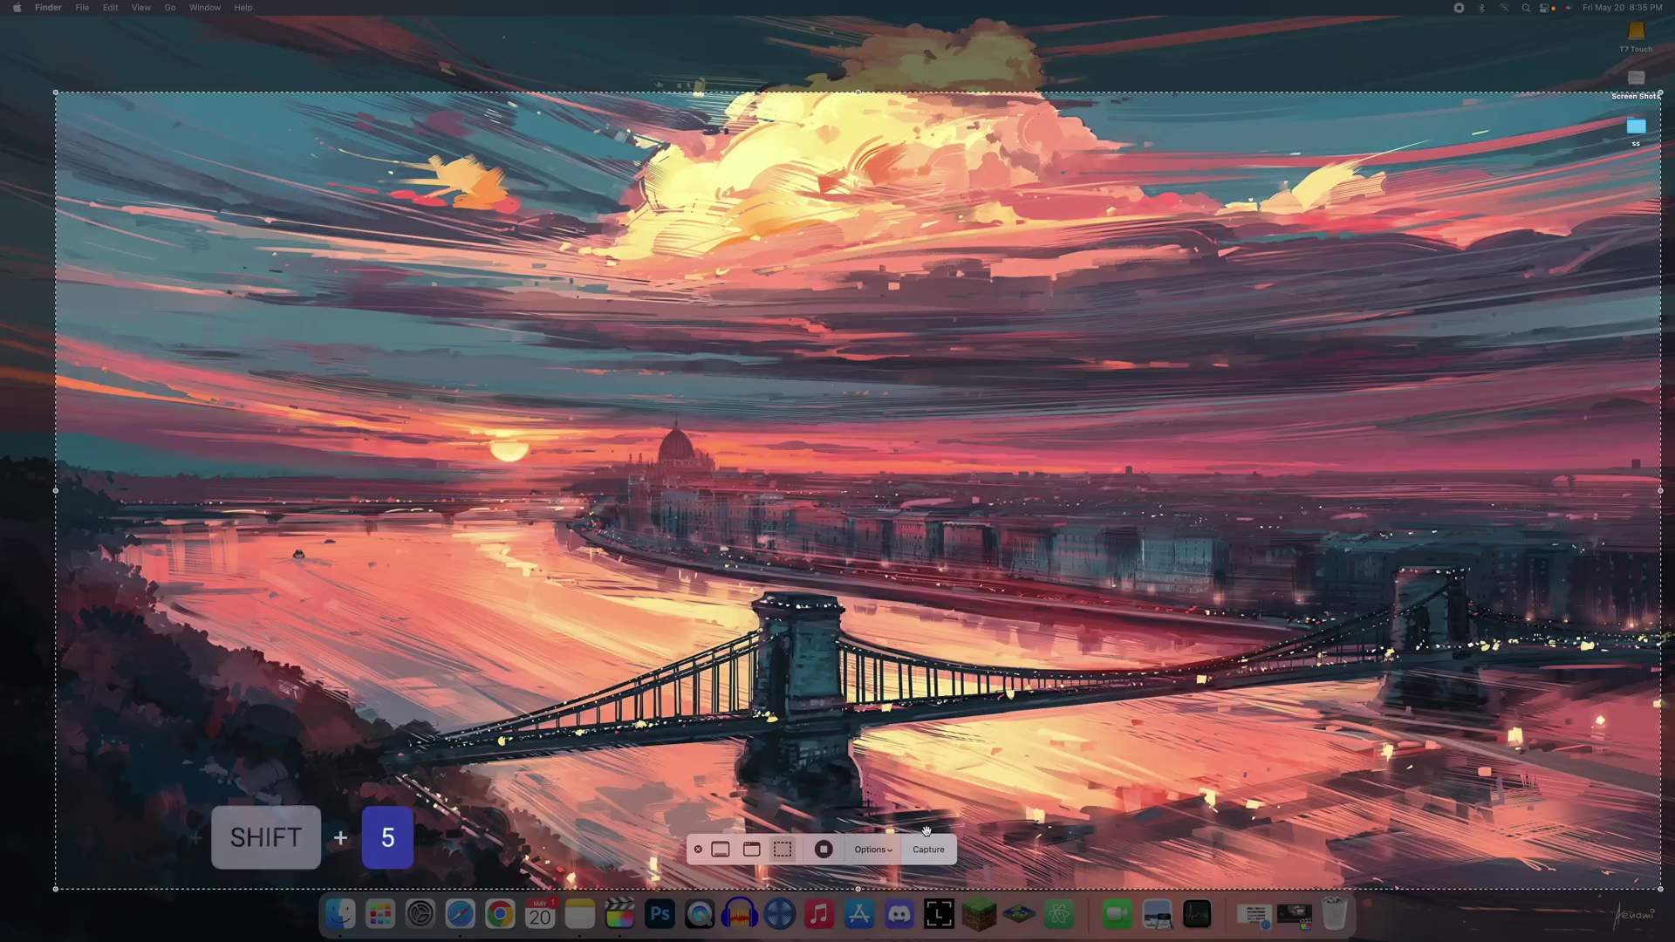
pyautogui.click(873, 850)
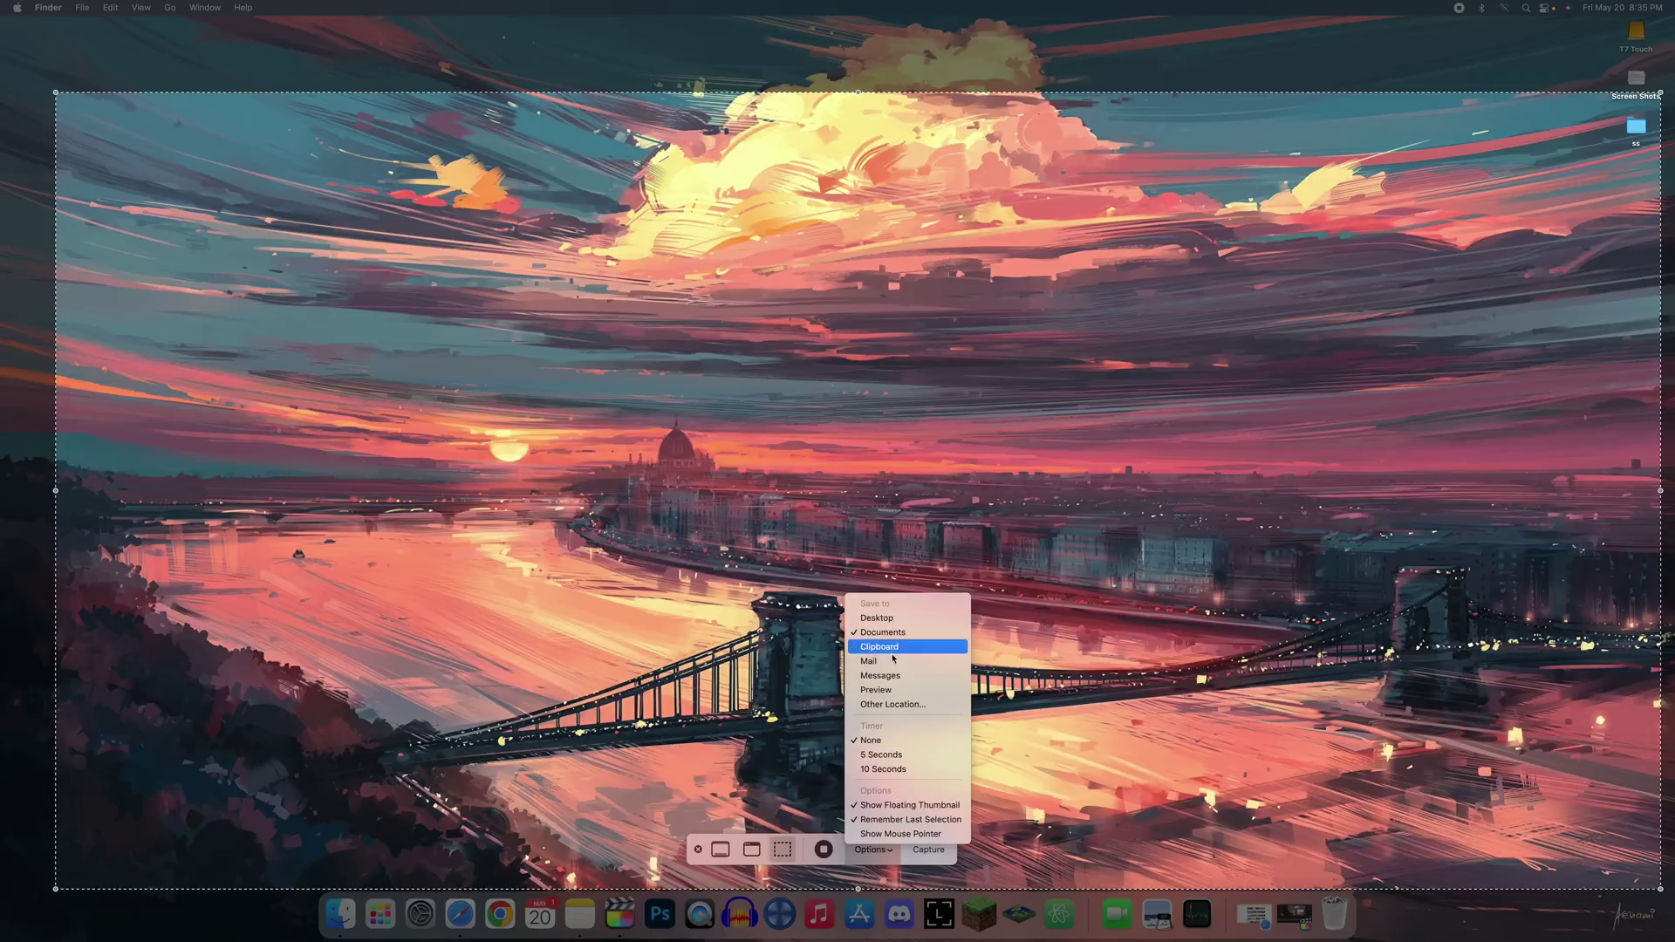
pyautogui.click(904, 703)
pyautogui.press('Return')
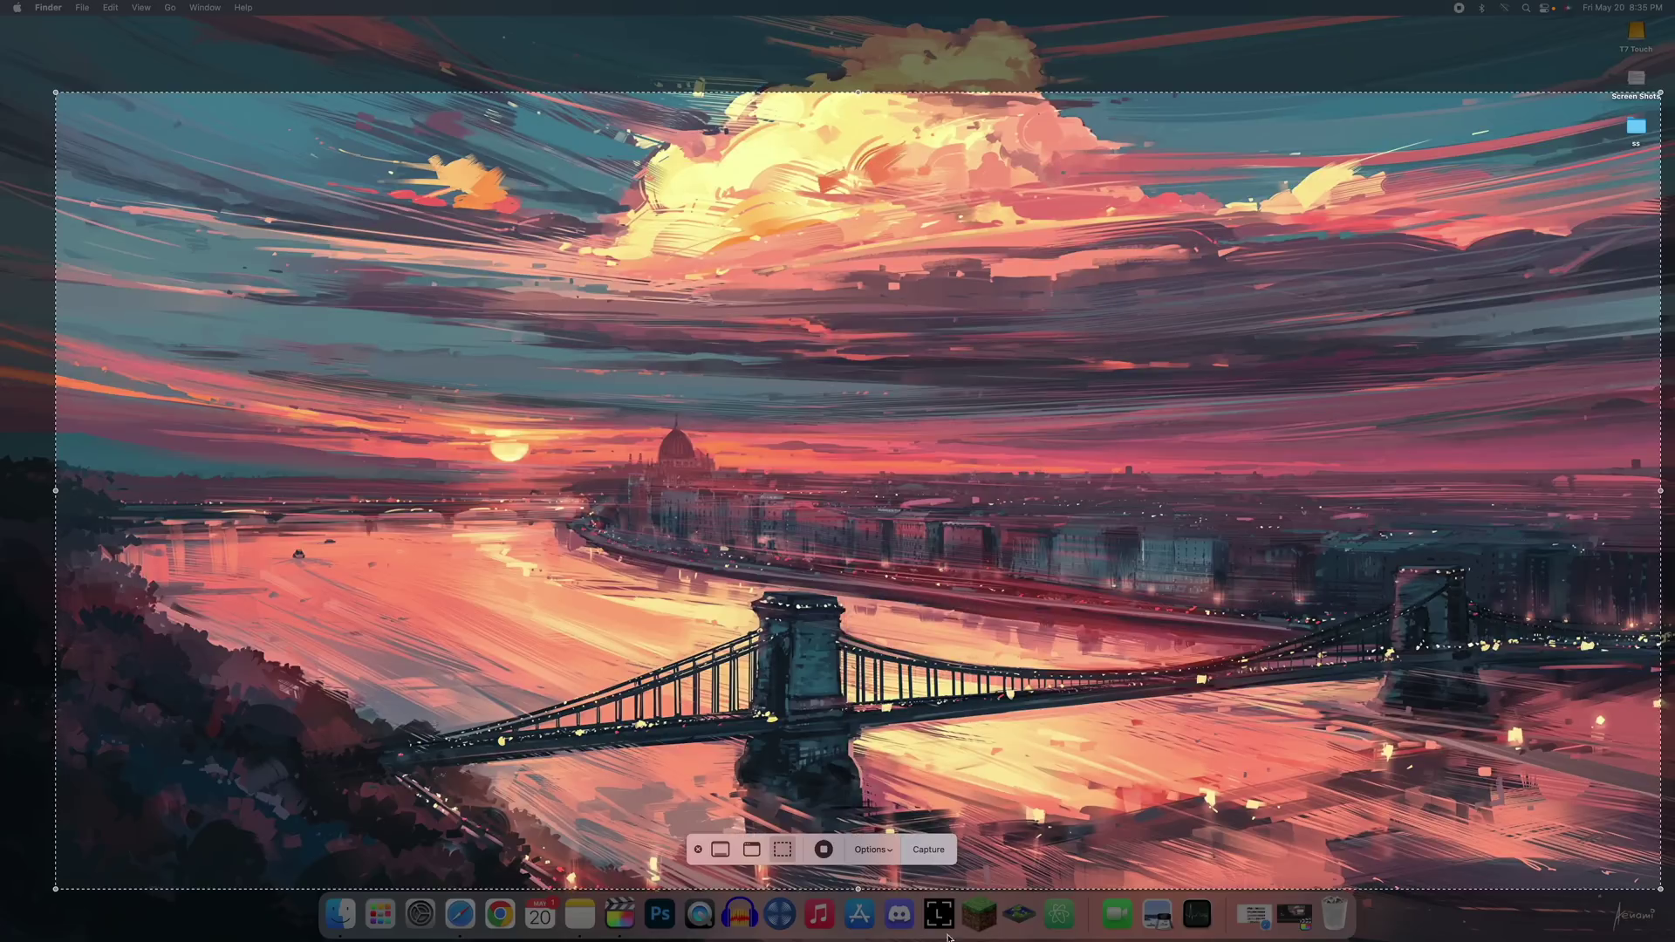
# Switch the capture mode to the entire screen and back to a selected portion, and revisit the Other Location save choice.
pyautogui.click(720, 851)
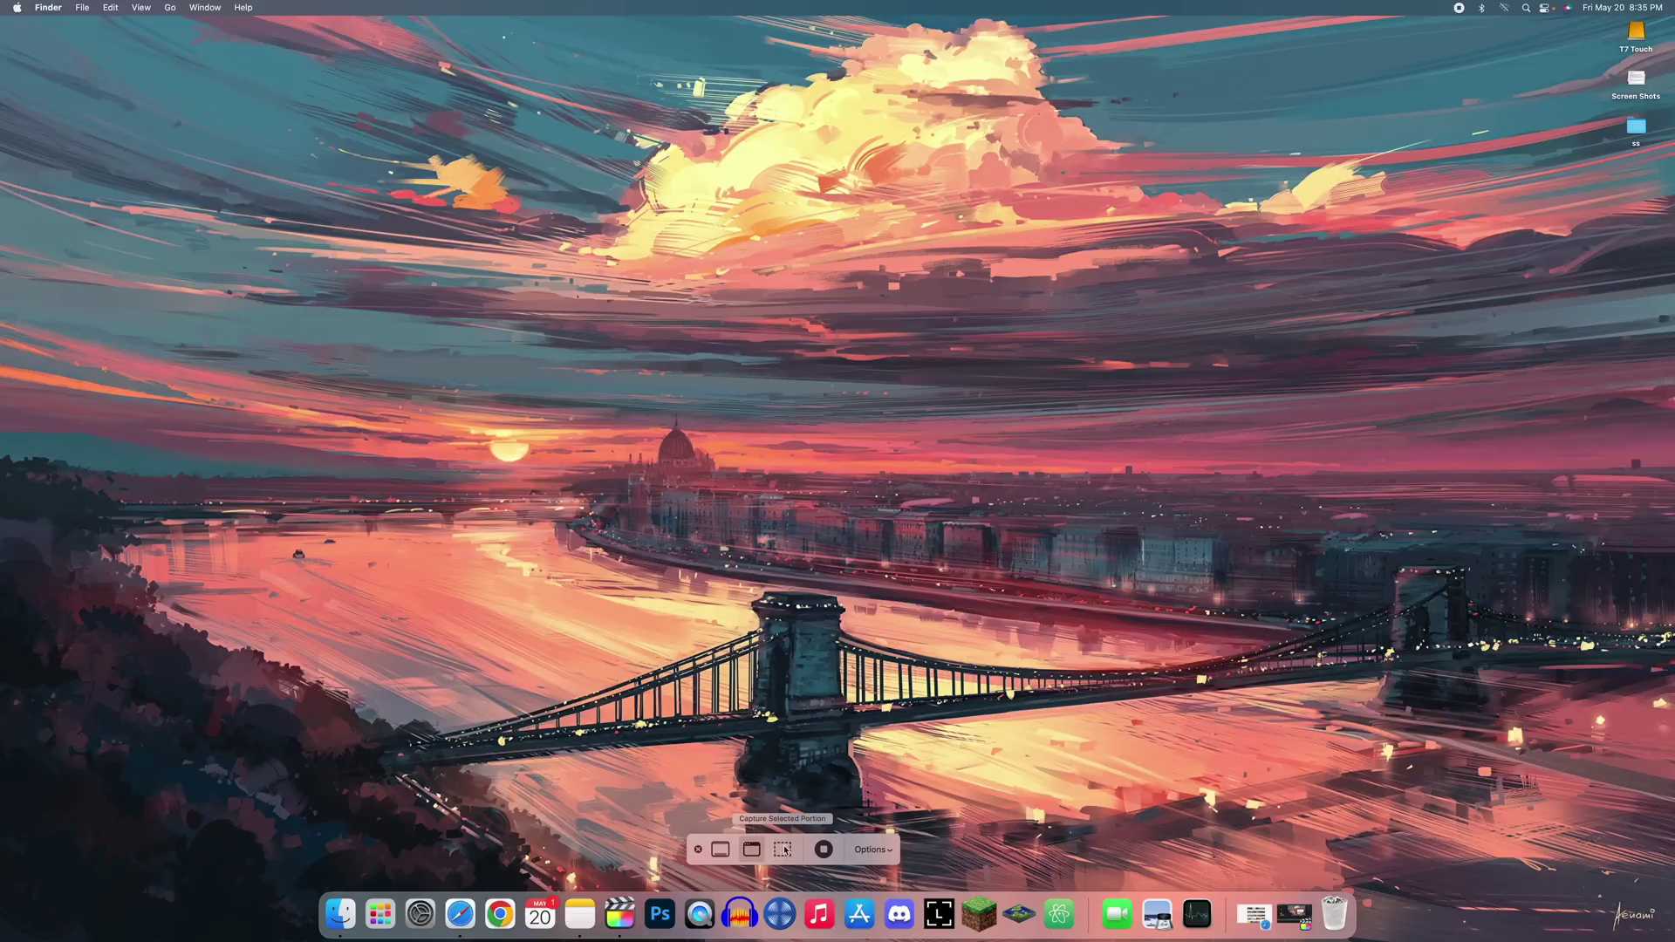
pyautogui.click(784, 850)
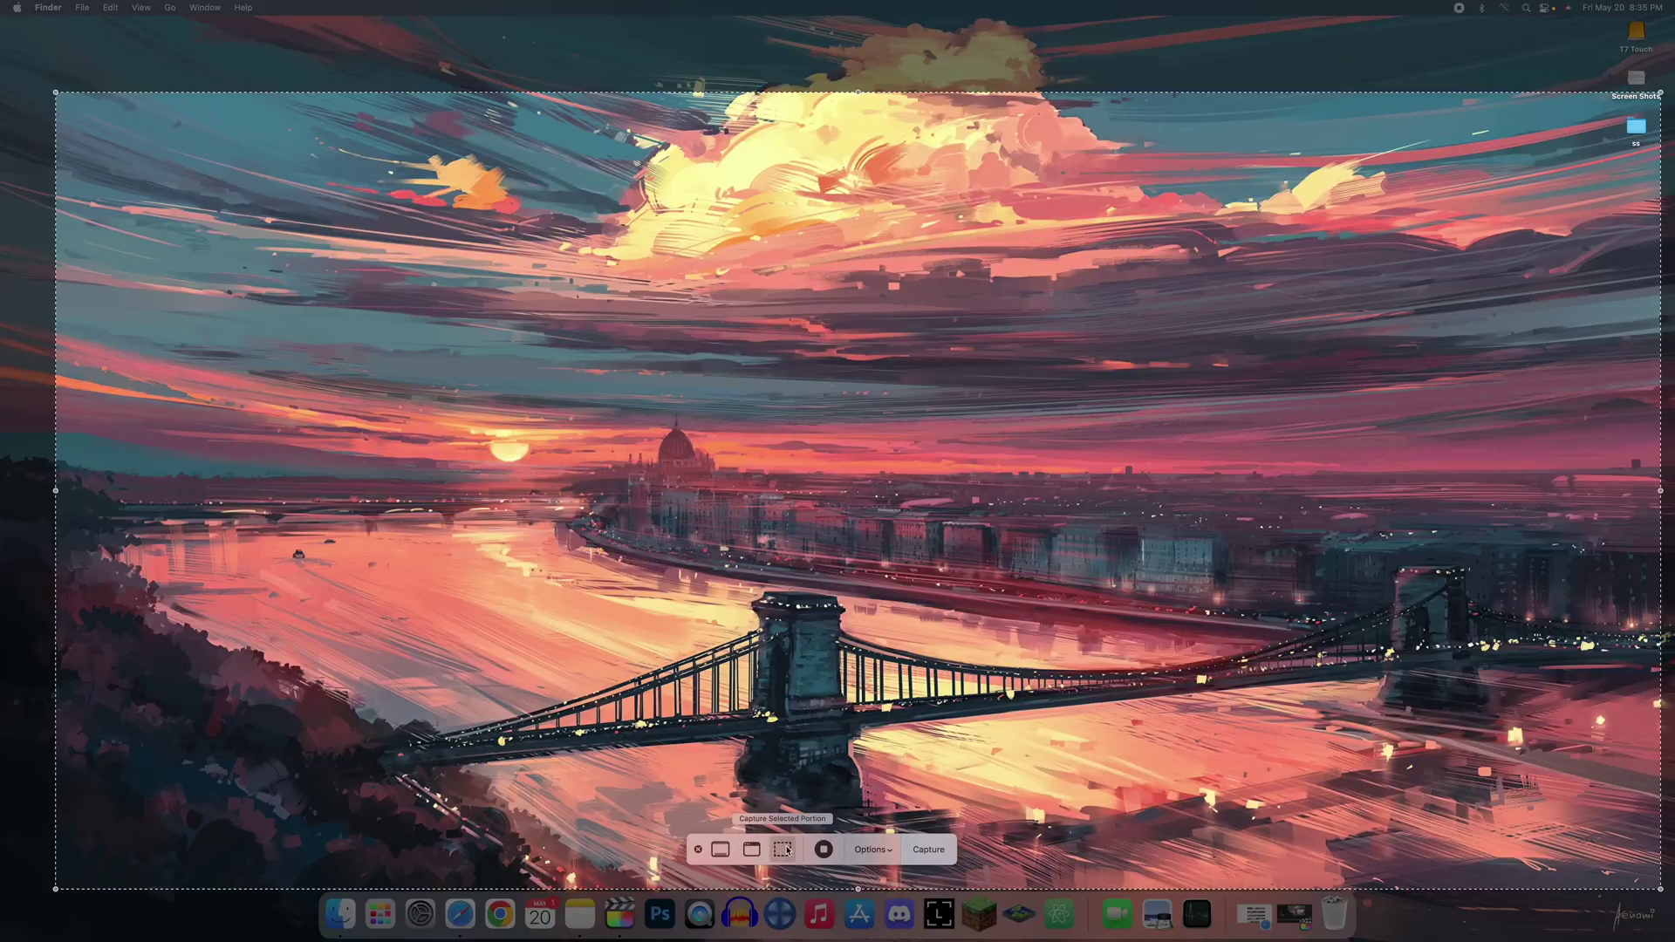
pyautogui.click(875, 851)
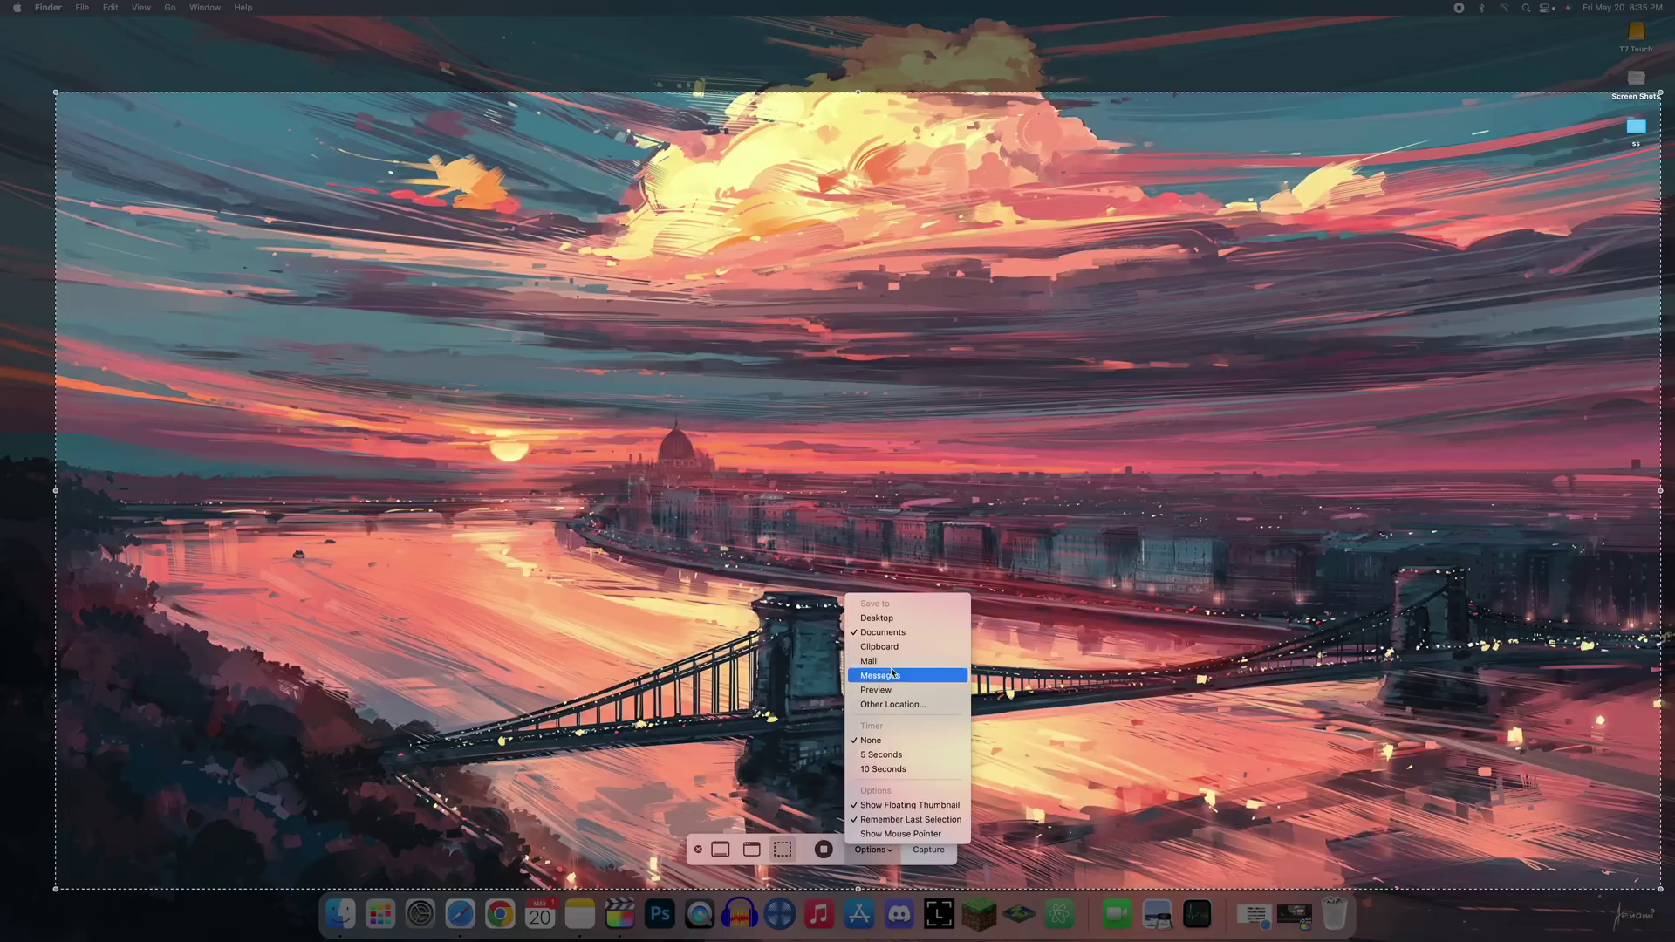
pyautogui.click(905, 705)
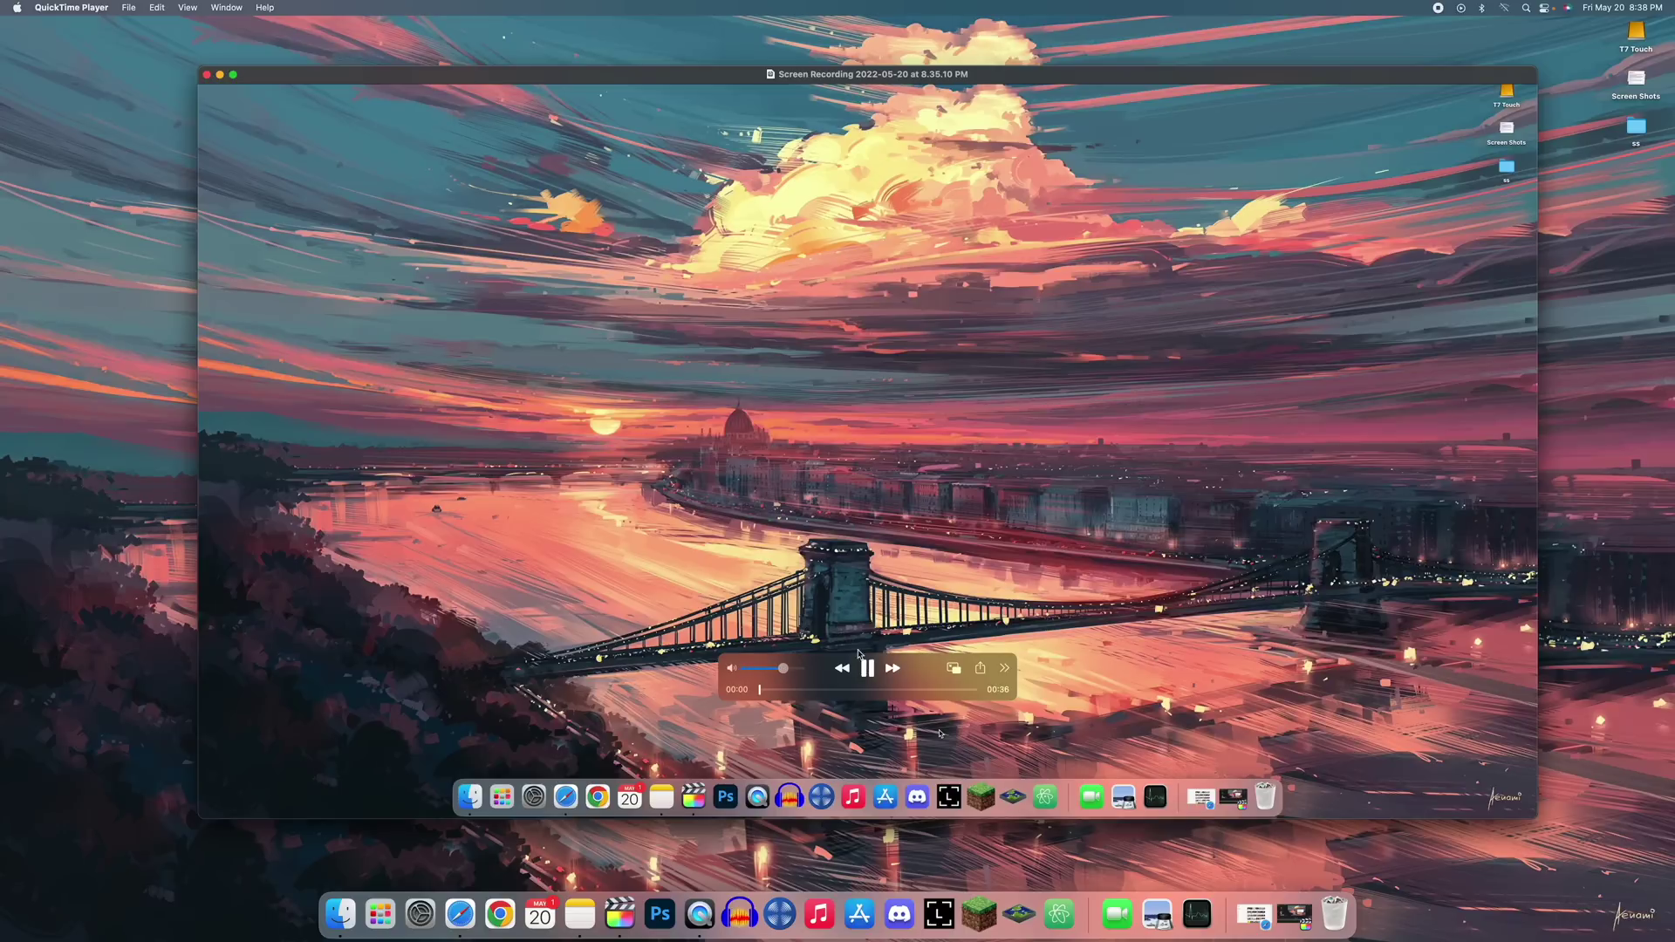
# Start trimming the 8.35.10 PM screen recording in QuickTime Player and close it without trimming.
pyautogui.press('super+t')
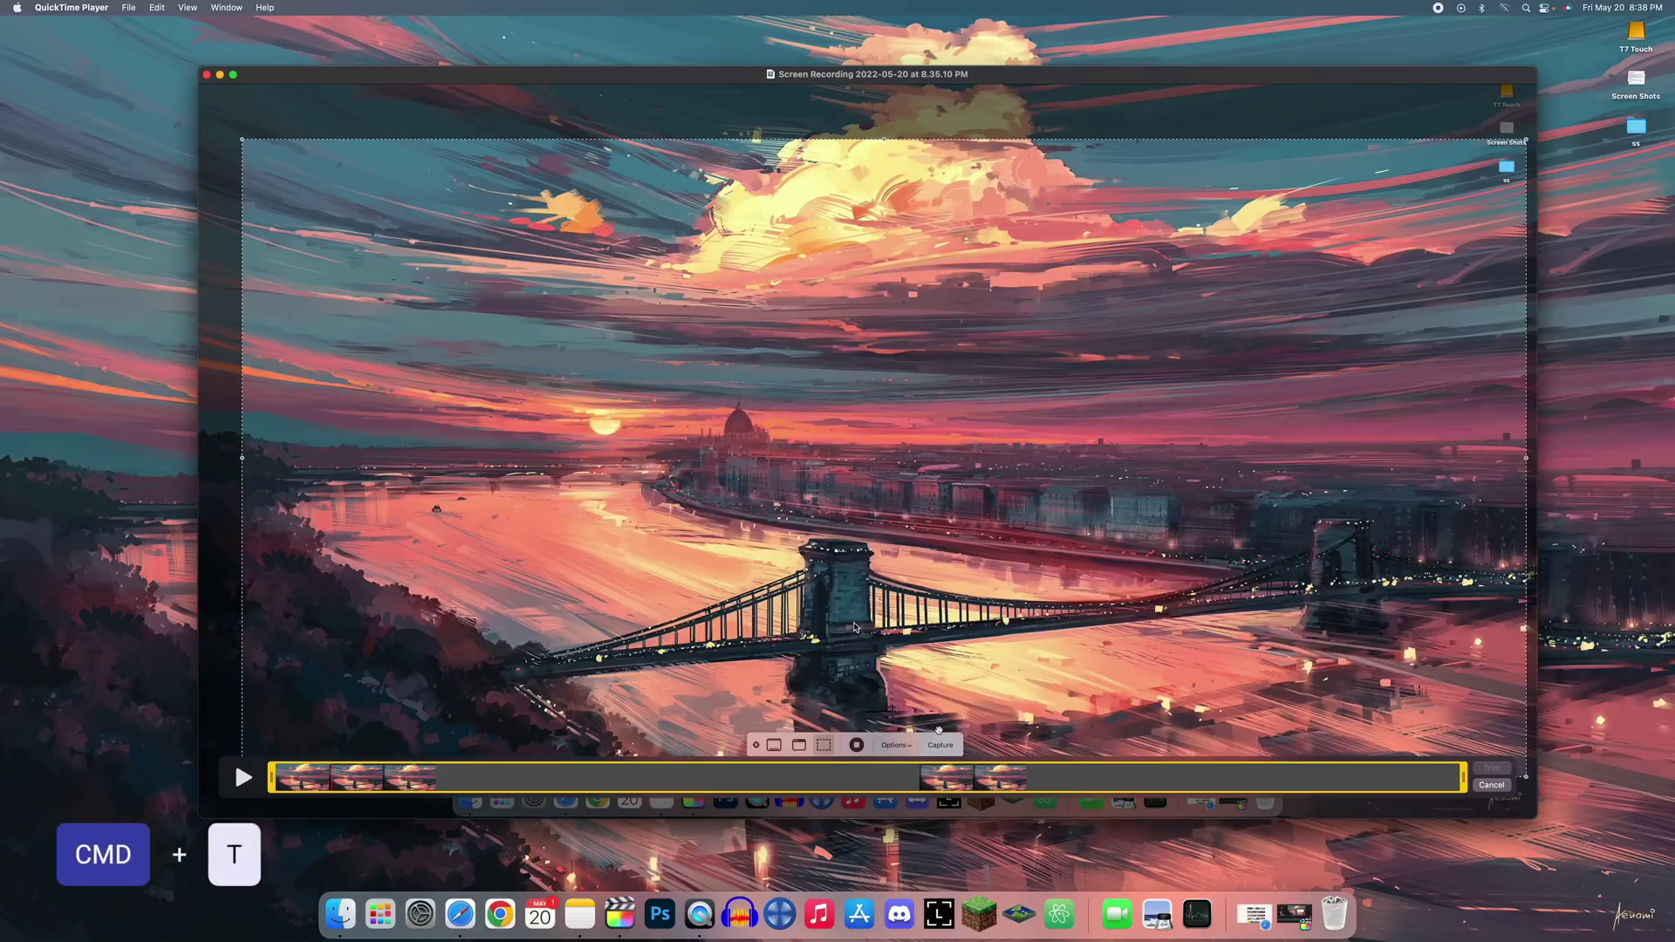
pyautogui.press('super+w')
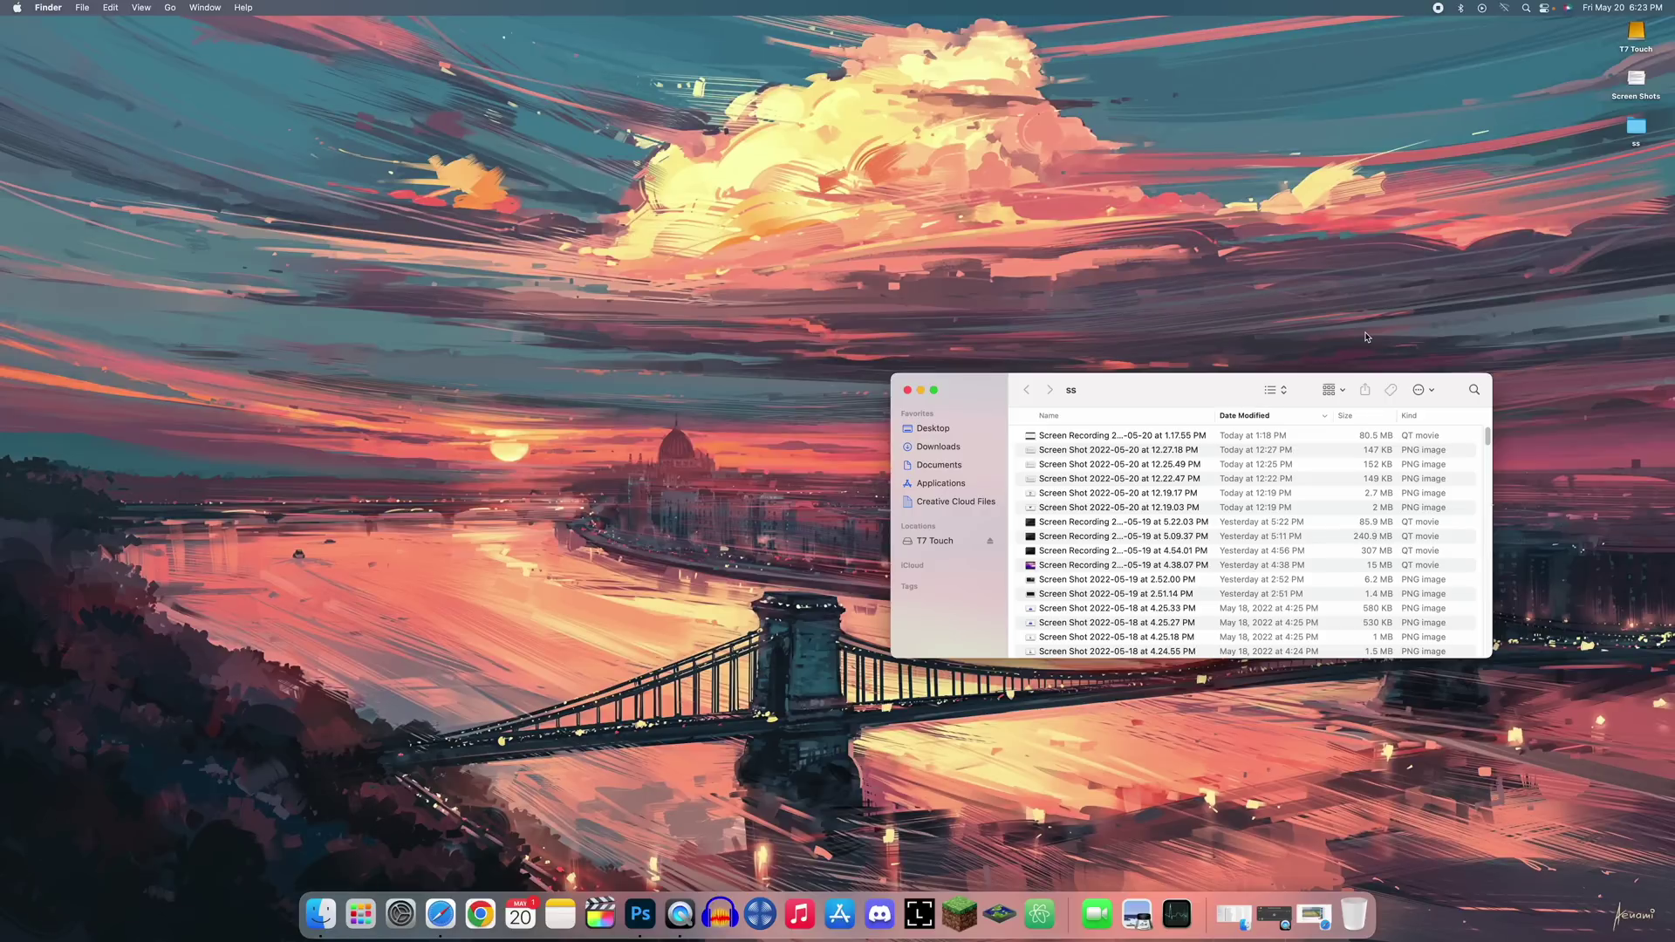
# Take a screenshot of the whole screen, open it for markup from its thumbnail and close the markup view.
pyautogui.press('super')
pyautogui.press('super+shift+3')
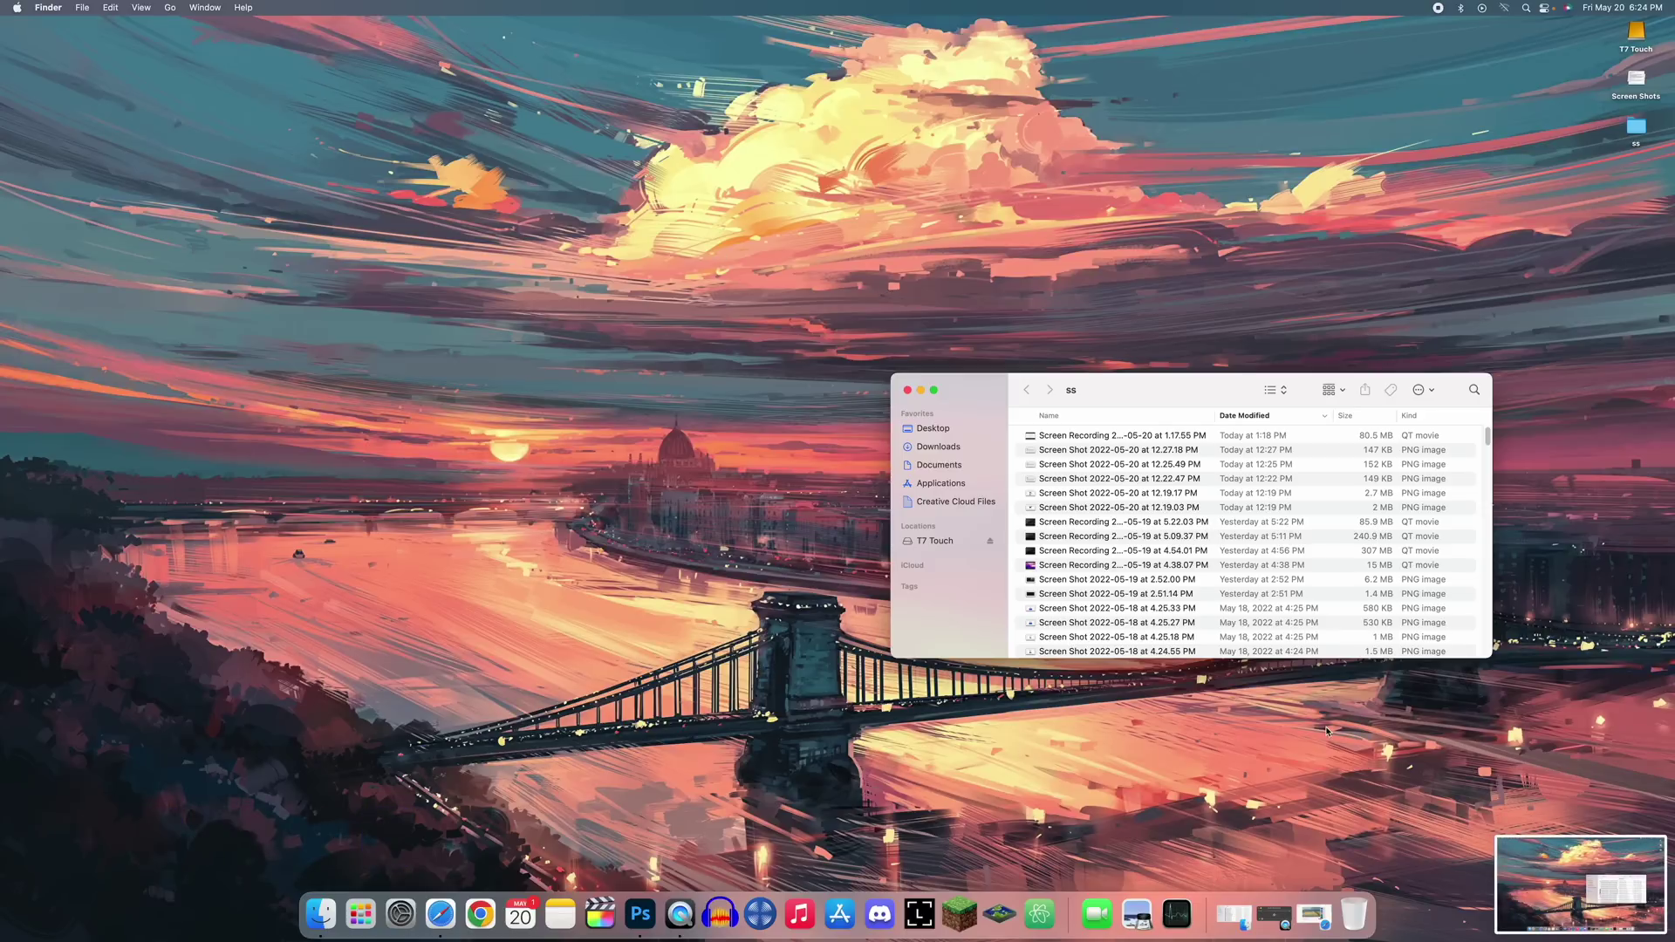
pyautogui.click(1548, 875)
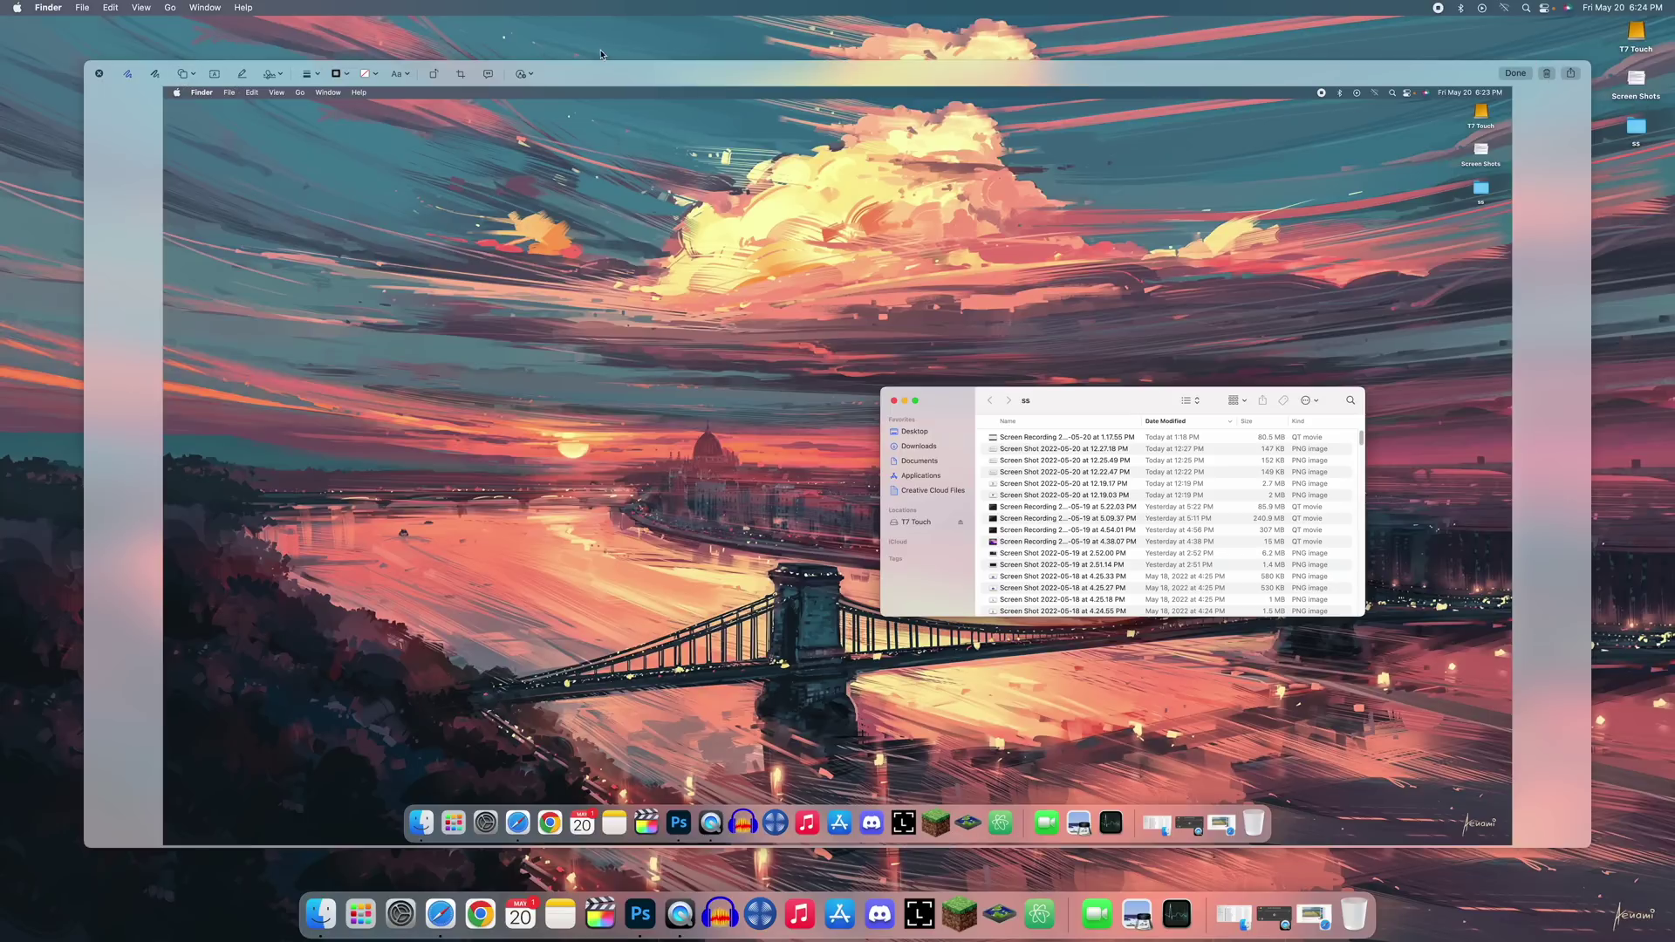
pyautogui.press('Escape')
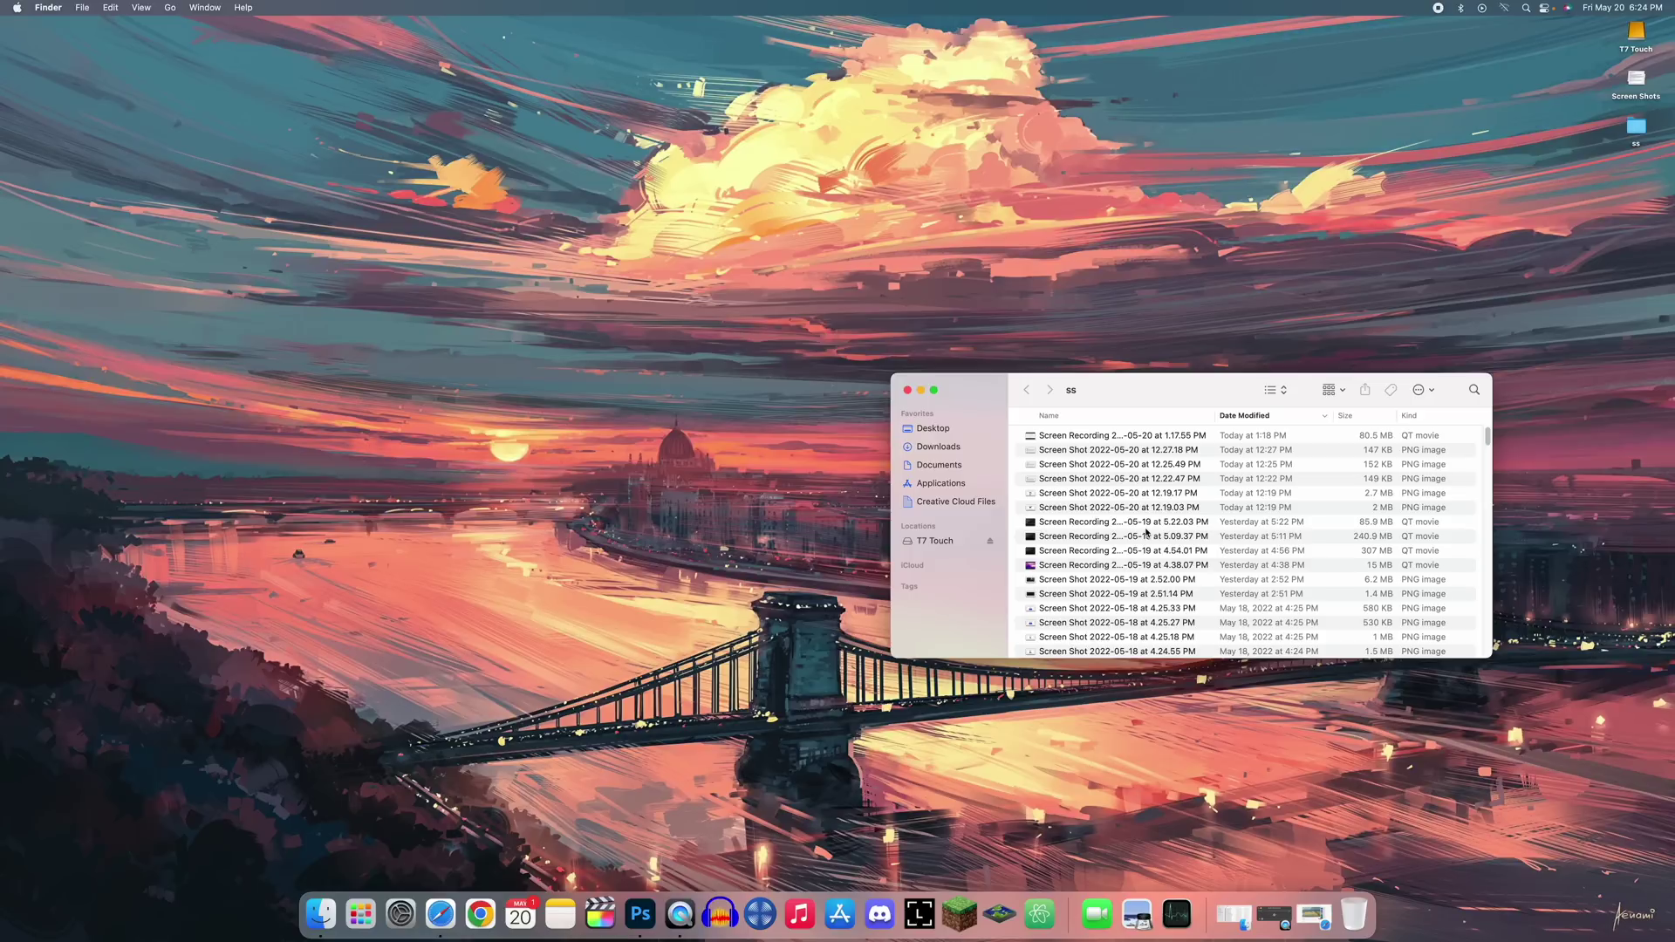
# Take a screenshot of a selected rectangular area overlapping part of the ss folder window.
pyautogui.press('super+shift+4')
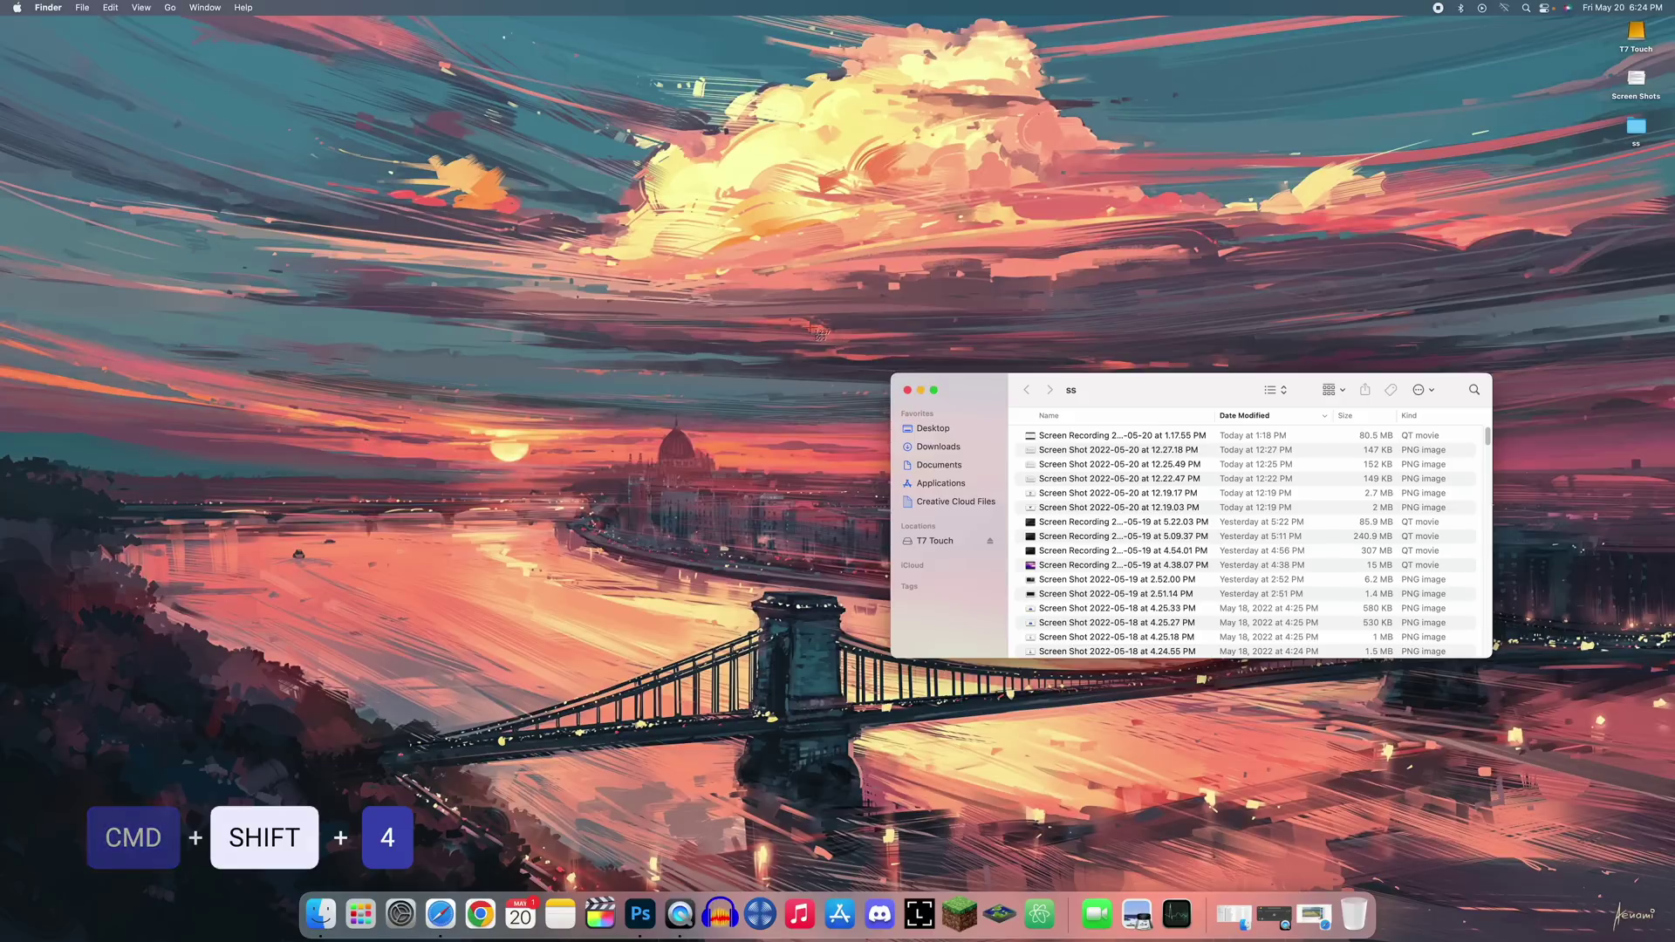
pyautogui.moveTo(794, 323); pyautogui.dragTo(1091, 676)
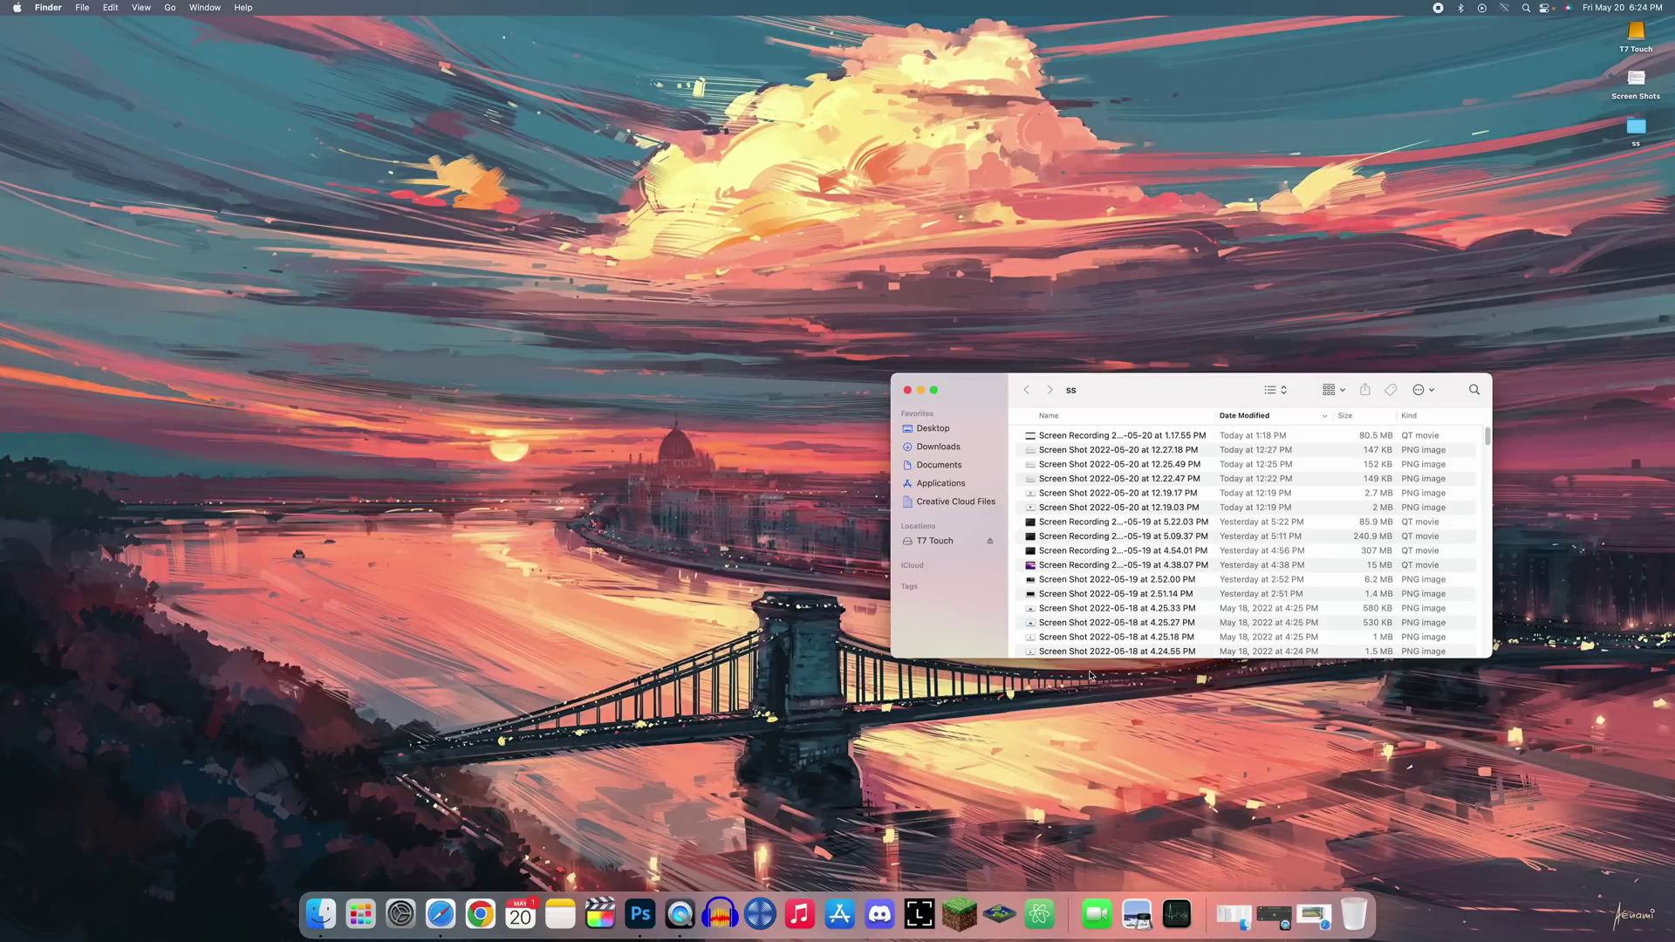
# Take a screenshot of the ss folder window only, open it for markup from its thumbnail and close the markup view.
pyautogui.press('super+shift+4')
pyautogui.press('space')
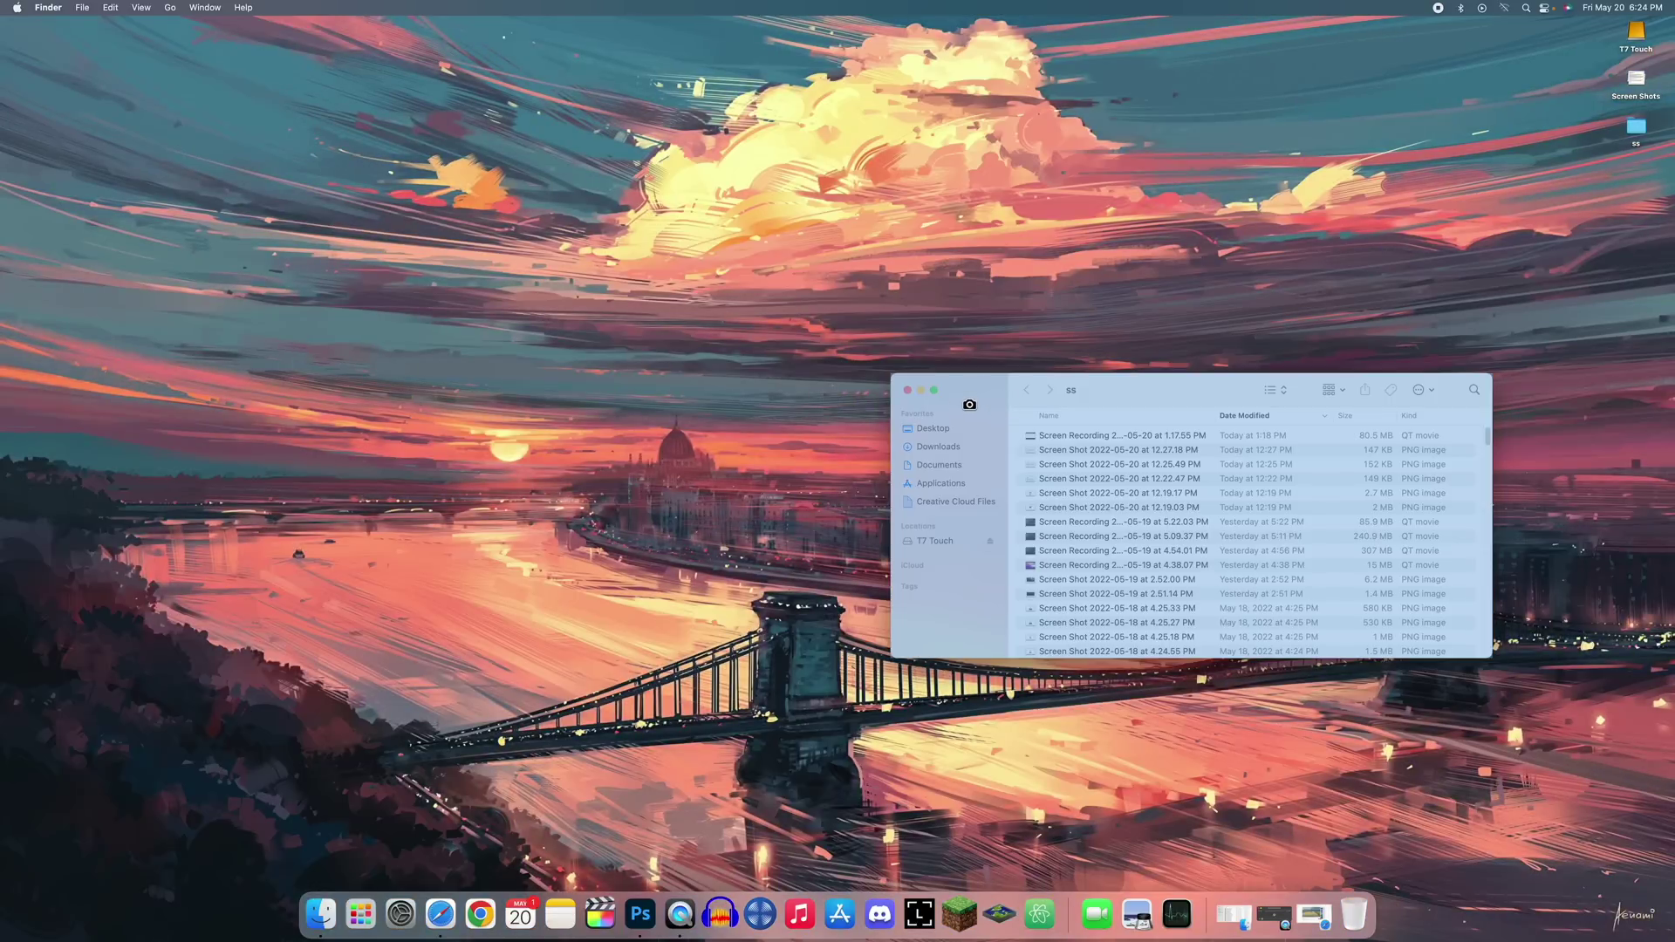
pyautogui.click(969, 404)
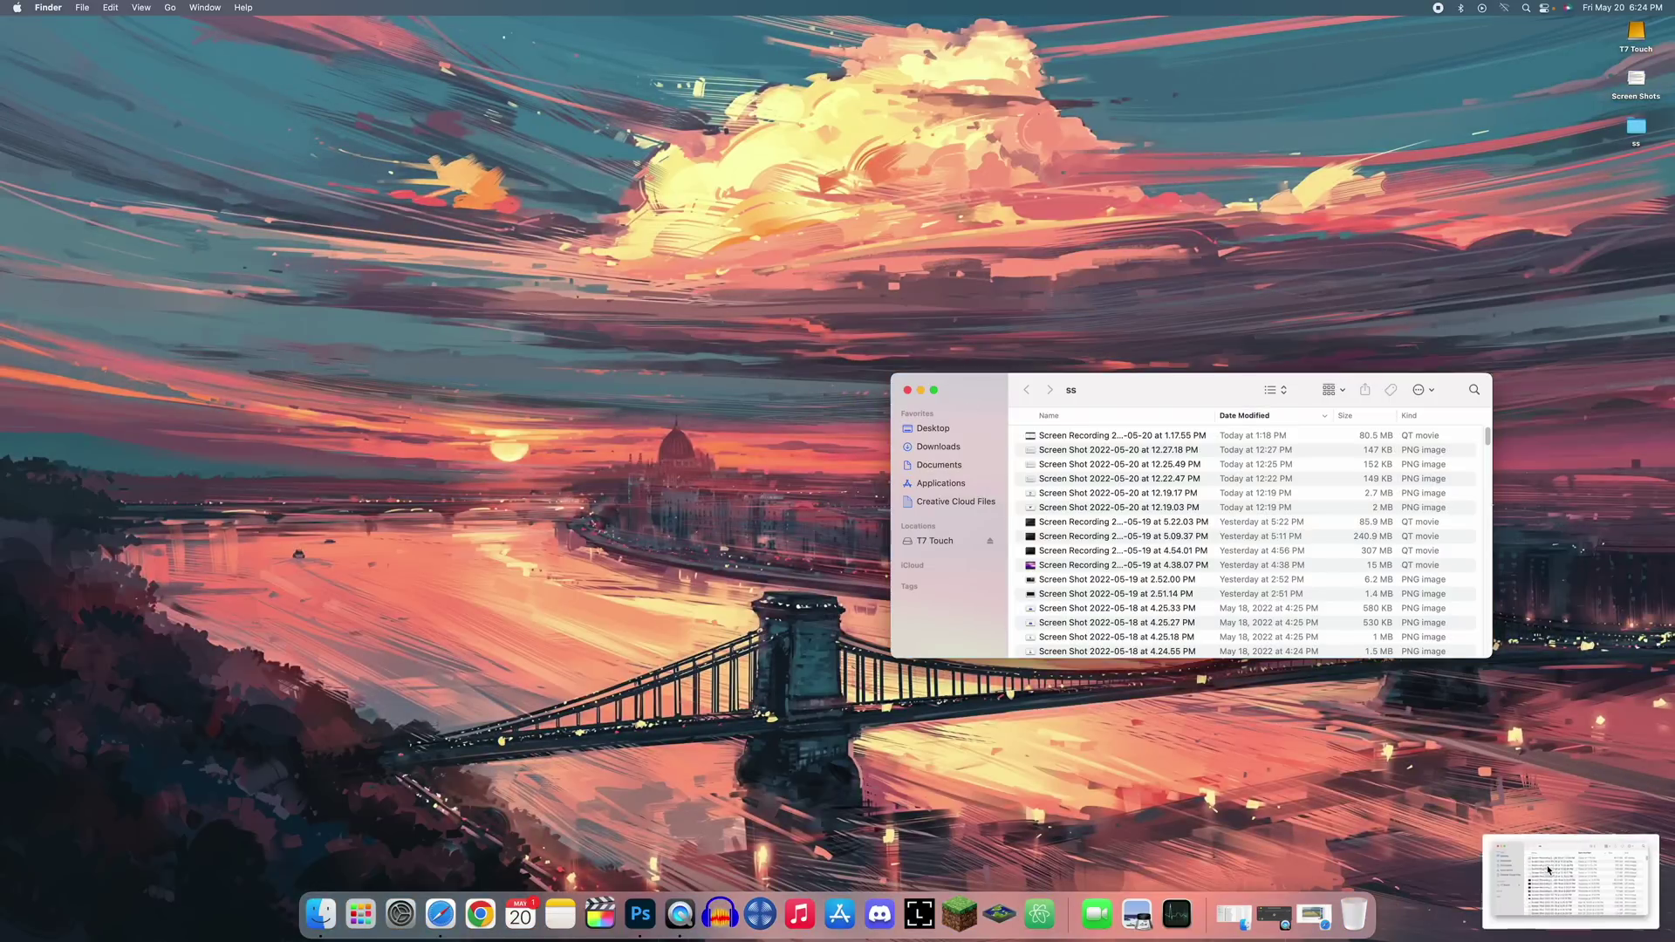
pyautogui.click(1549, 870)
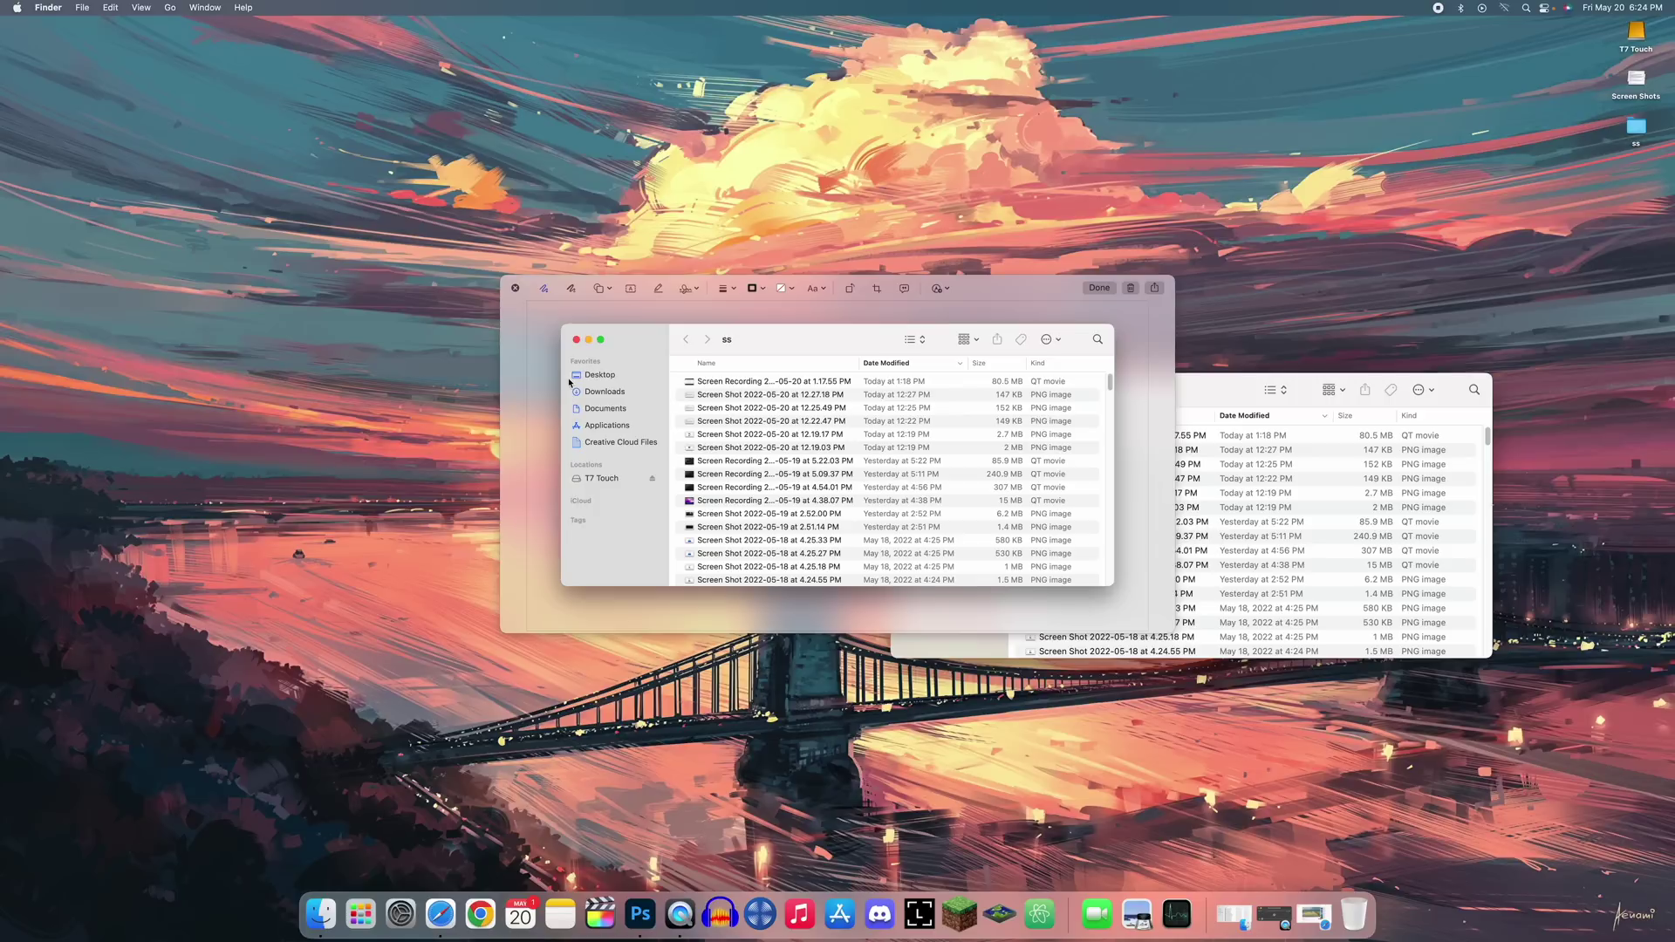
pyautogui.press('Escape')
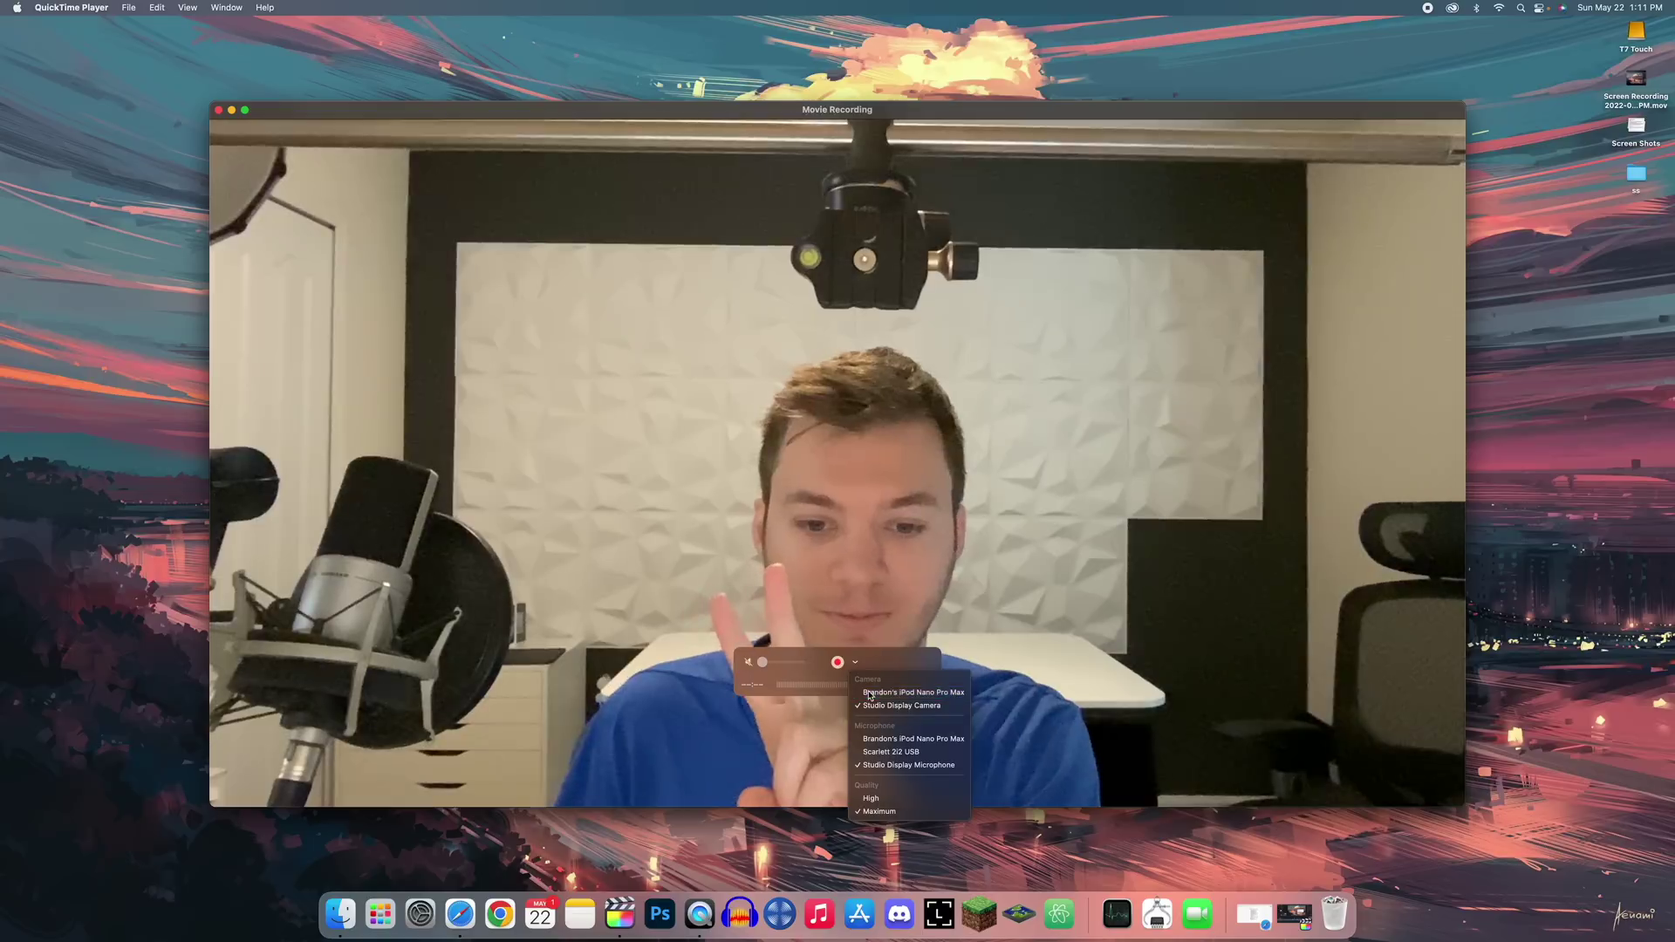
# Switch the movie recording's camera source from the Studio Display Camera to the connected mobile device and revisit the camera and microphone choices.
pyautogui.click(868, 692)
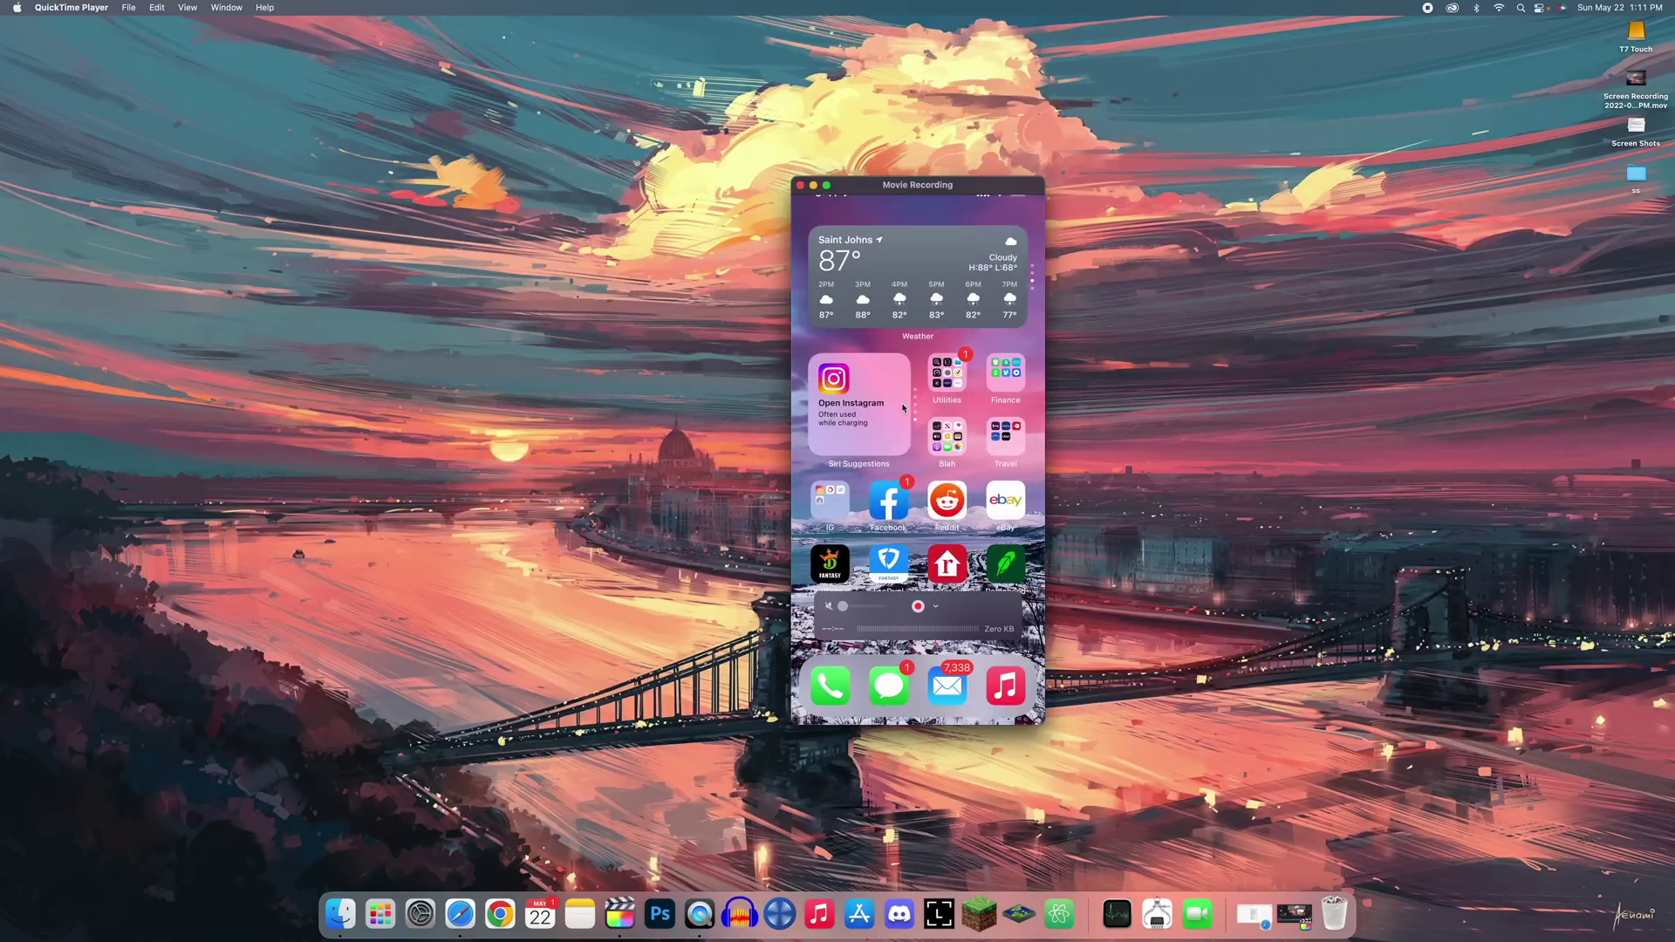
pyautogui.click(936, 606)
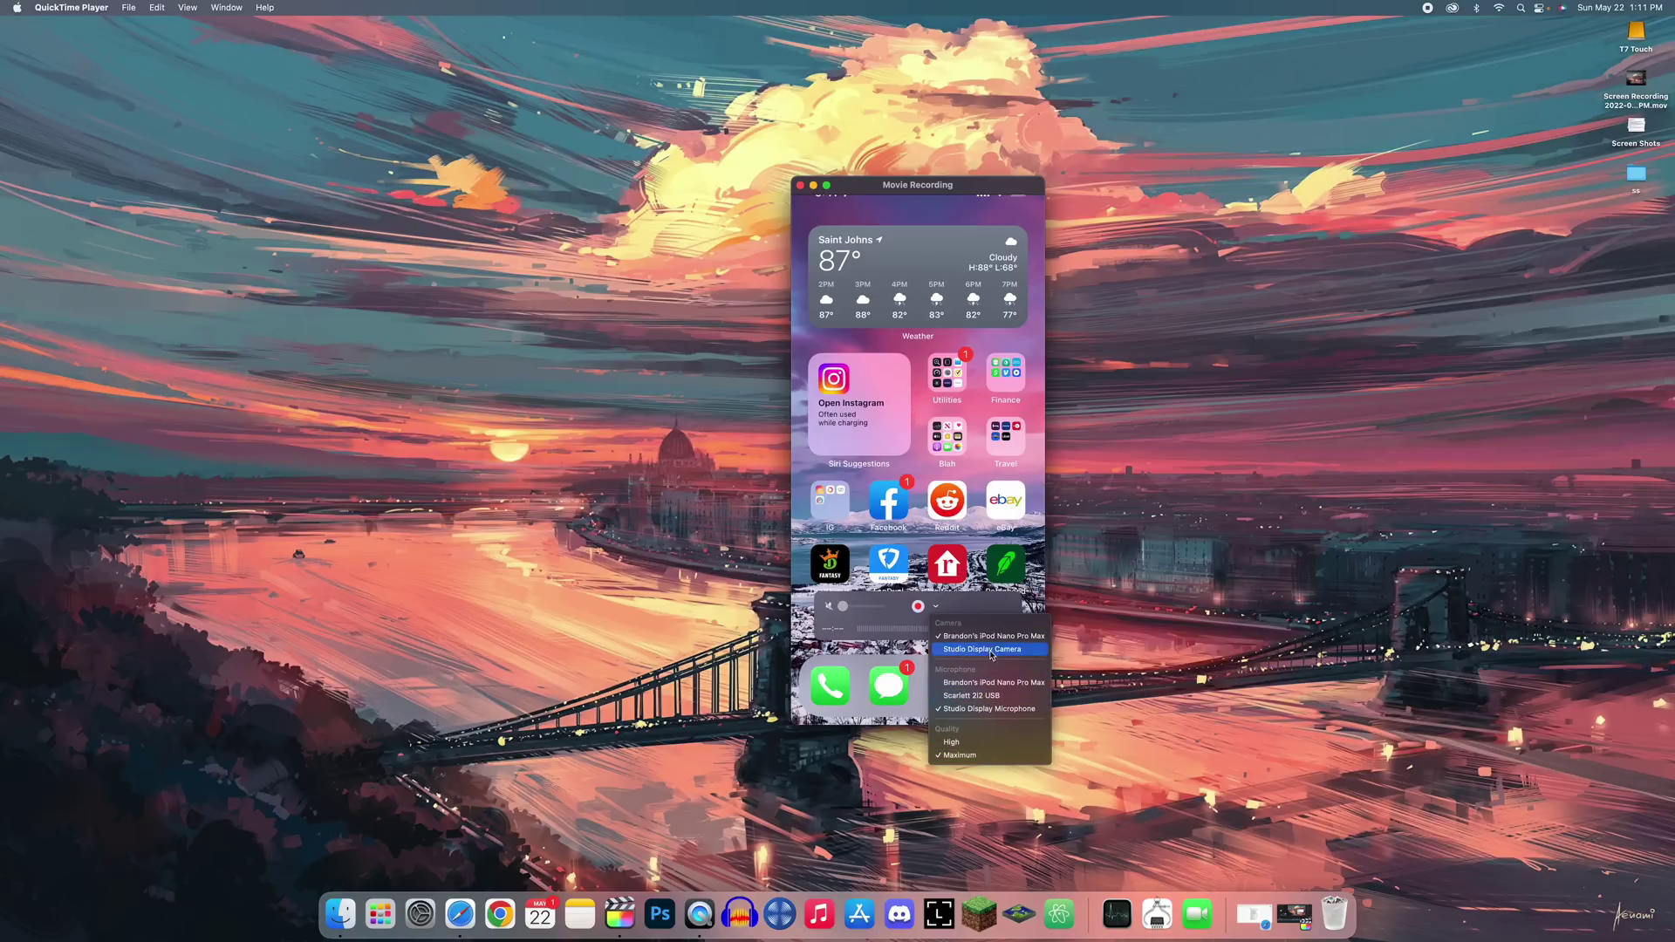
pyautogui.click(989, 613)
pyautogui.moveTo(911, 566)
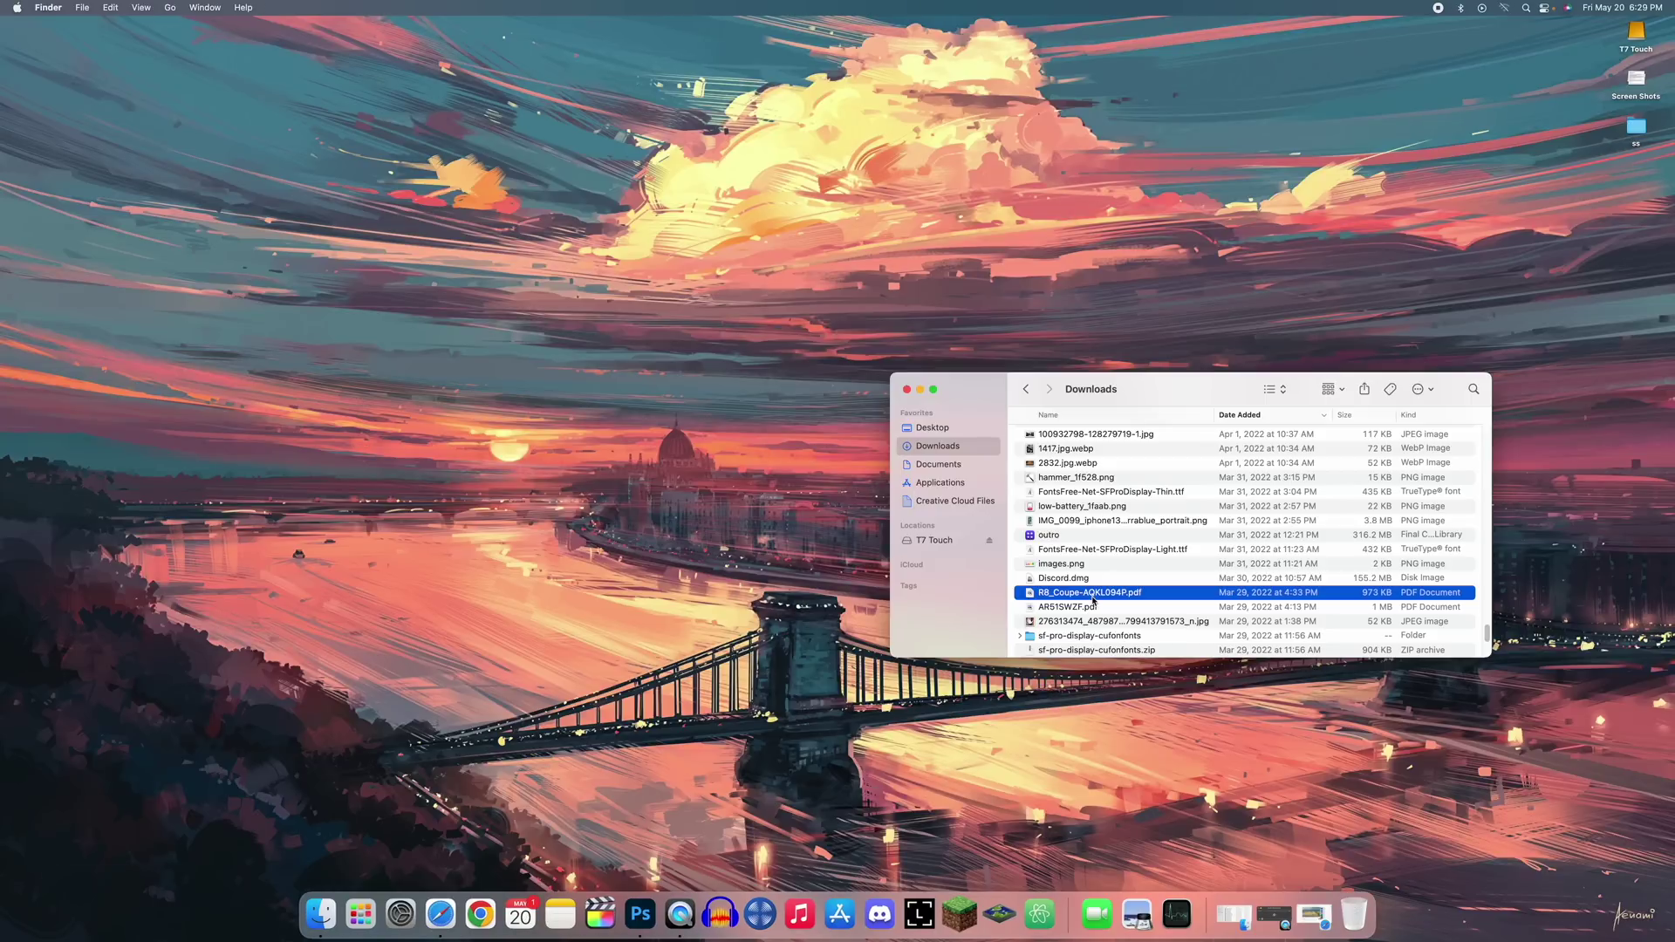
# Preview R8_Coupe-AQKL094P.pdf with Quick Look, closing and reopening the preview several times and moving its window slightly.
pyautogui.press('space')
pyautogui.press('space')
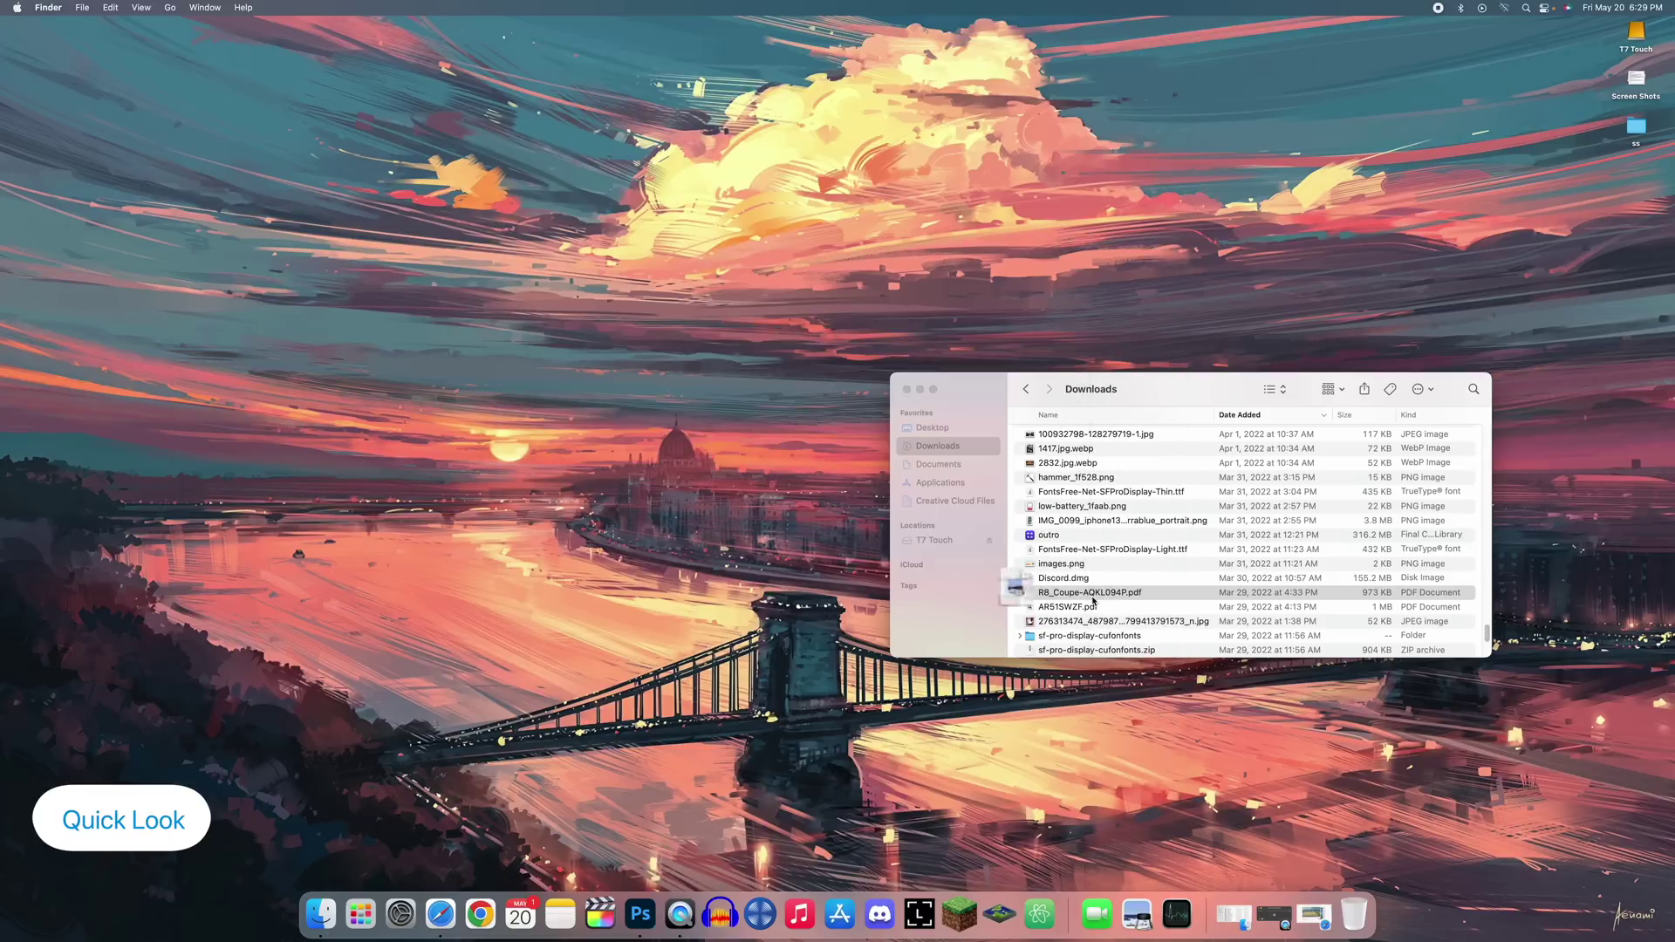
pyautogui.press('space')
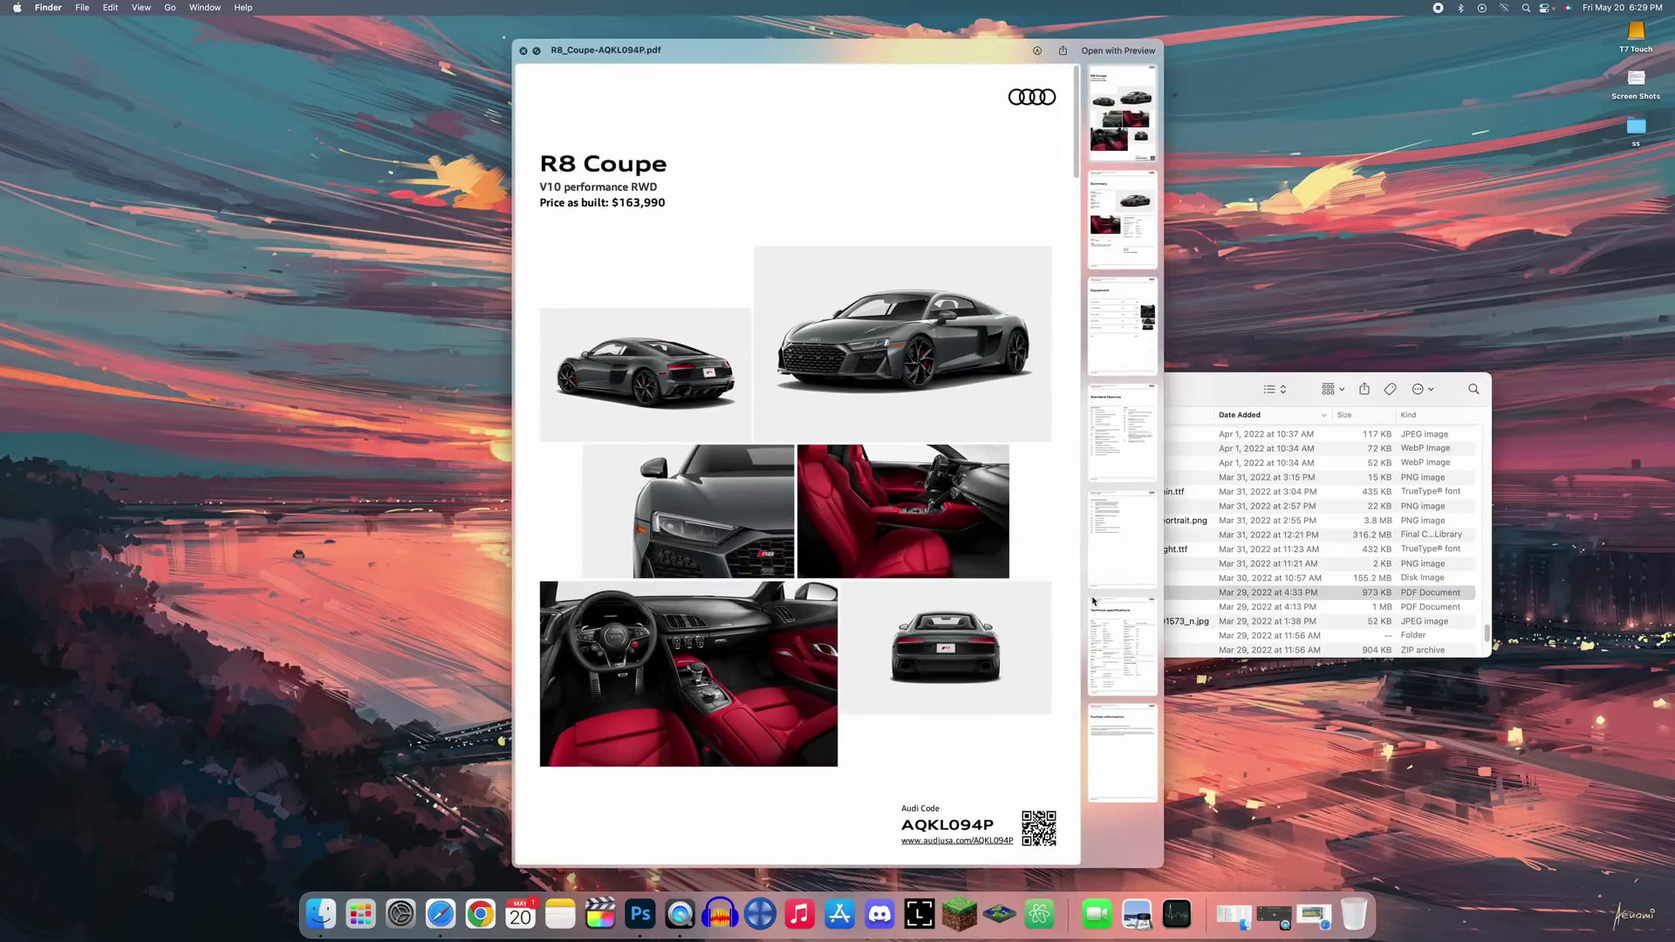
pyautogui.press('space')
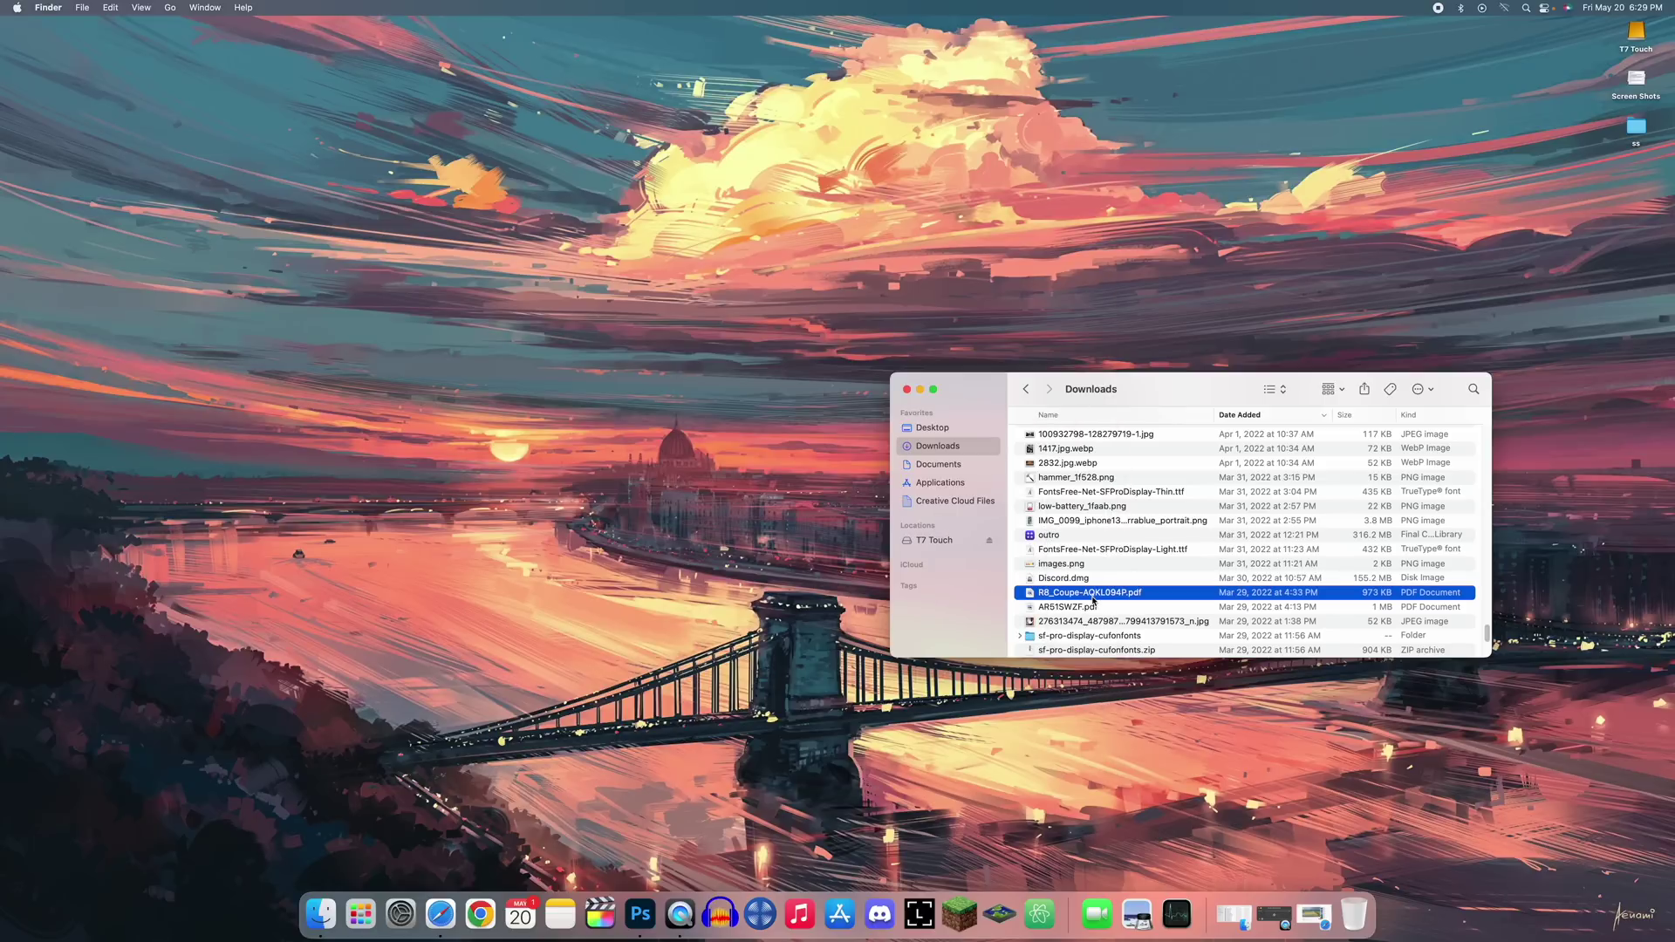
pyautogui.press('space')
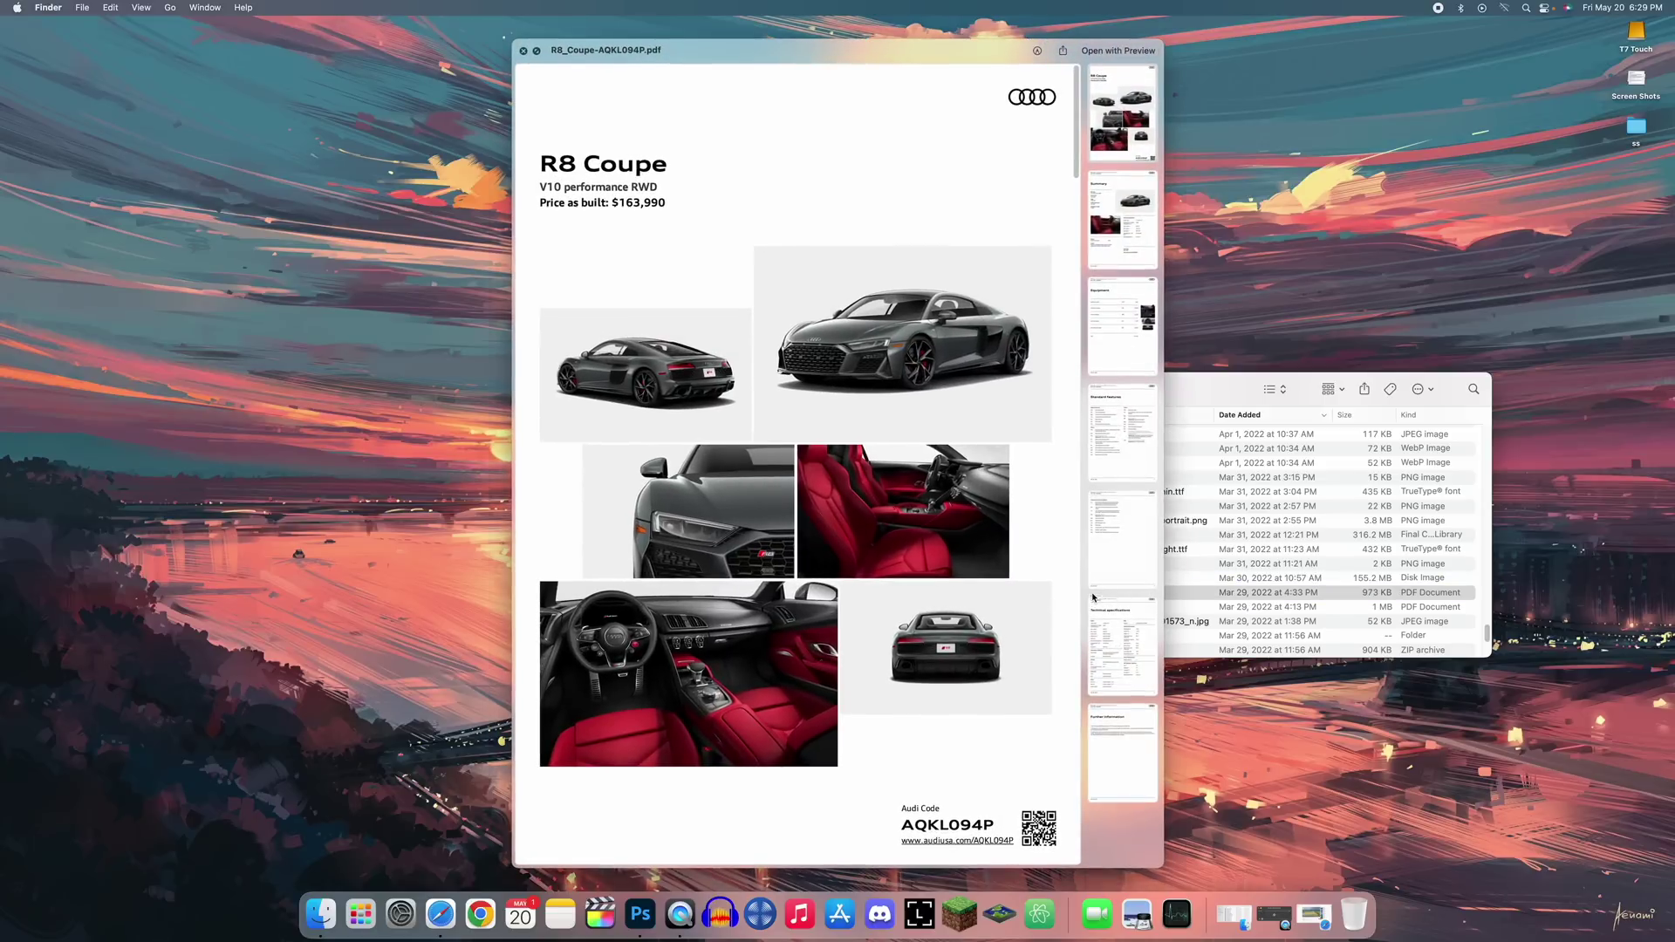
pyautogui.moveTo(863, 39); pyautogui.dragTo(877, 74)
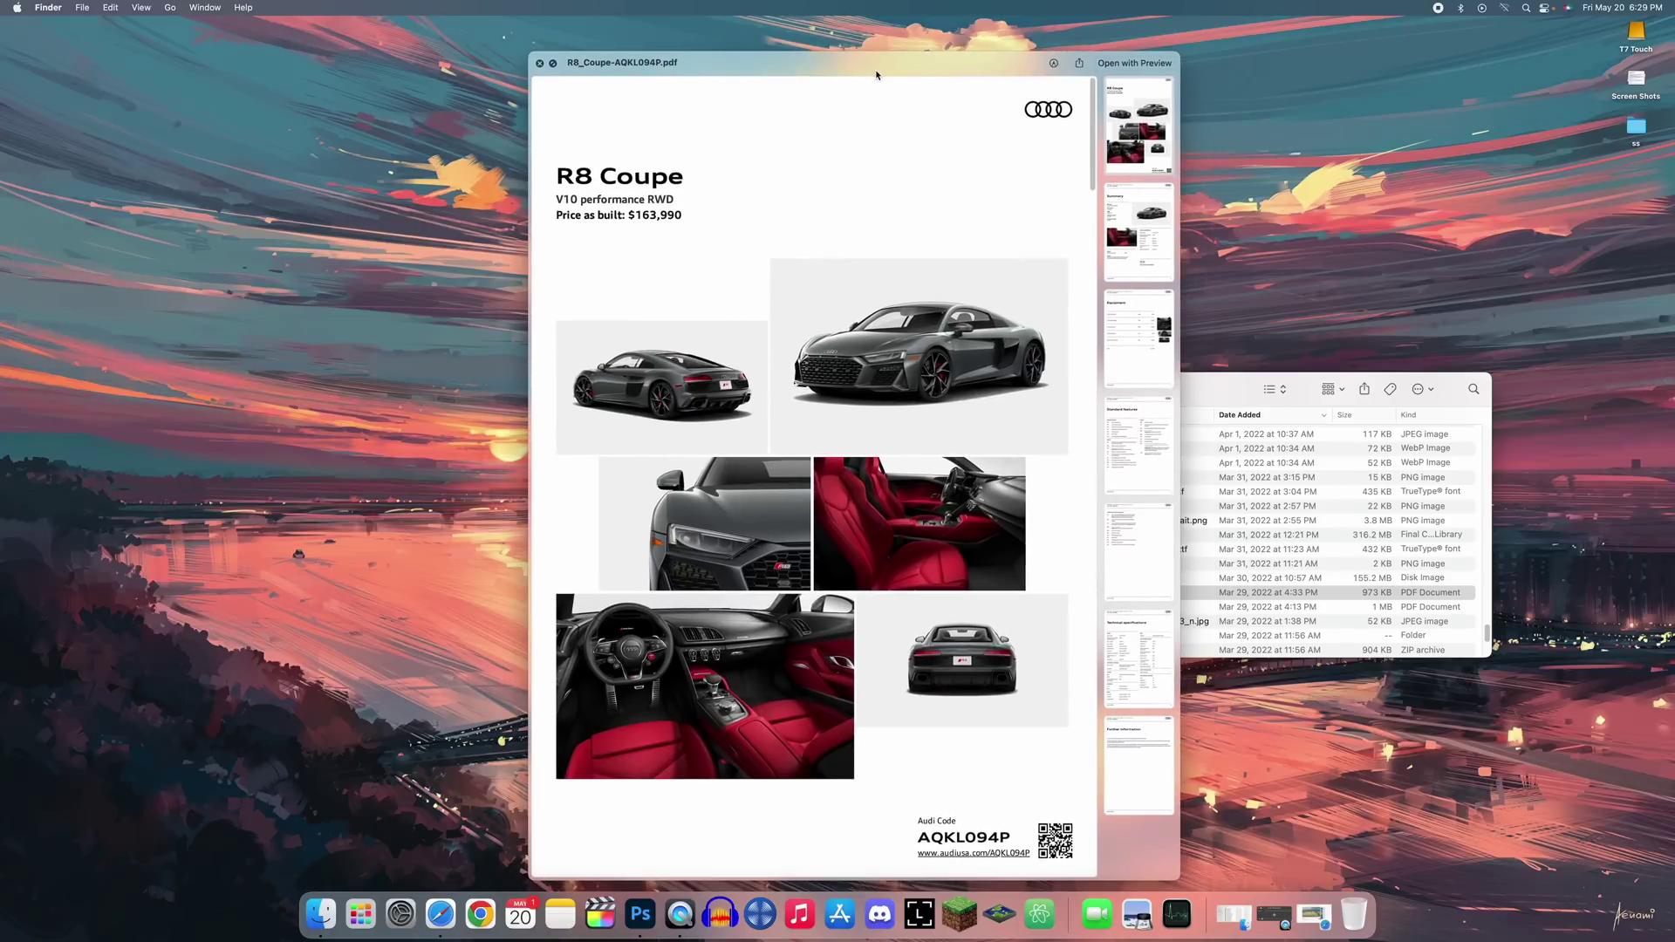
pyautogui.press('space')
pyautogui.press('space')
pyautogui.press('space')
pyautogui.press('space')
# Go through the previewed PDF's second page, Equipment page and Standard features page.
pyautogui.click(1155, 233)
pyautogui.click(1141, 323)
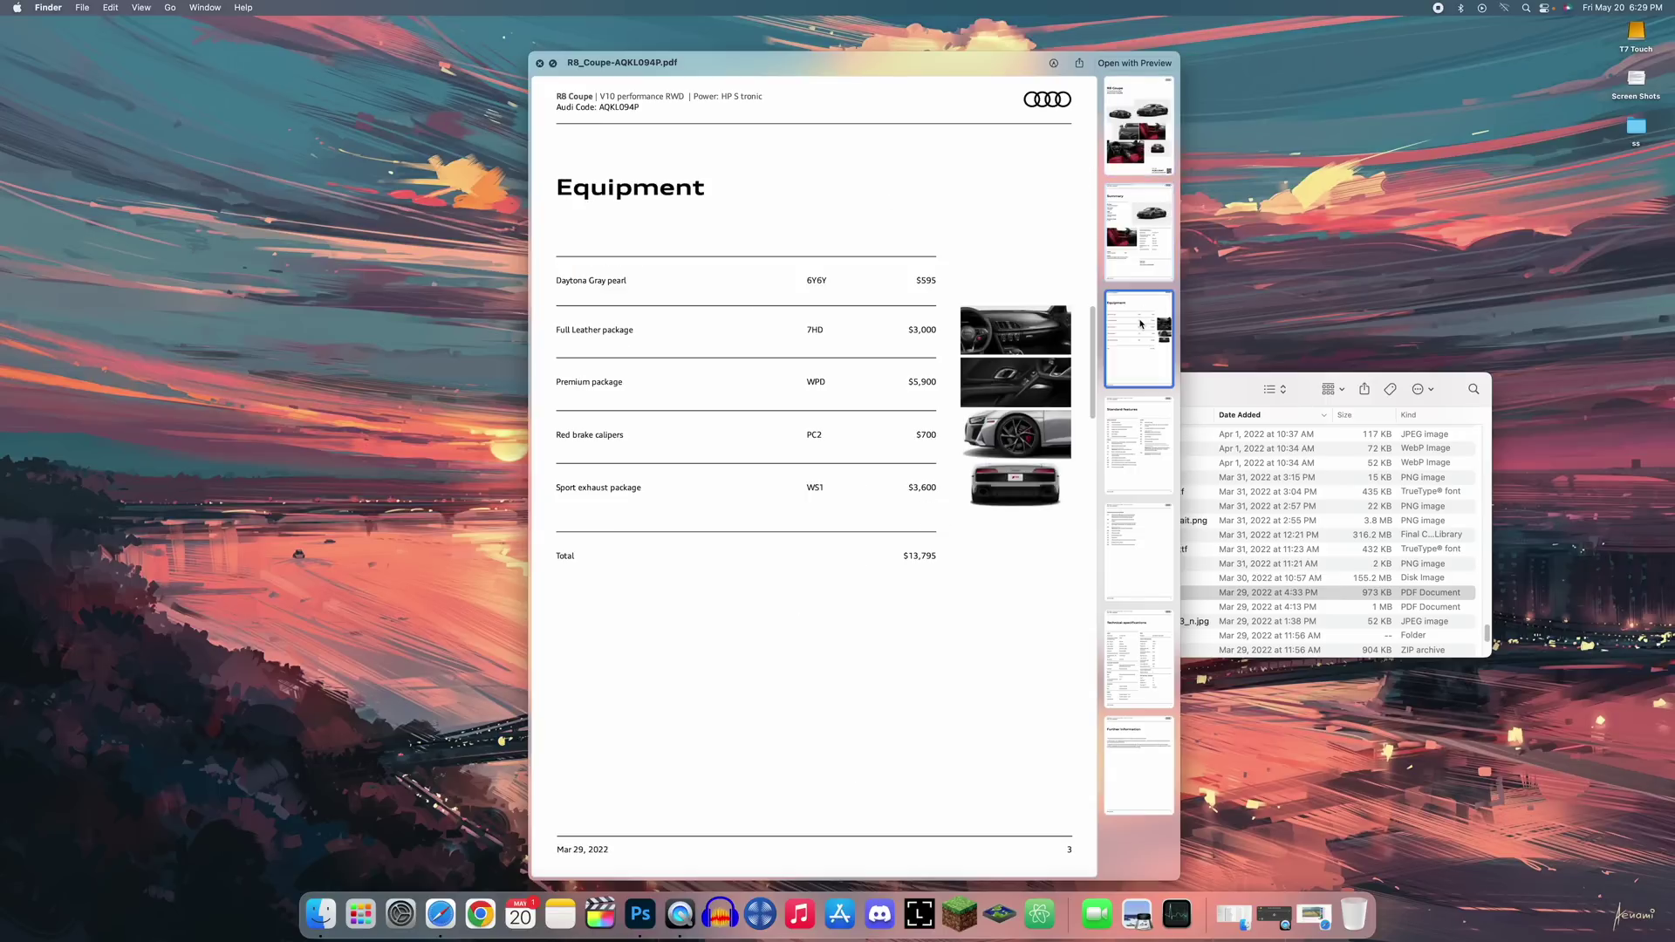
pyautogui.click(1123, 474)
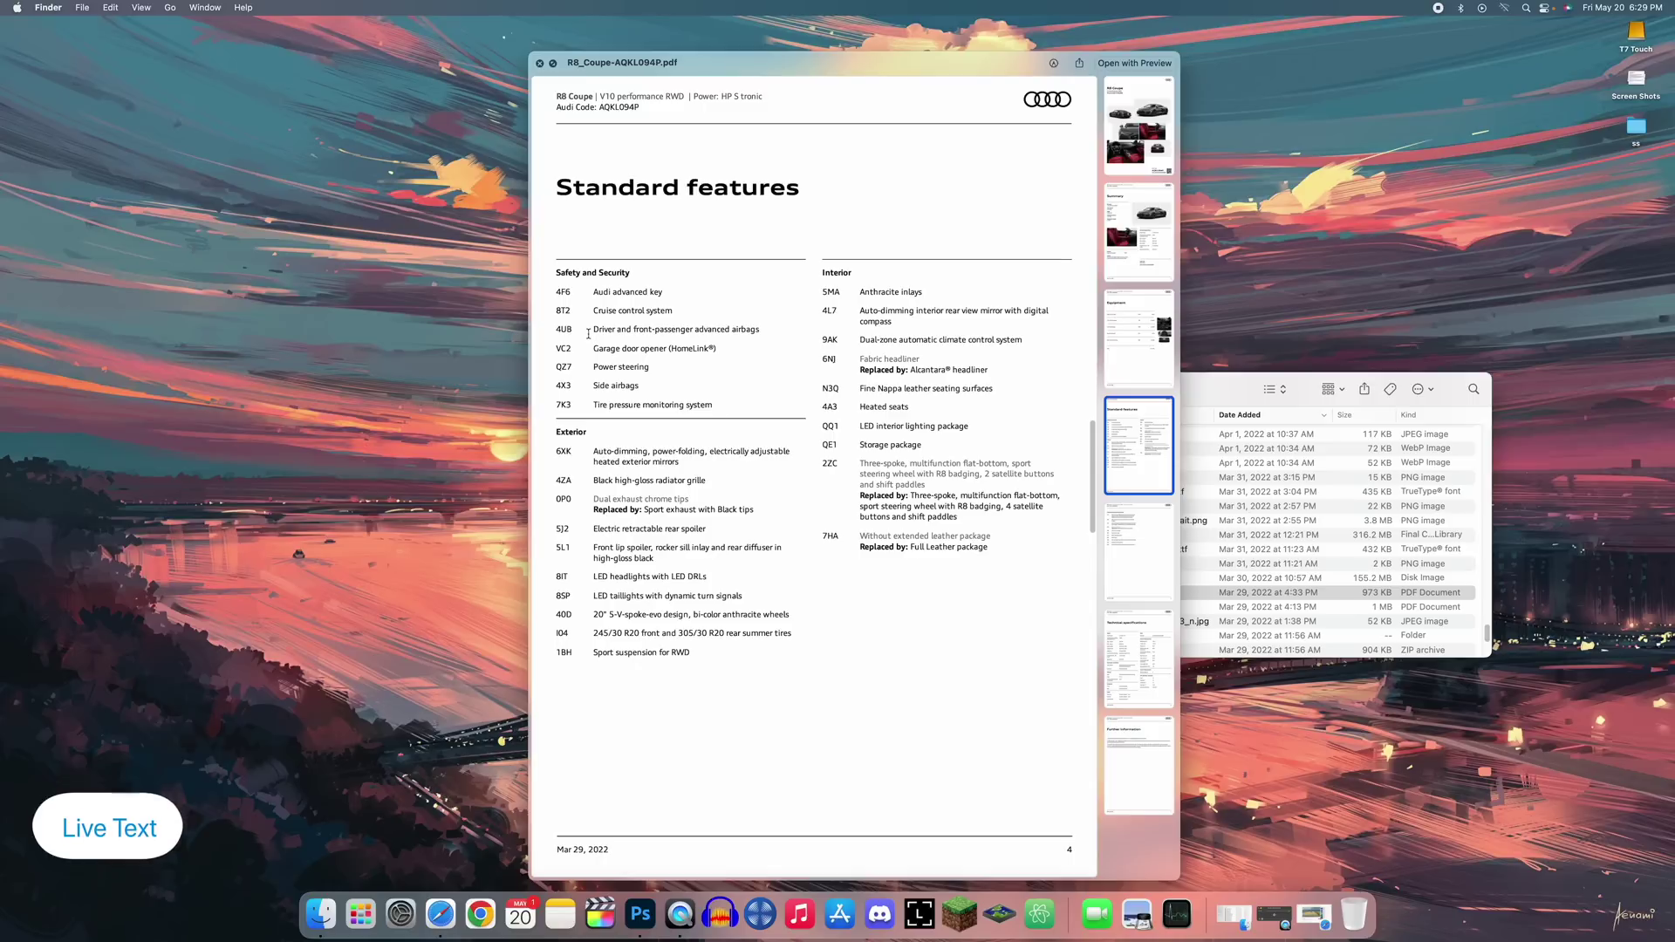
# Copy the 4F6 Audi advanced key line from the Standard features page in the preview.
pyautogui.click(608, 300)
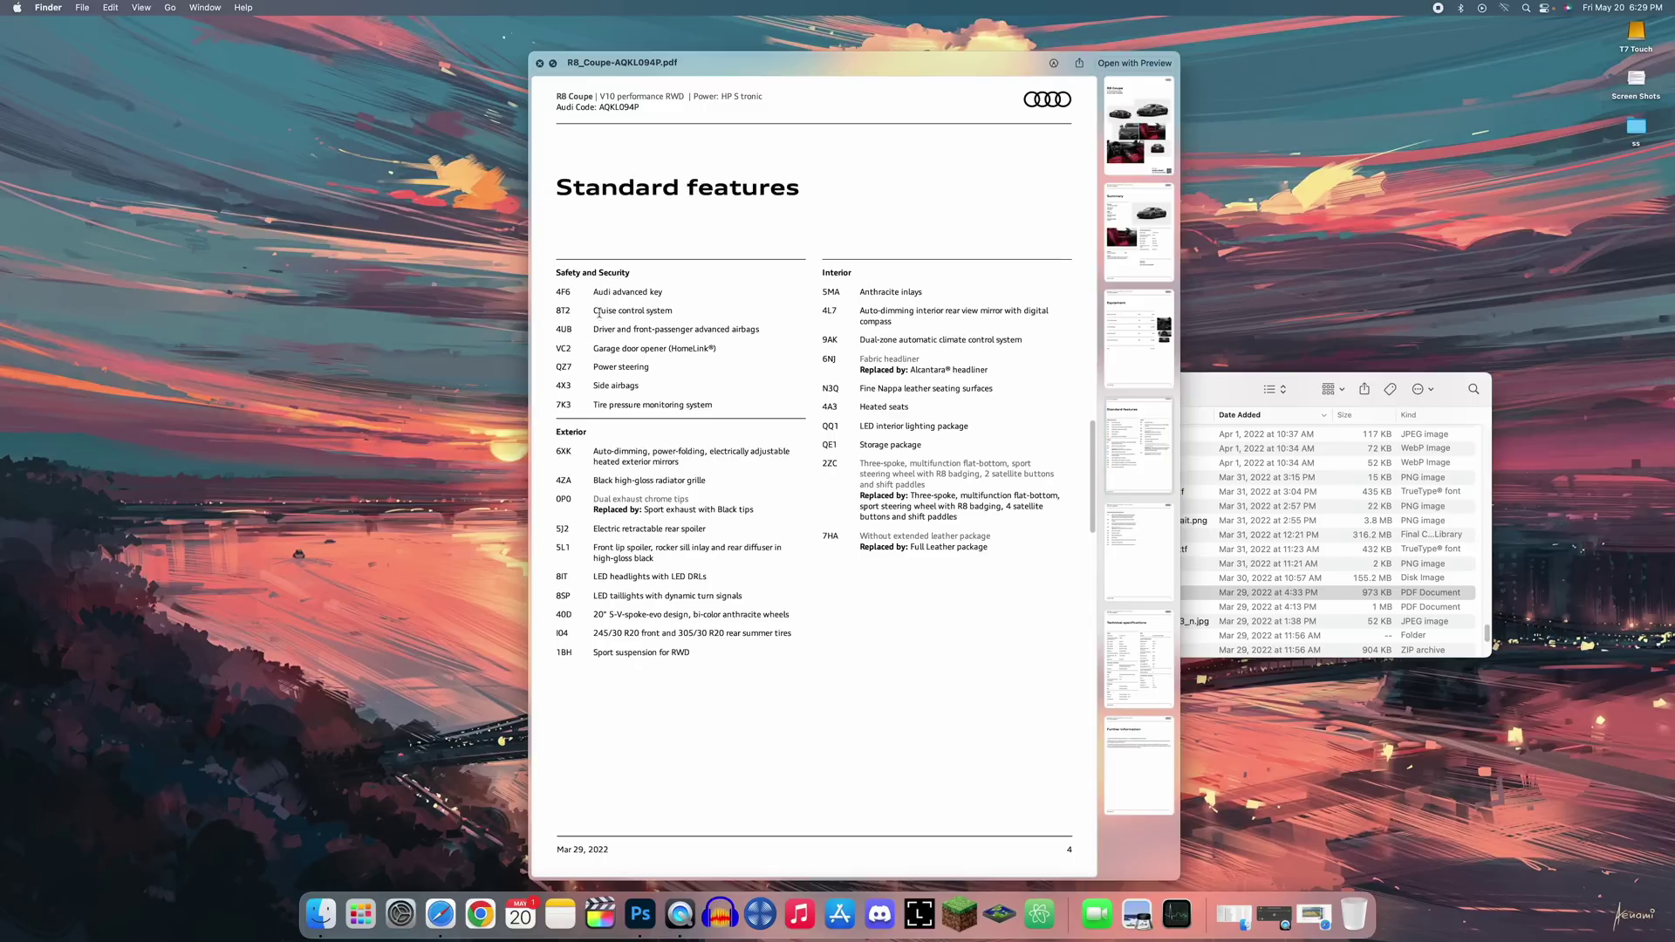
pyautogui.tripleClick(641, 294)
pyautogui.rightClick(627, 290)
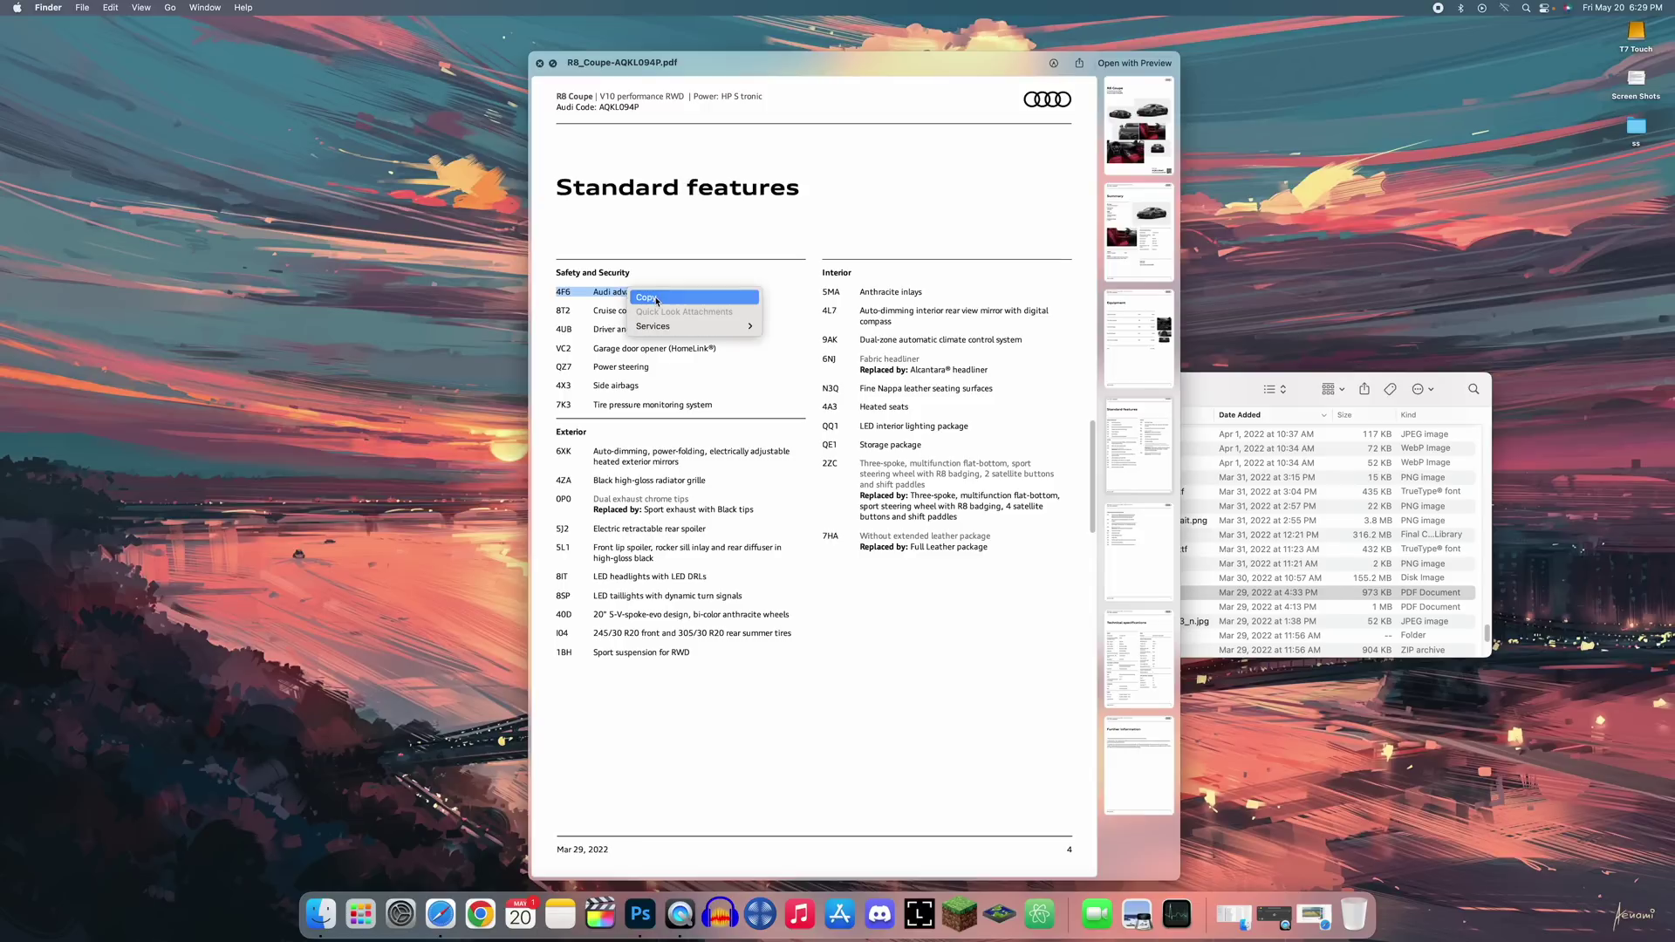
pyautogui.click(657, 299)
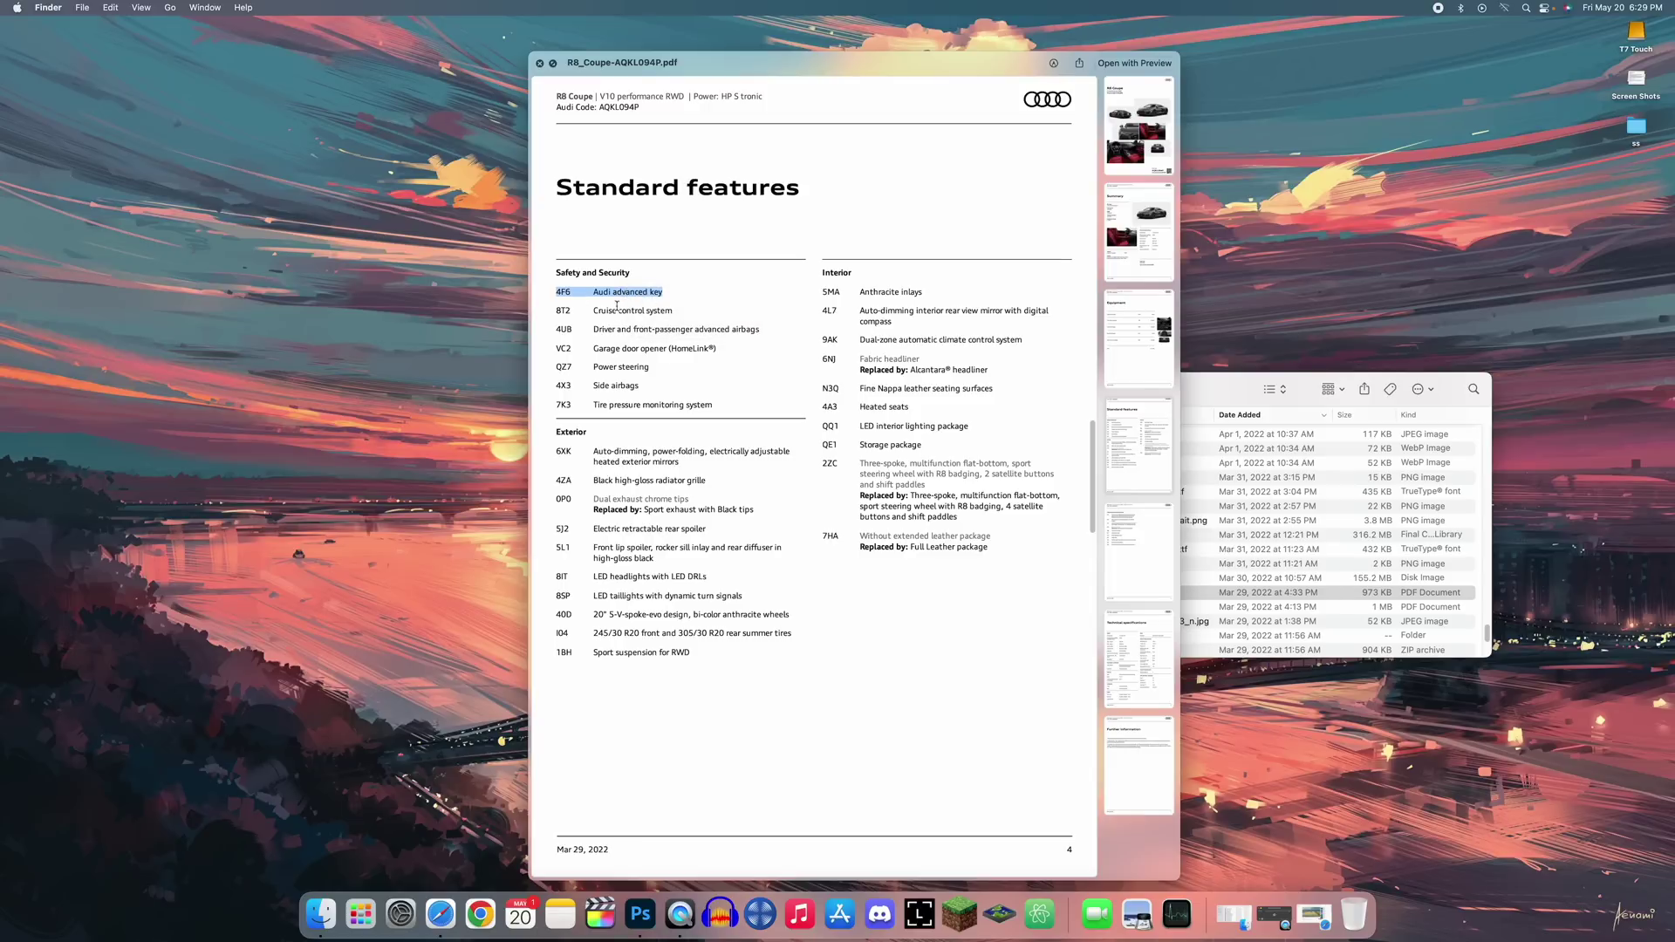
# Select the Safety and Security entries from Cruise control system to Tire pressure monitoring system, and paste the copied text into a new note in Notes.
pyautogui.moveTo(593, 311); pyautogui.dragTo(724, 407)
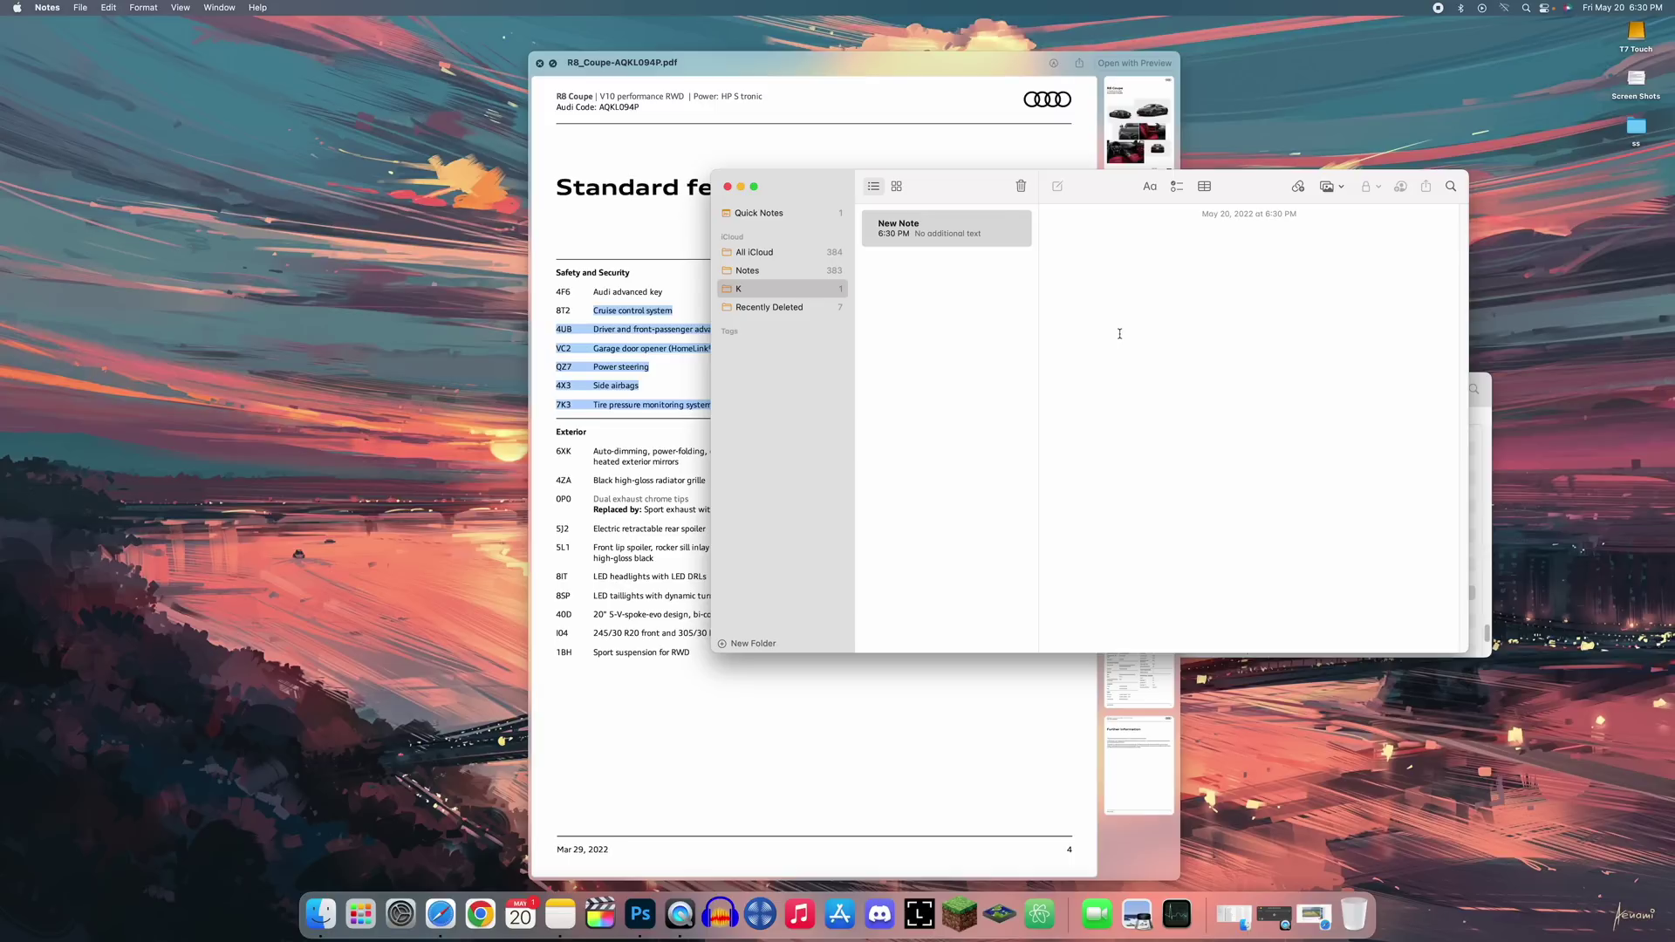
pyautogui.press('super+v')
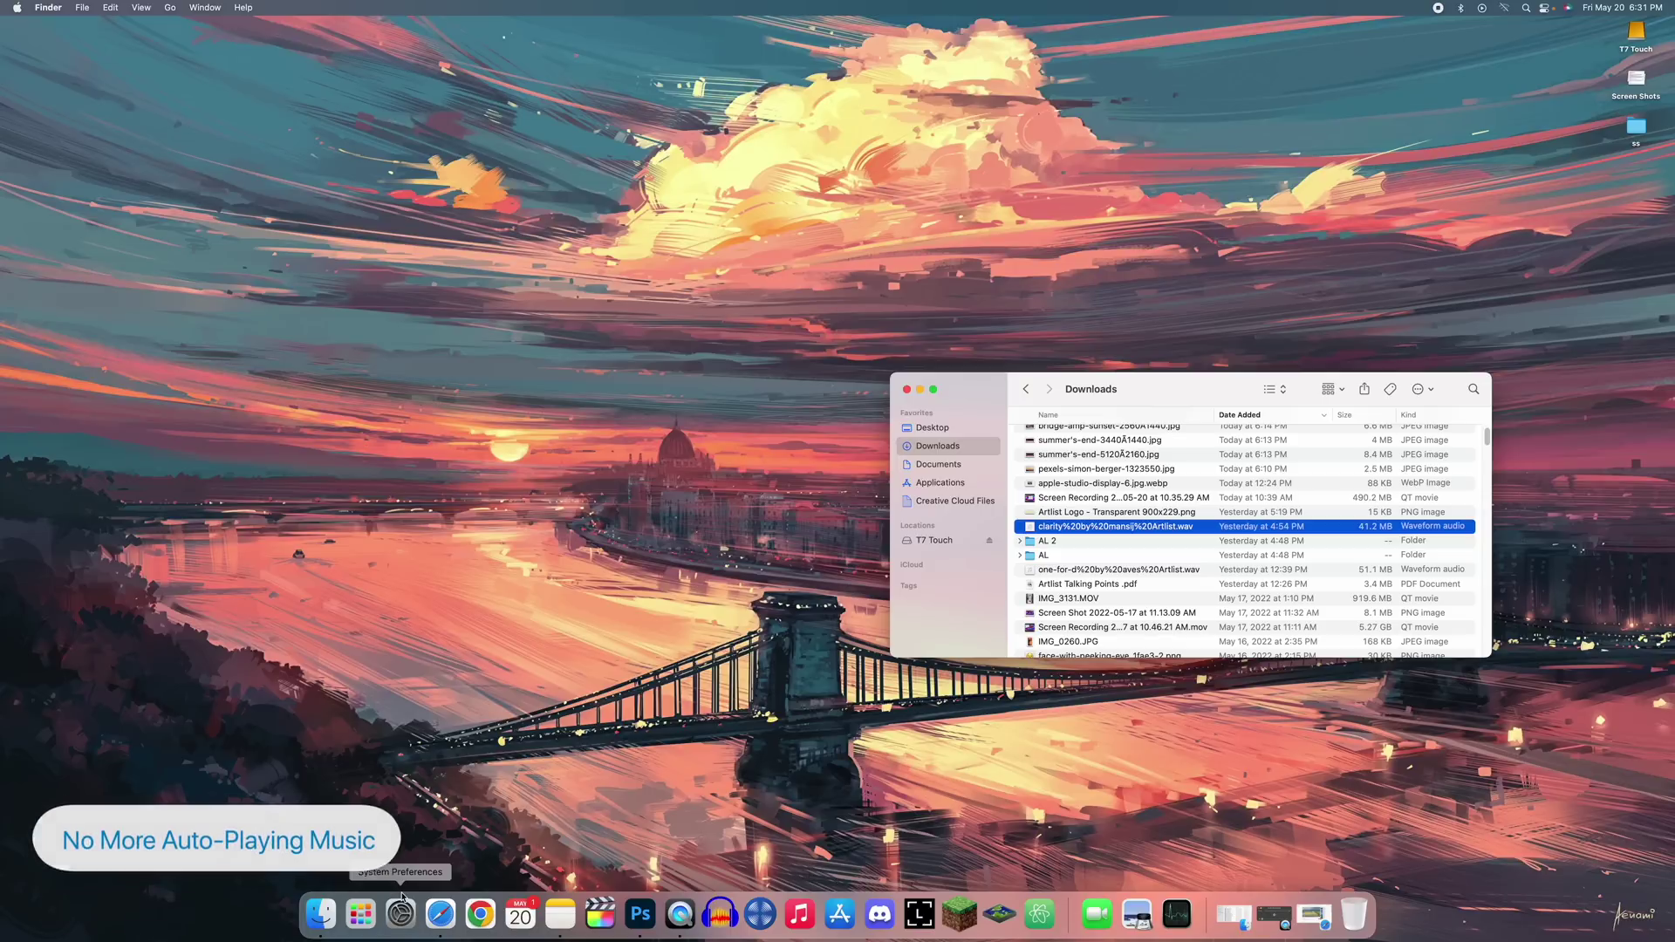
# Switch to Safari and turn off opening "safe" files after downloading in its General preferences.
pyautogui.click(441, 904)
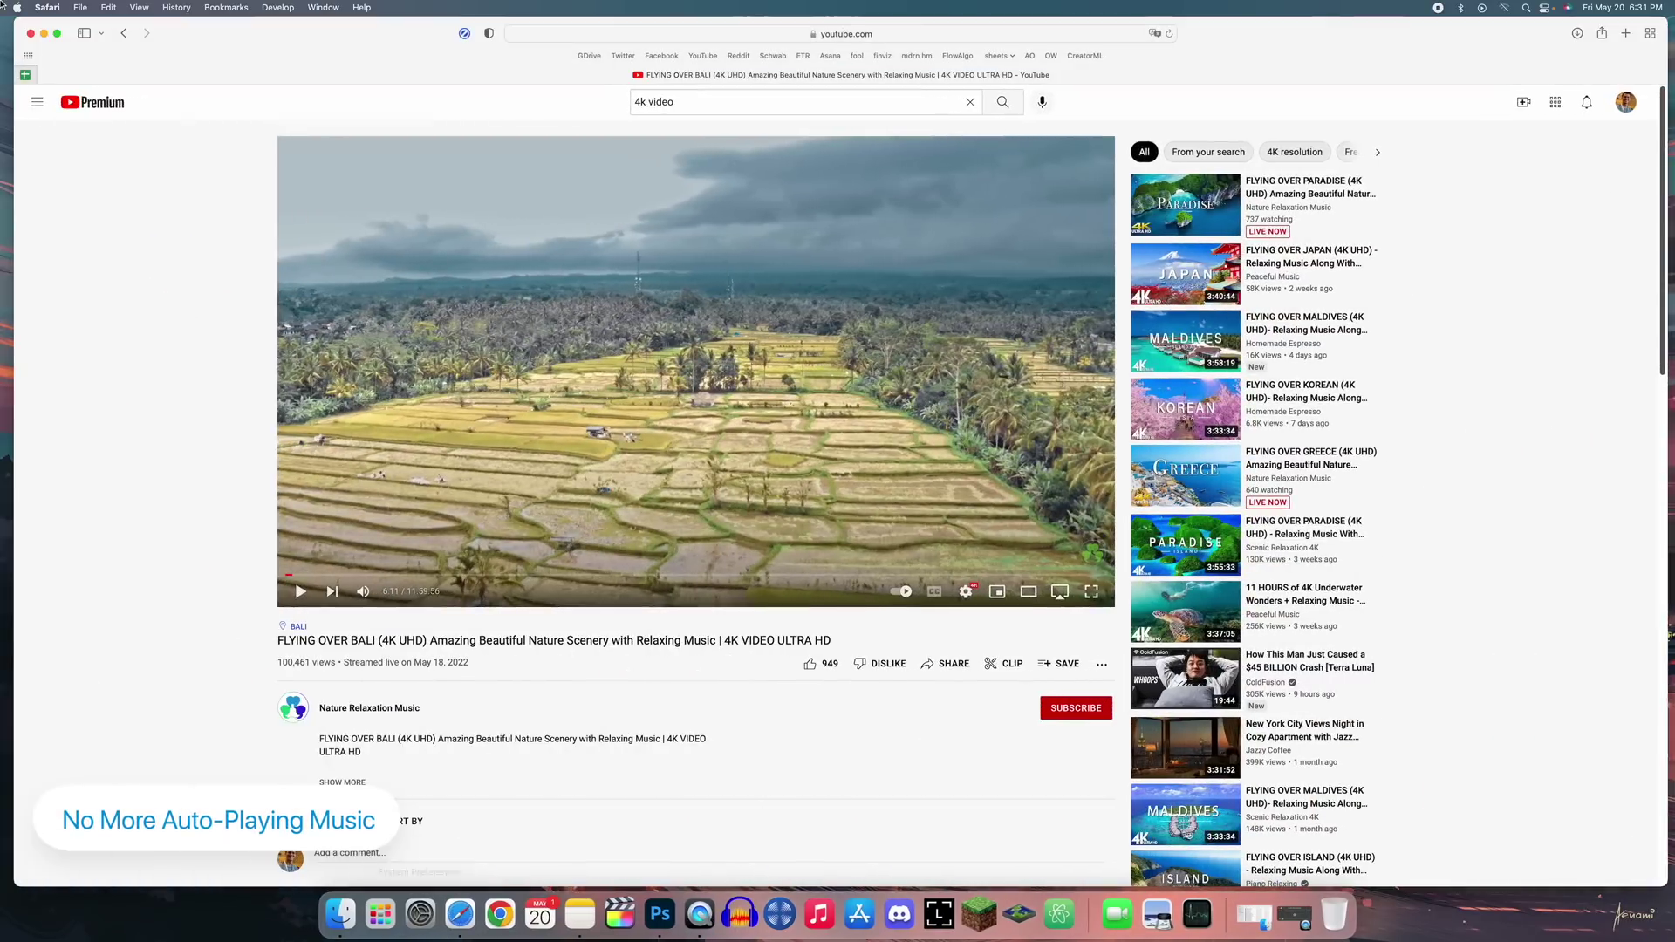
pyautogui.click(48, 7)
pyautogui.click(61, 63)
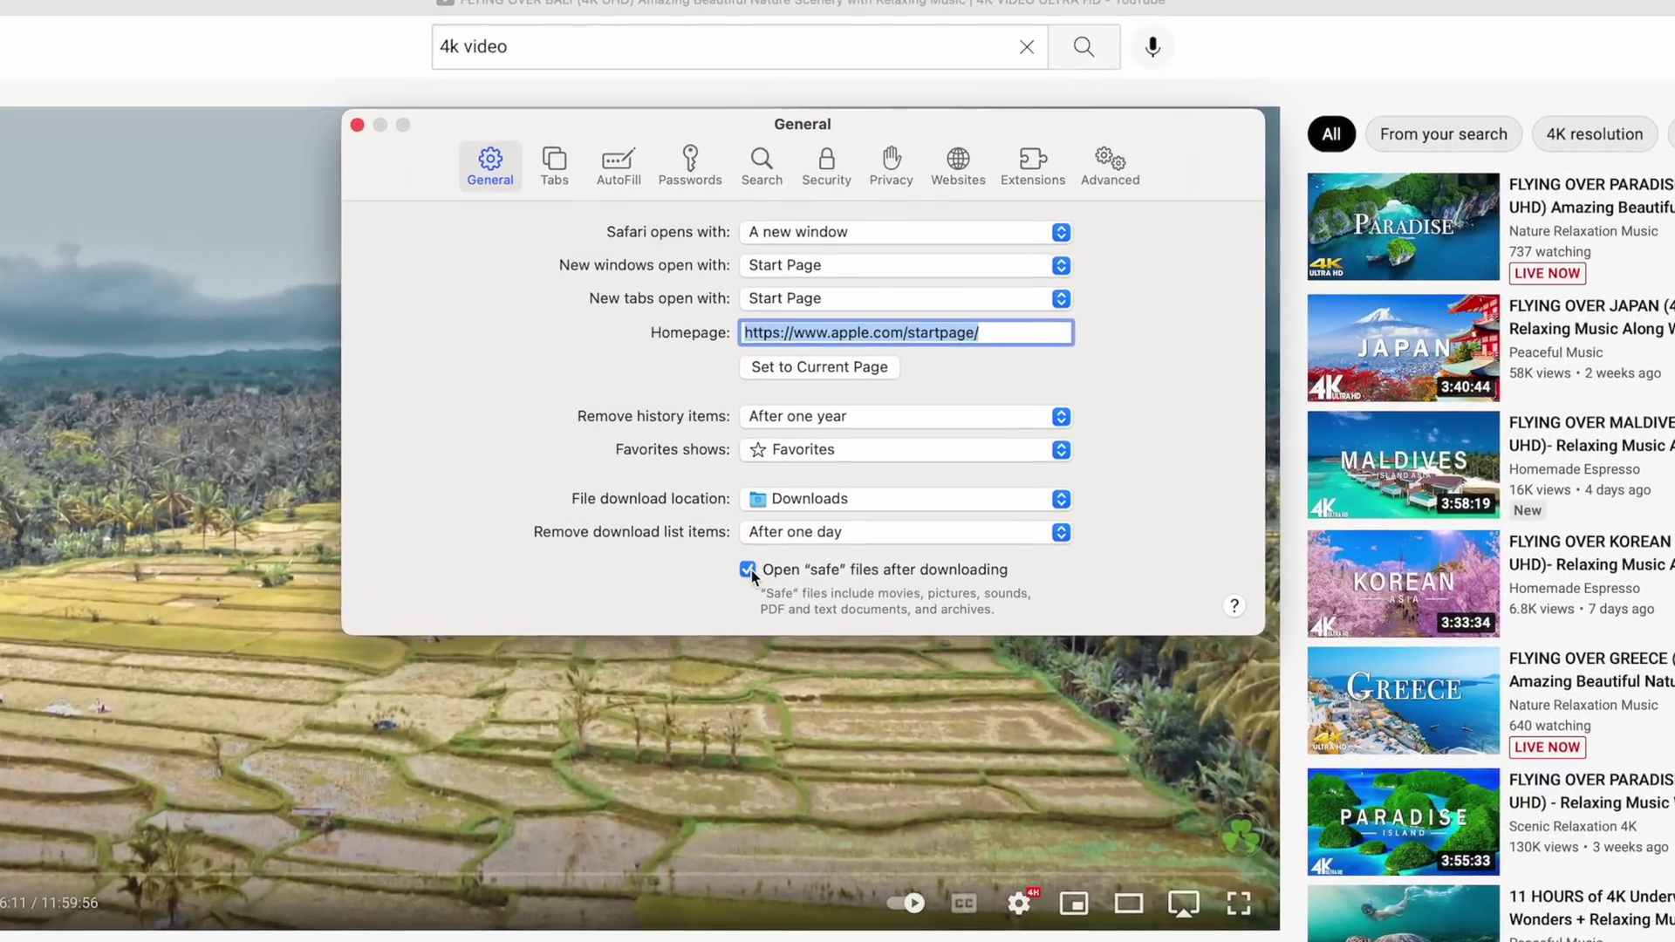
pyautogui.click(800, 433)
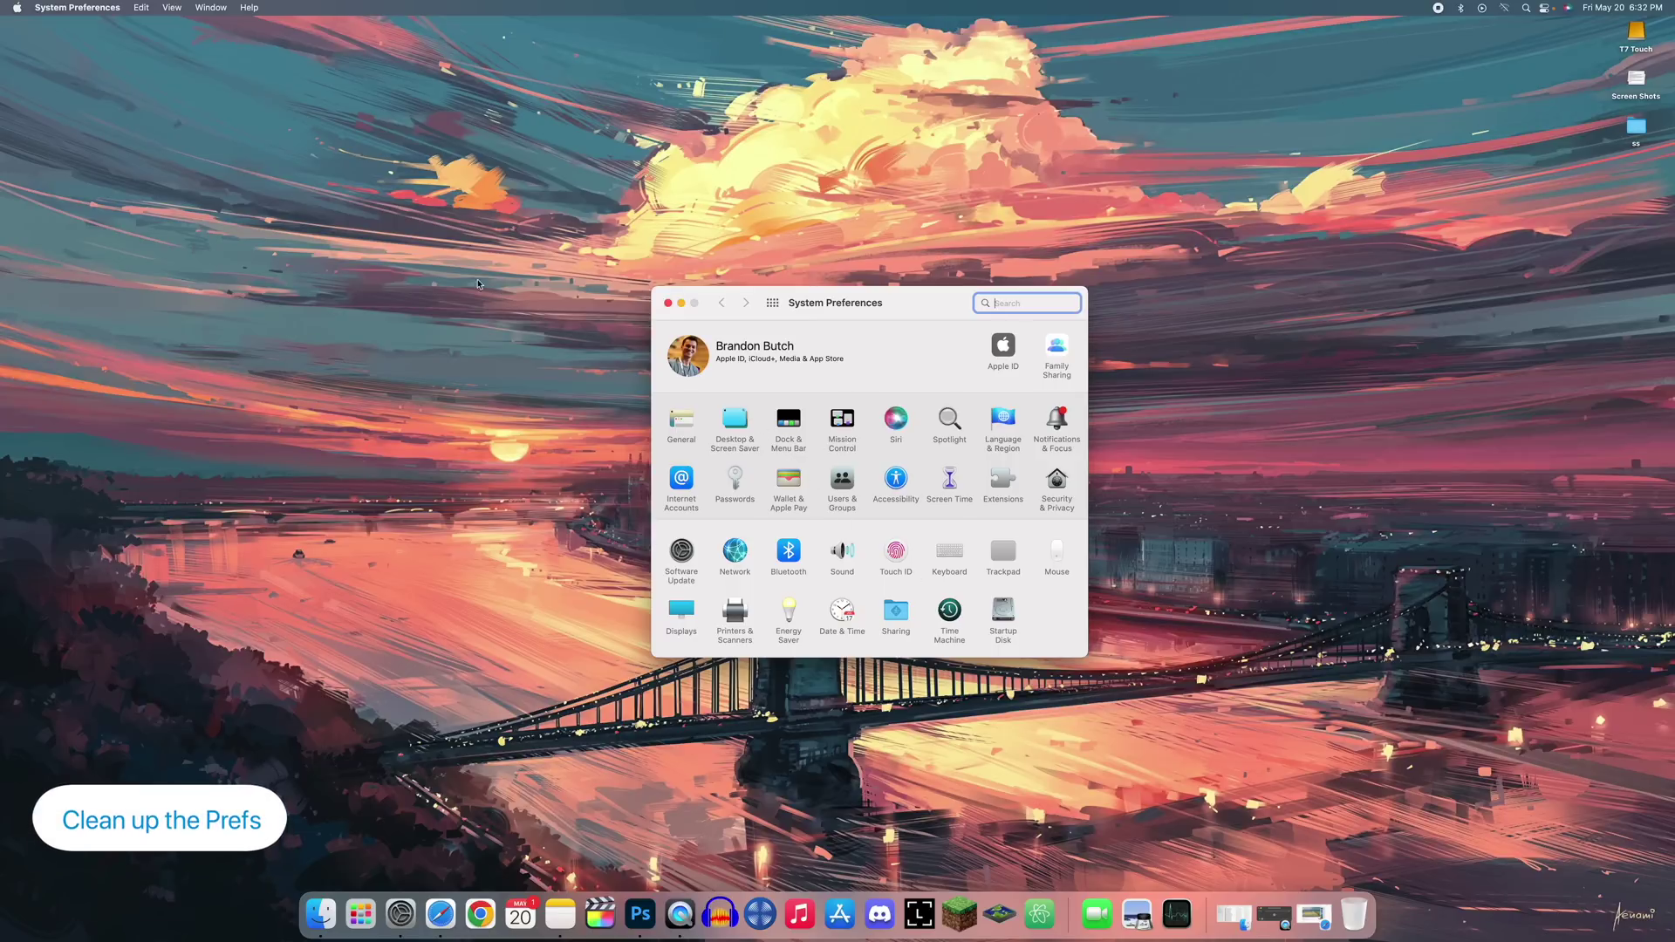
# Customize System Preferences to hide Mission Control, Siri, Language & Region, Internet Accounts, Screen Time, Network, Bluetooth, Printers & Scanners, Date & Time and Sharing.
pyautogui.click(166, 7)
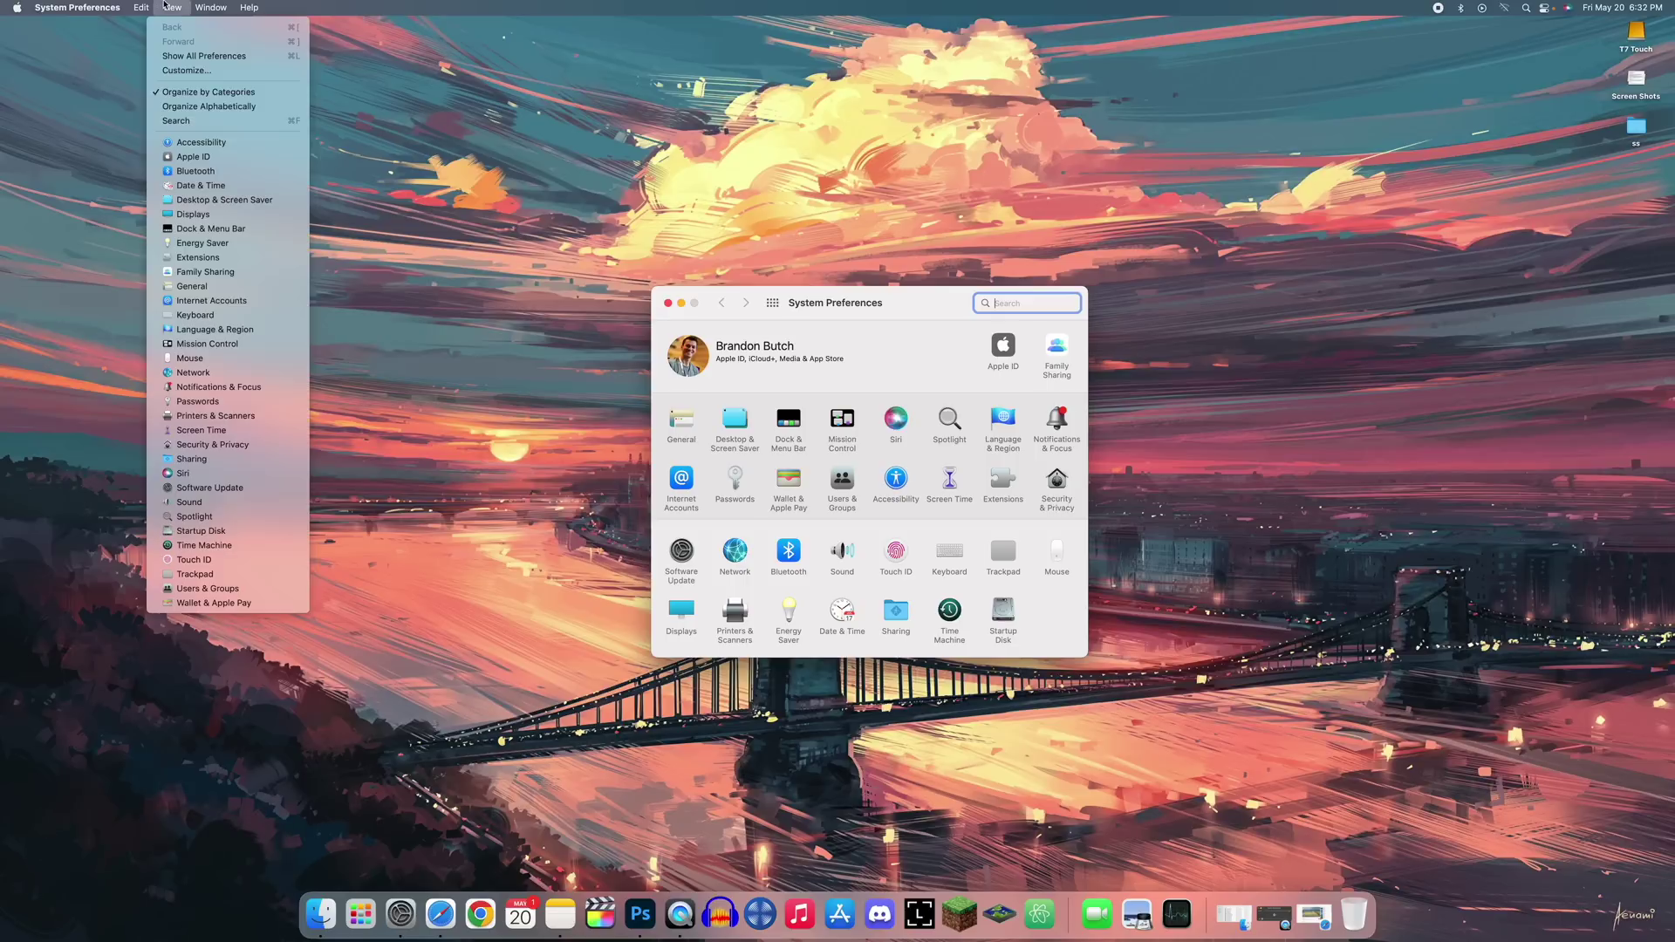
pyautogui.click(187, 70)
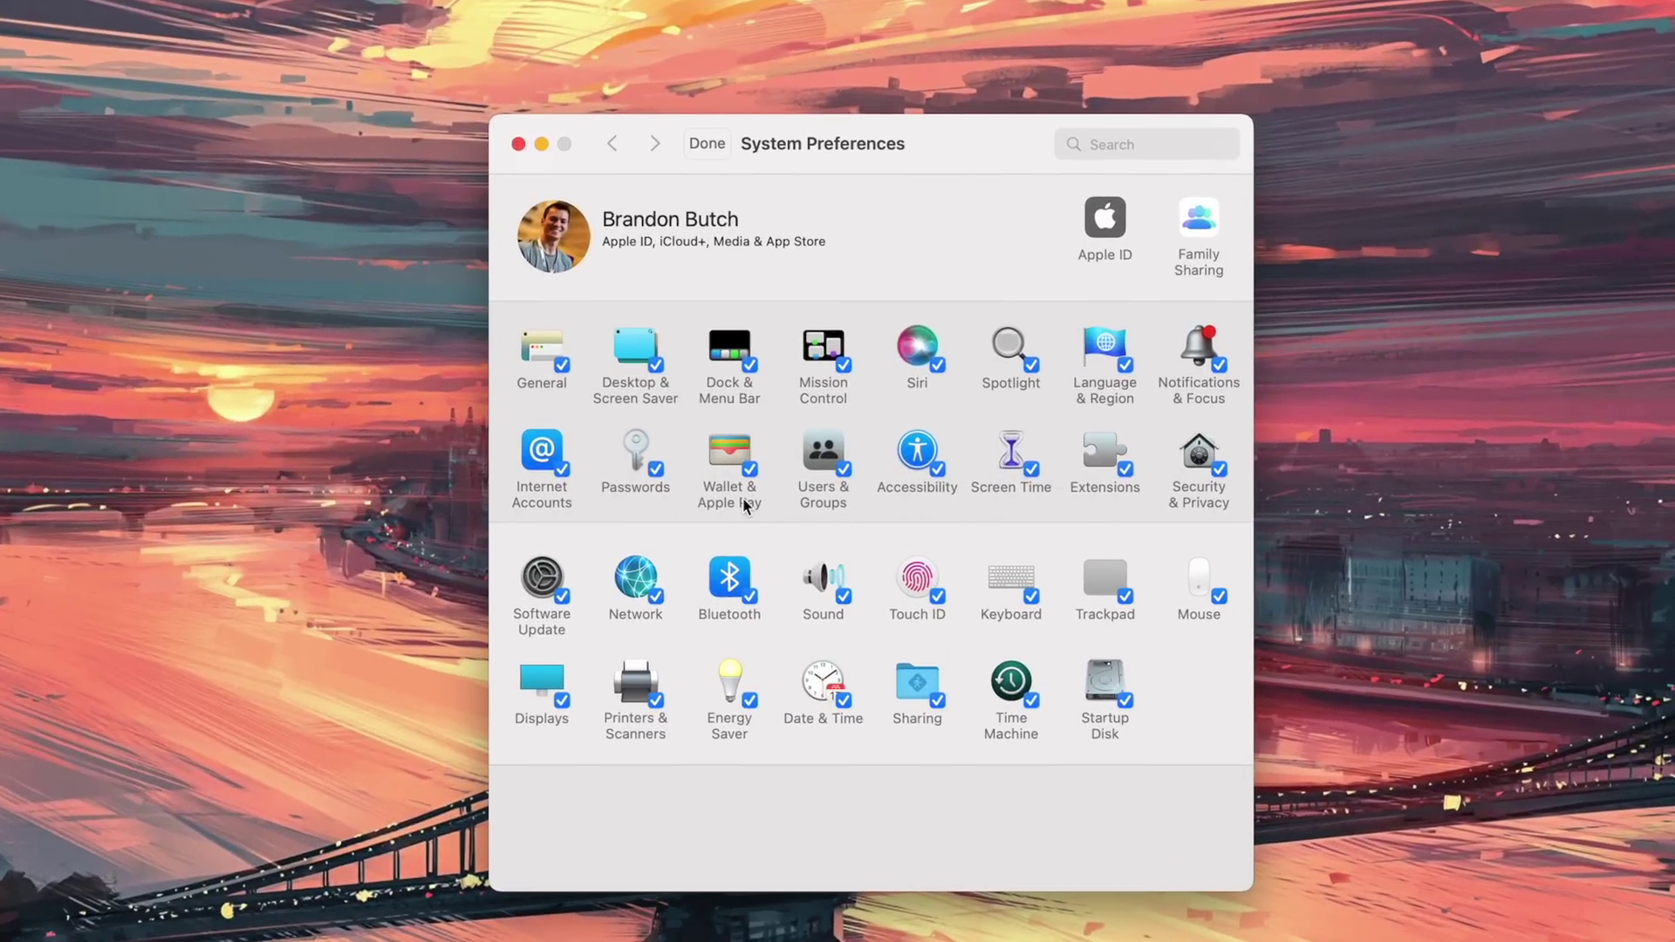
pyautogui.click(1032, 472)
pyautogui.click(1127, 367)
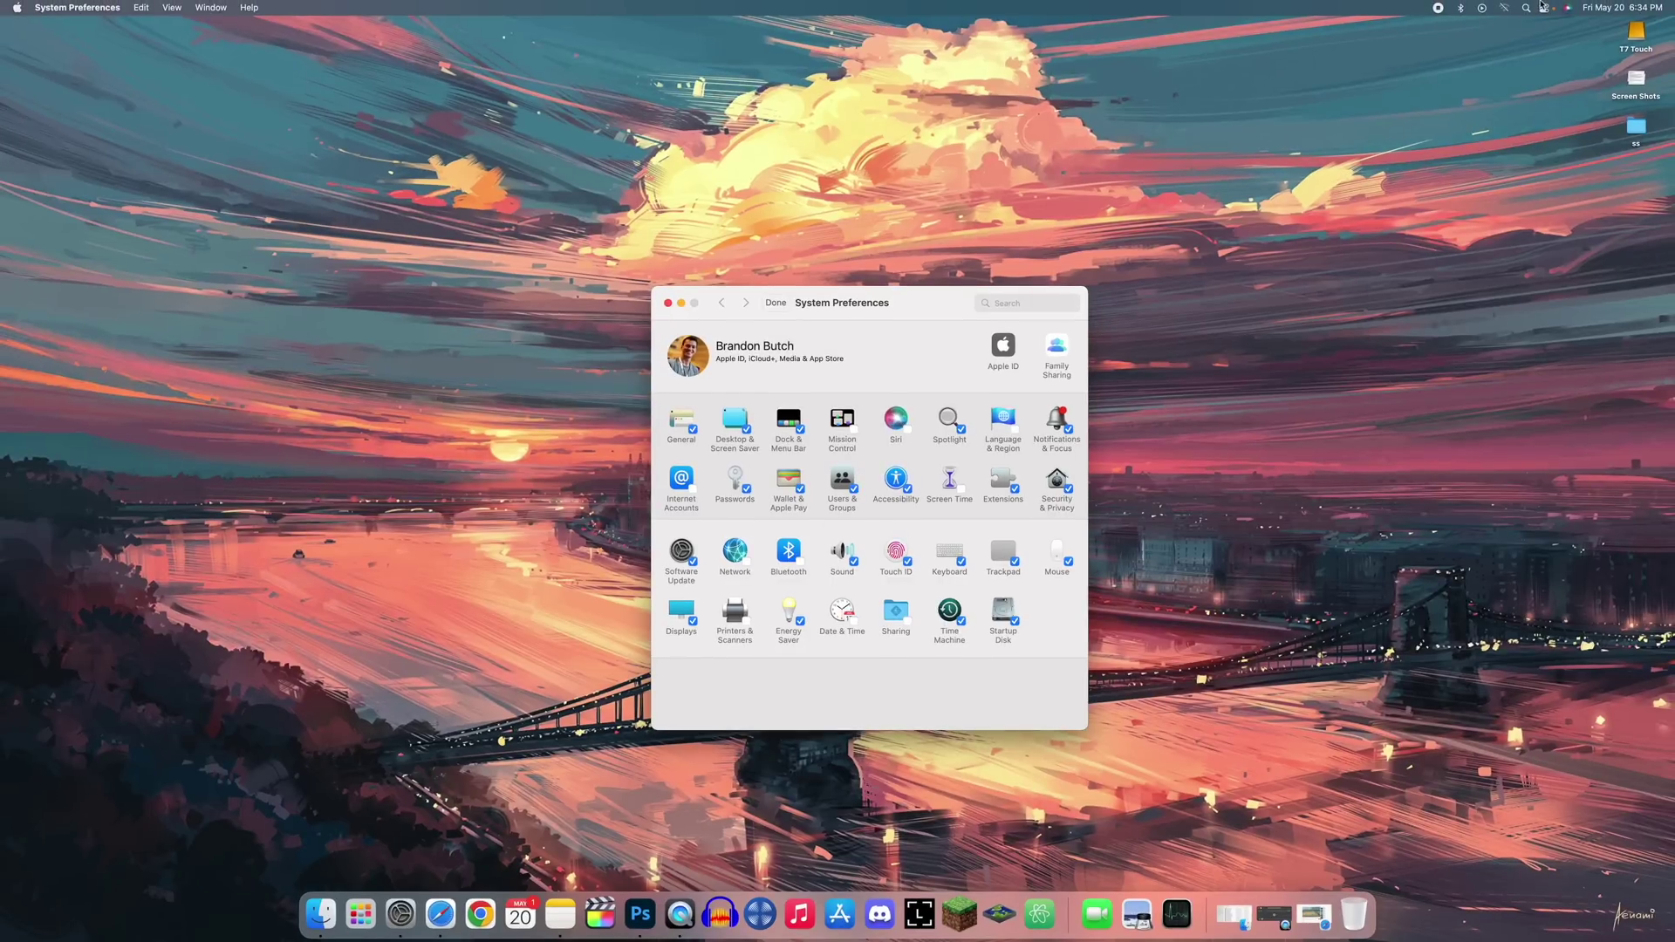
pyautogui.click(1542, 5)
pyautogui.click(1541, 8)
pyautogui.click(776, 304)
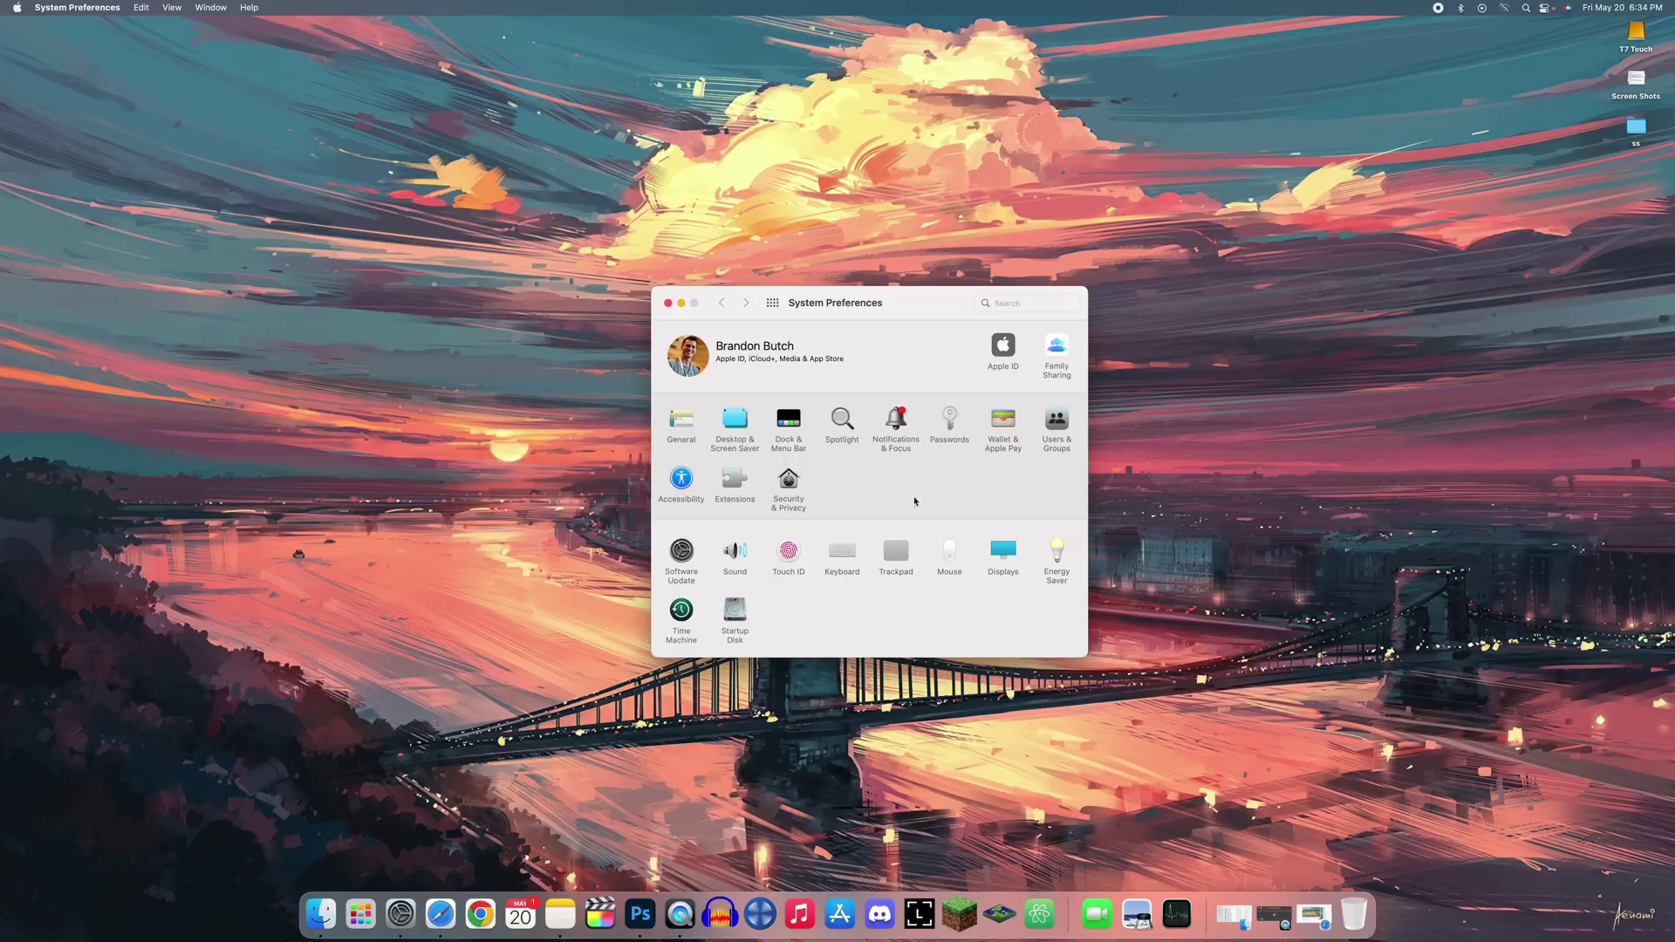
# Reopen the System Preferences customization to review which panes are shown, and finish without changing them.
pyautogui.click(171, 7)
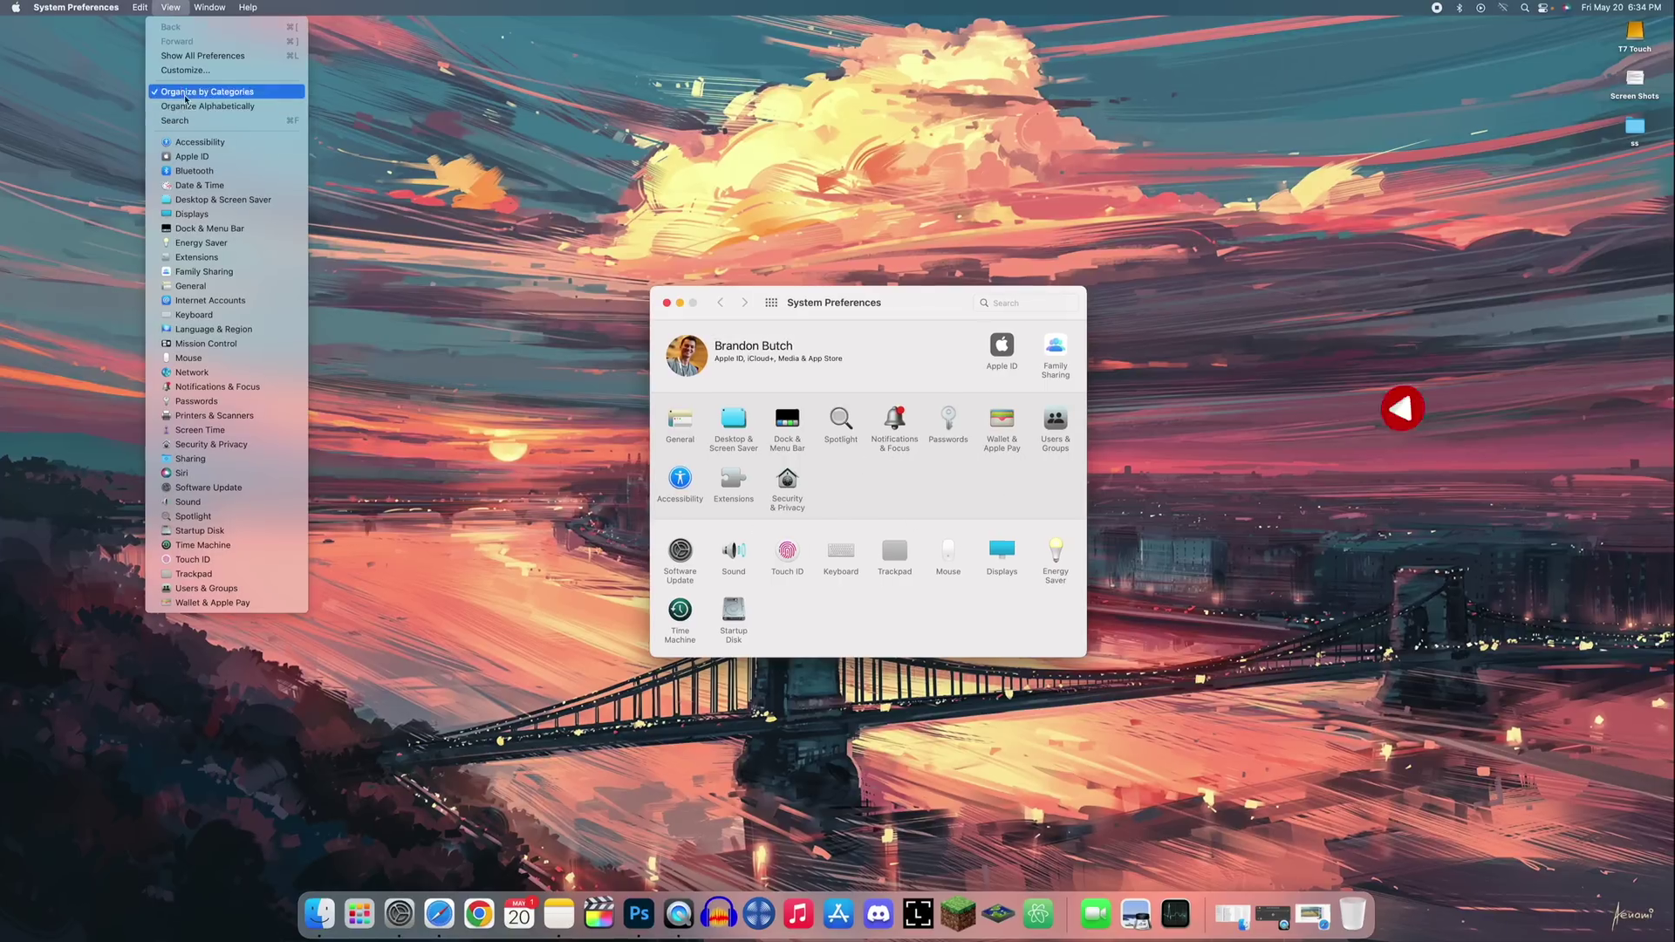
pyautogui.click(183, 71)
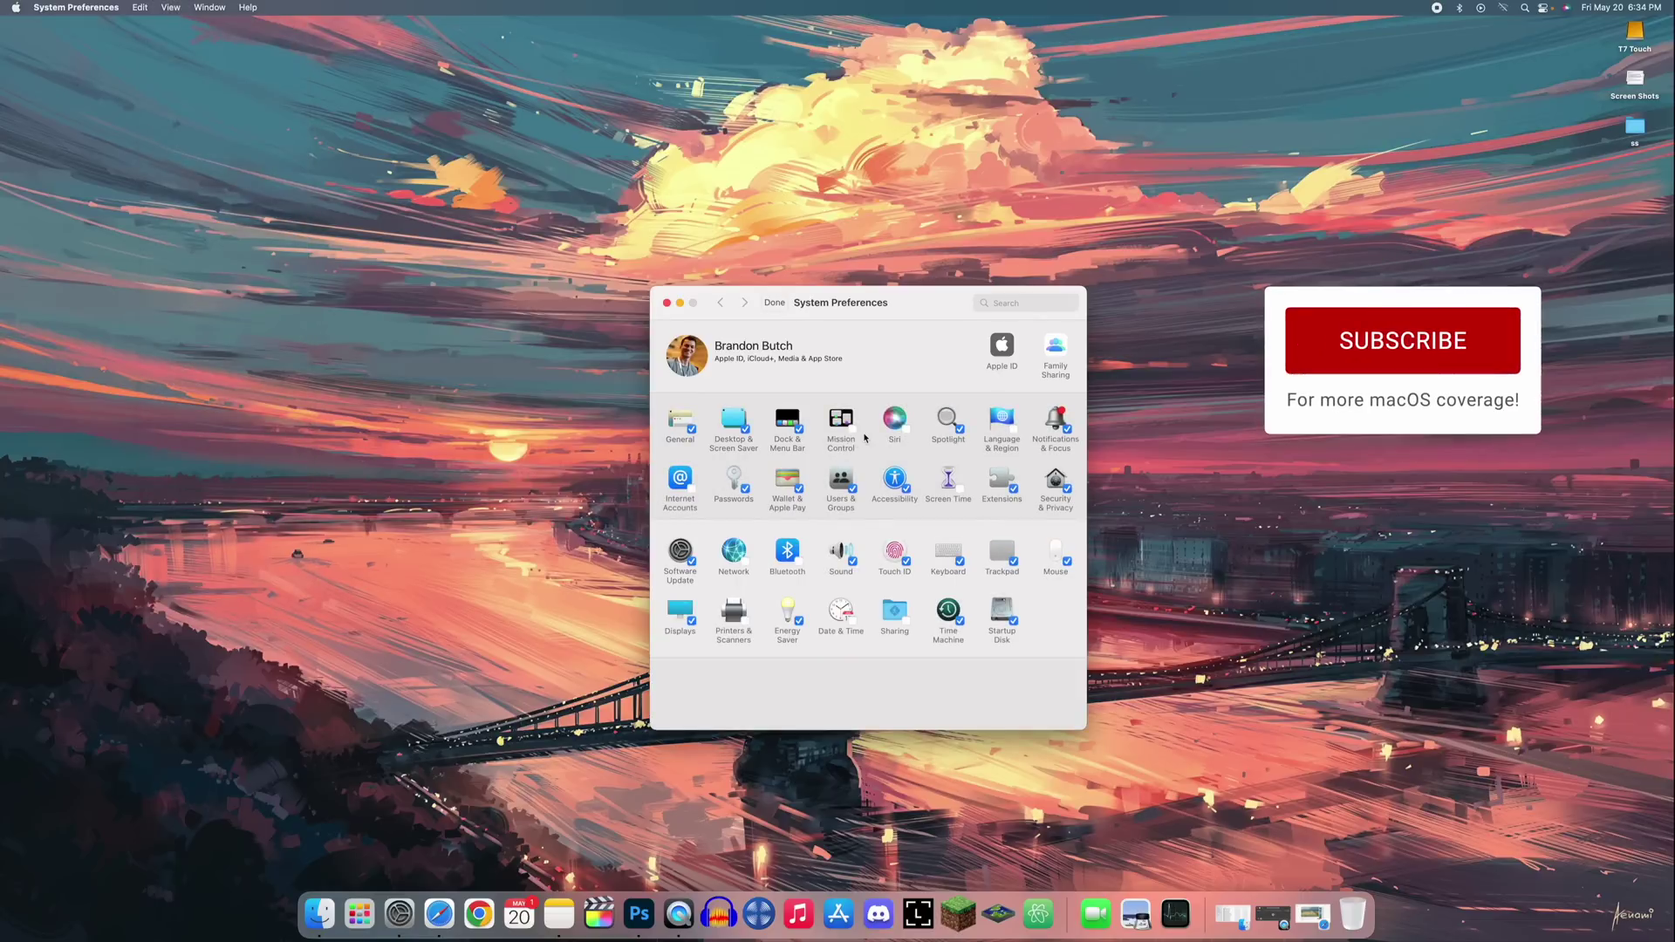
pyautogui.click(776, 302)
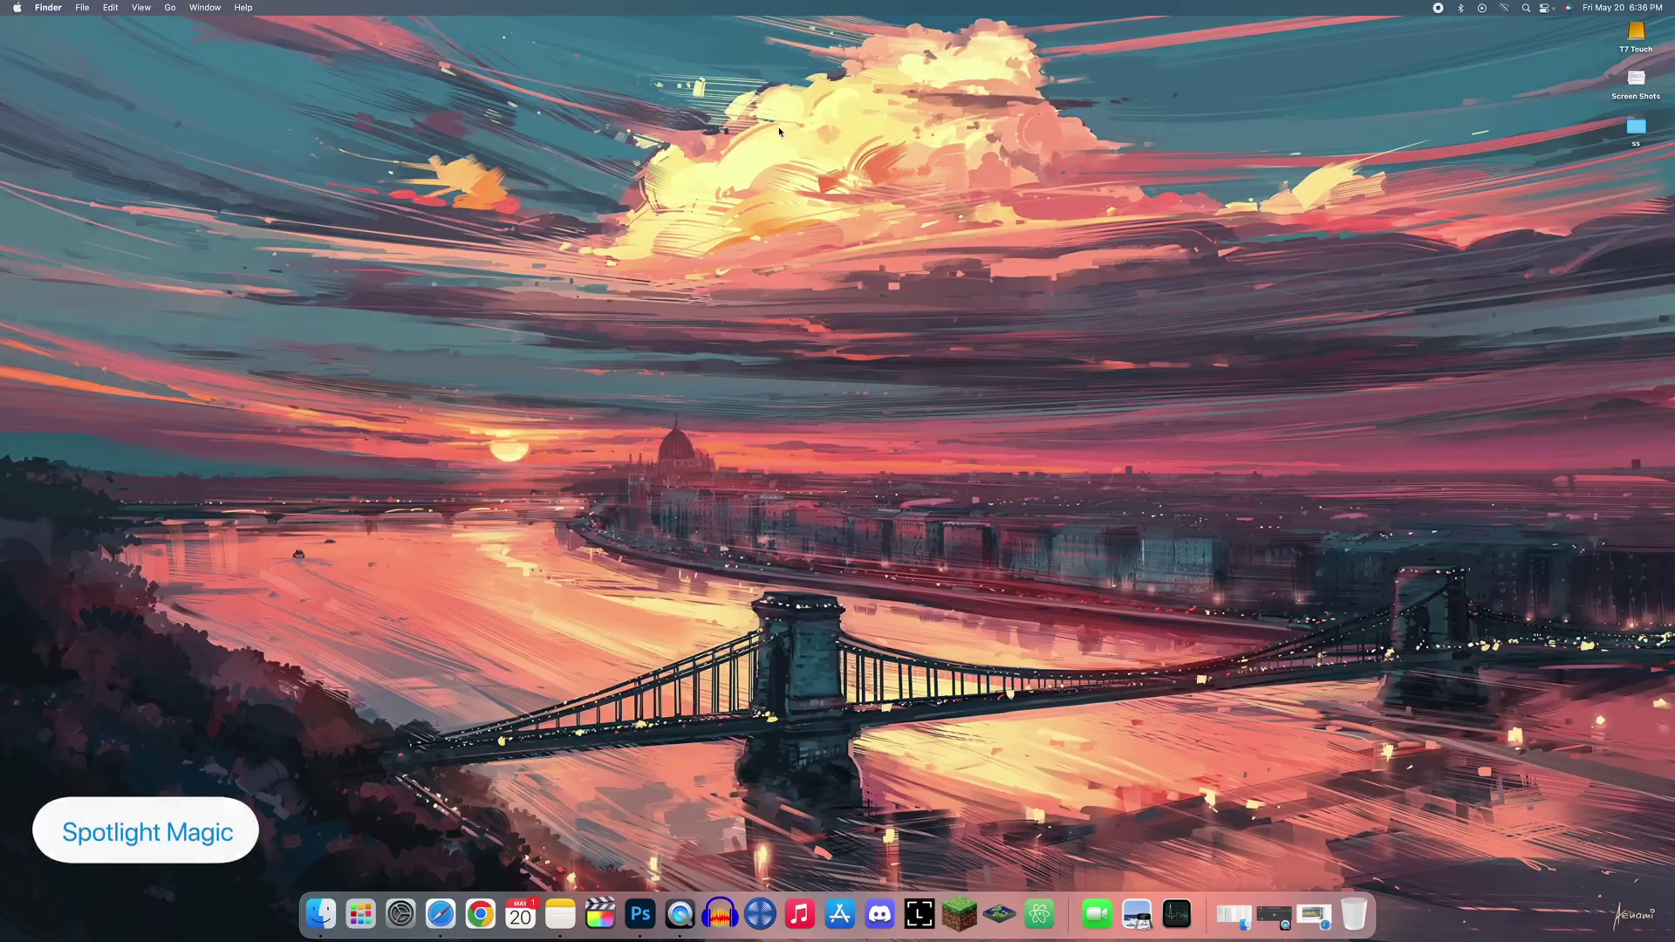
# Search Spotlight for safari, and convert 15000 usd to eur in the same search.
pyautogui.press('super+space')
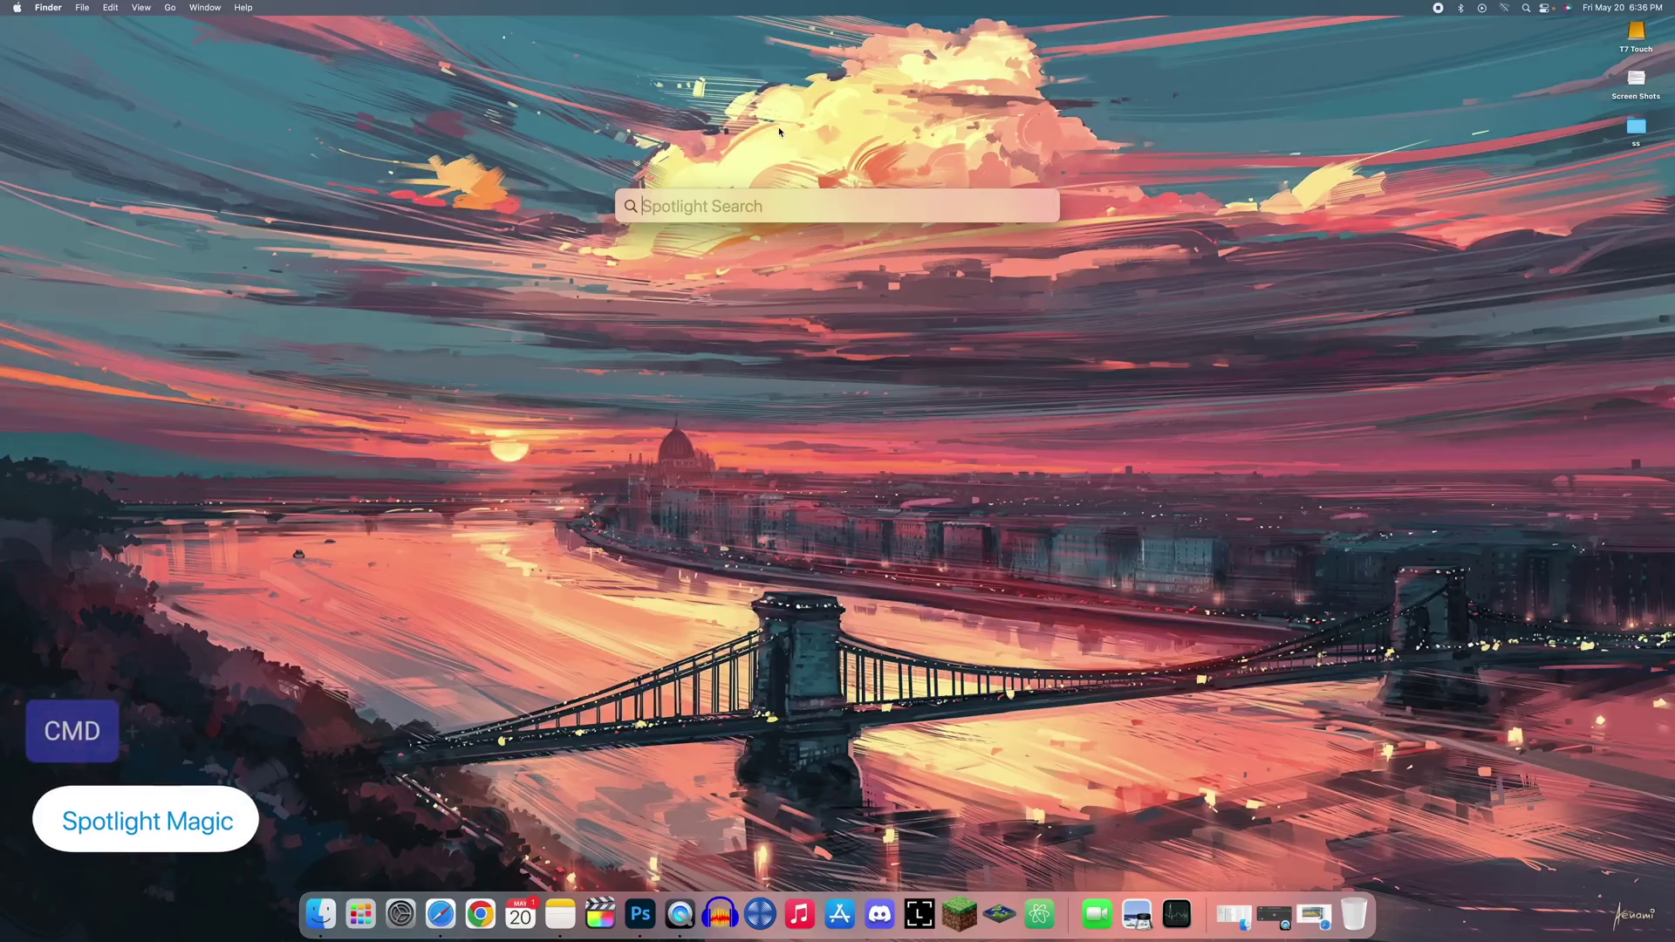
pyautogui.write('safari')
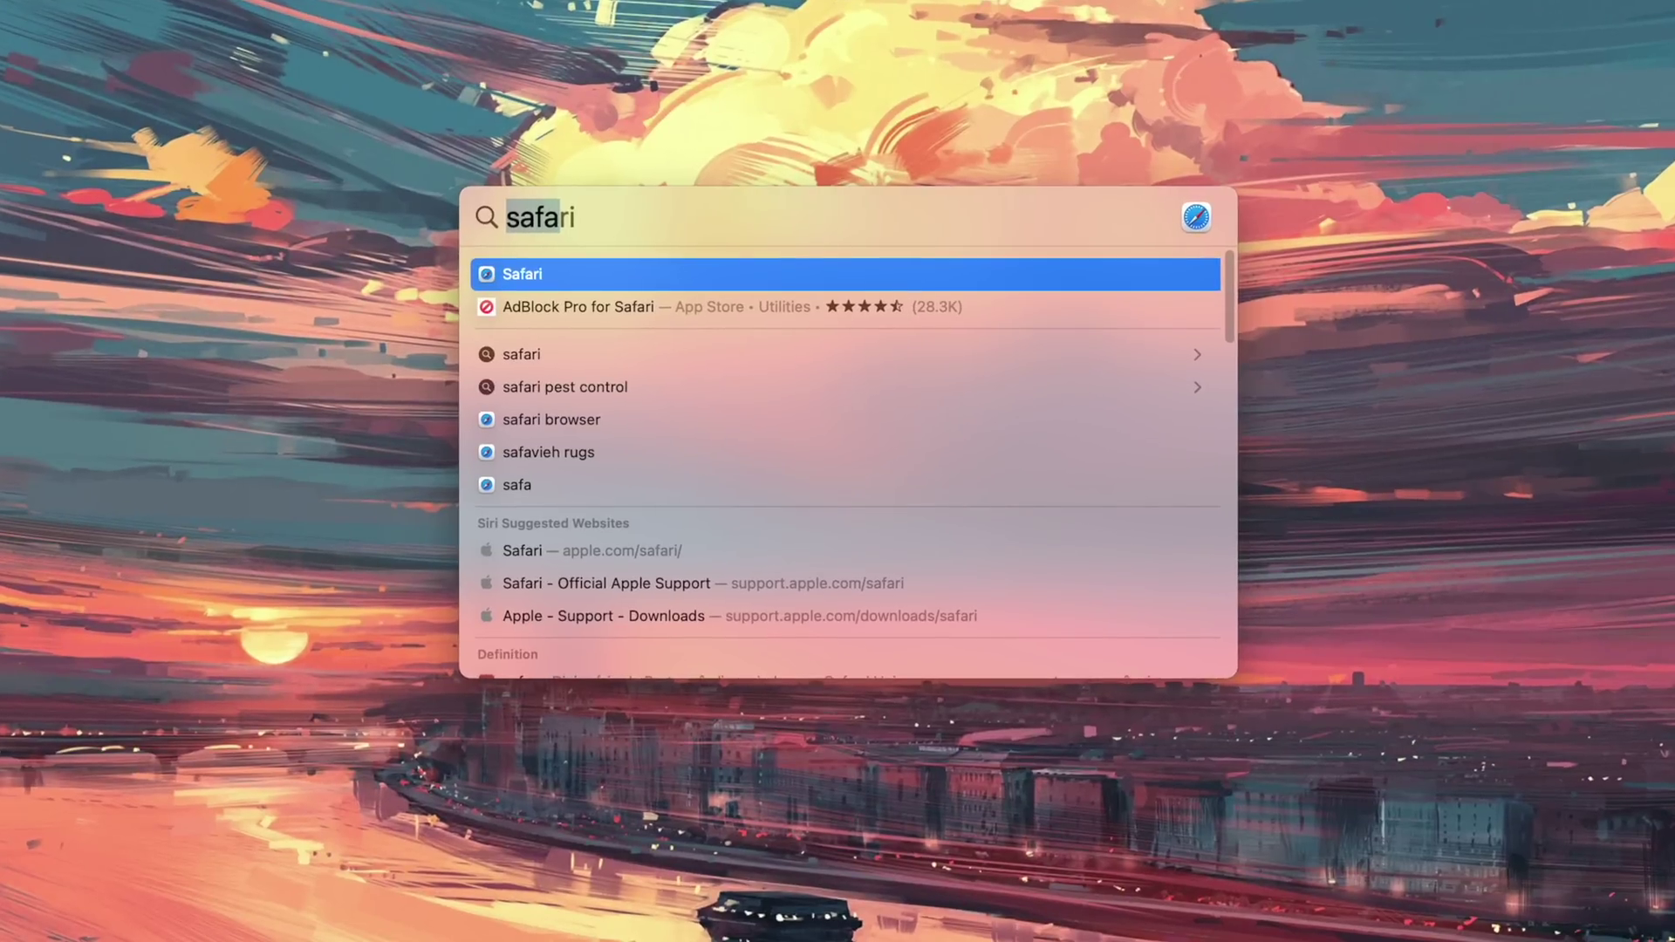
pyautogui.write('15000 usd to')
pyautogui.write('eur')
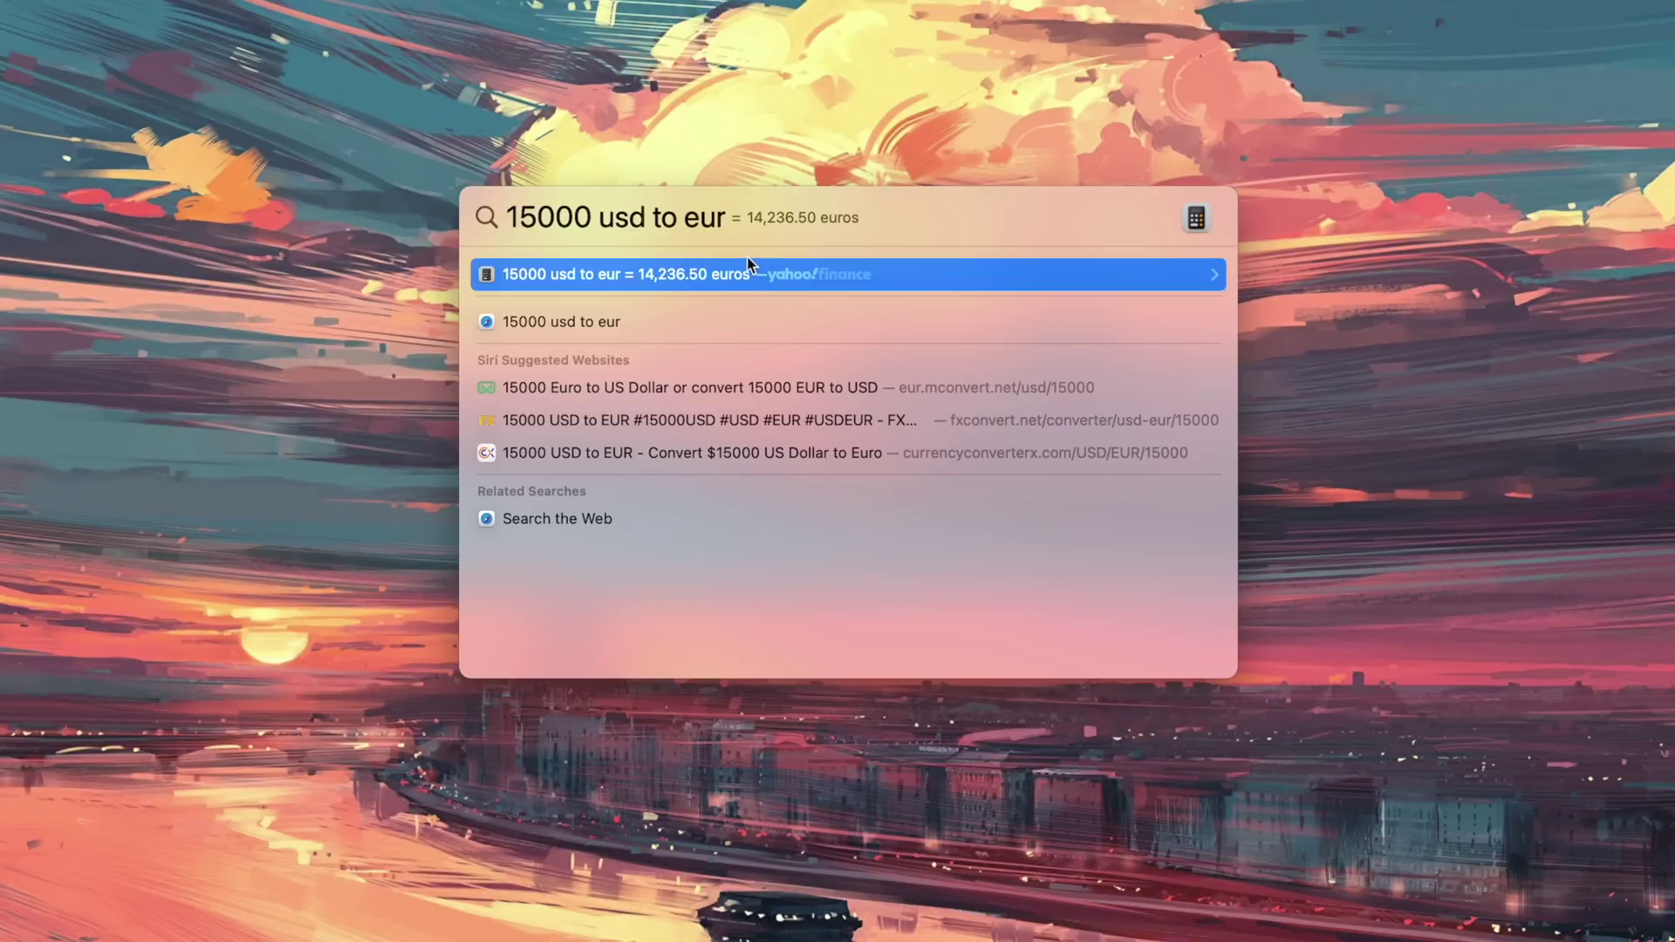
# Replace the Spotlight query with the calculation 98*78*9*6.
pyautogui.press('super+a')
pyautogui.write('9')
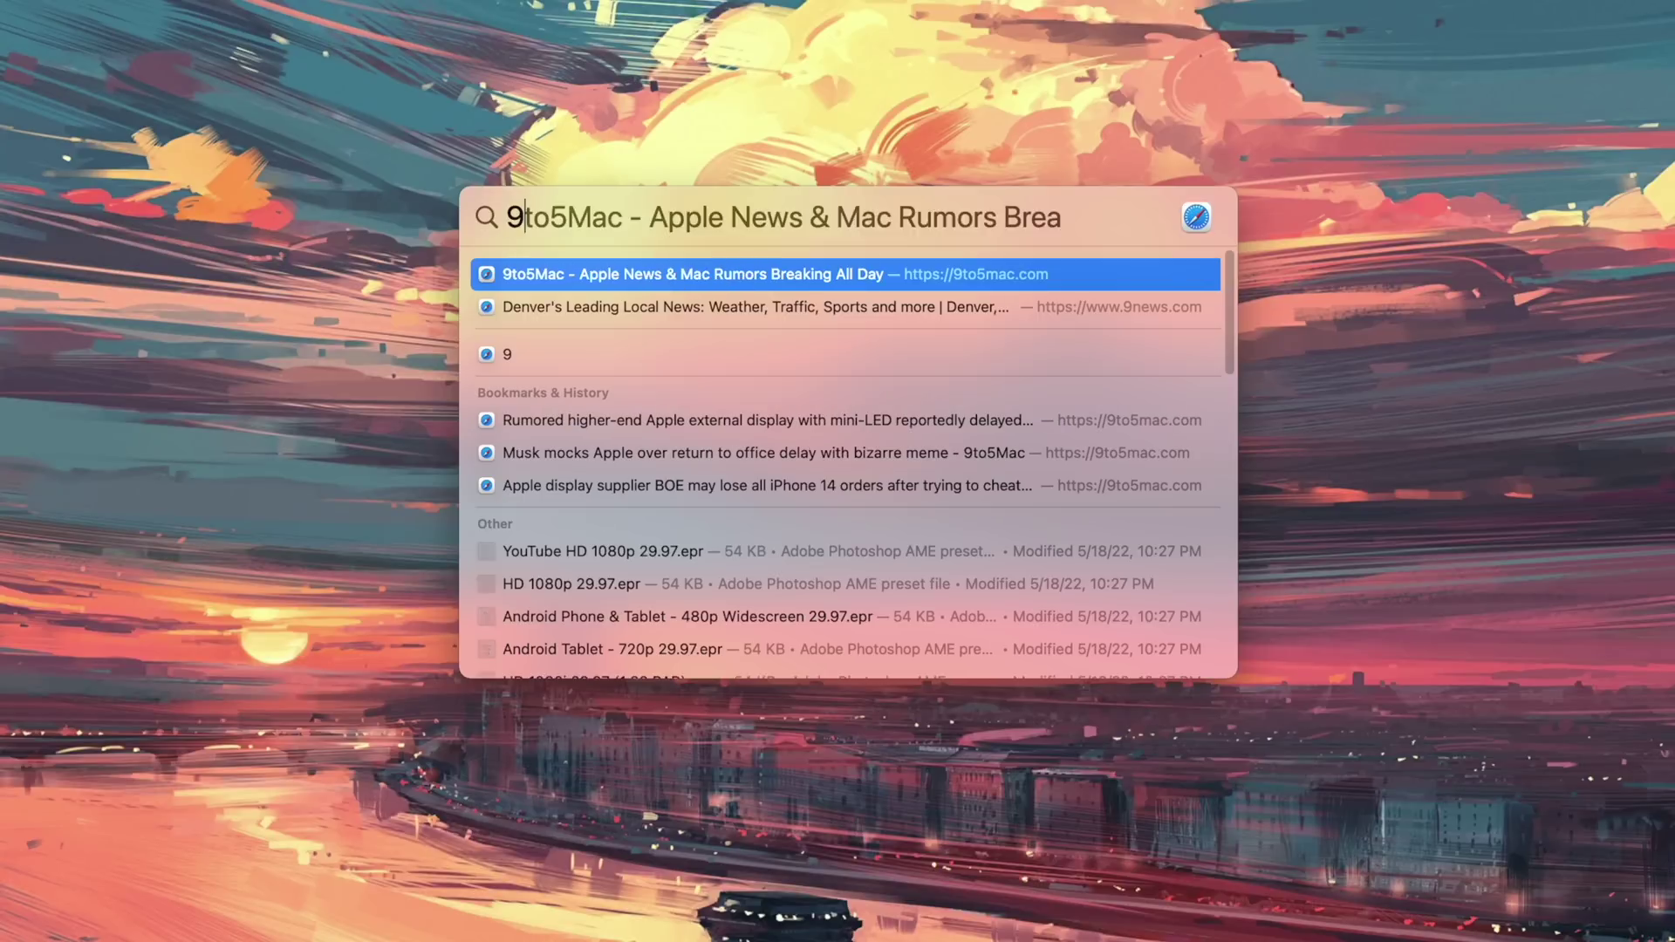
pyautogui.write('8*')
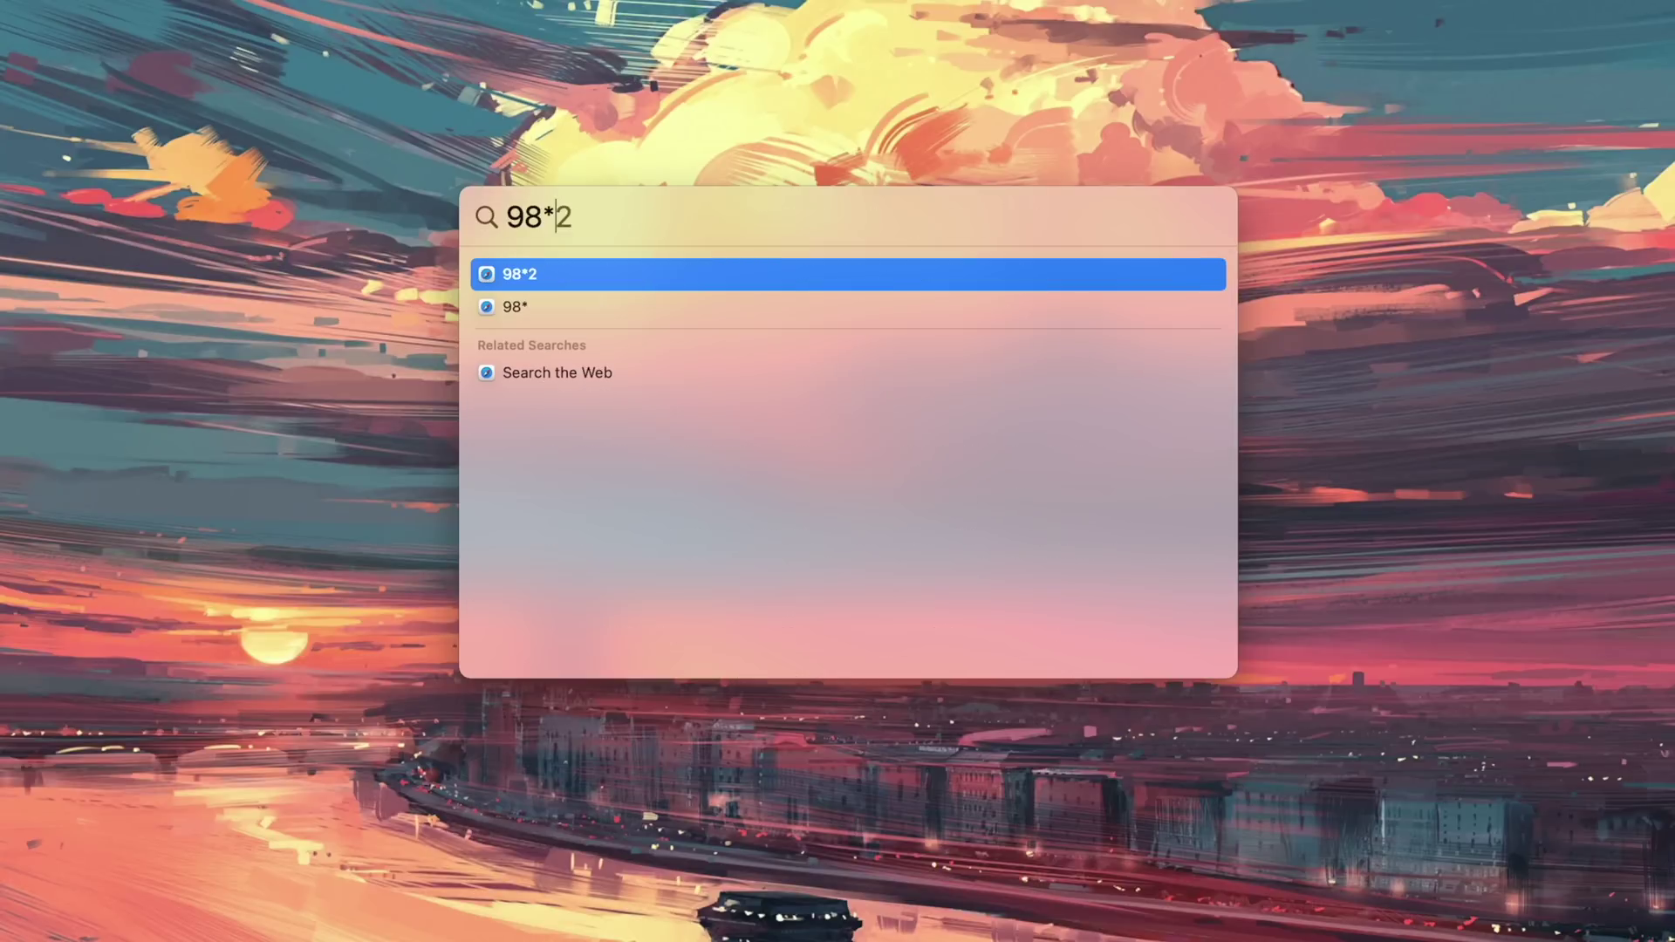
pyautogui.write('78*9*6')
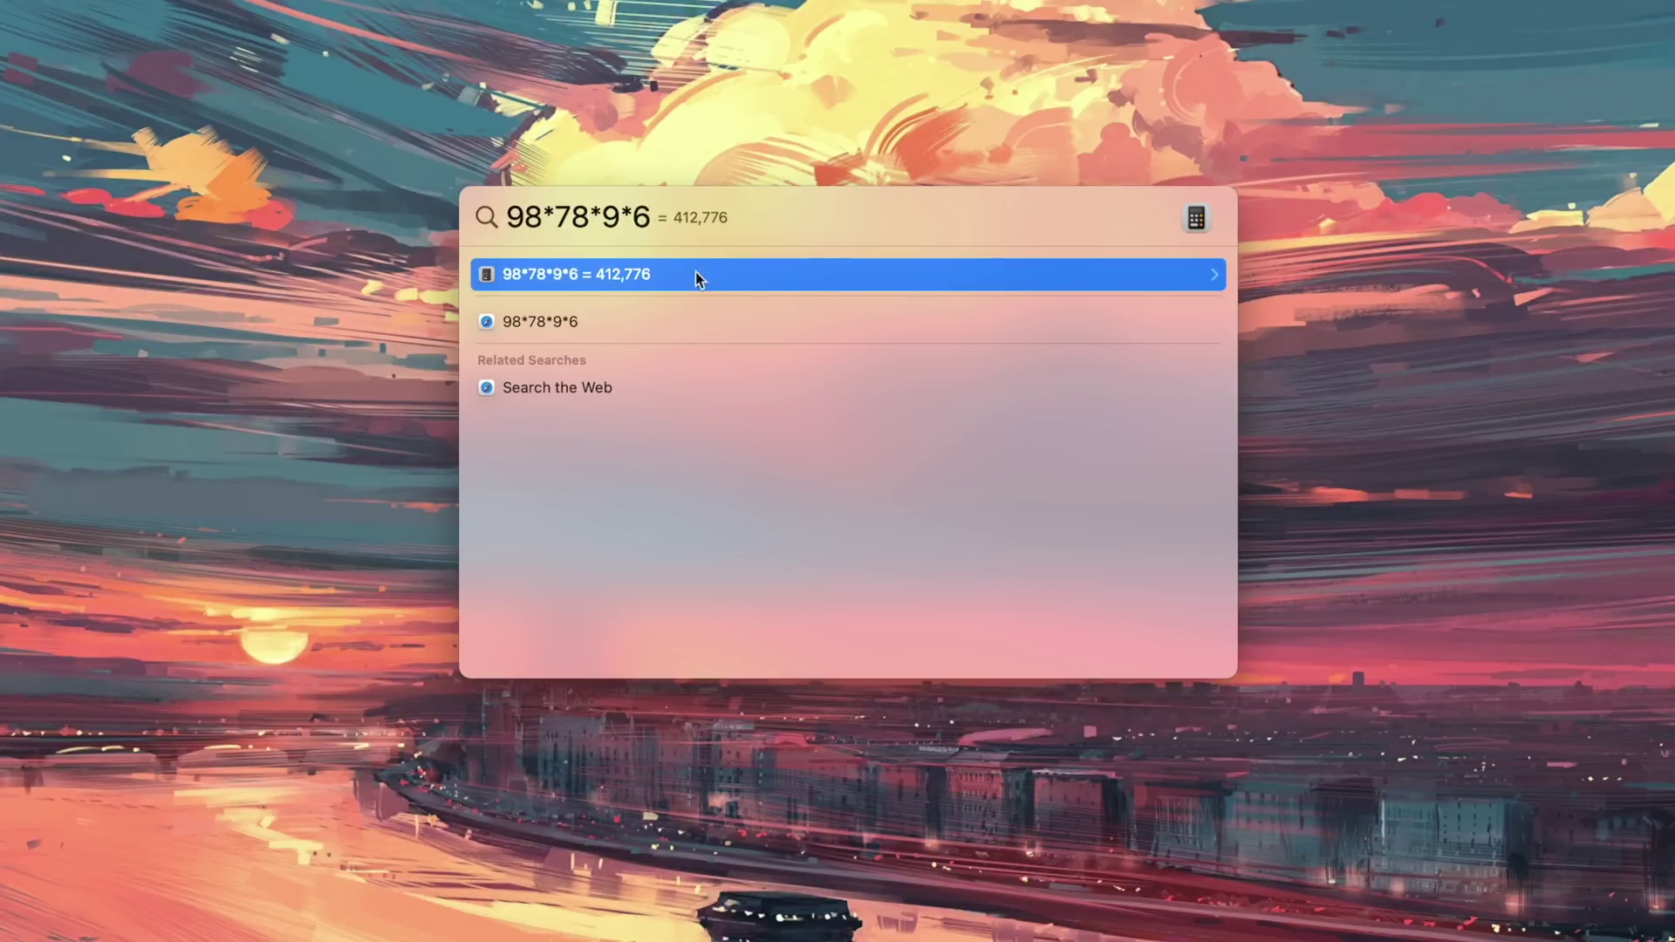
# Open the calculation result from the Spotlight results.
pyautogui.click(637, 274)
pyautogui.moveTo(950, 494); pyautogui.dragTo(1156, 506)
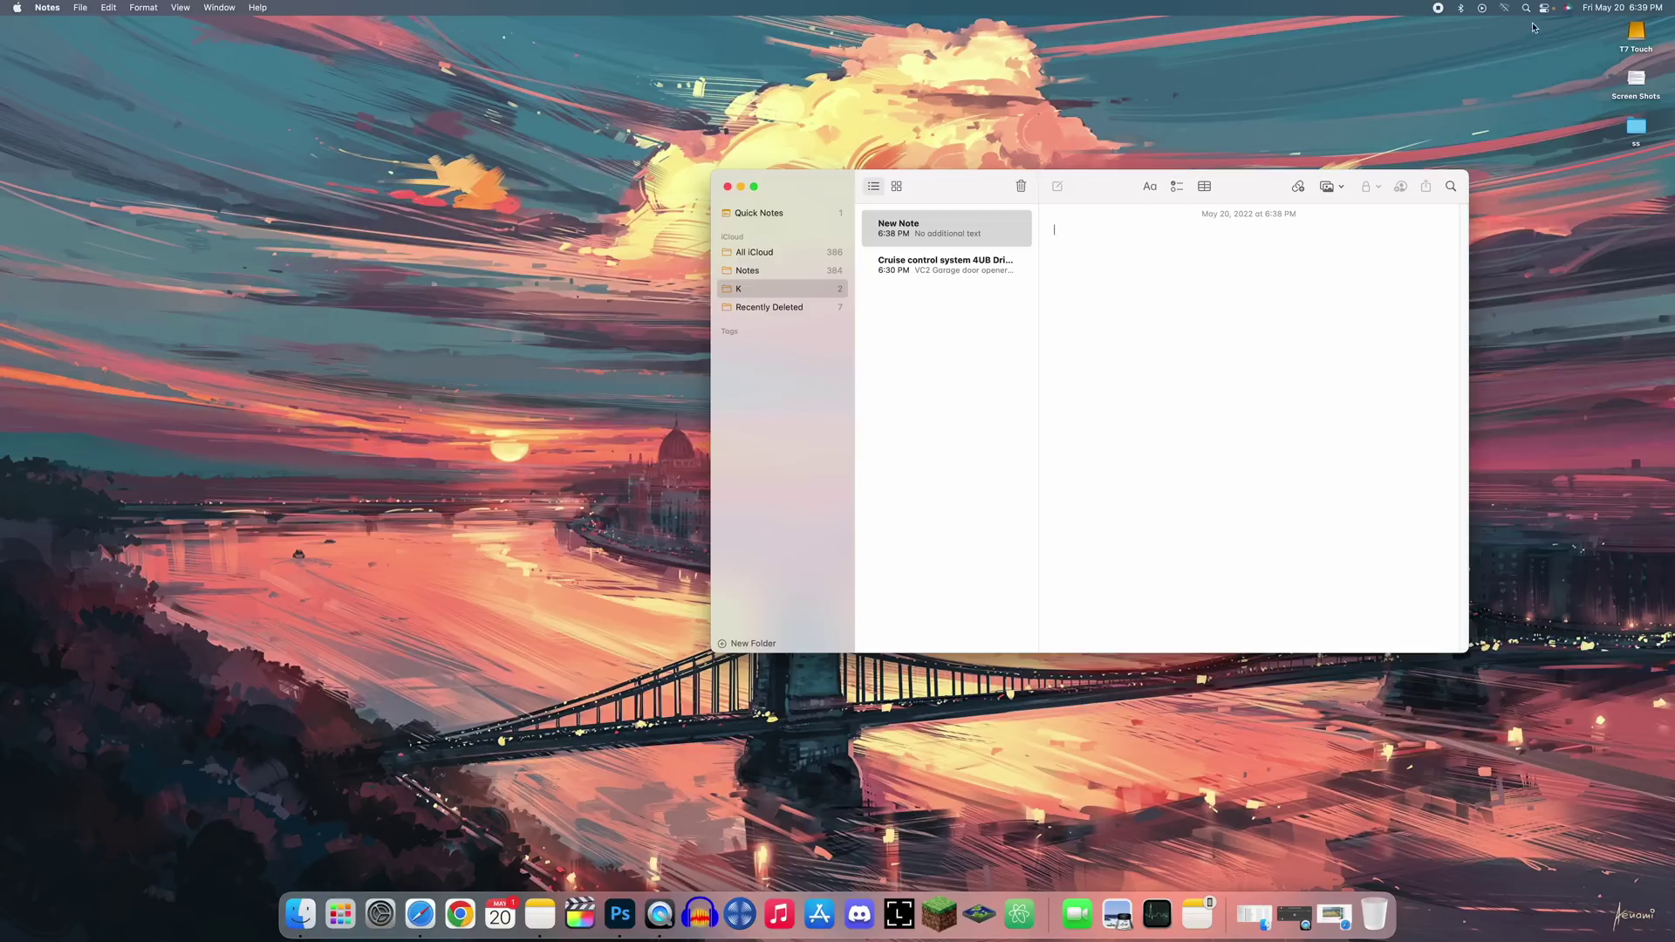
# Switch to Notes and paste the text copied on the iPhone into the new empty note.
pyautogui.press('super+v')
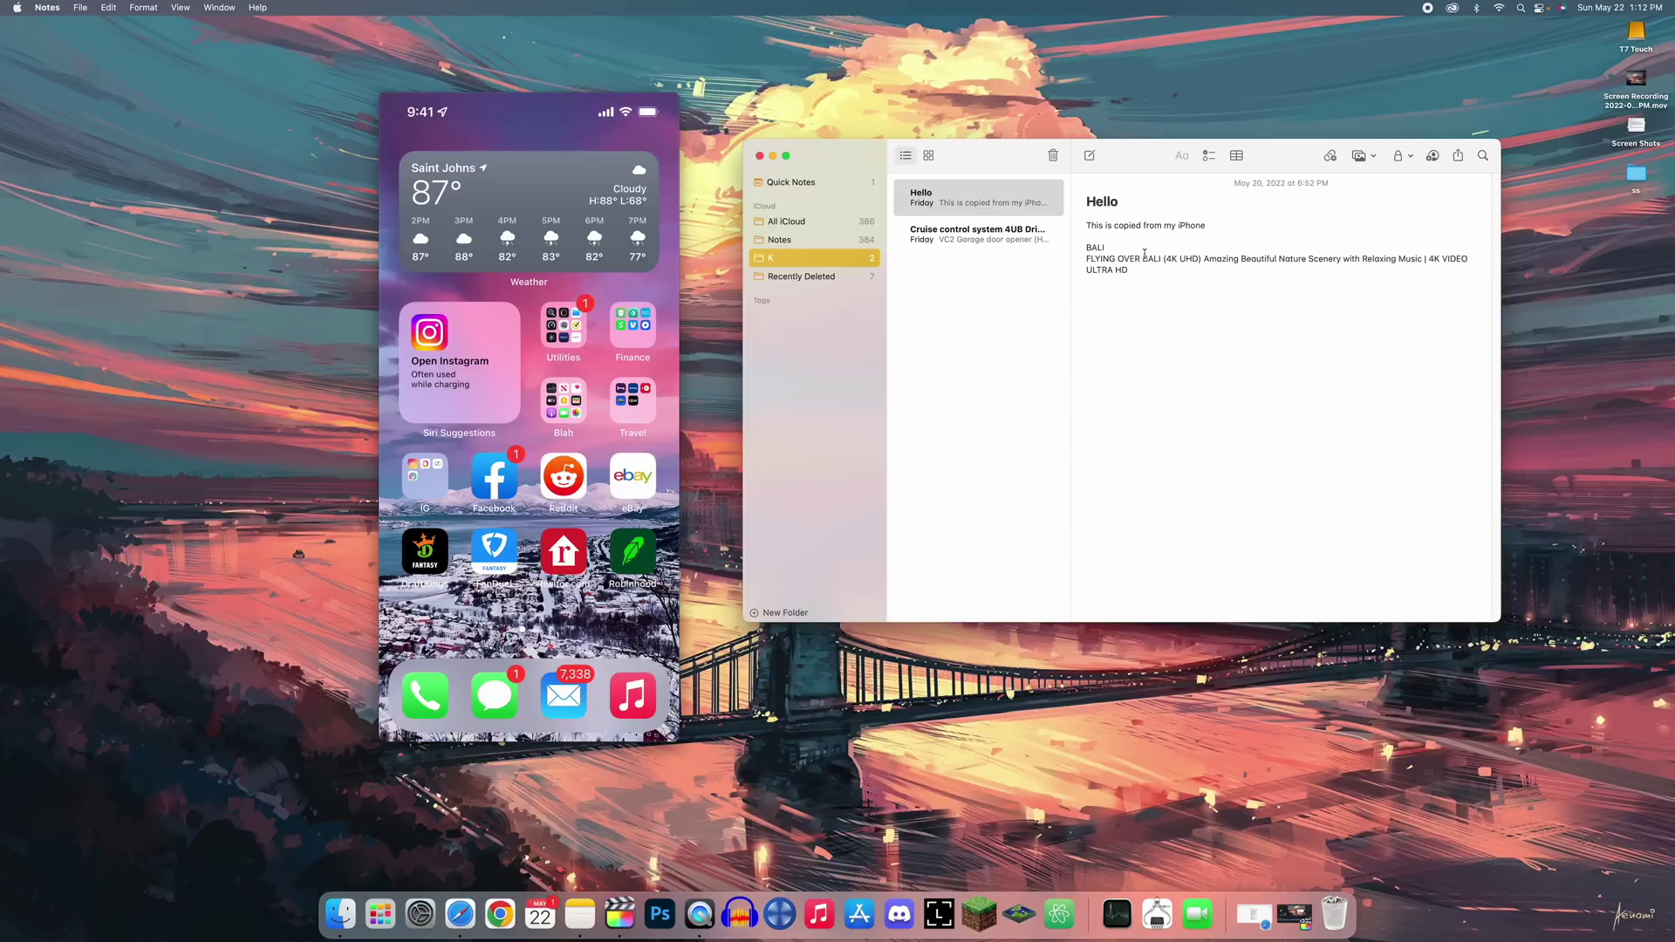
# Insert a photo taken with the iPhone below the text of the Hello note.
pyautogui.rightClick(1213, 307)
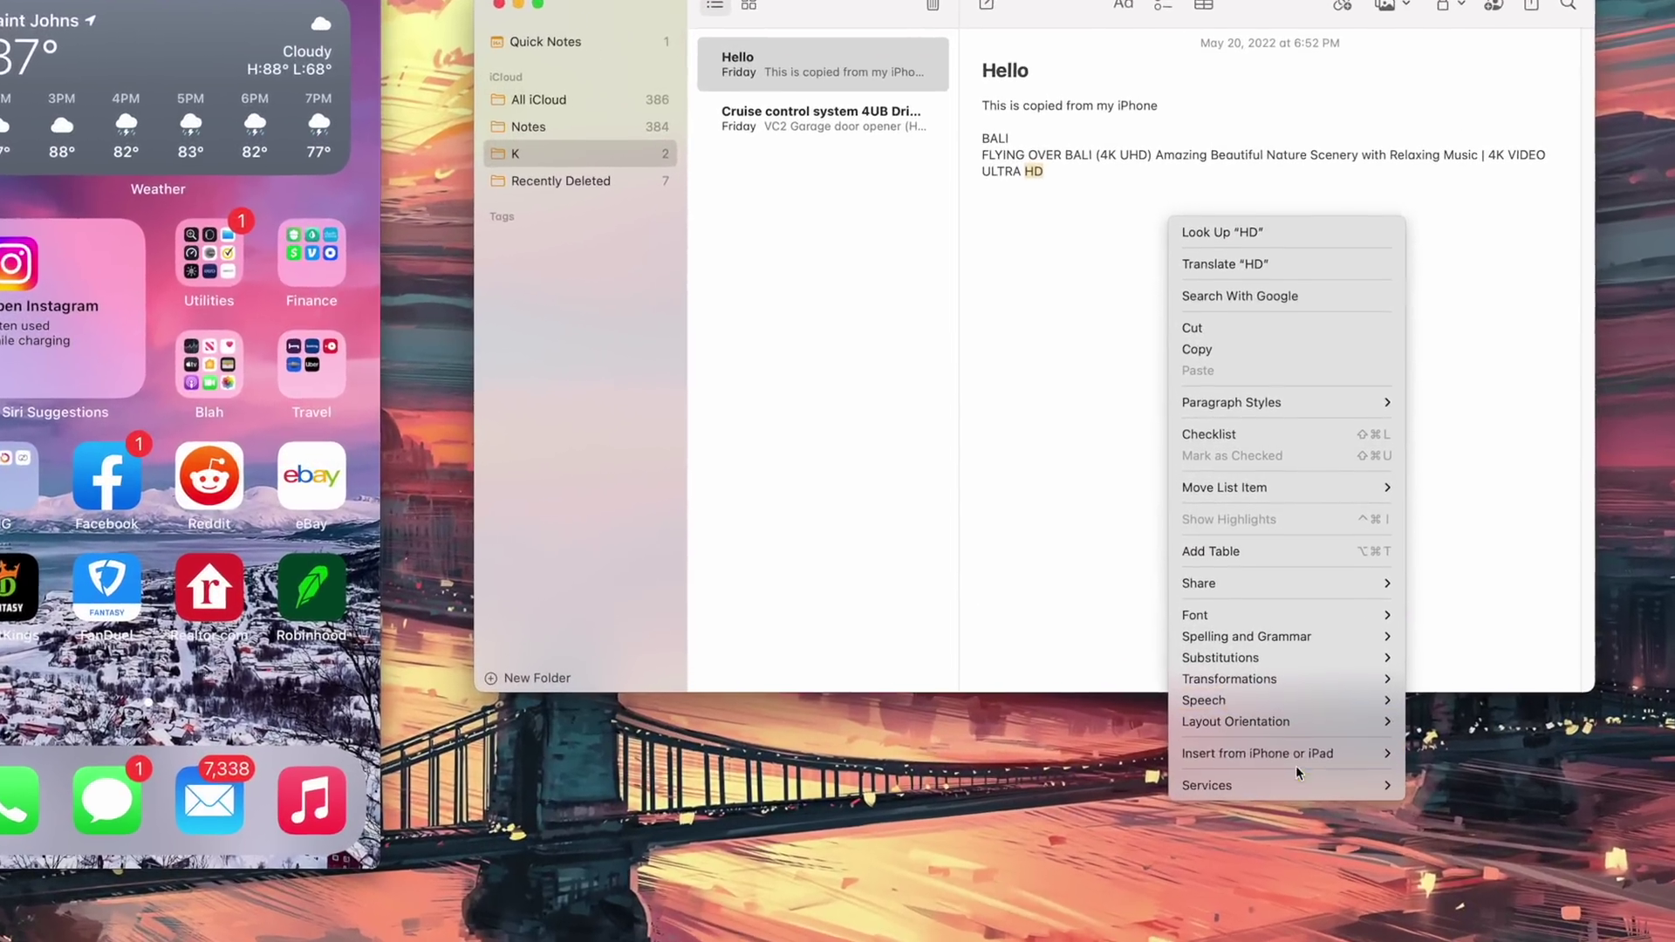
pyautogui.moveTo(1301, 754)
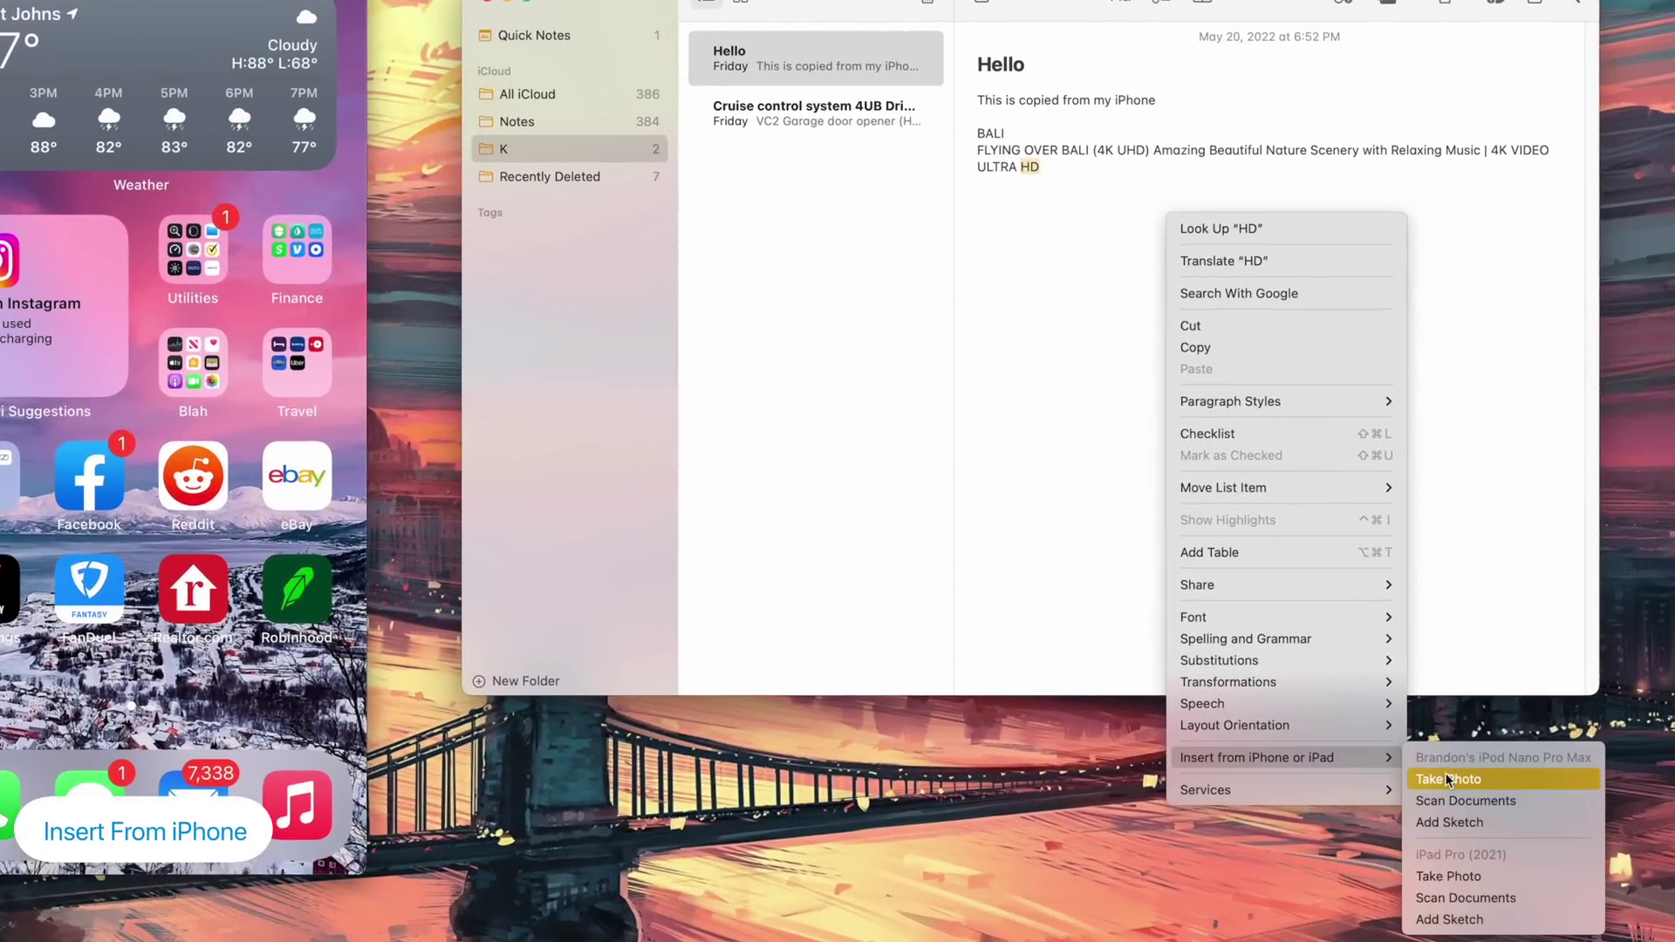
pyautogui.click(1447, 779)
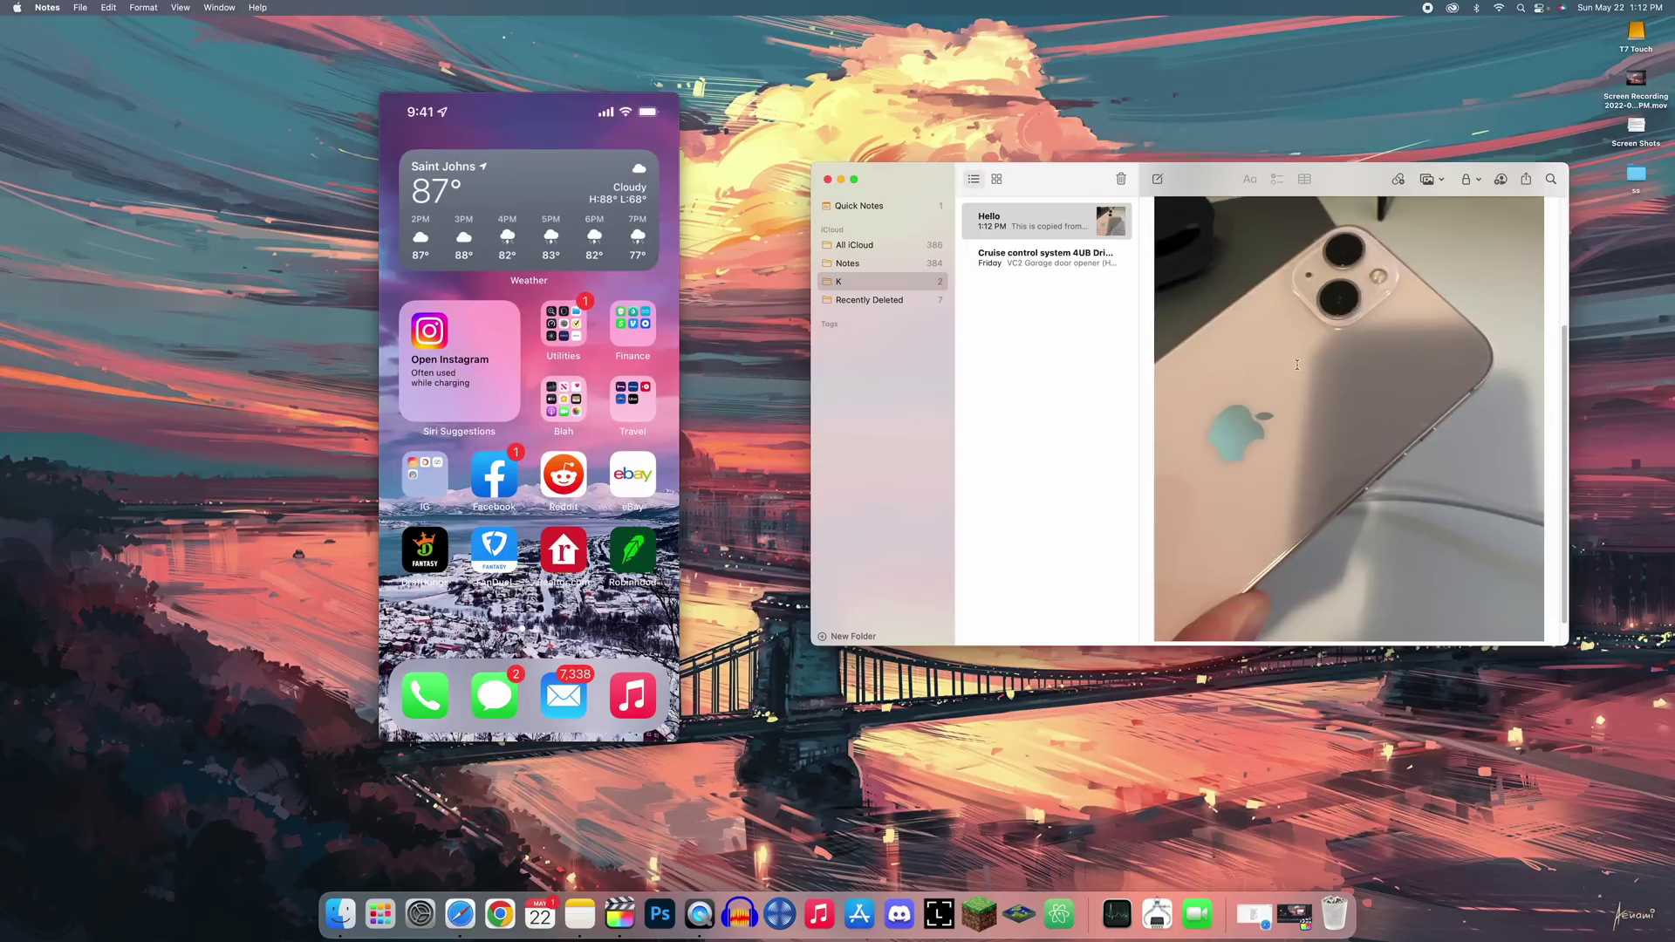
pyautogui.scroll(3, 1300, 371)
pyautogui.scroll(-6, 1344, 419)
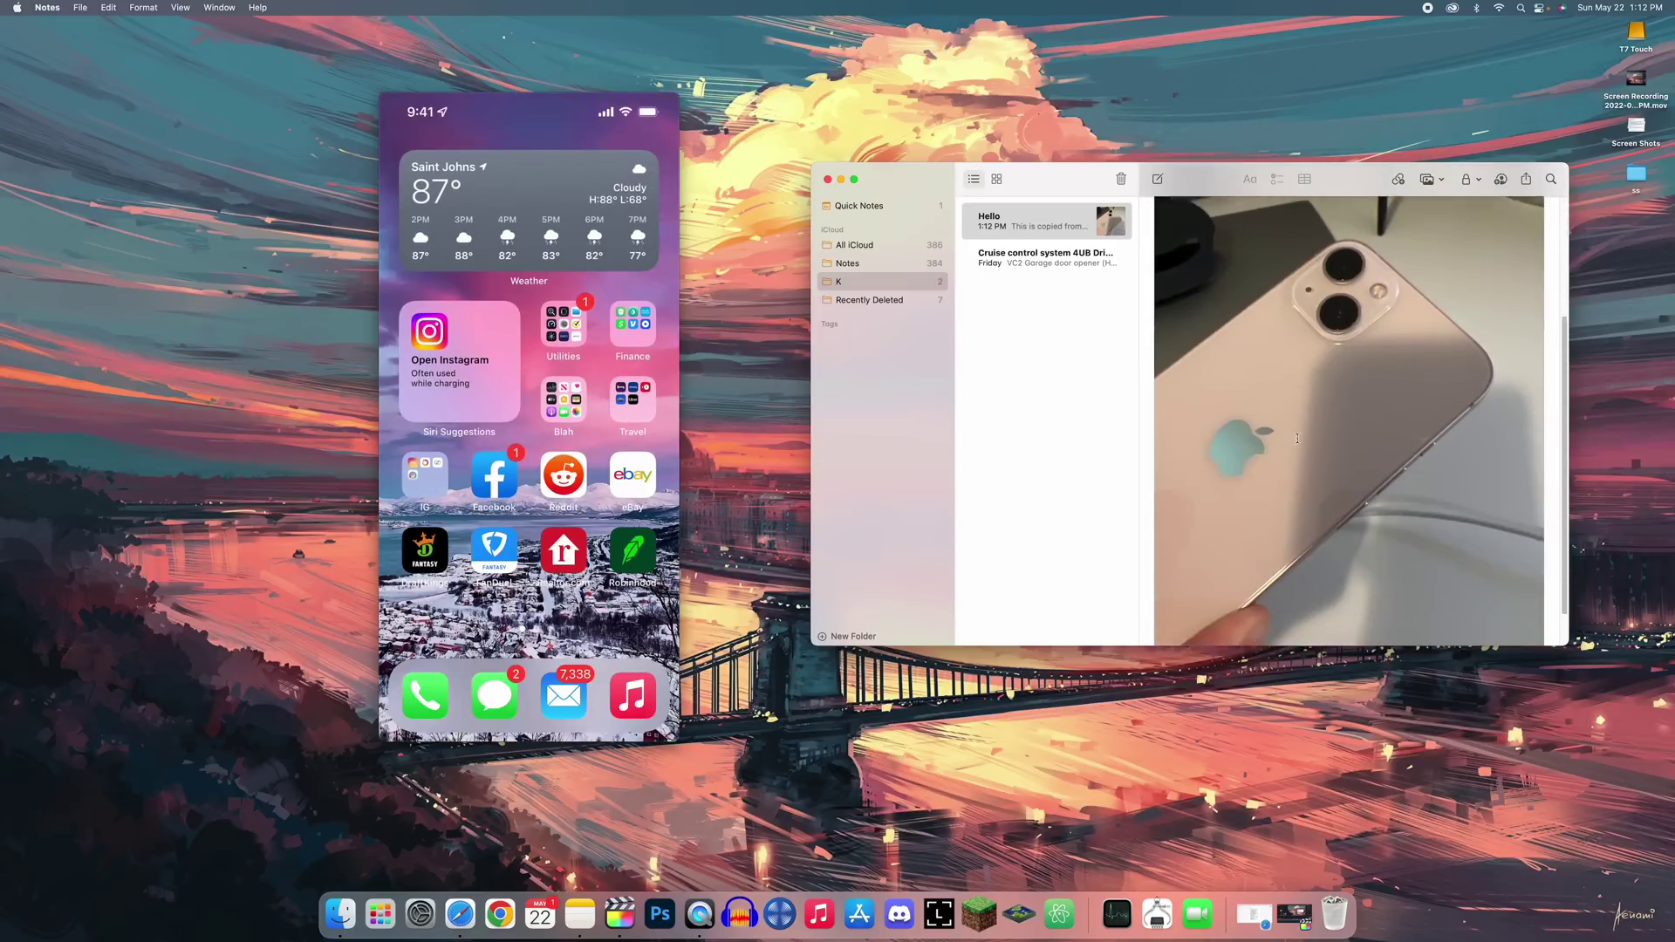
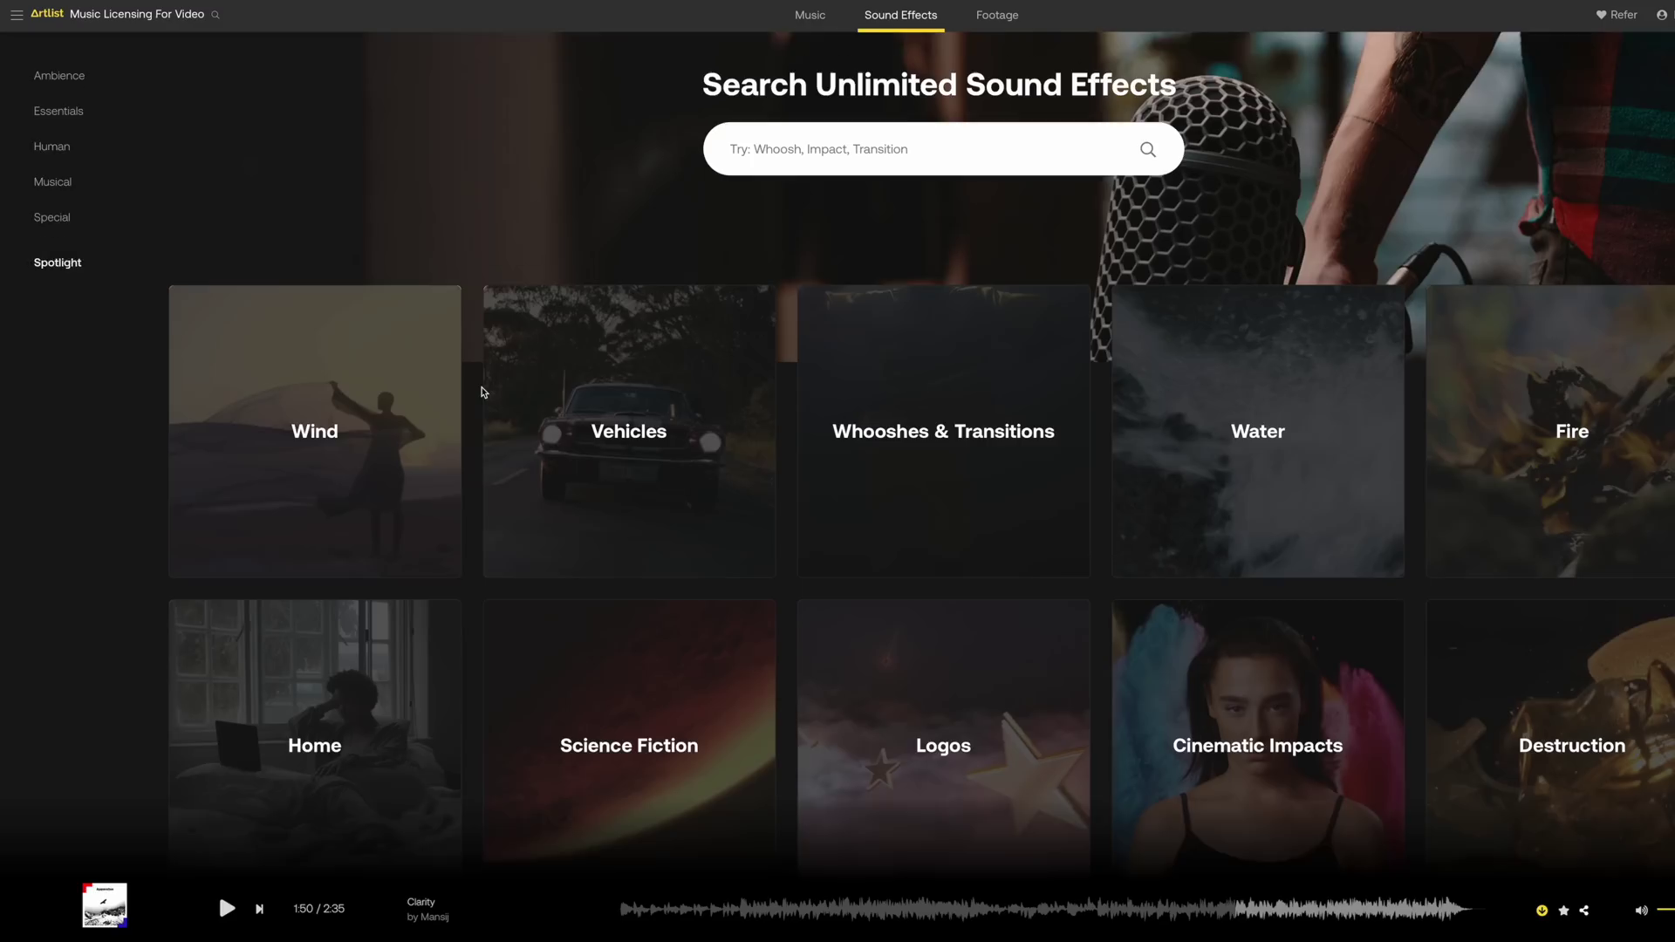
# Switch to Artlist and filter the music by the Epic, Powerful and Exciting moods, limited to Instrumental tracks.
pyautogui.scroll(-2, 483, 86)
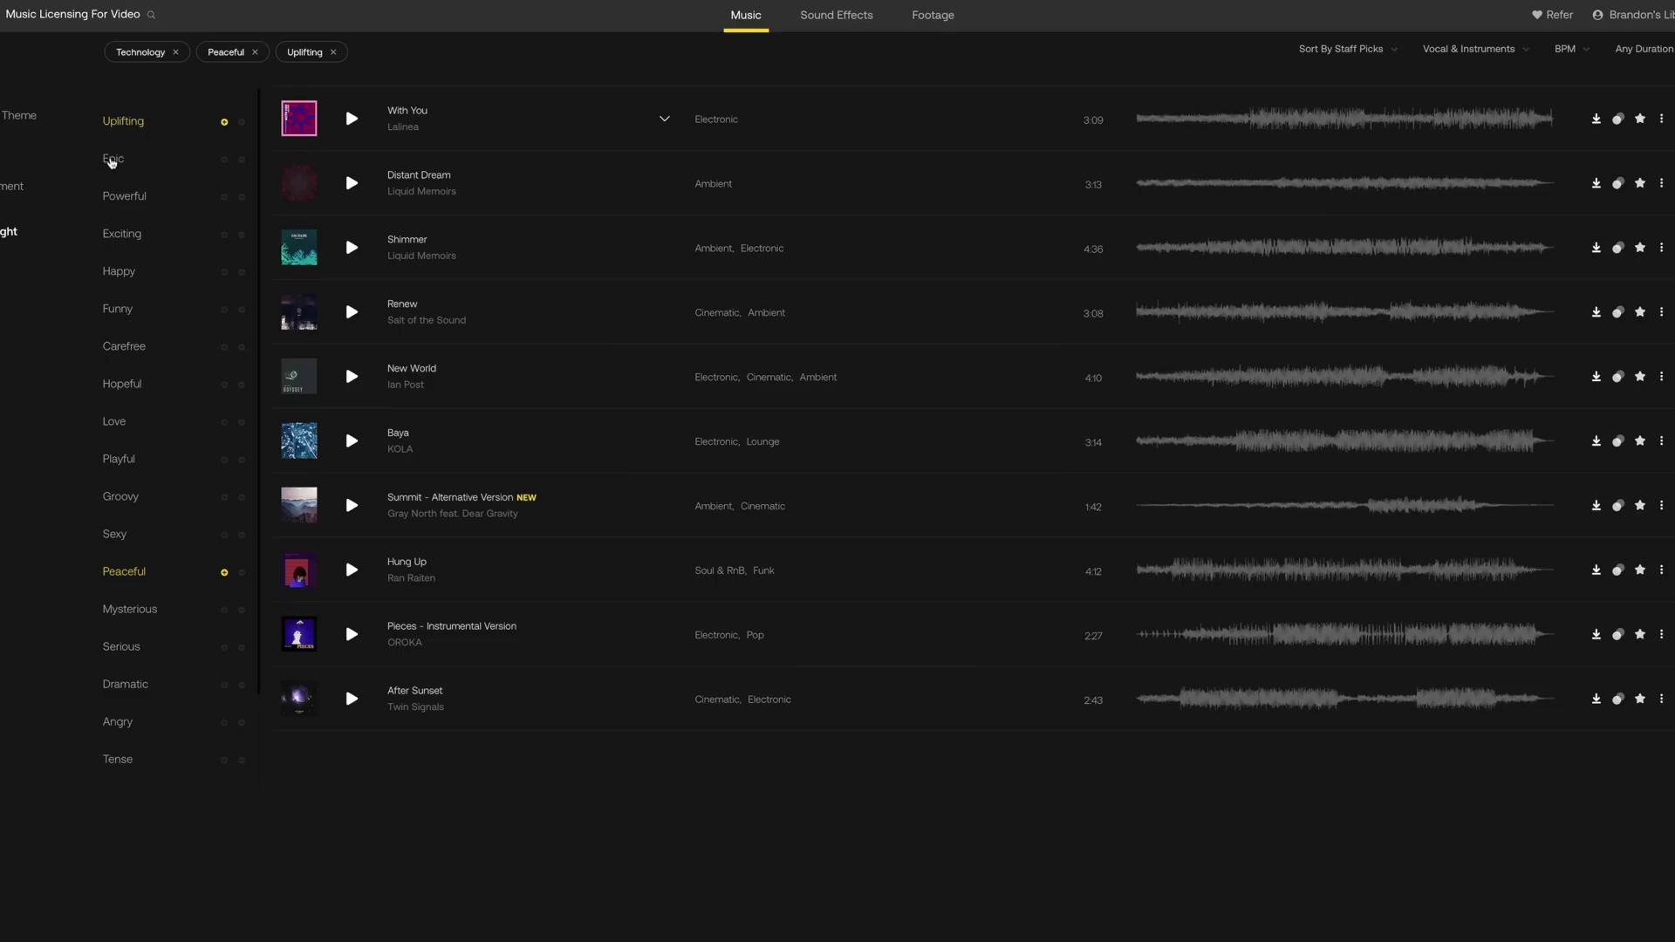
pyautogui.click(111, 162)
pyautogui.click(117, 201)
pyautogui.click(119, 232)
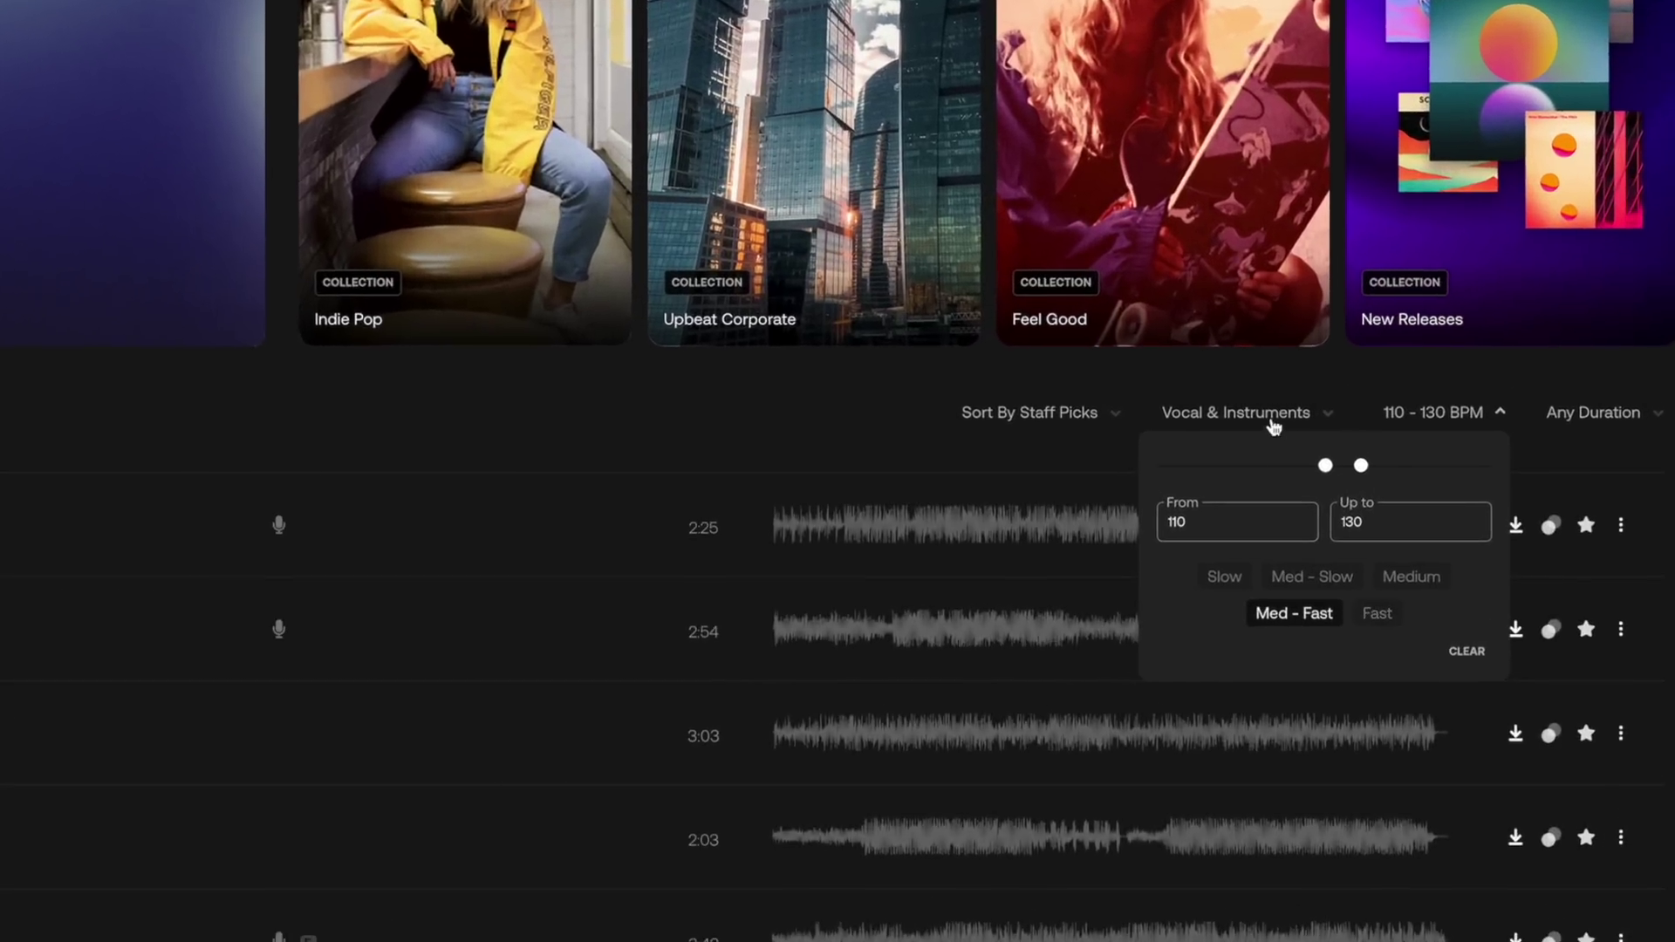
pyautogui.click(1372, 430)
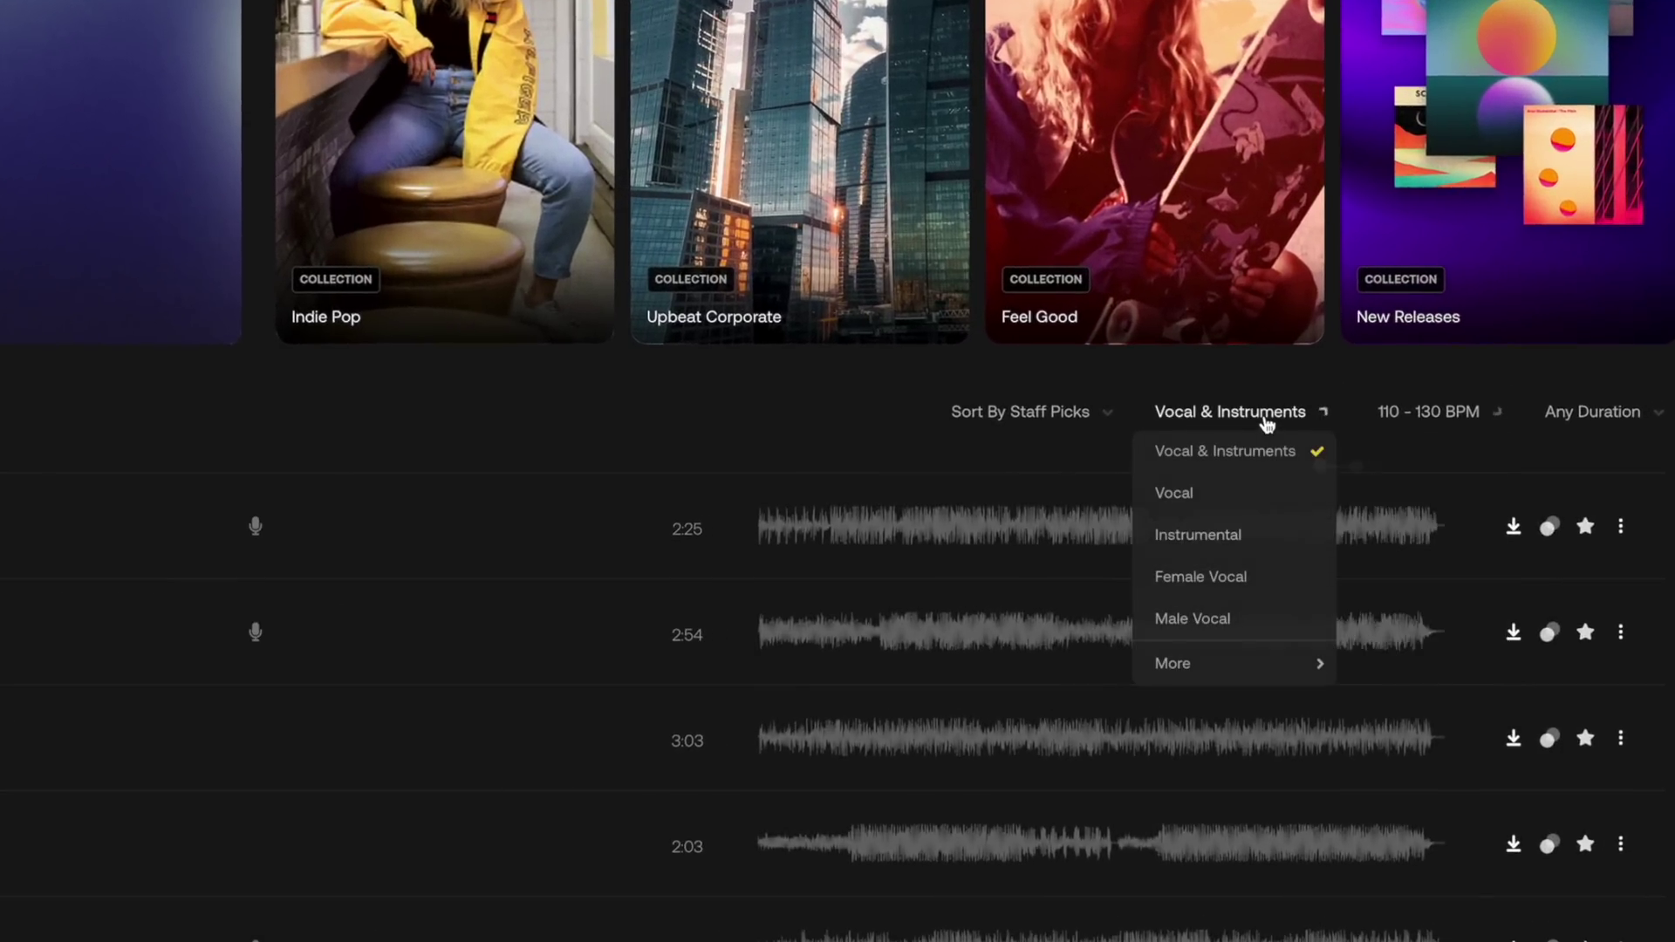
pyautogui.click(1203, 535)
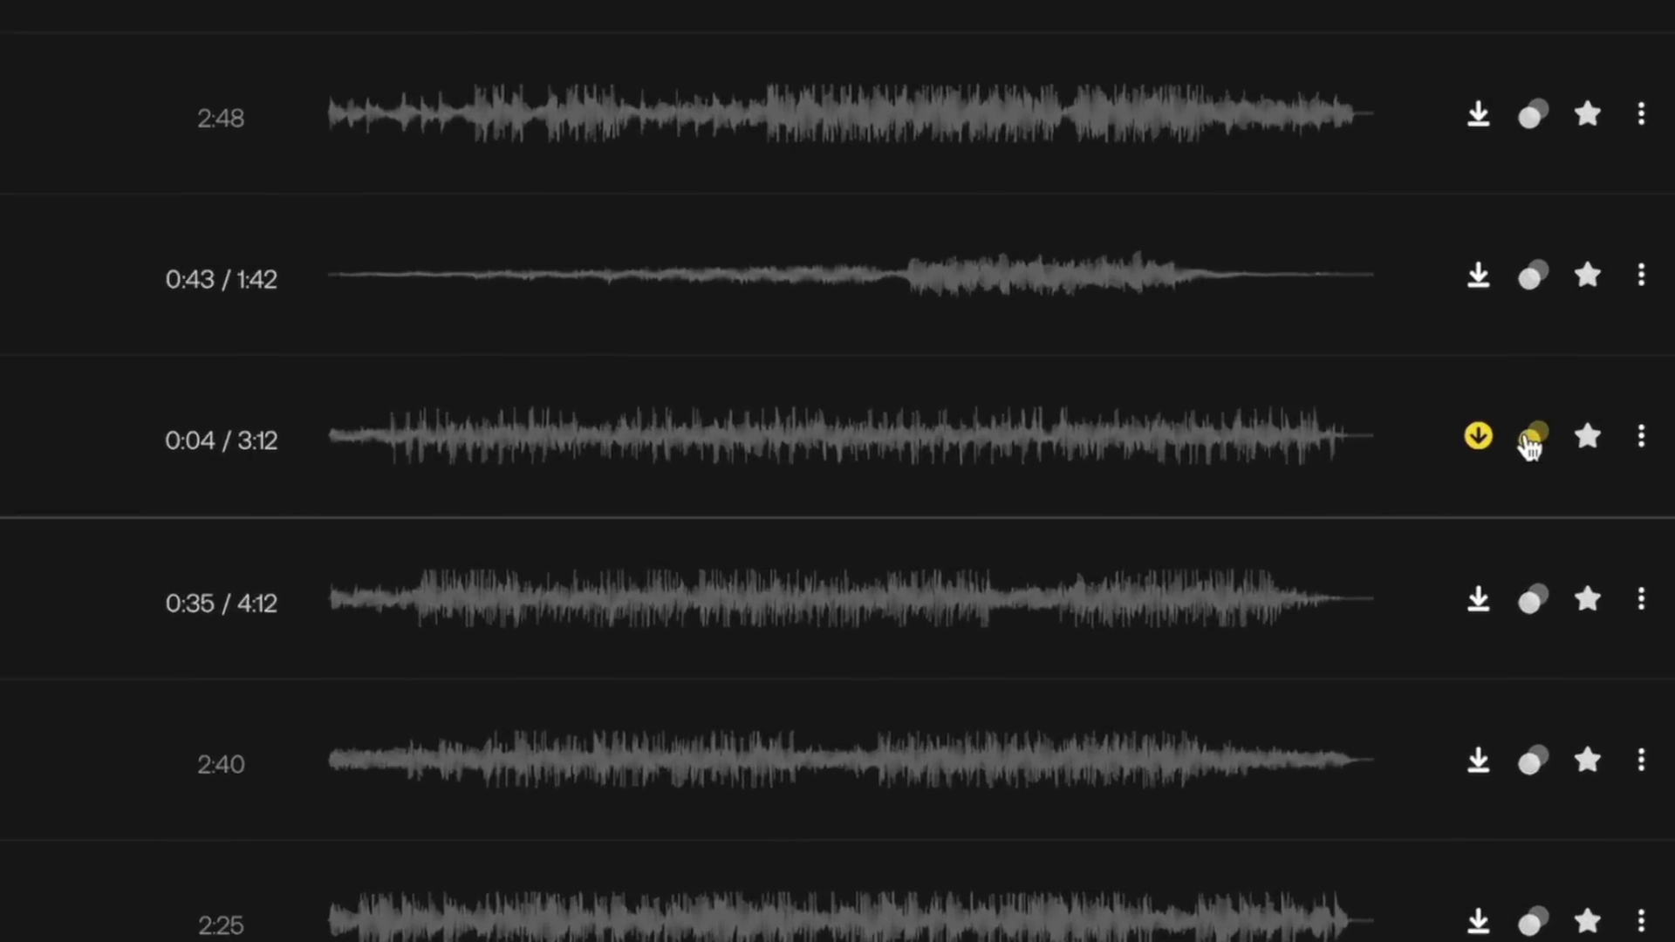
# Show the songs similar to One for D and preview Crispy Cone, Anytime and Mixtape.
pyautogui.click(1531, 443)
pyautogui.click(193, 542)
pyautogui.click(193, 602)
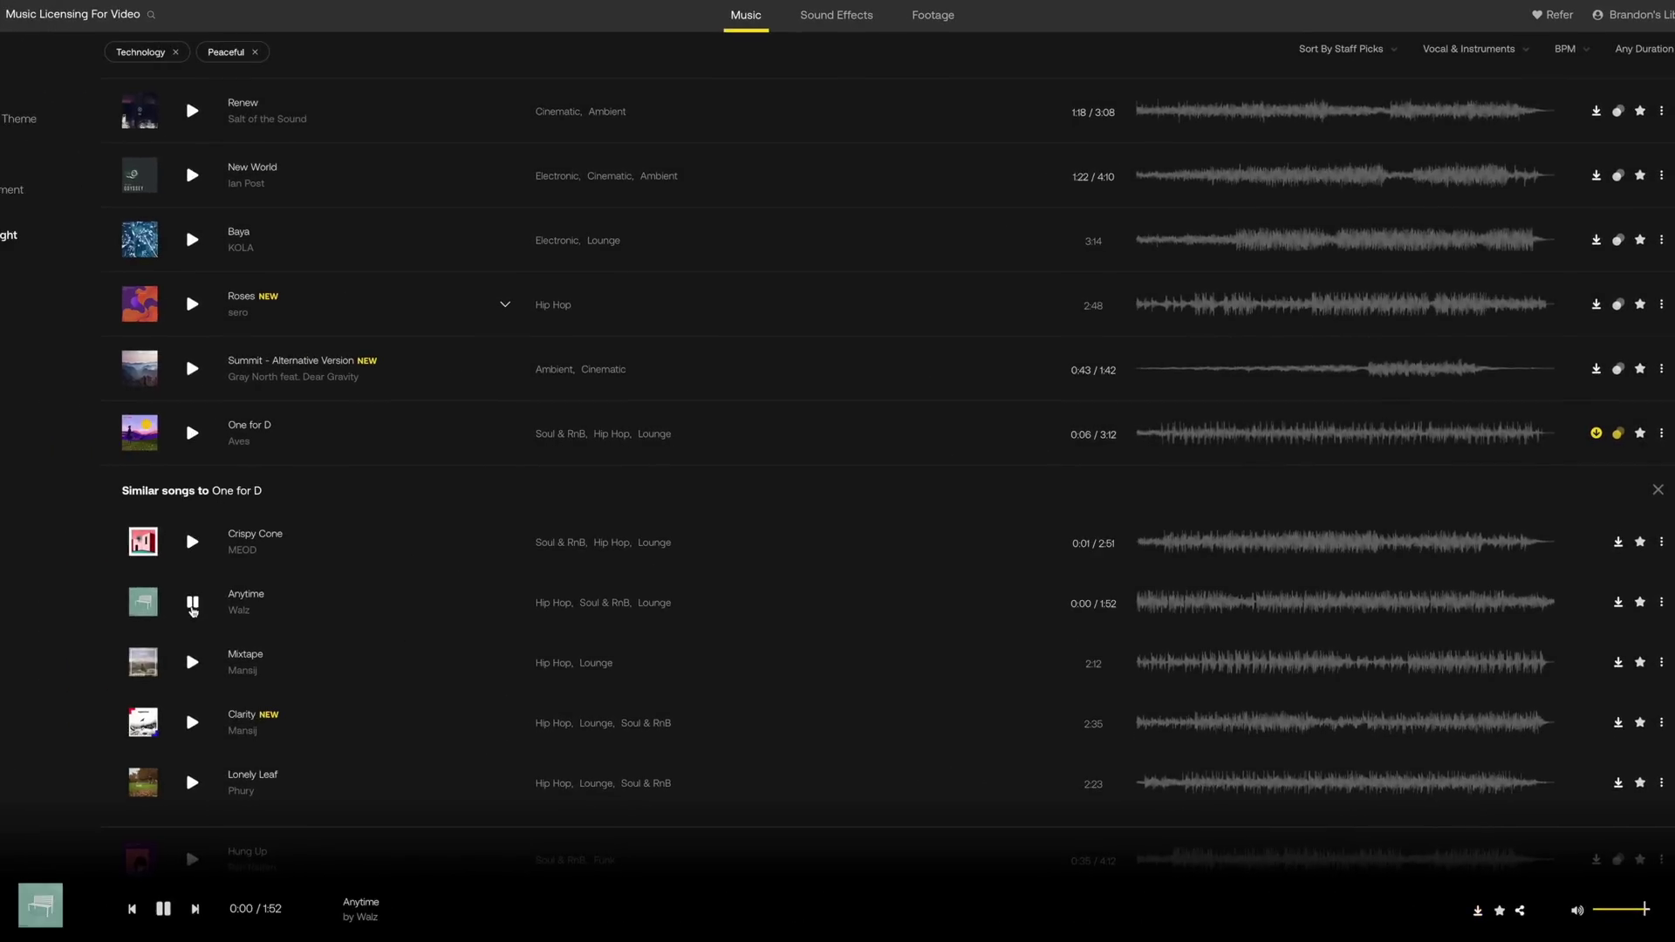
pyautogui.click(192, 663)
# Preview the similar song Clarity from its second half and download it.
pyautogui.click(1384, 722)
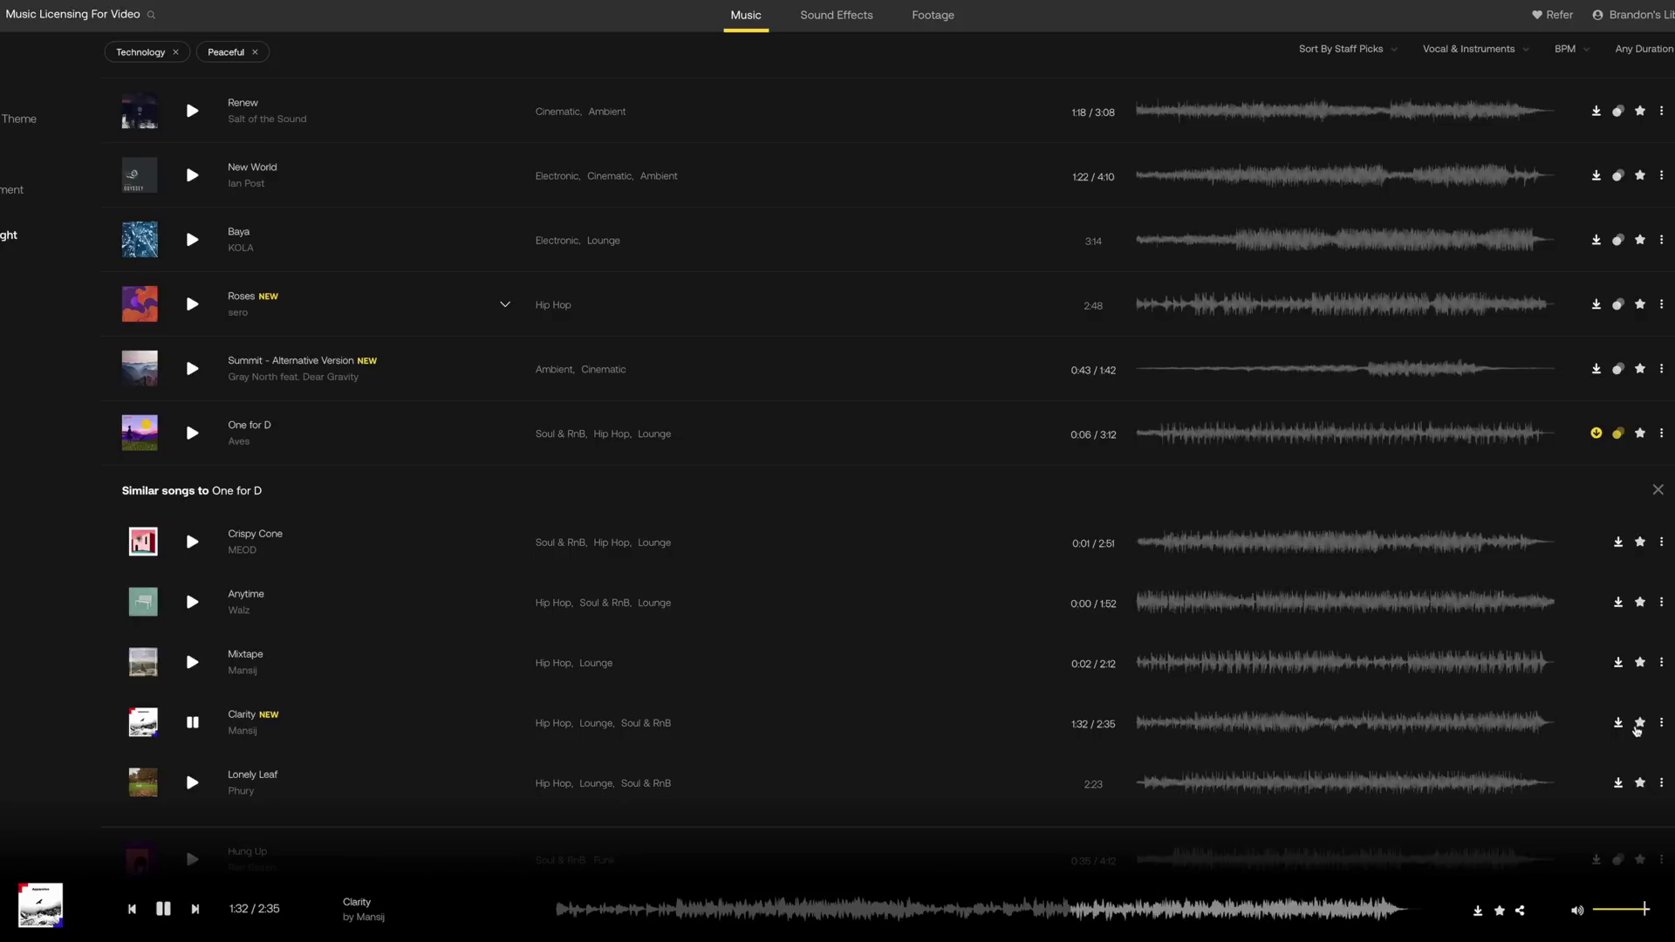
pyautogui.click(1619, 724)
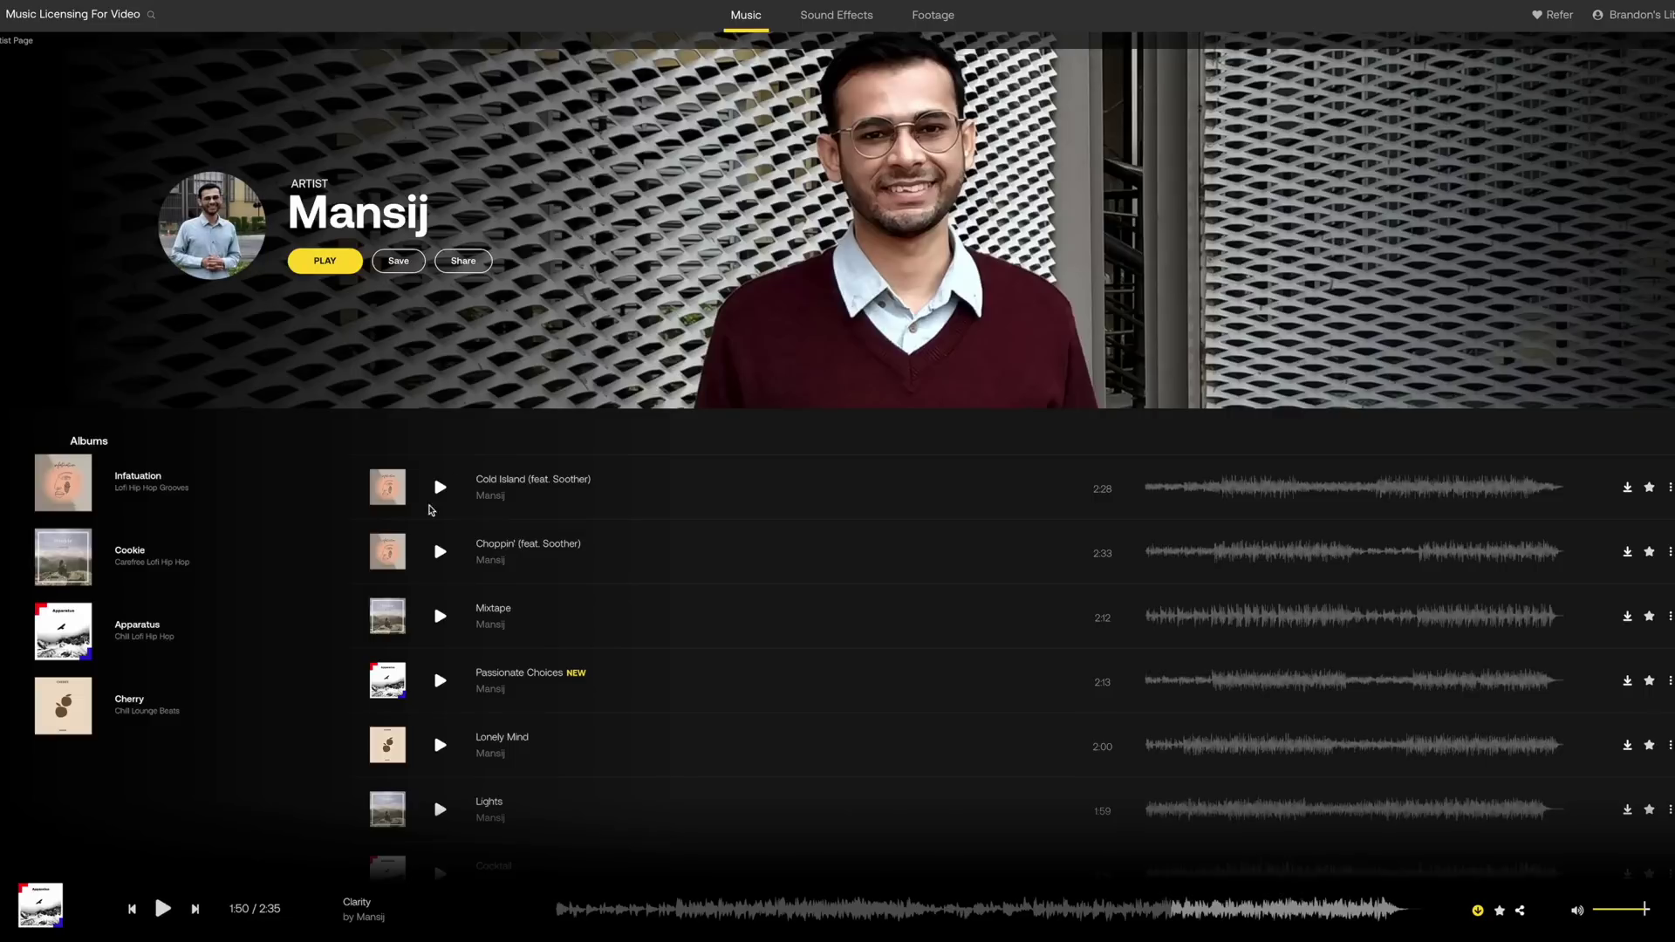
# Look through the artist's page and open the Infatuation album.
pyautogui.scroll(-3, 340, 545)
pyautogui.scroll(3, 262, 532)
pyautogui.click(183, 489)
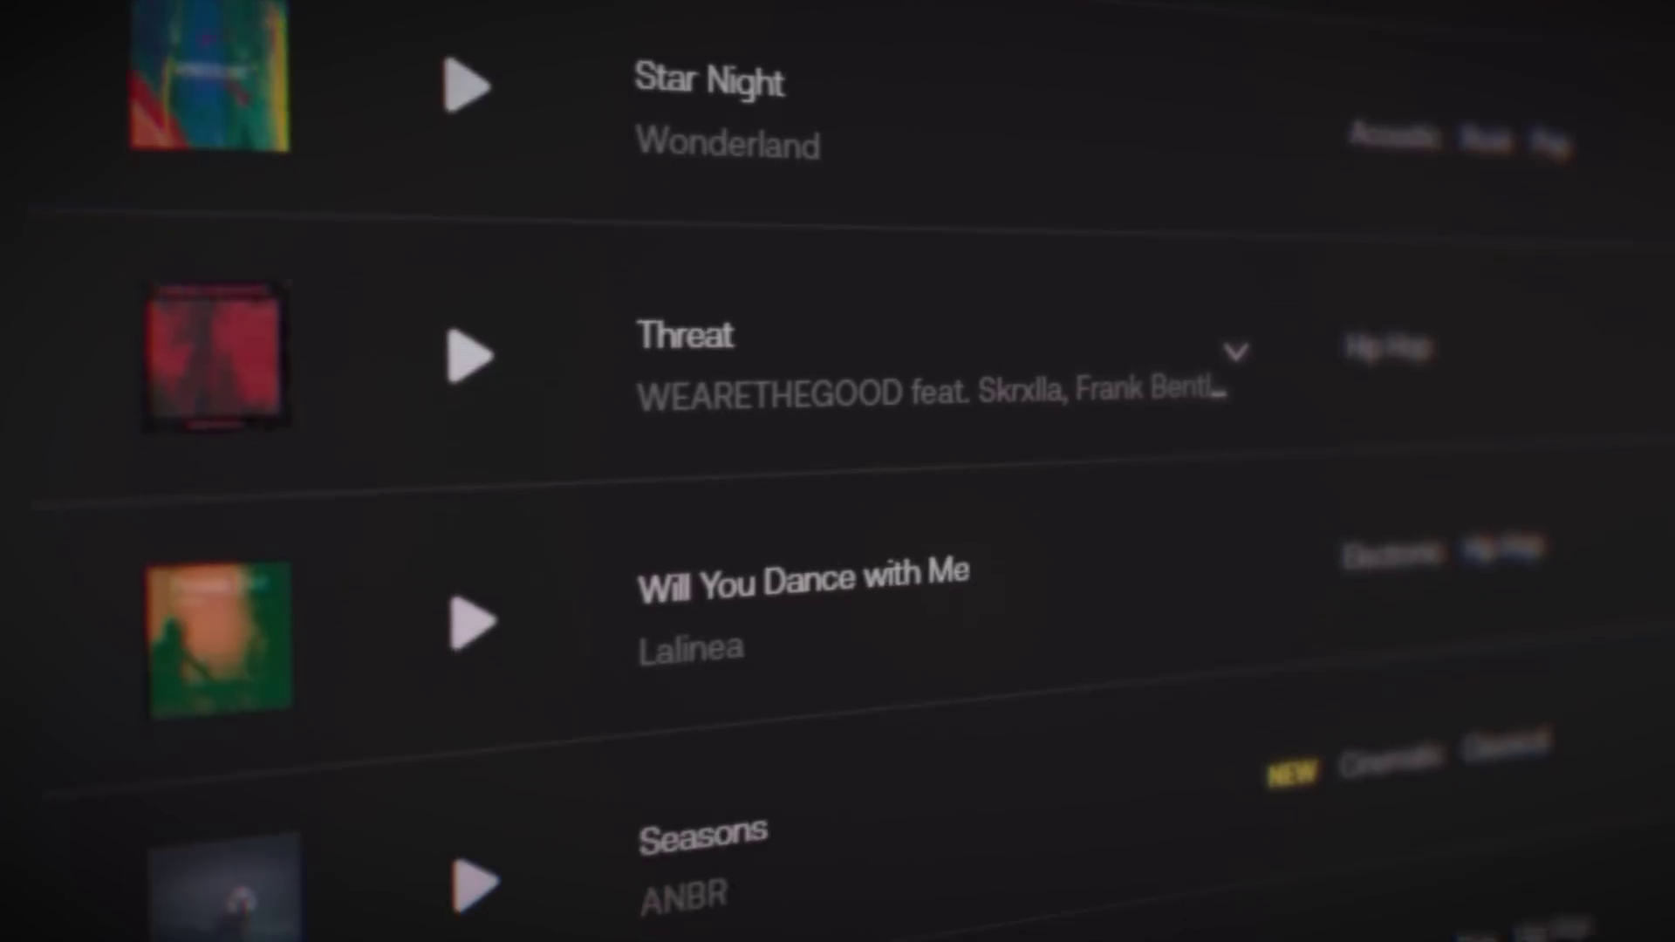
# Open the Genre categories and browse the list of instrumental songs sorted by top downloads.
pyautogui.scroll(-5, 837, 471)
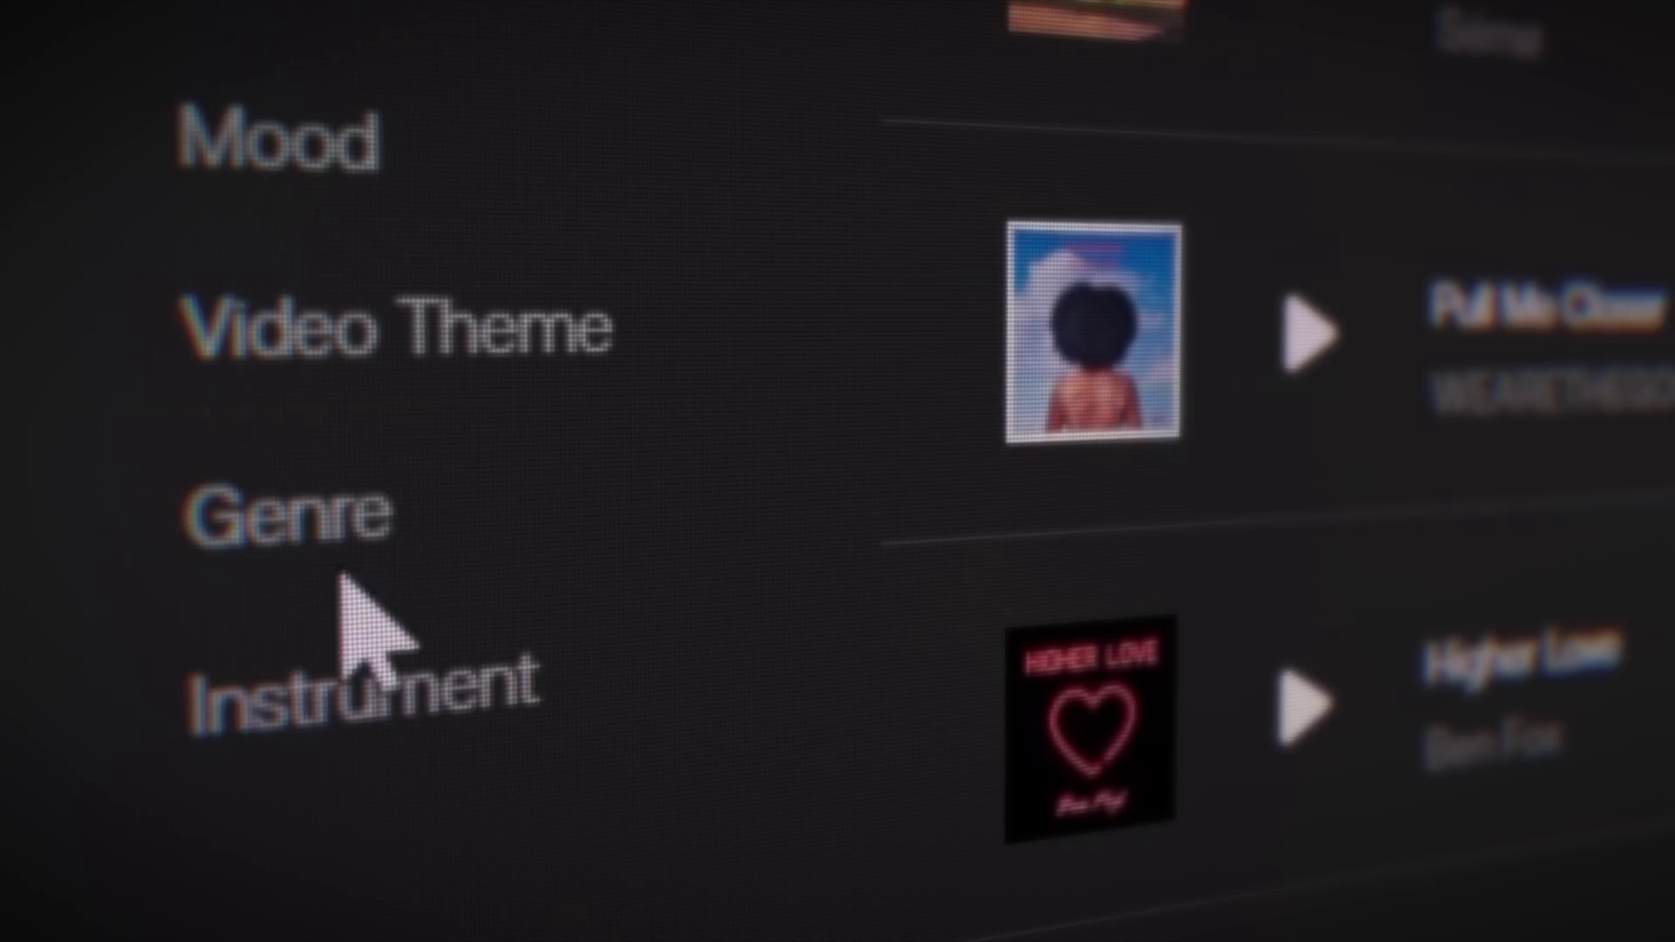
pyautogui.click(347, 549)
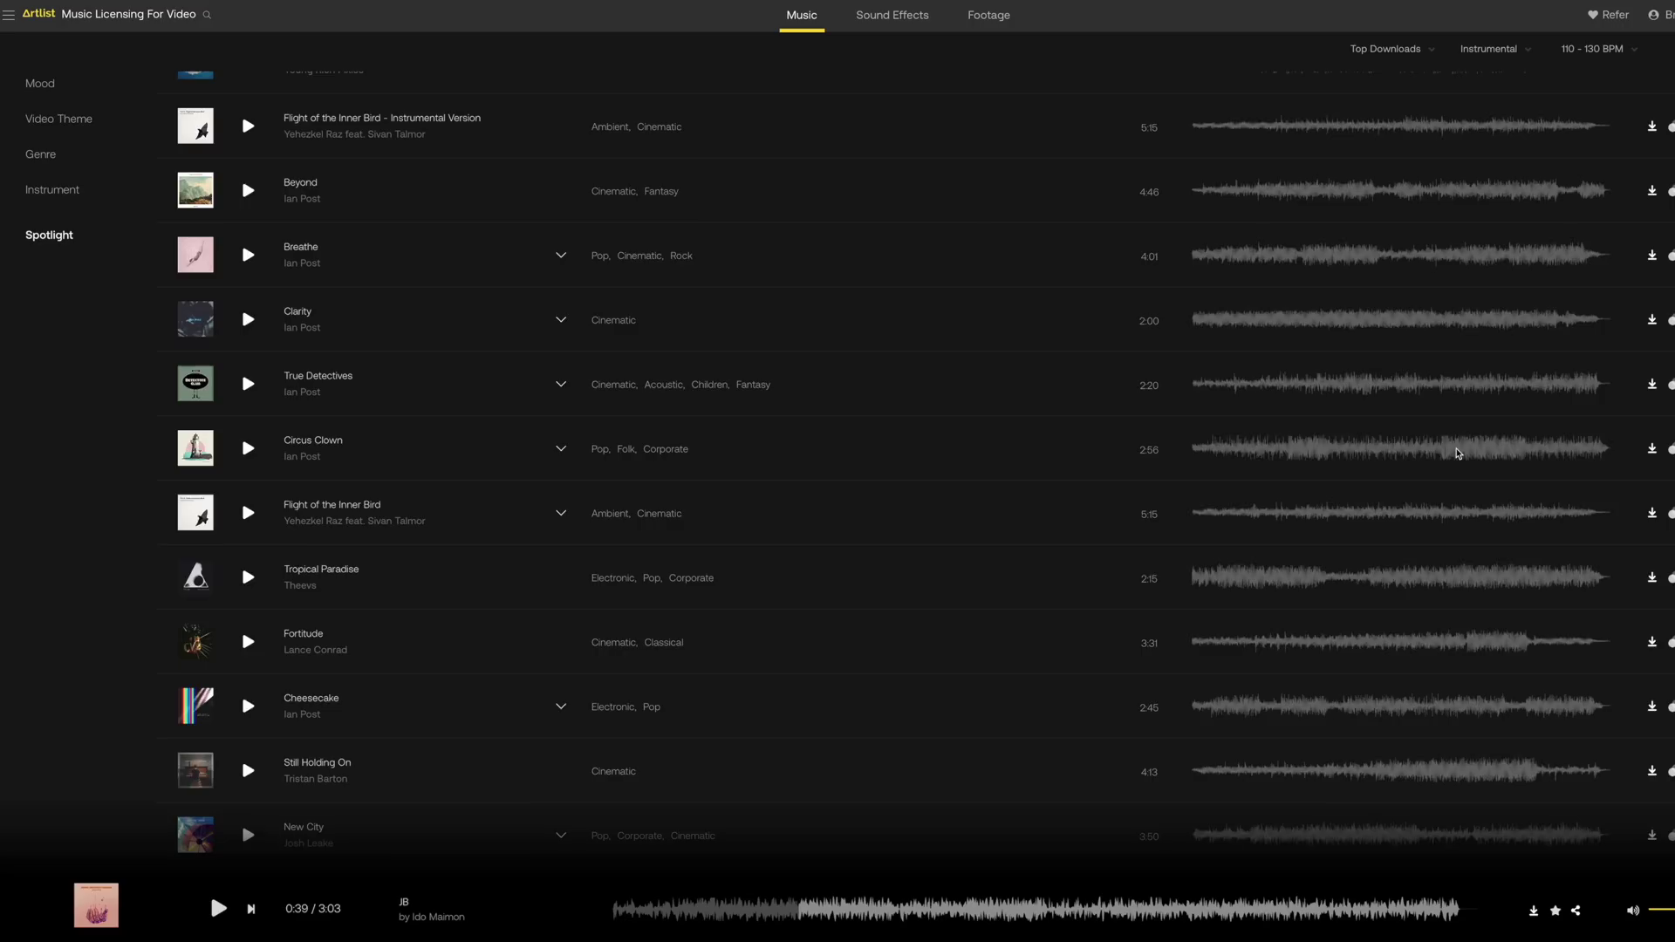
pyautogui.scroll(-2, 1459, 456)
pyautogui.scroll(5, 1457, 453)
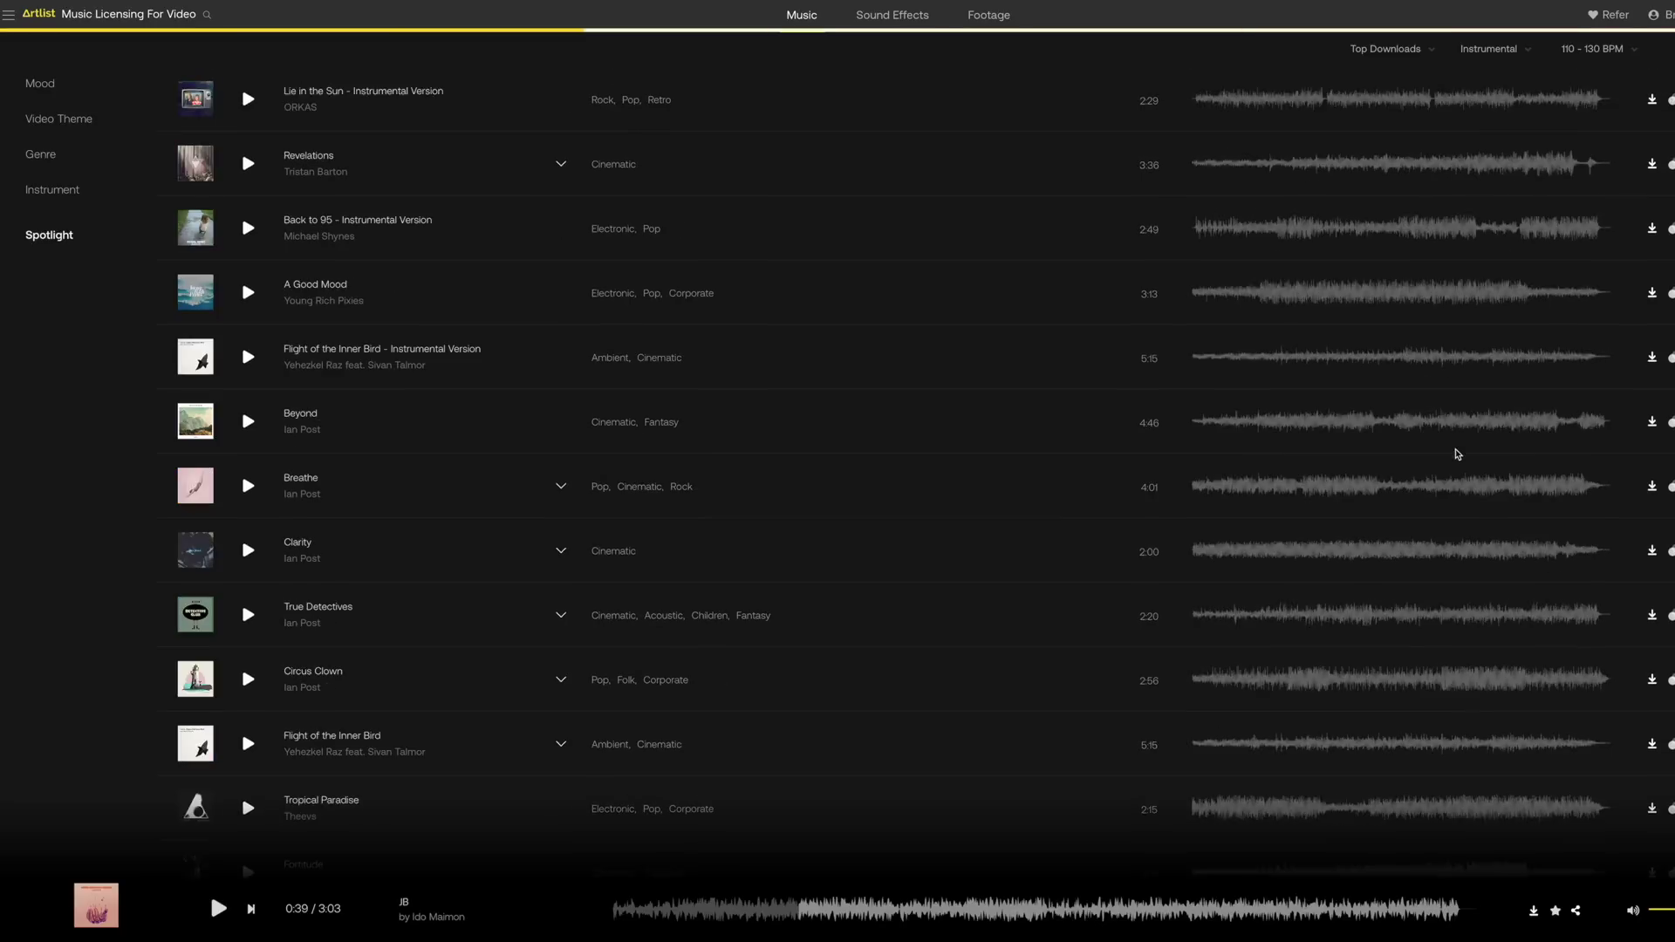
pyautogui.scroll(3, 1458, 454)
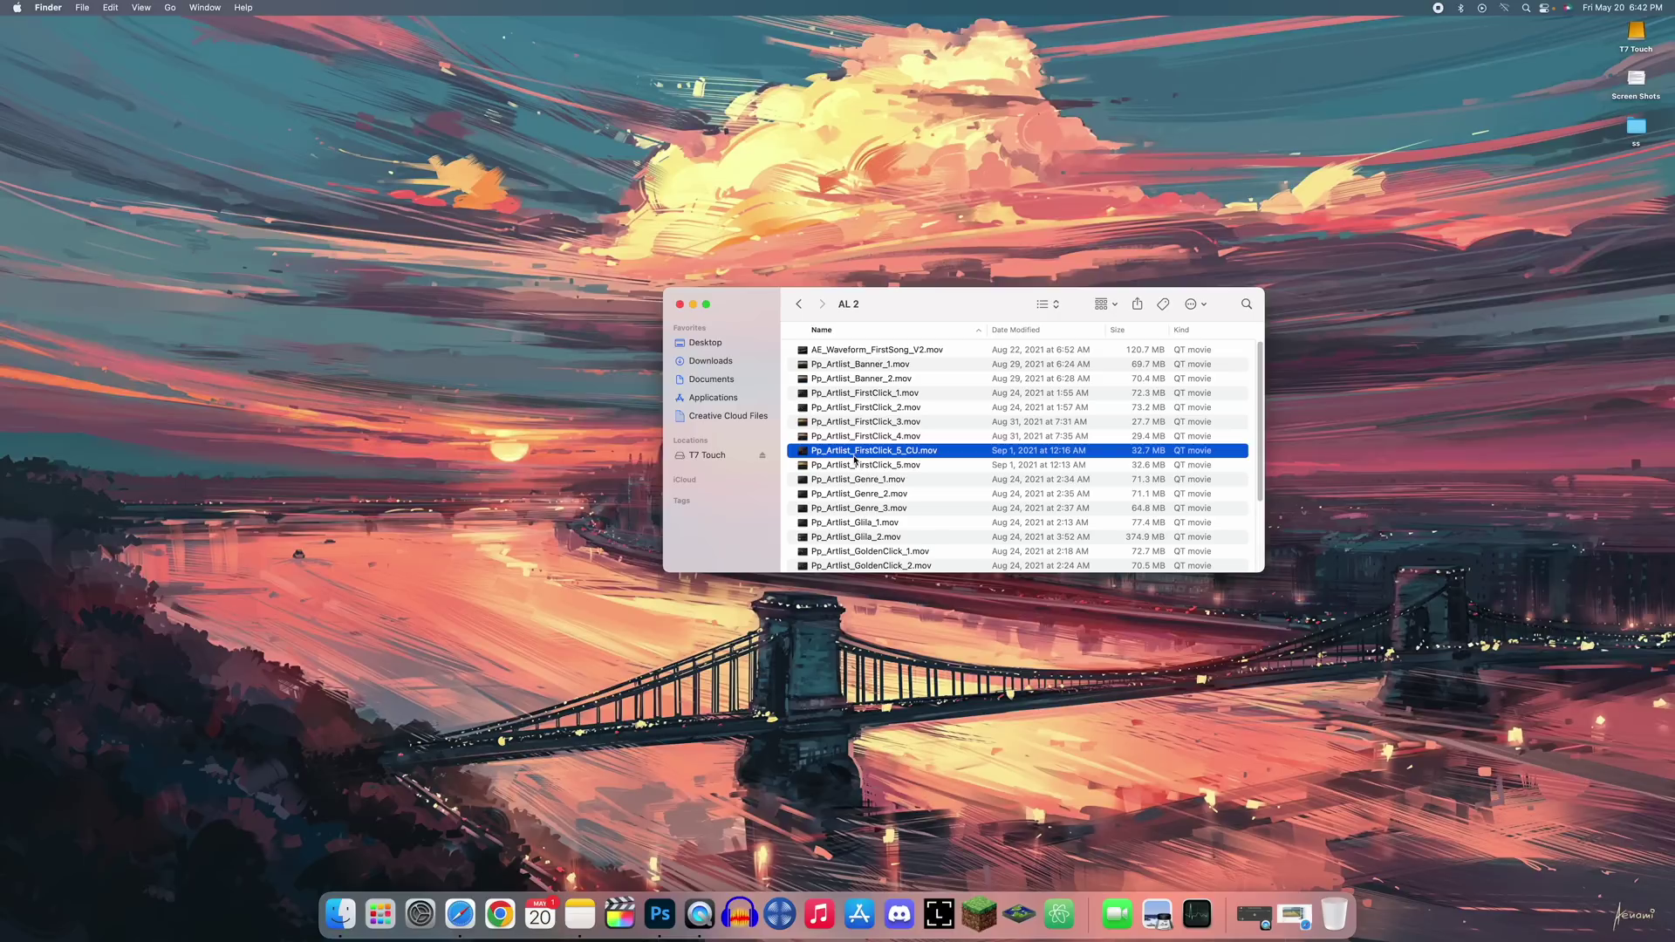
# Switch to Finder and rename Pp_Artlist_FirstClick_2.mov in the AL 2 folder as dbndjdj.mov.
pyautogui.click(869, 406)
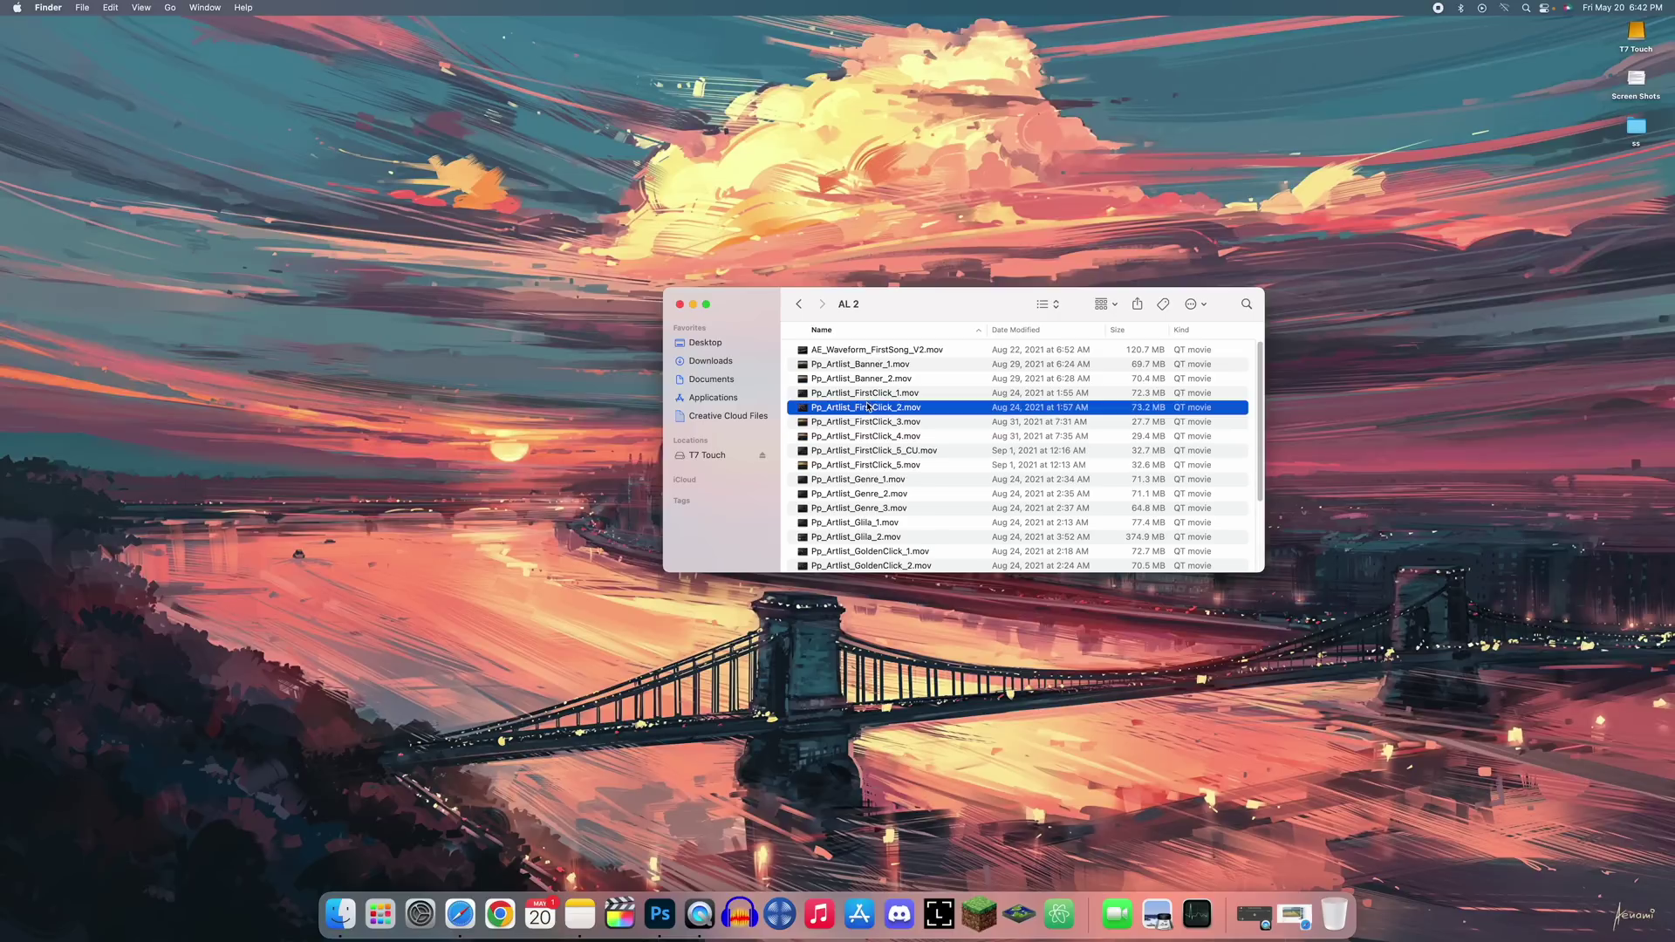
pyautogui.click(868, 408)
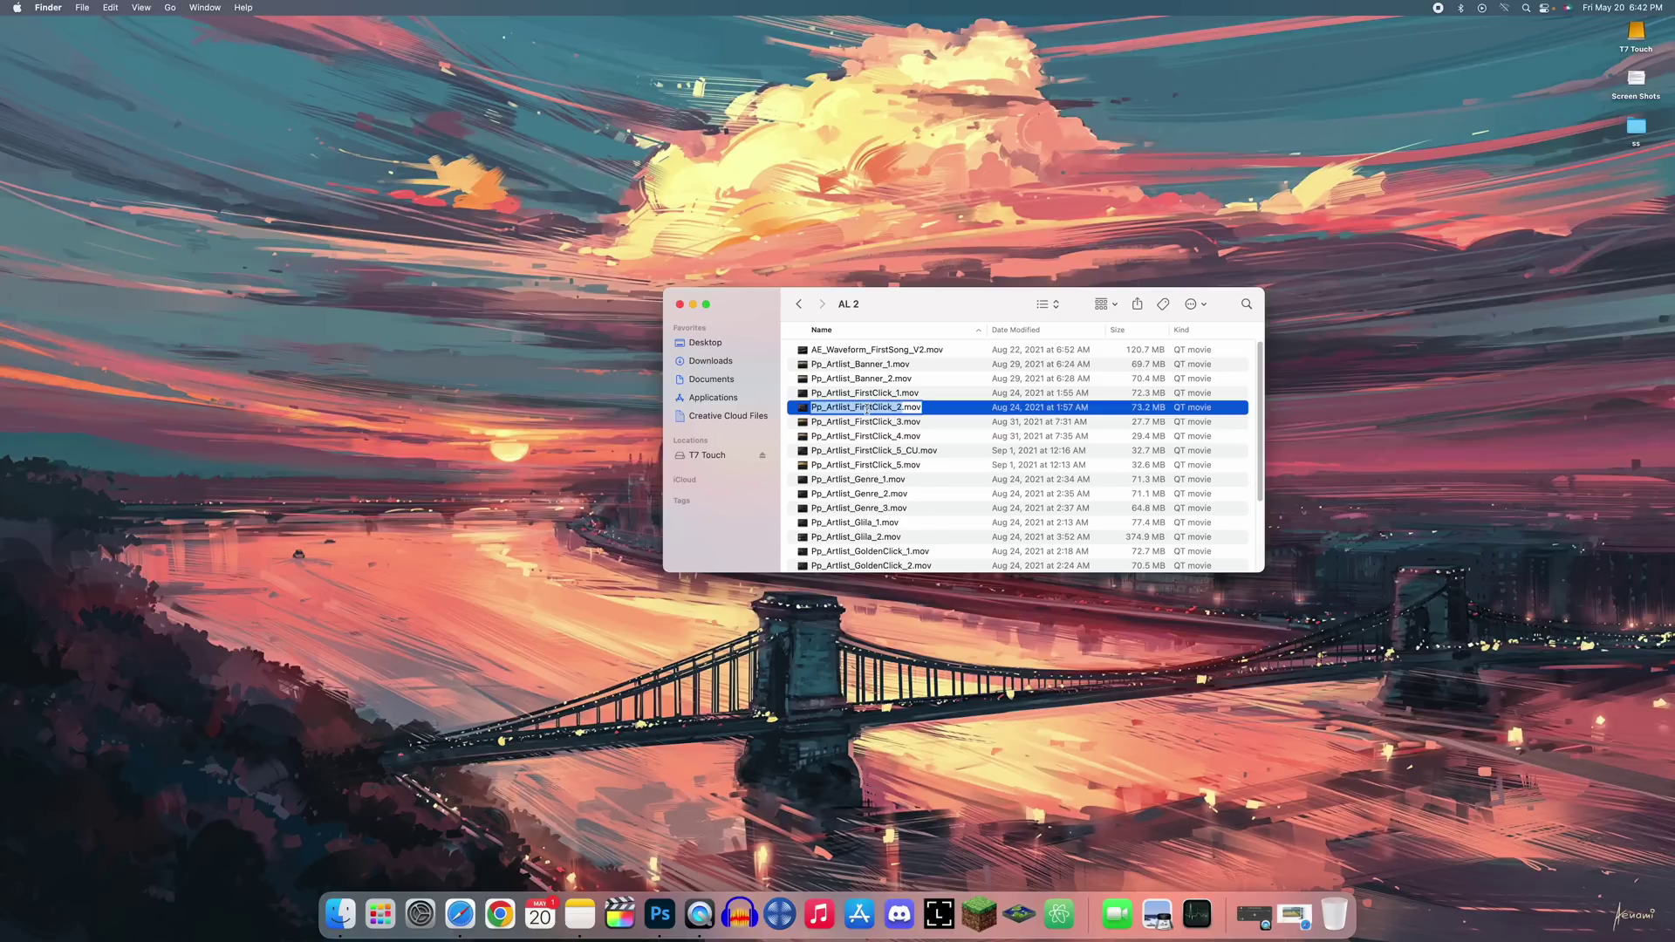
pyautogui.write('dbndjdj')
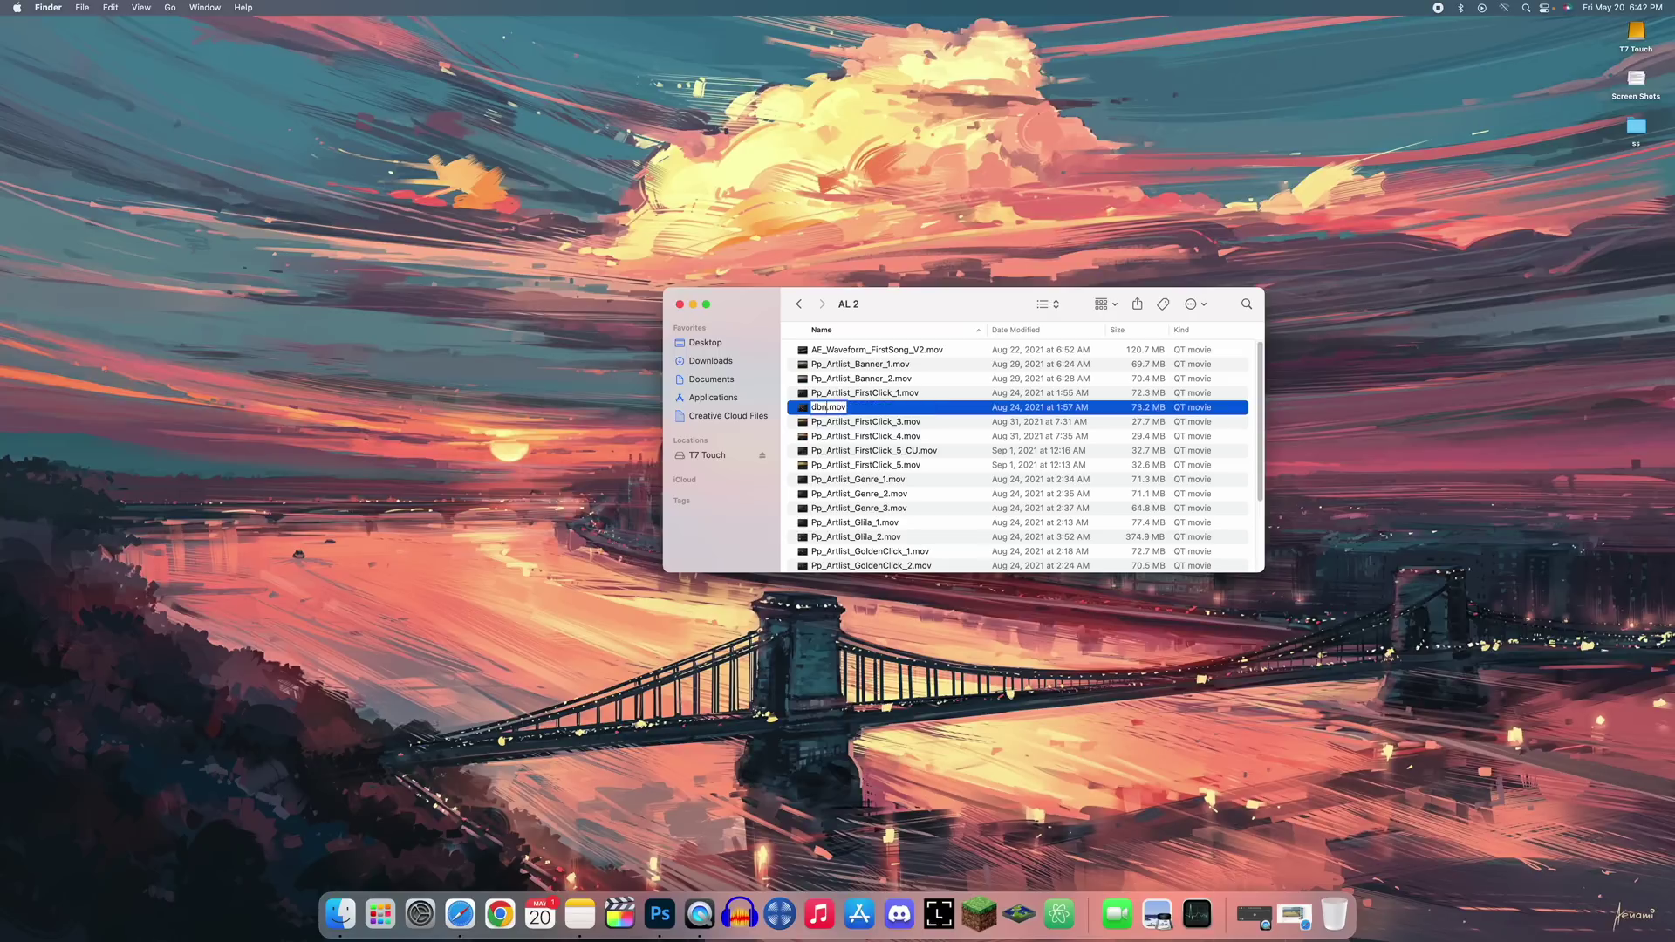
pyautogui.press('Return')
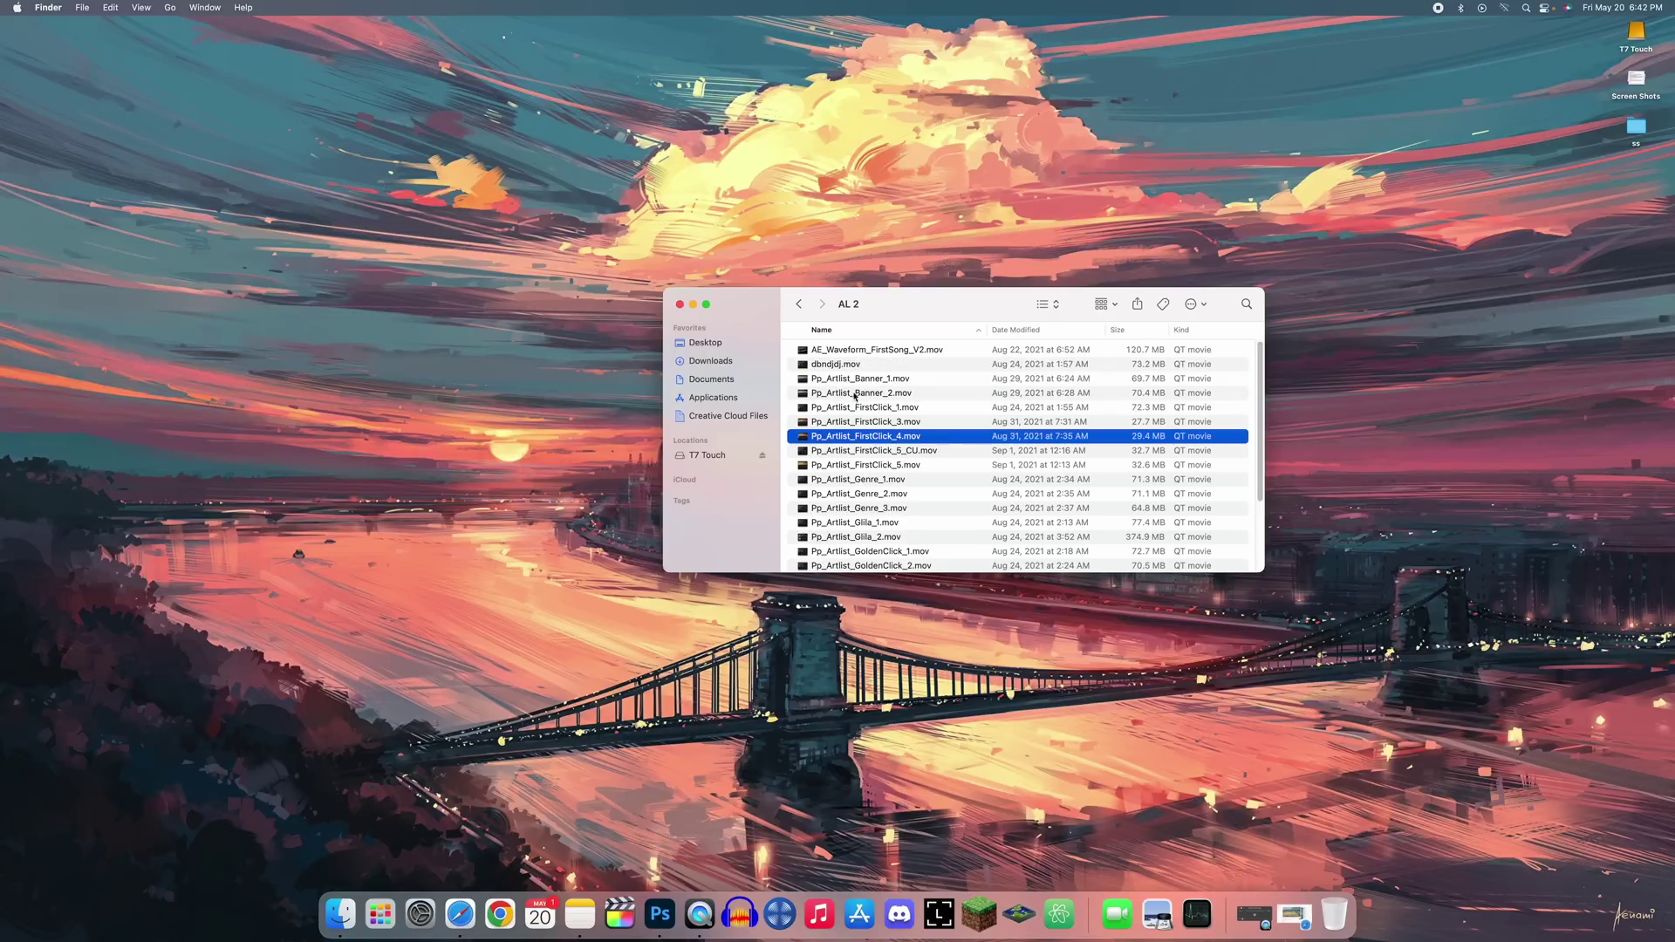
# Rename the dbndjdj.mov file as dfjdjdjd.mov.
pyautogui.click(843, 365)
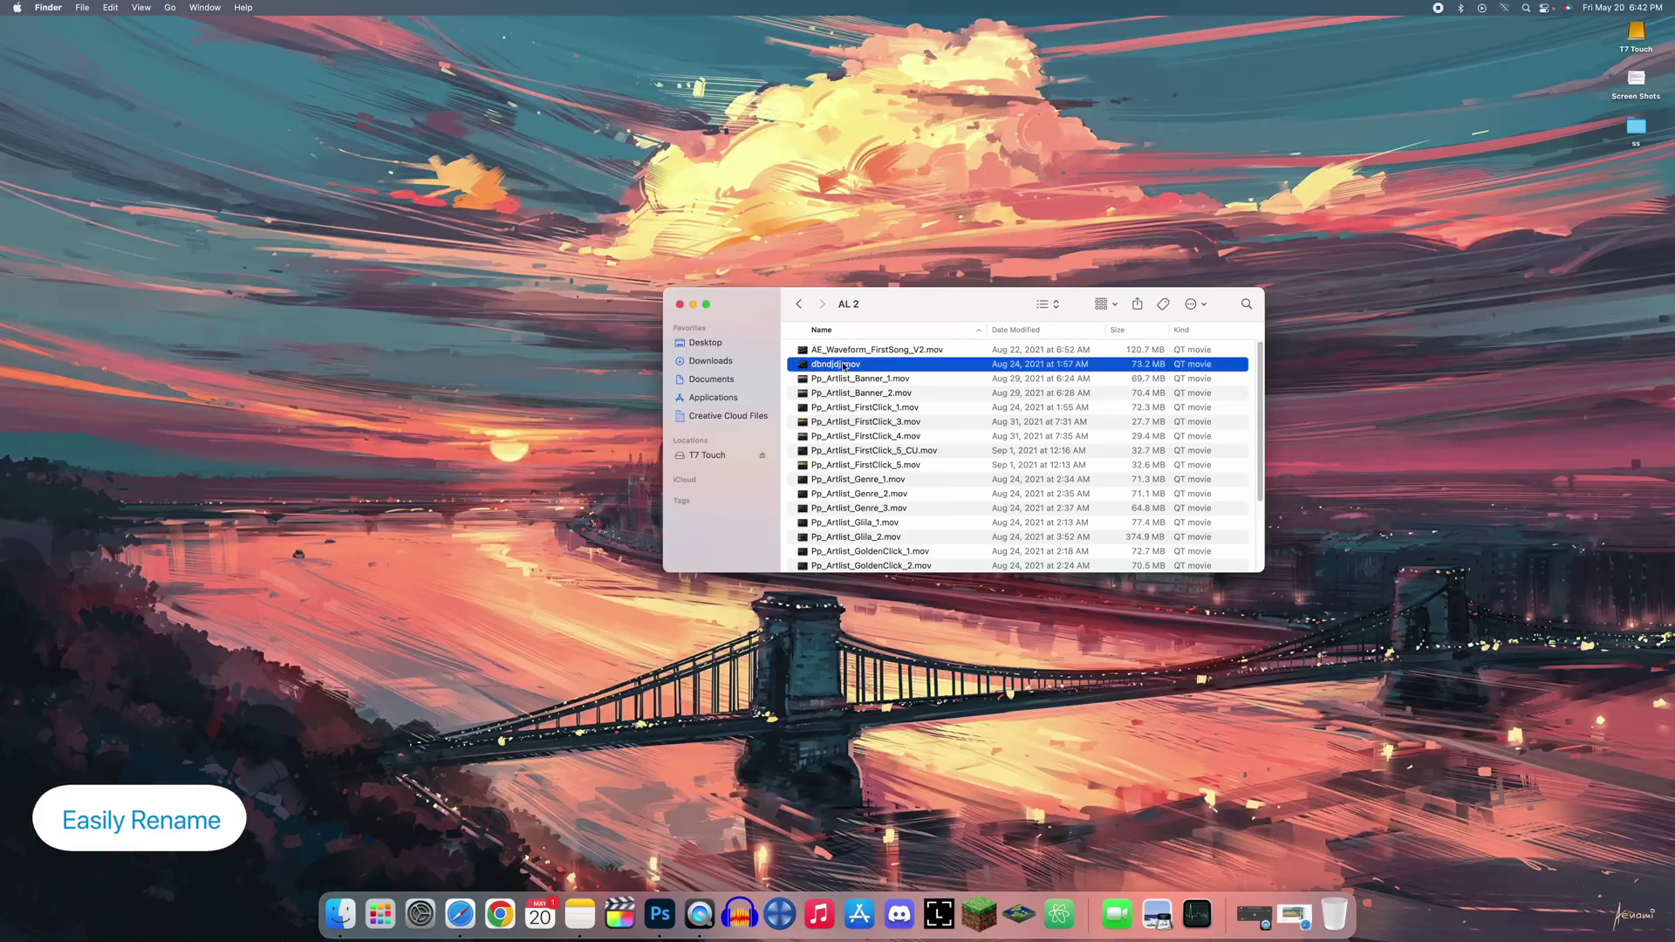
pyautogui.press('Return')
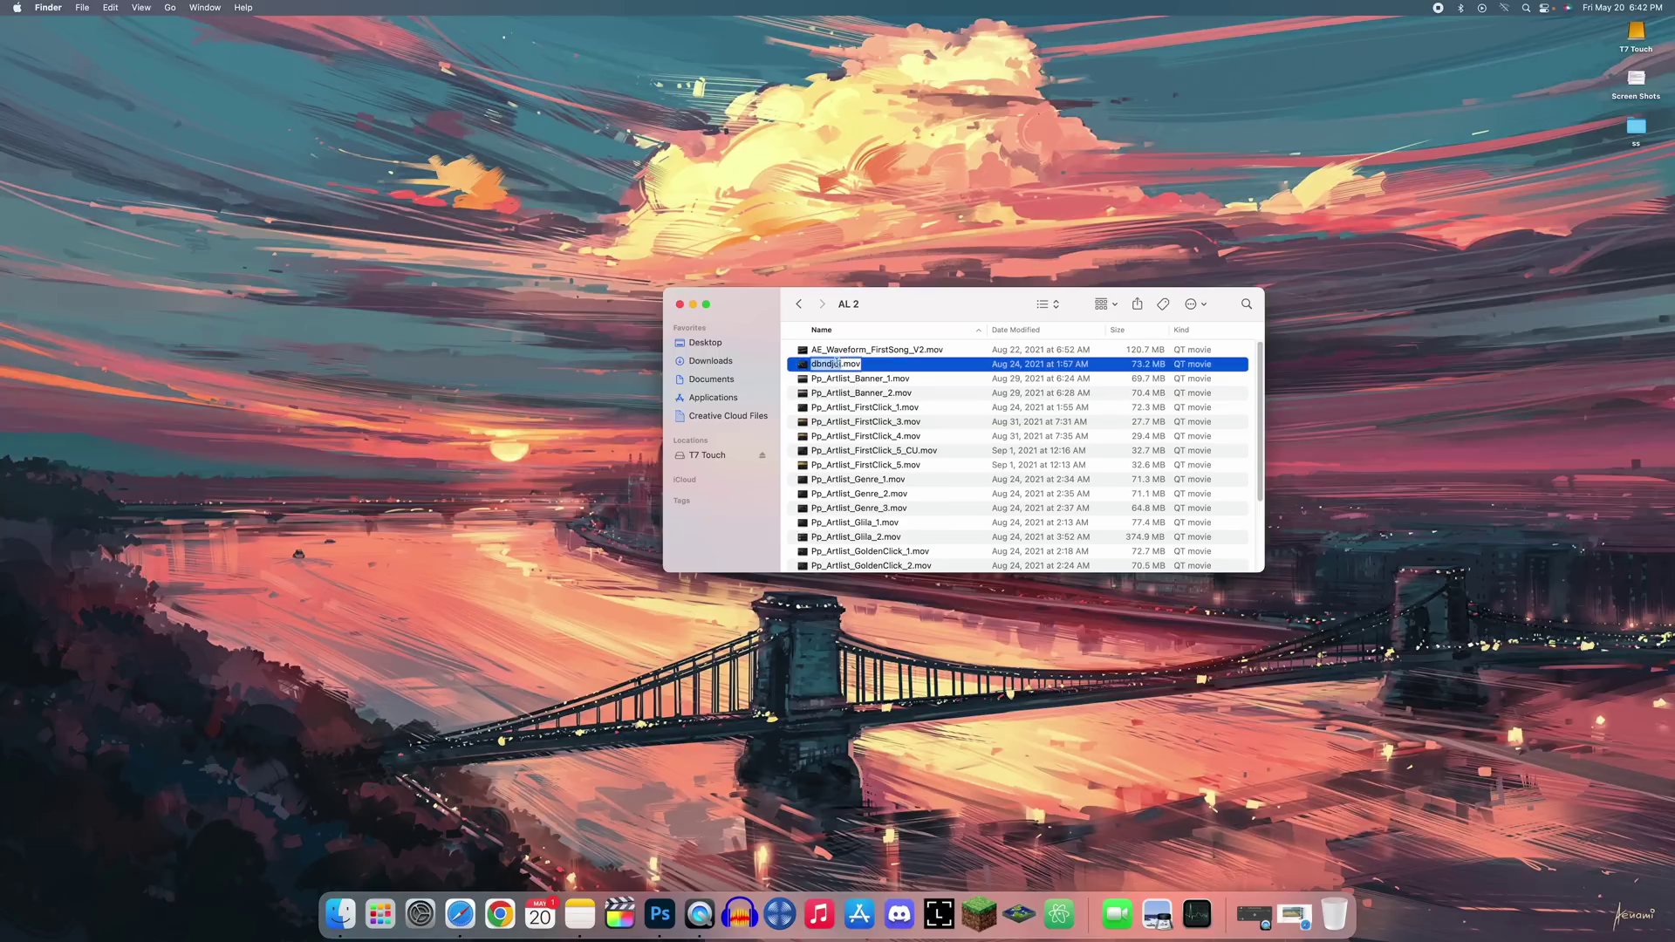
pyautogui.write('dfjdjdjd')
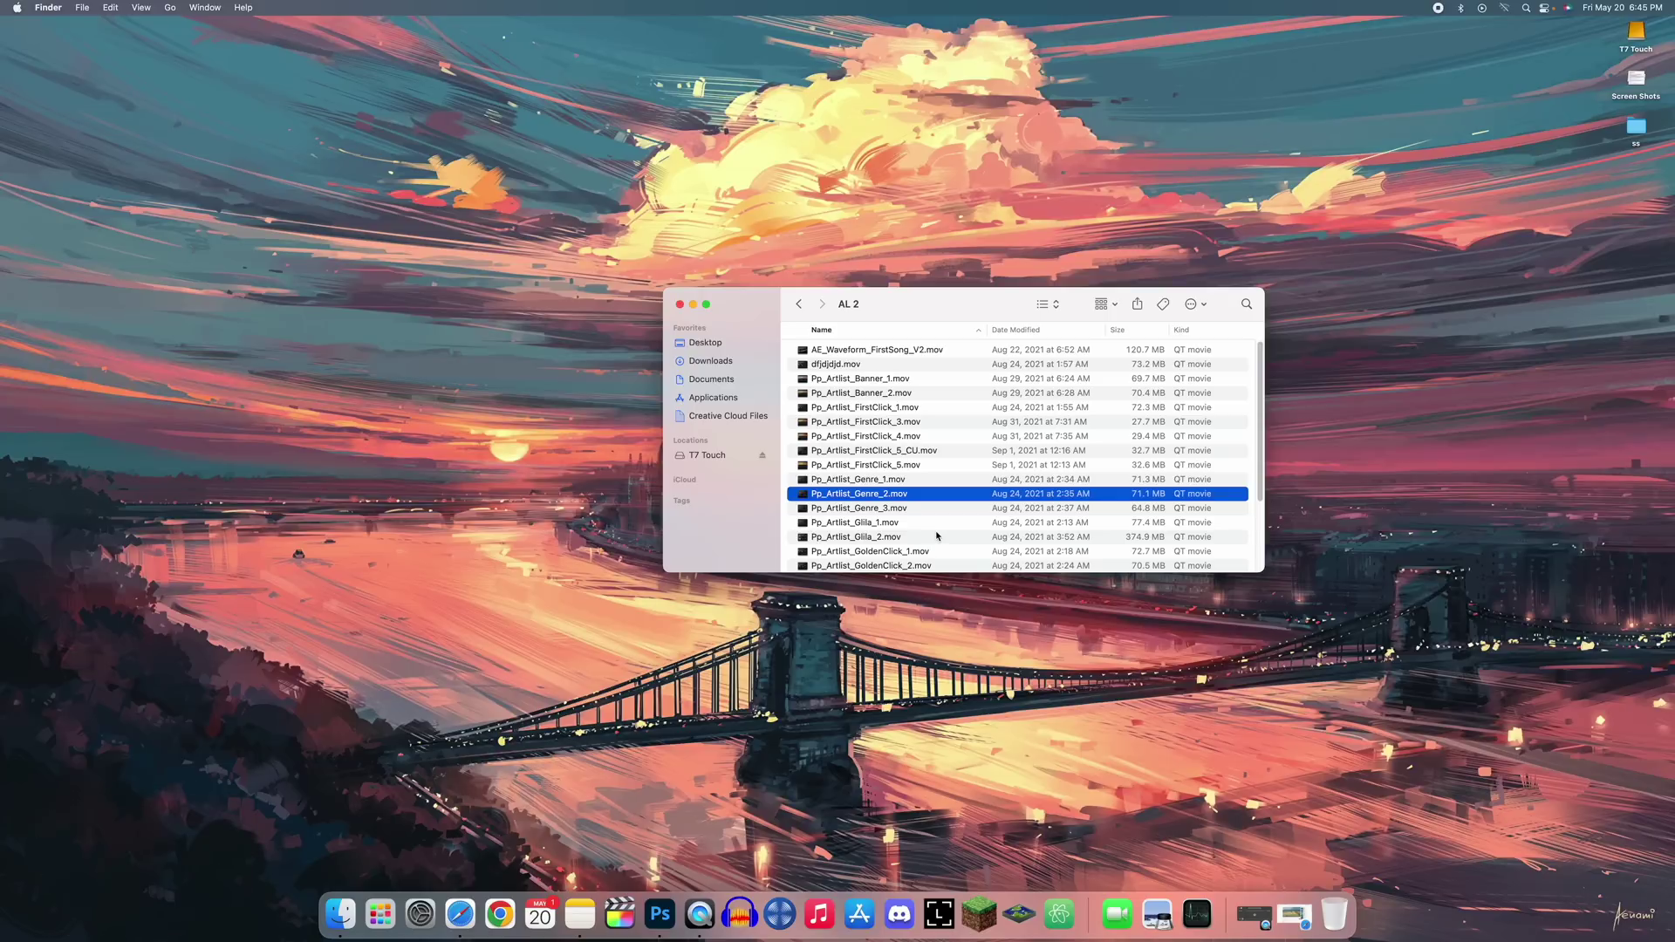
# Select all files in the AL 2 folder and start a batch rename using the Format option.
pyautogui.press('super+a')
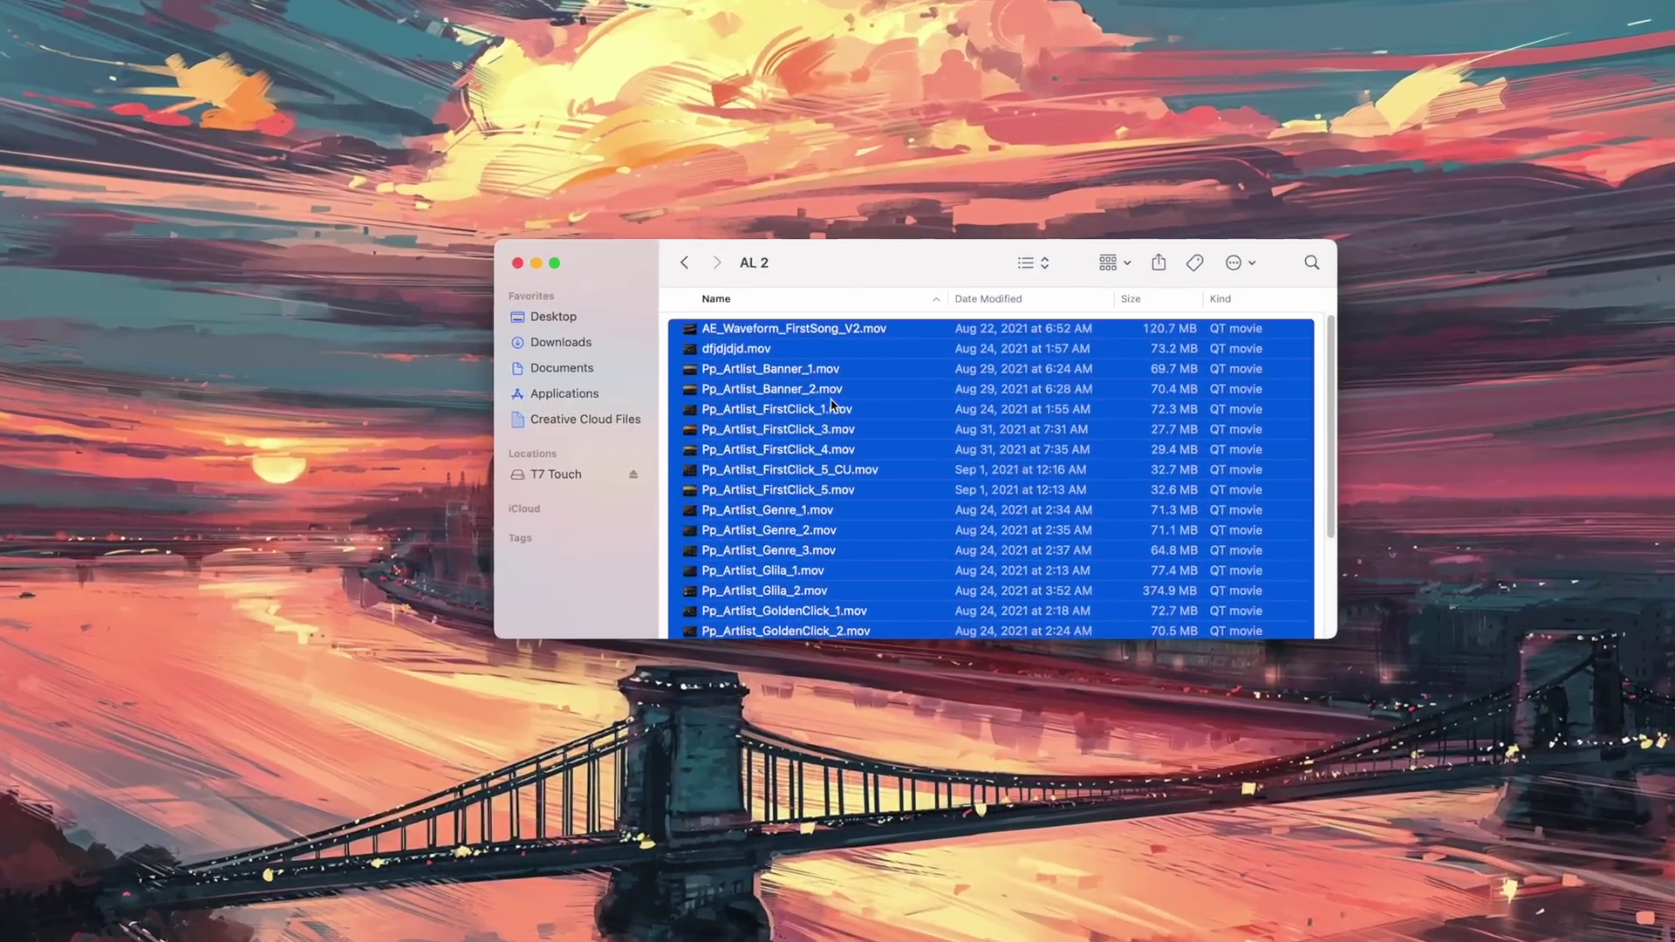
pyautogui.scroll(-3, 905, 406)
pyautogui.scroll(2, 904, 401)
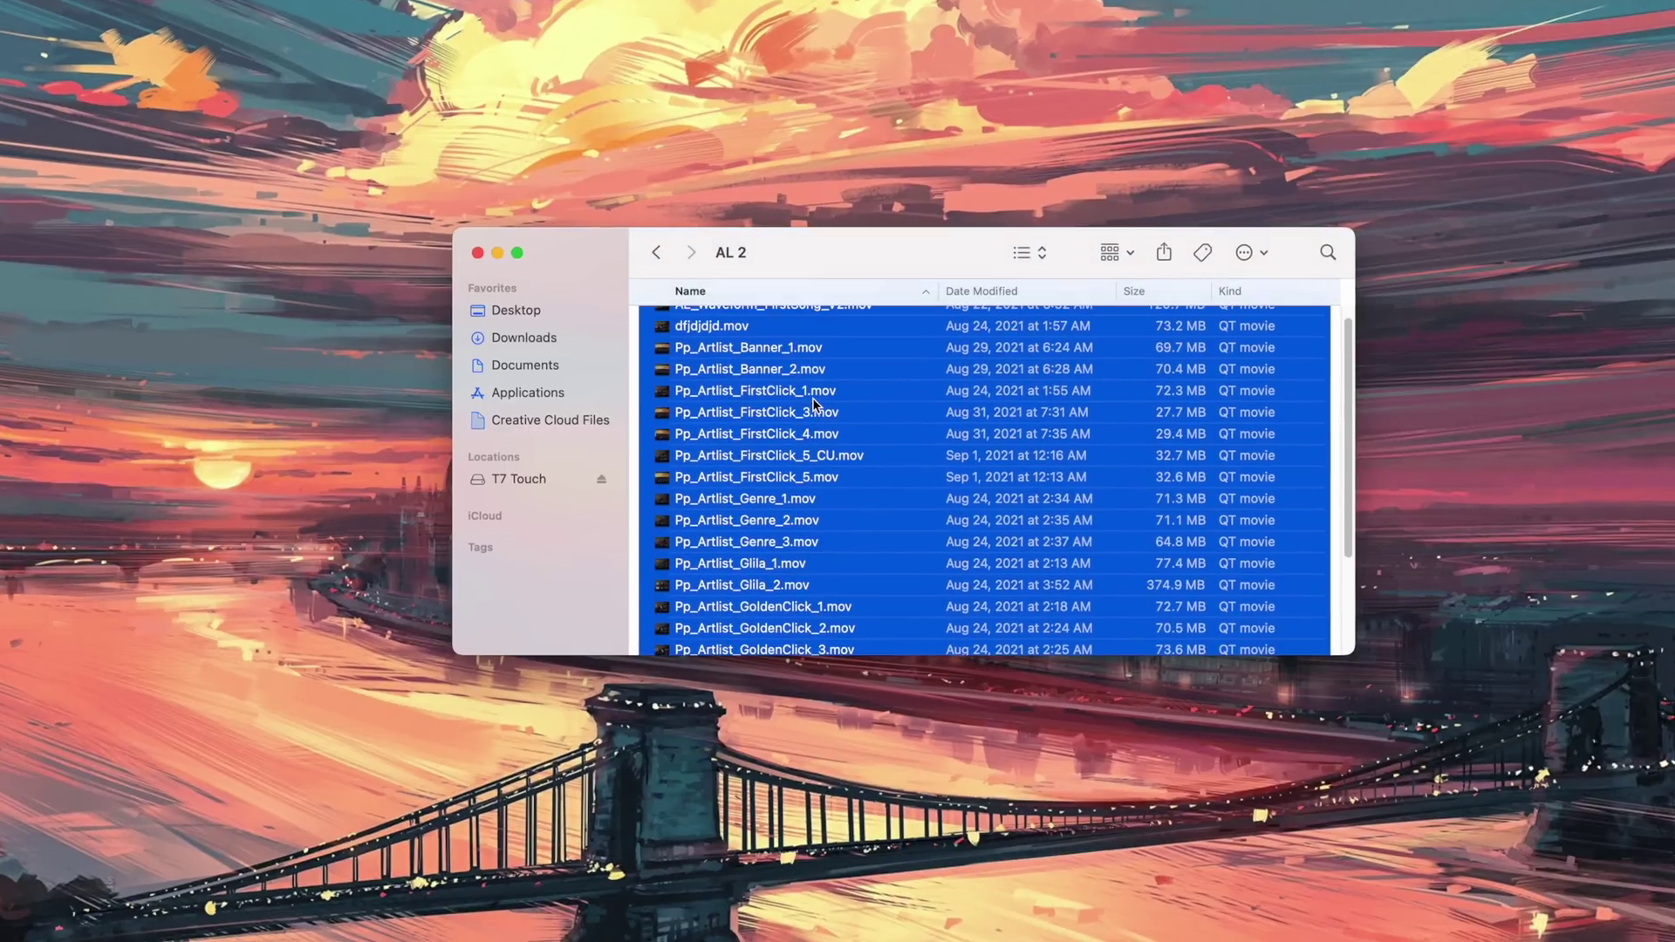
pyautogui.rightClick(750, 398)
pyautogui.click(808, 535)
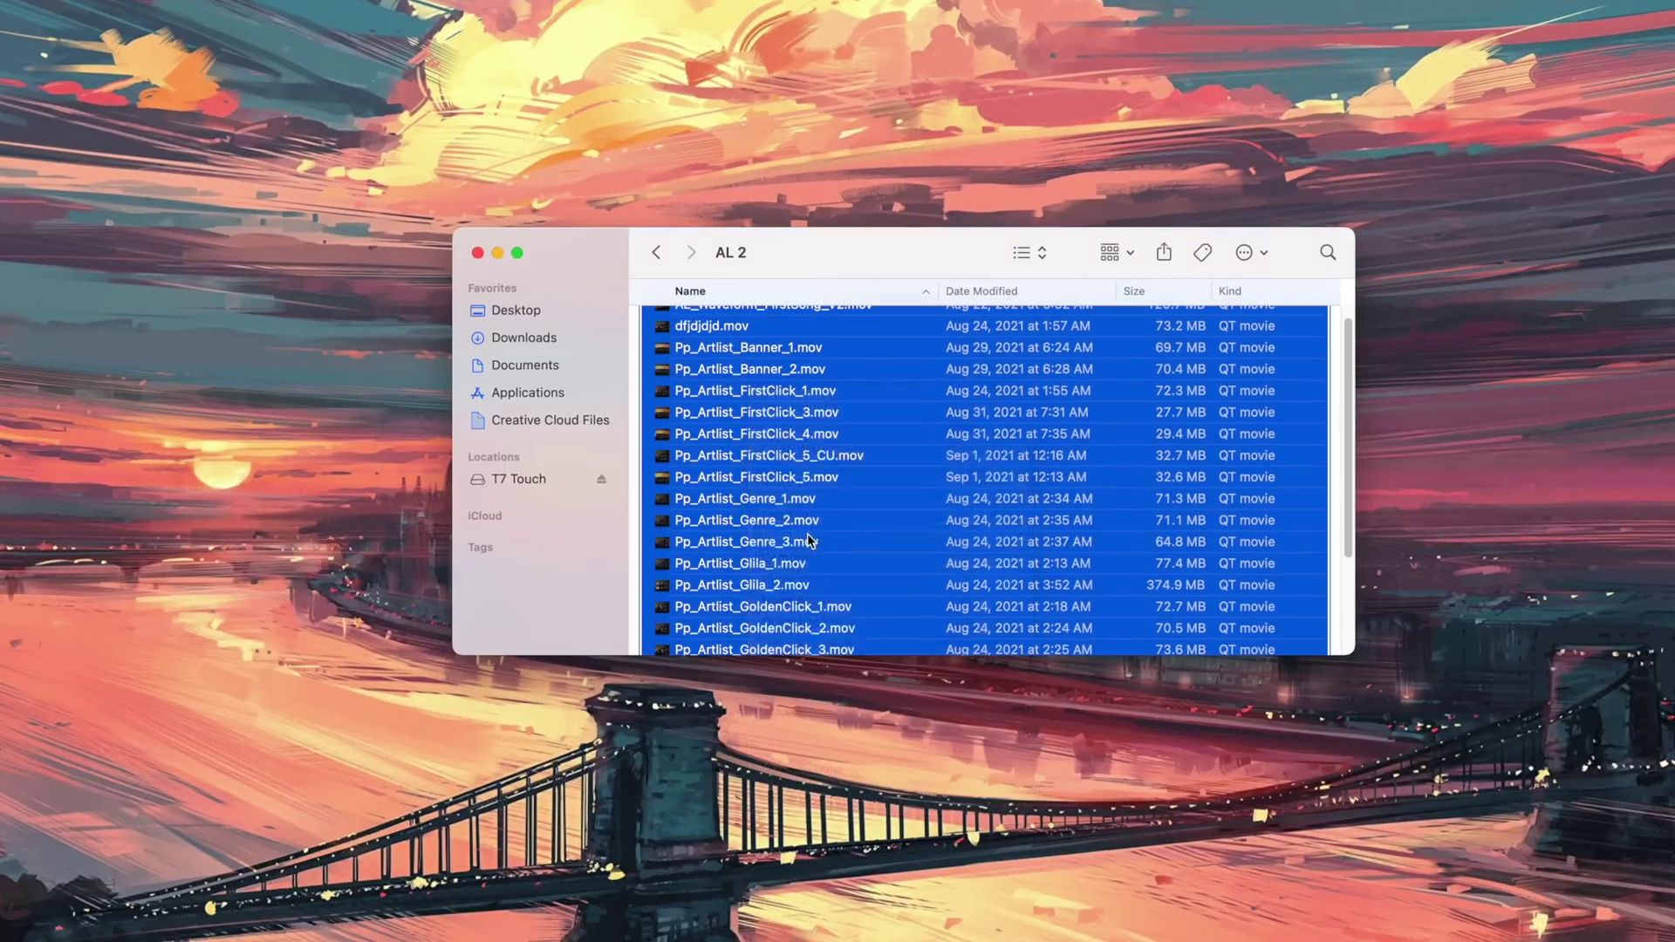
pyautogui.click(743, 425)
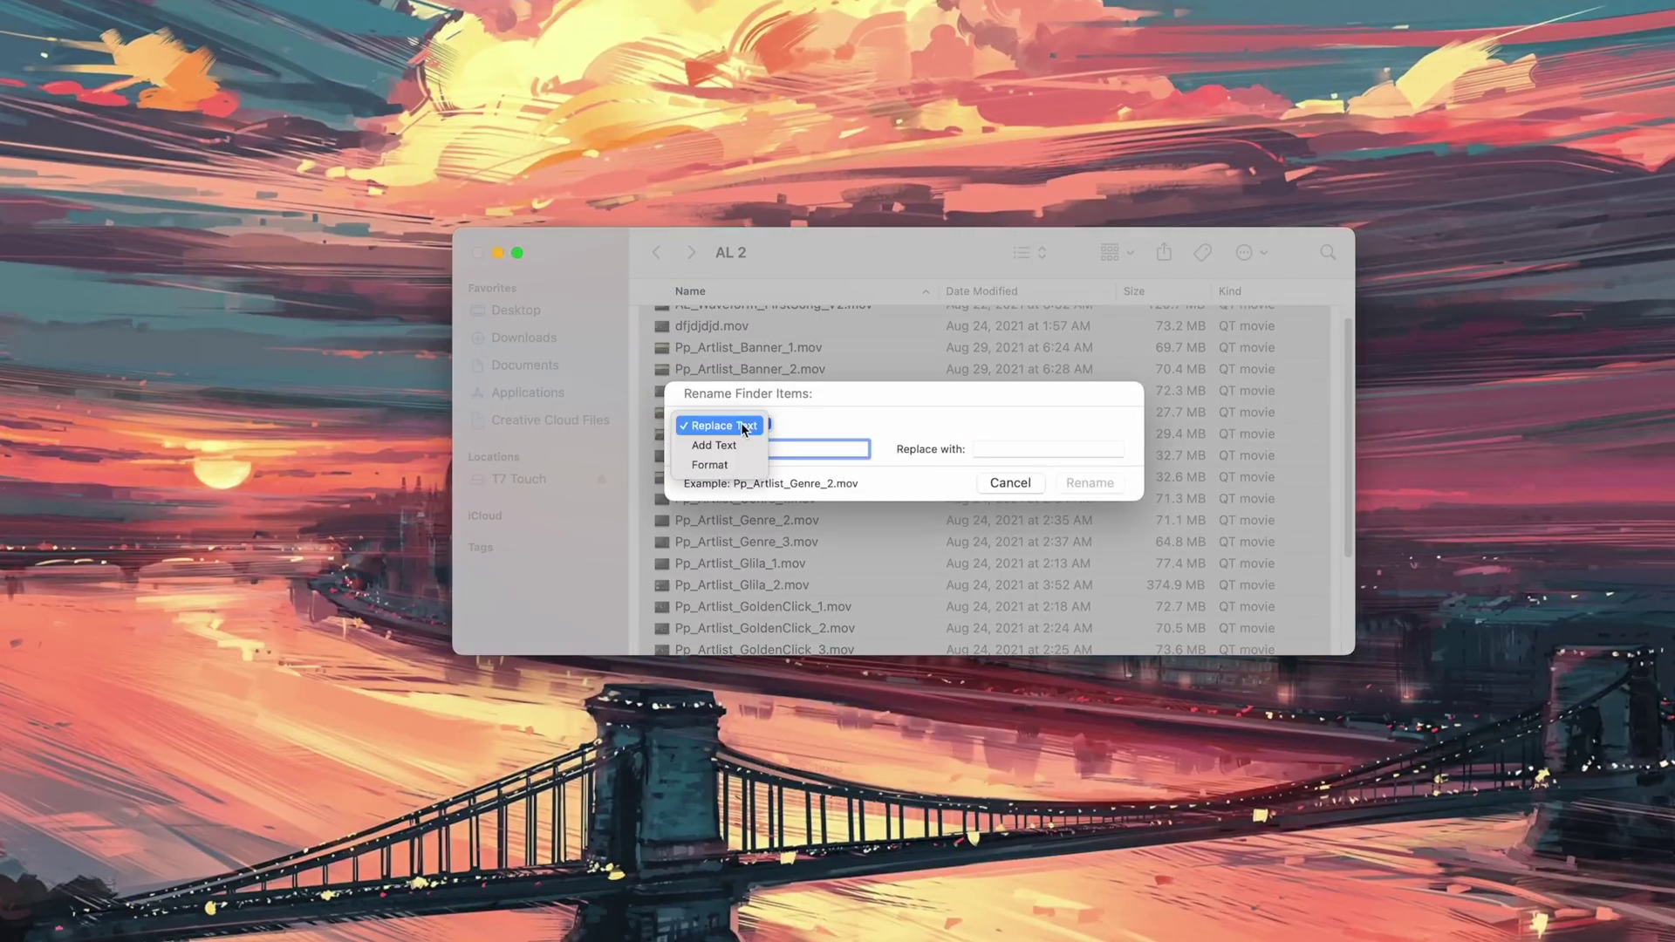
pyautogui.click(735, 467)
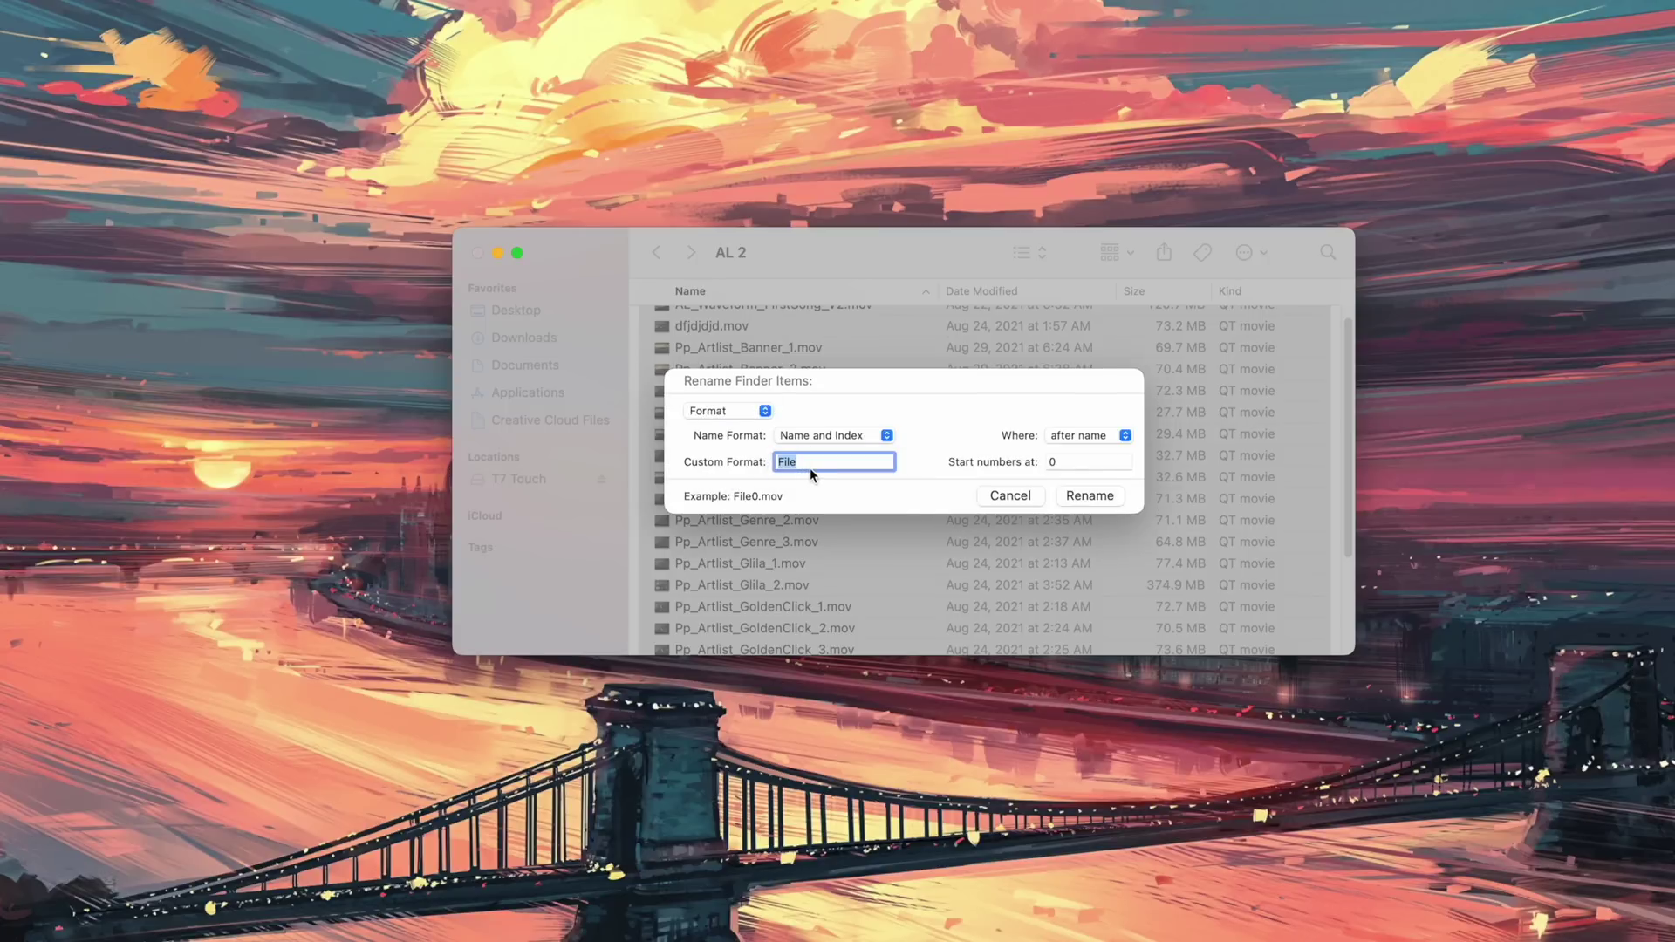
# Rename the selected files with the custom format testing, with index numbers after the name starting at 9.
pyautogui.write('testimg')
pyautogui.press('BackSpace')
pyautogui.write('ng')
pyautogui.press('BackSpace')
pyautogui.click(1051, 463)
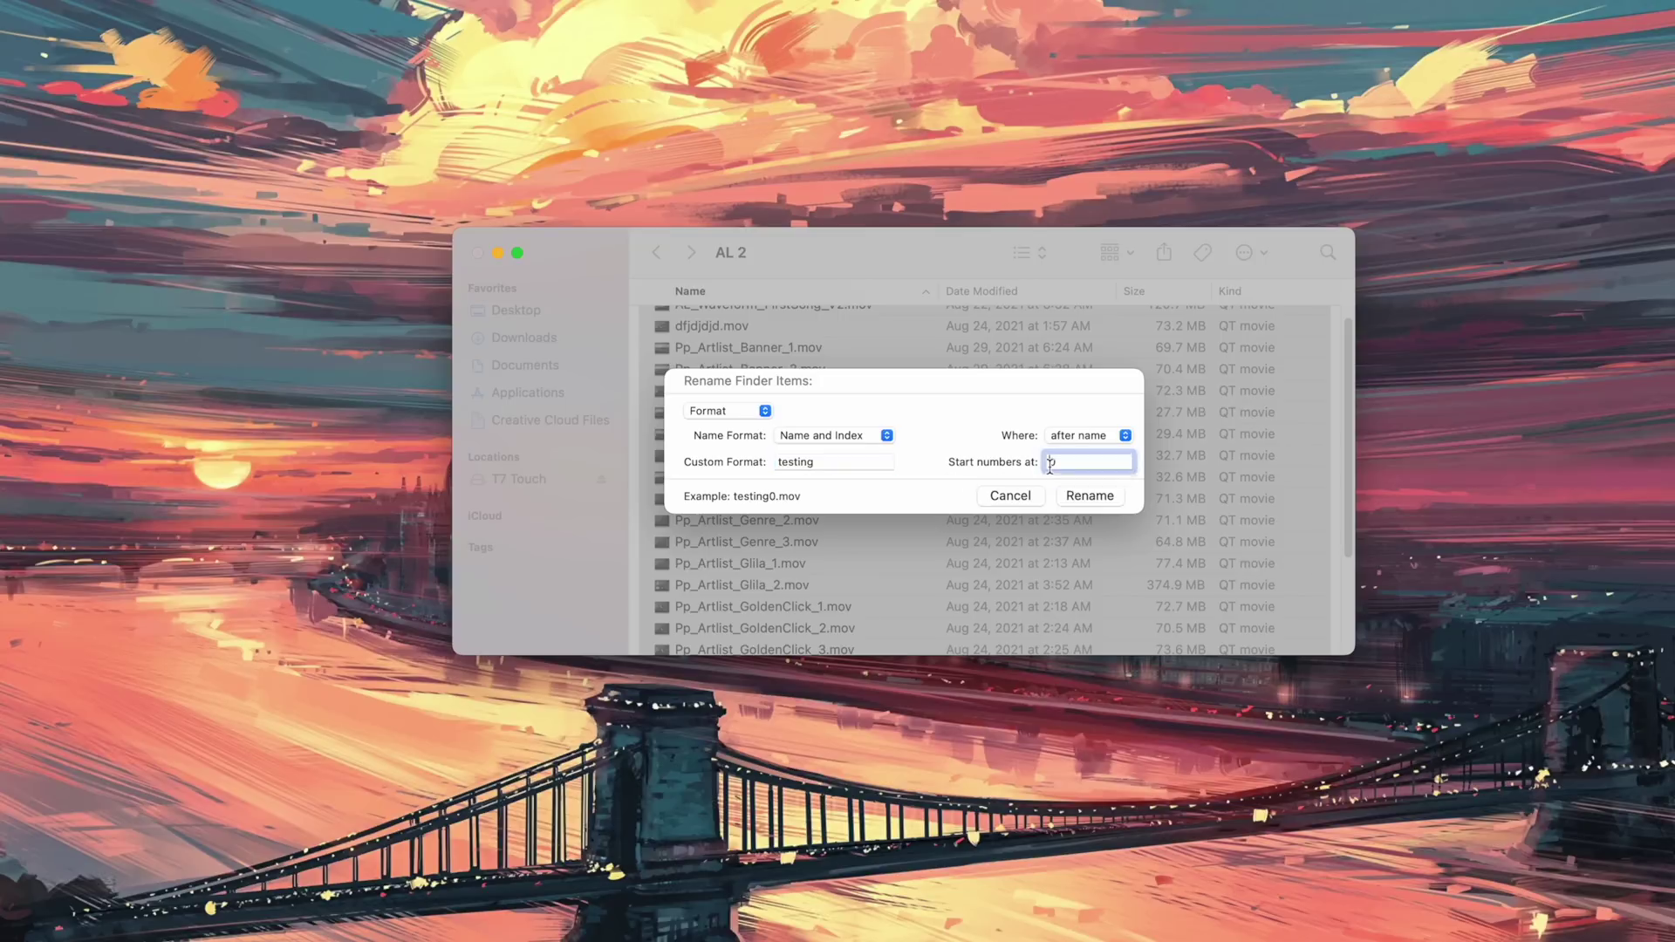
pyautogui.click(1099, 436)
pyautogui.click(1084, 447)
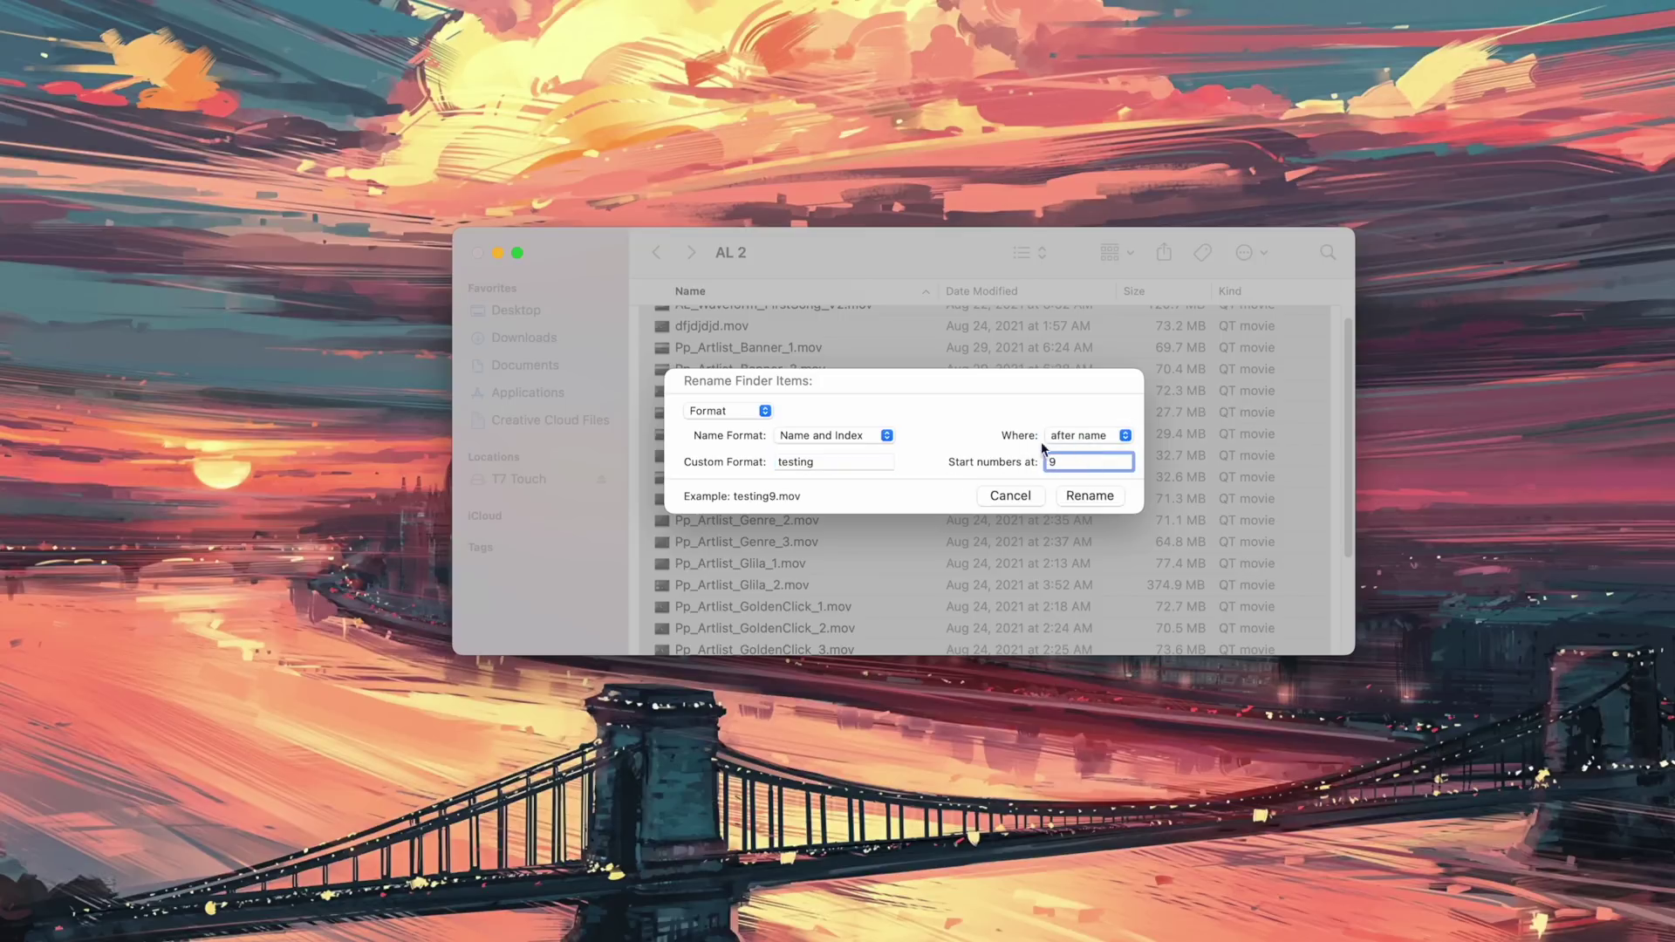
pyautogui.click(1090, 495)
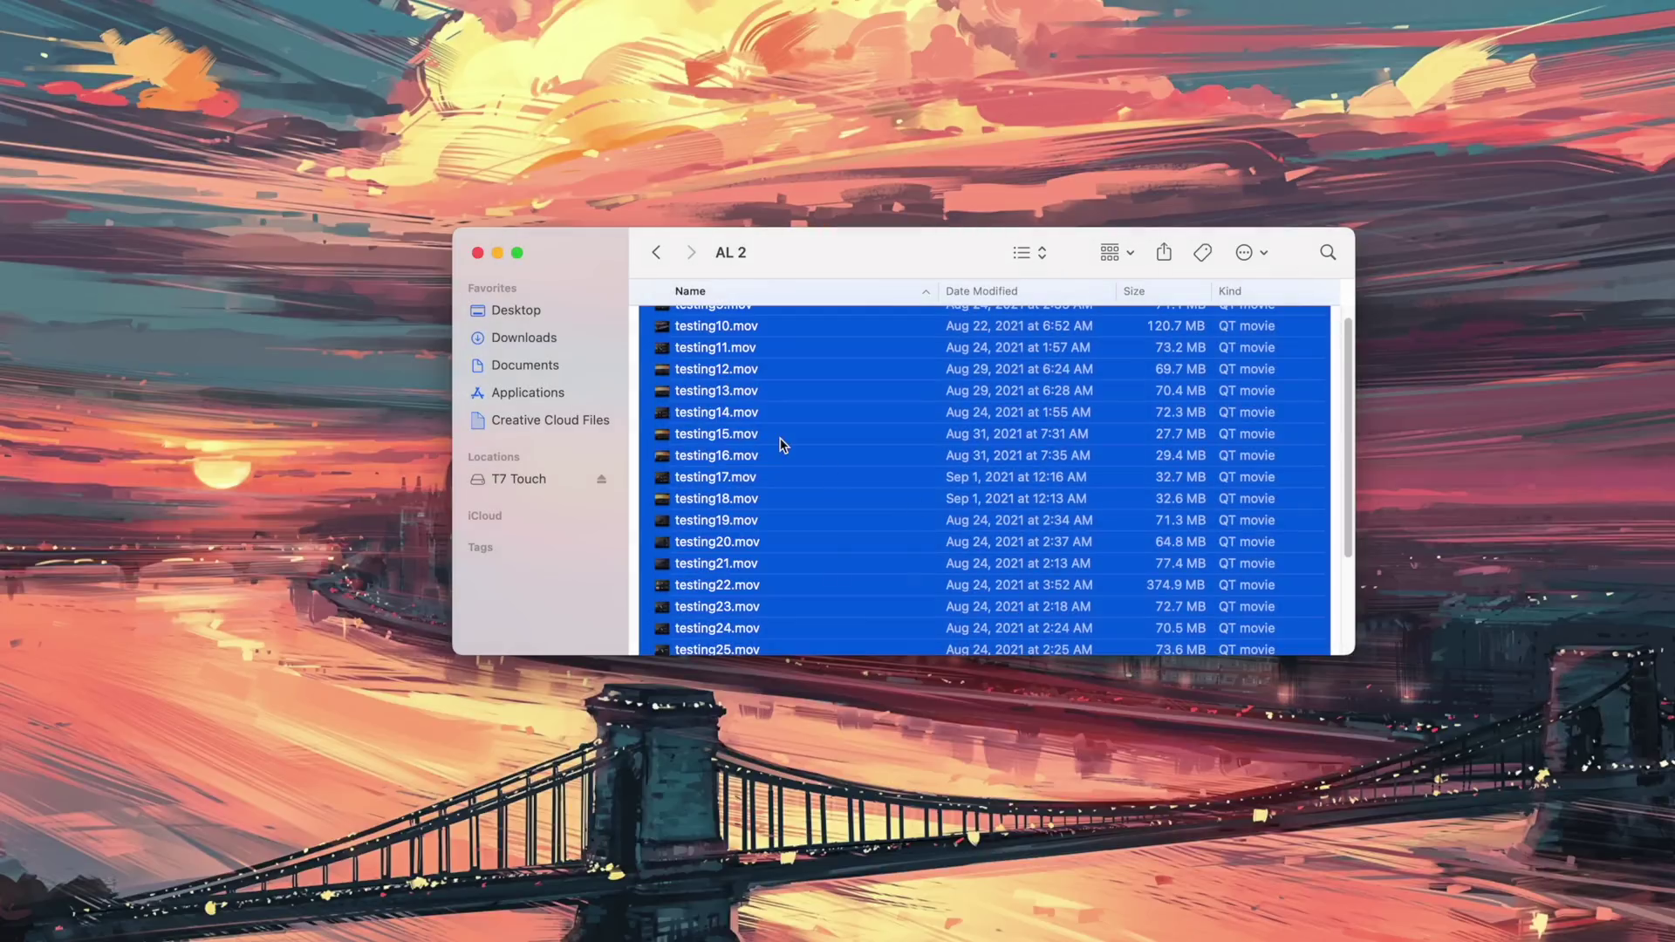
pyautogui.scroll(2, 778, 442)
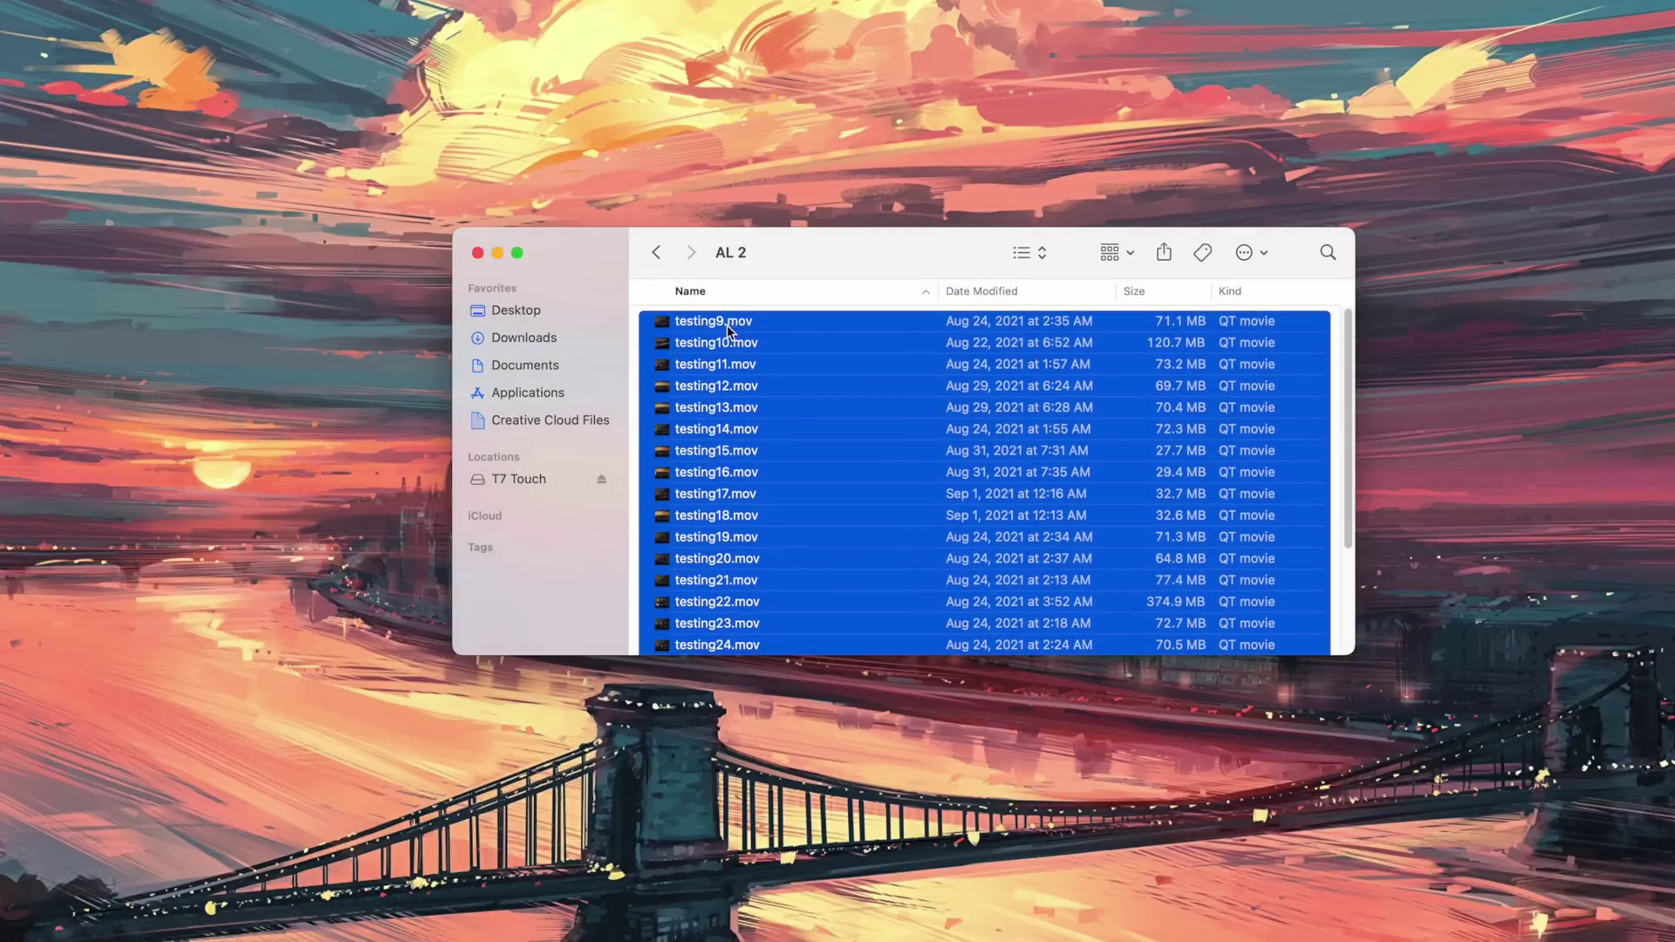
pyautogui.scroll(-6, 728, 325)
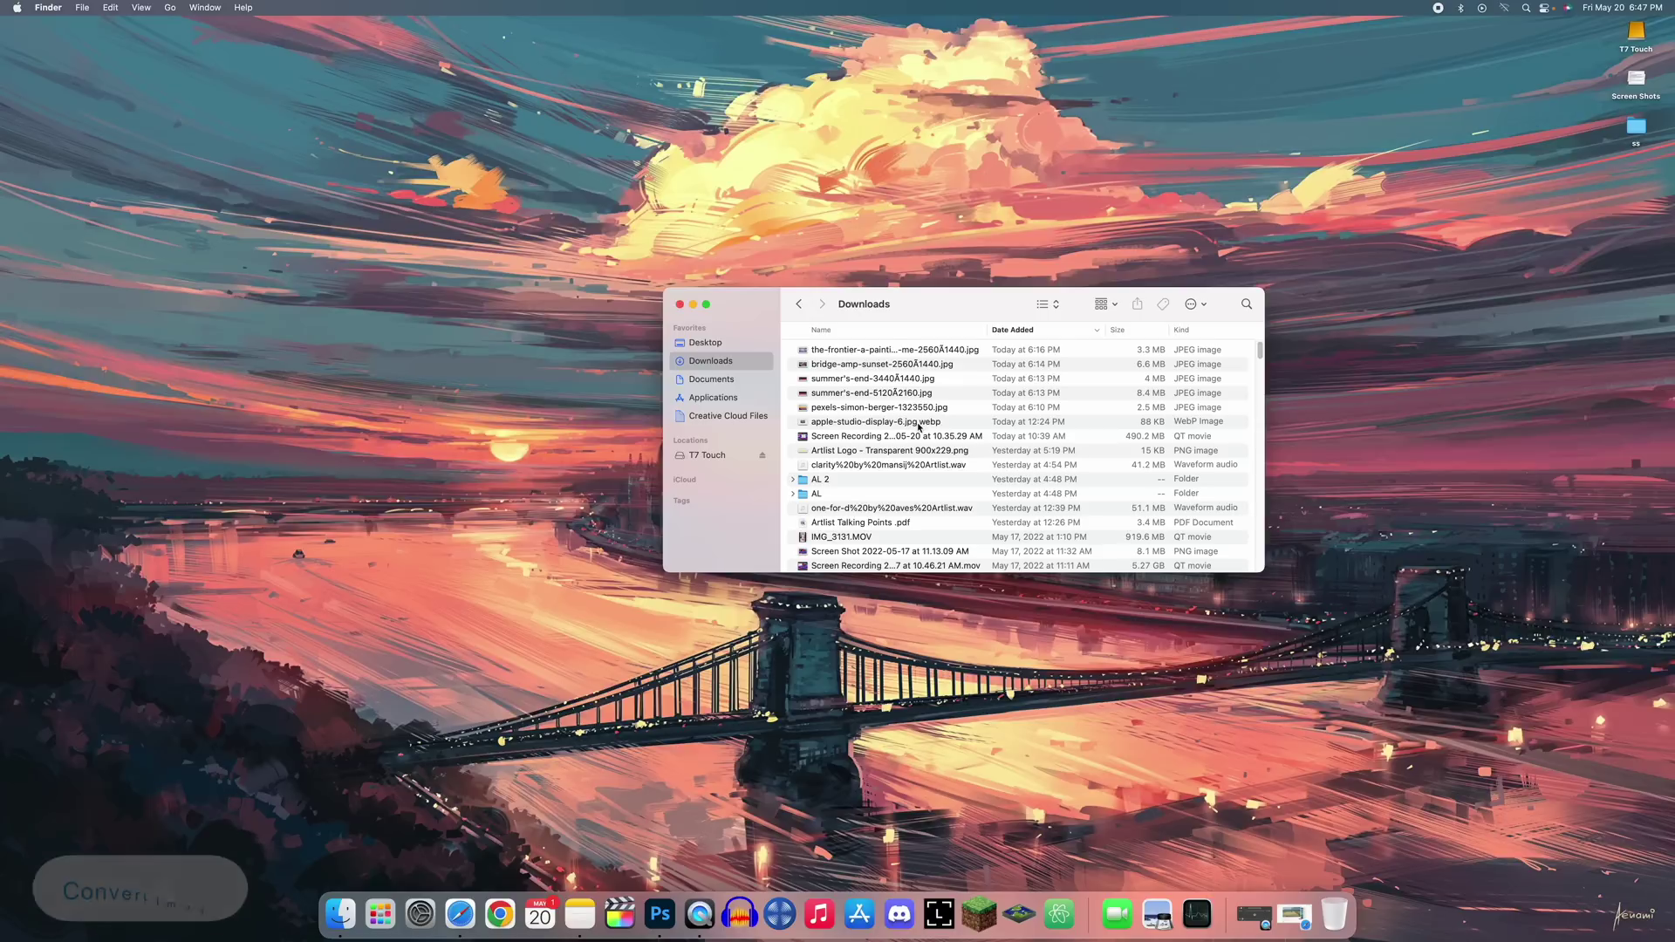
# Convert apple-studio-display-6.jpg.webp in the Downloads folder to a PNG at actual size, keeping the suggested file name.
pyautogui.rightClick(918, 428)
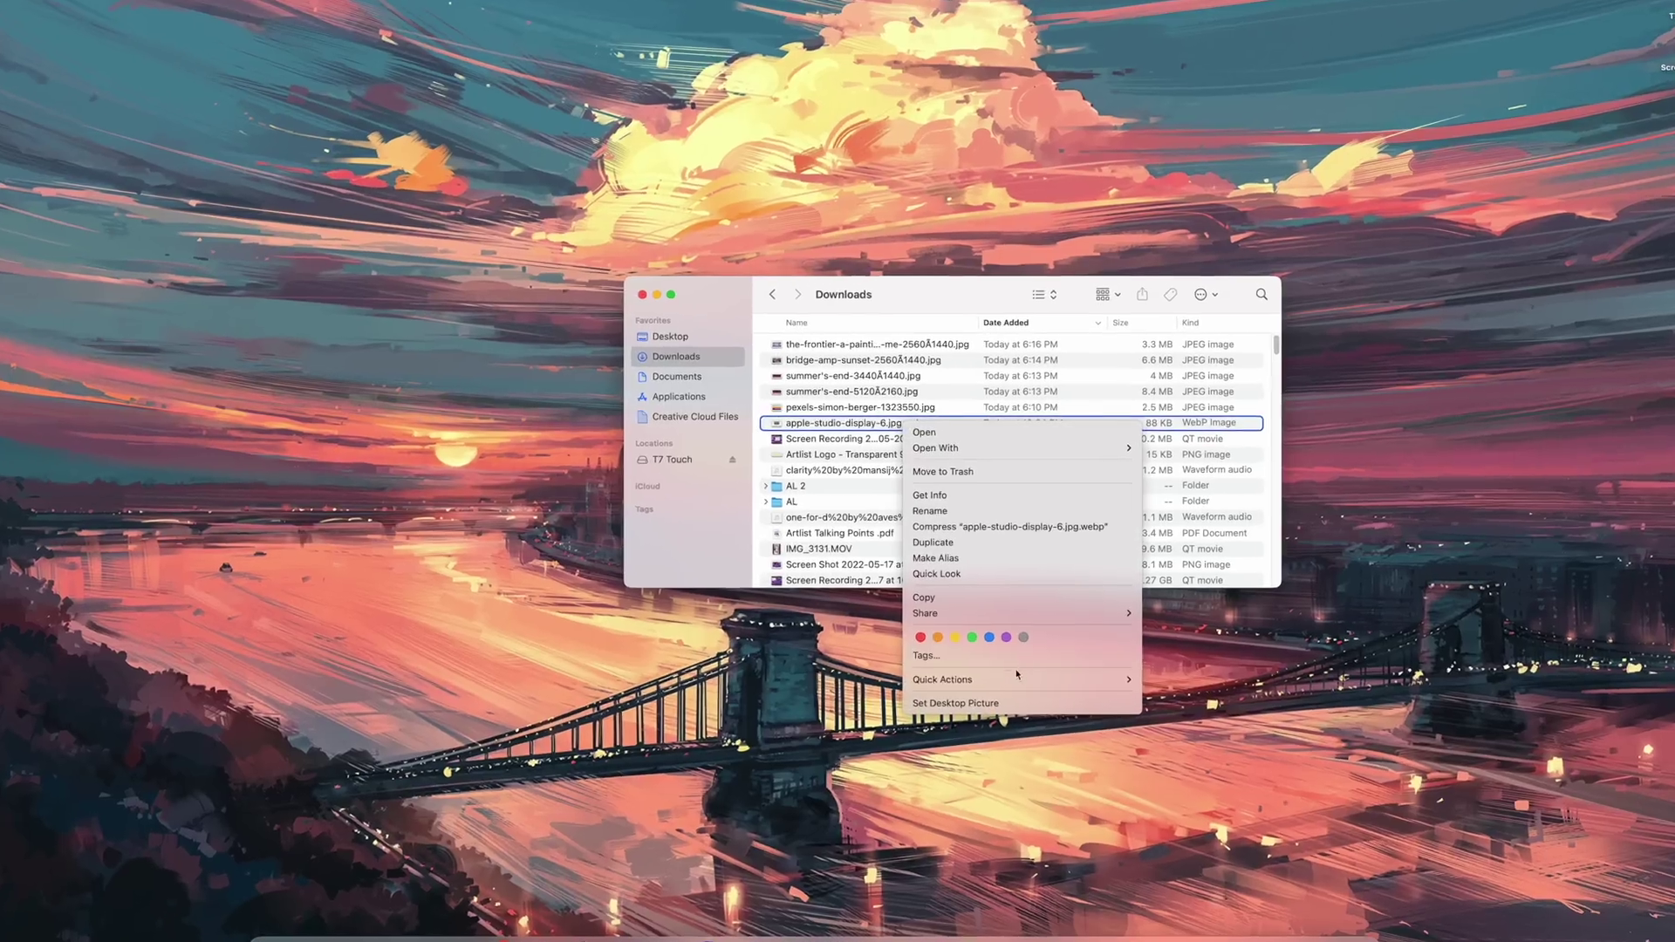
pyautogui.moveTo(1047, 656)
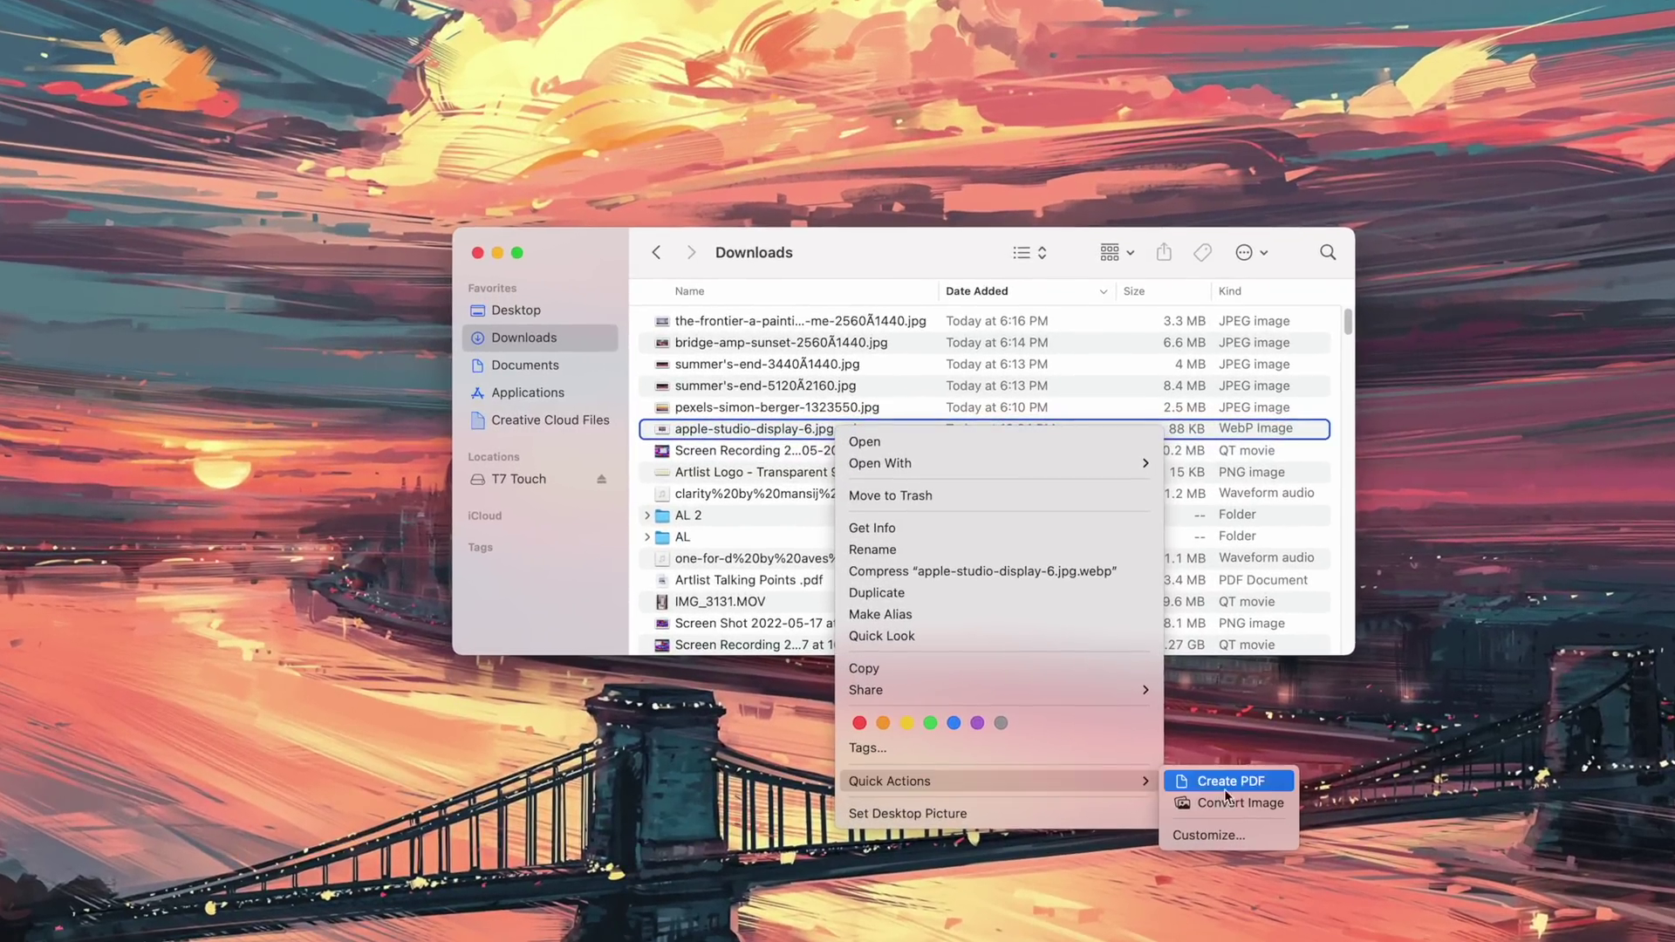
pyautogui.click(1241, 803)
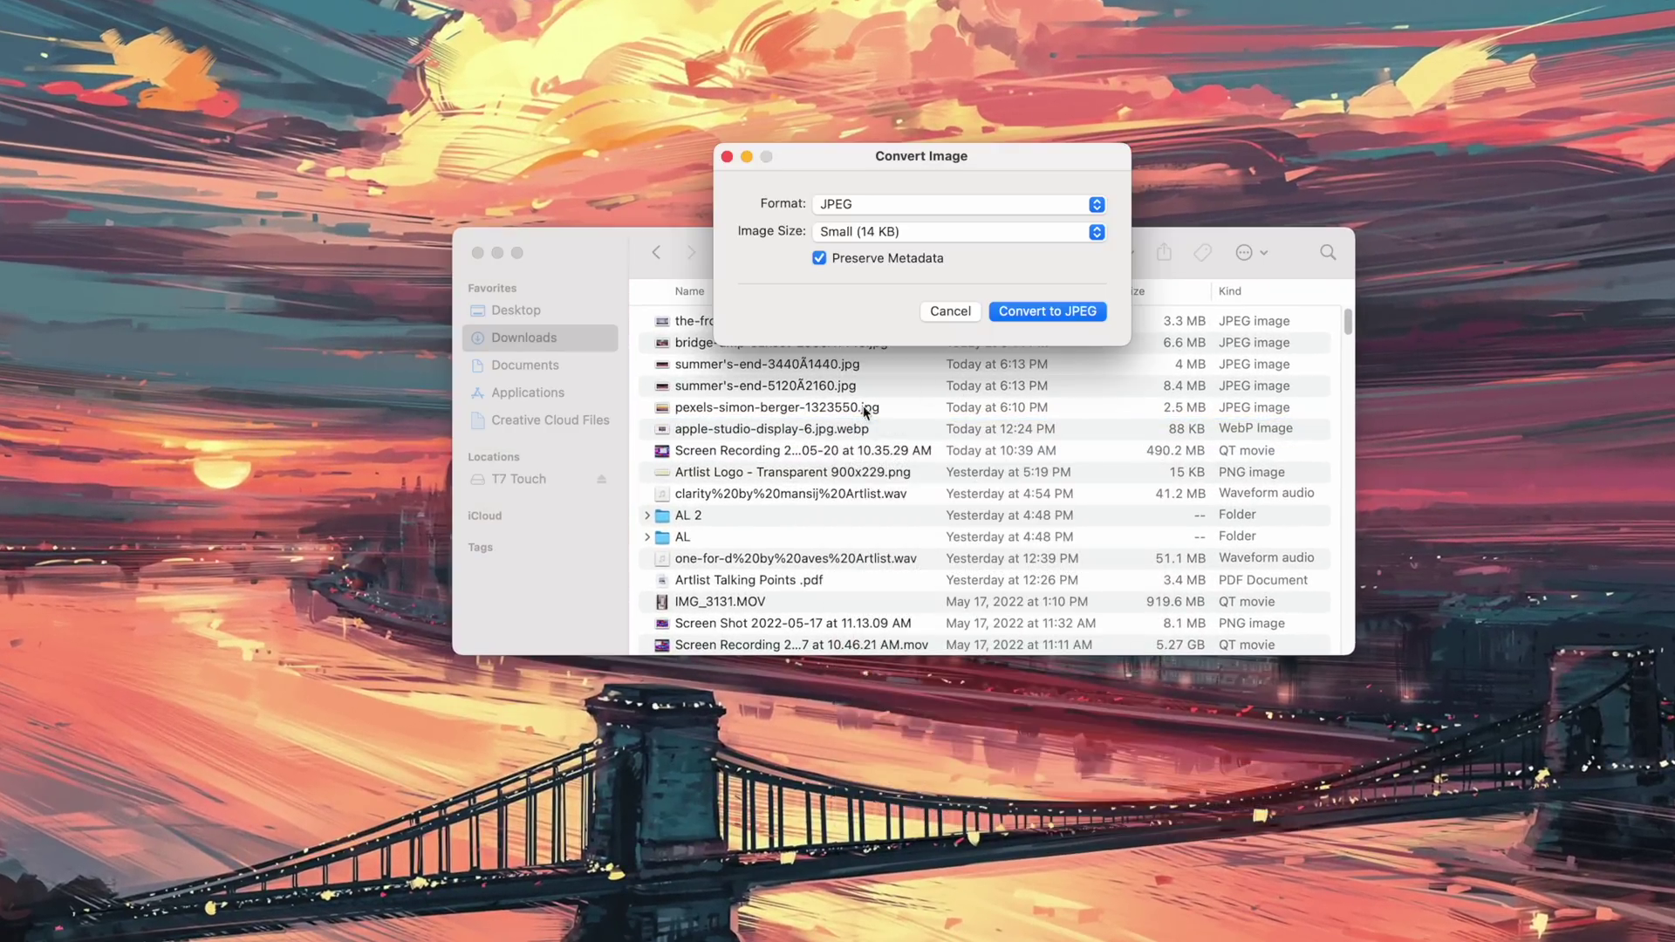
pyautogui.click(871, 205)
pyautogui.click(871, 232)
pyautogui.click(907, 233)
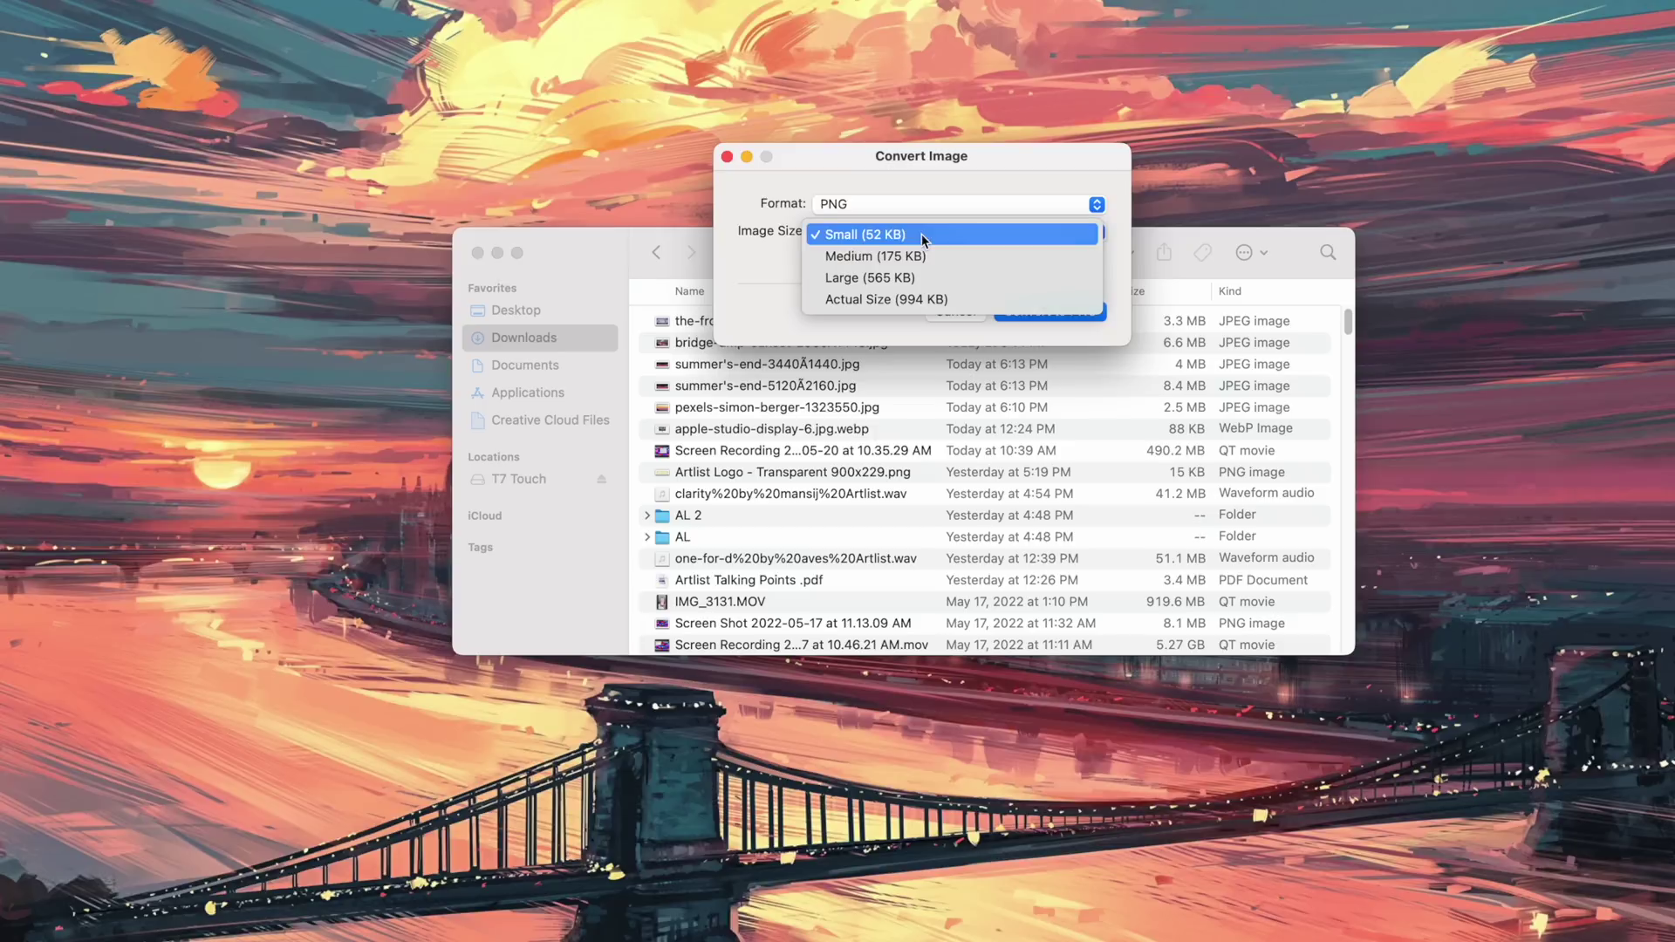
pyautogui.click(930, 300)
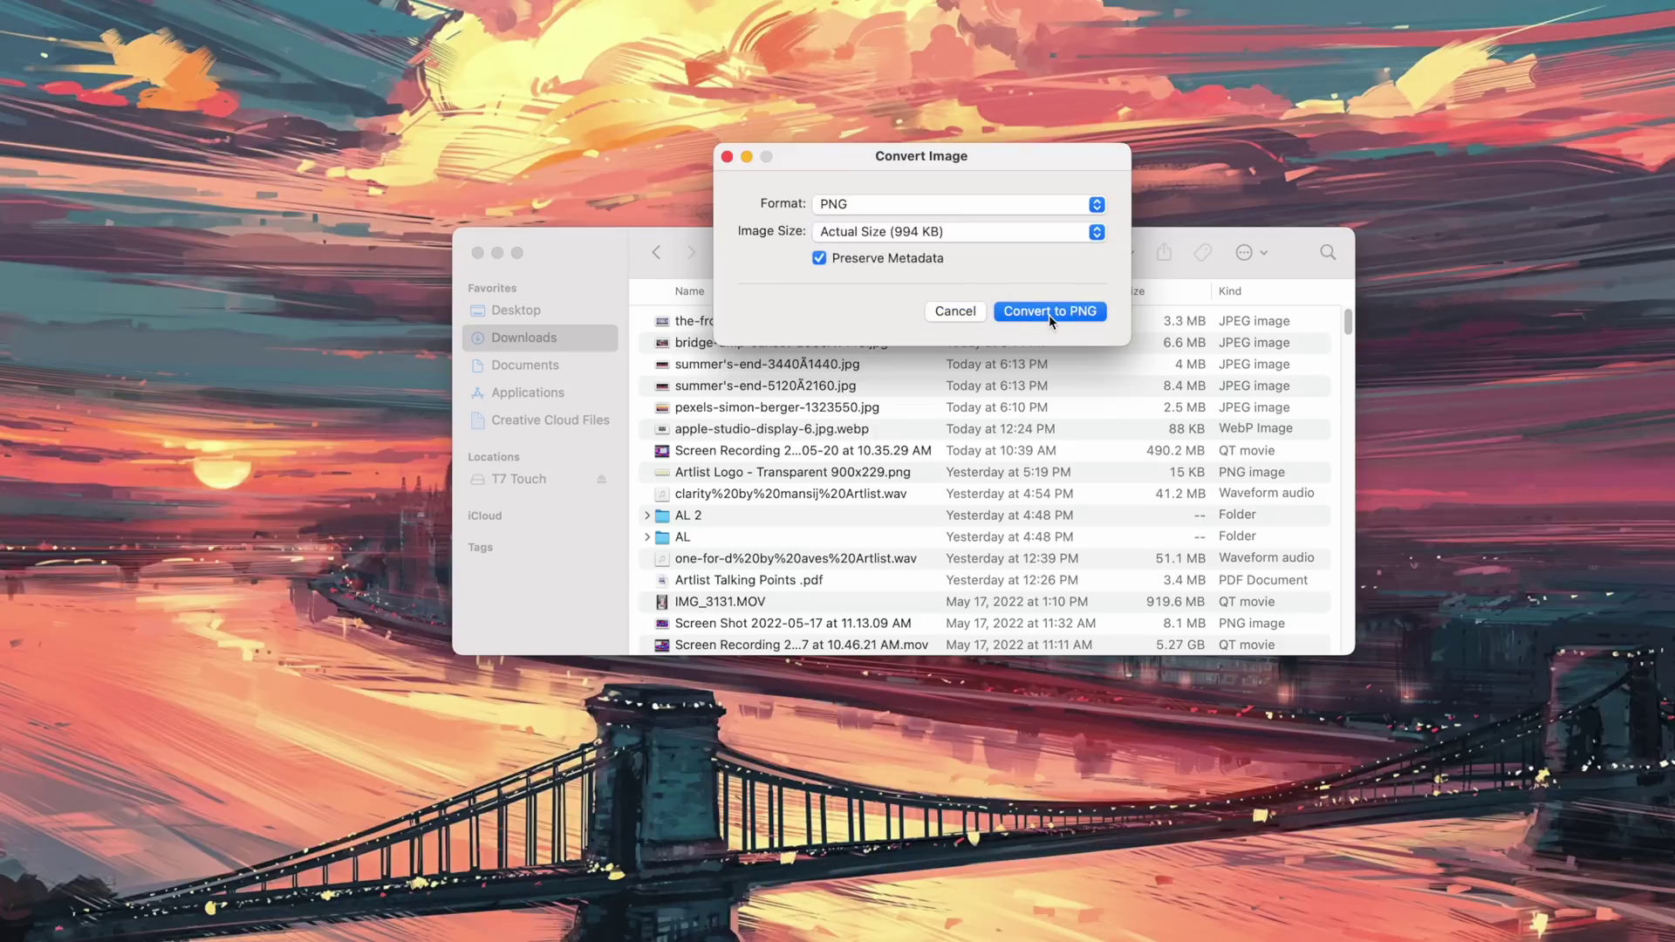
pyautogui.click(1016, 311)
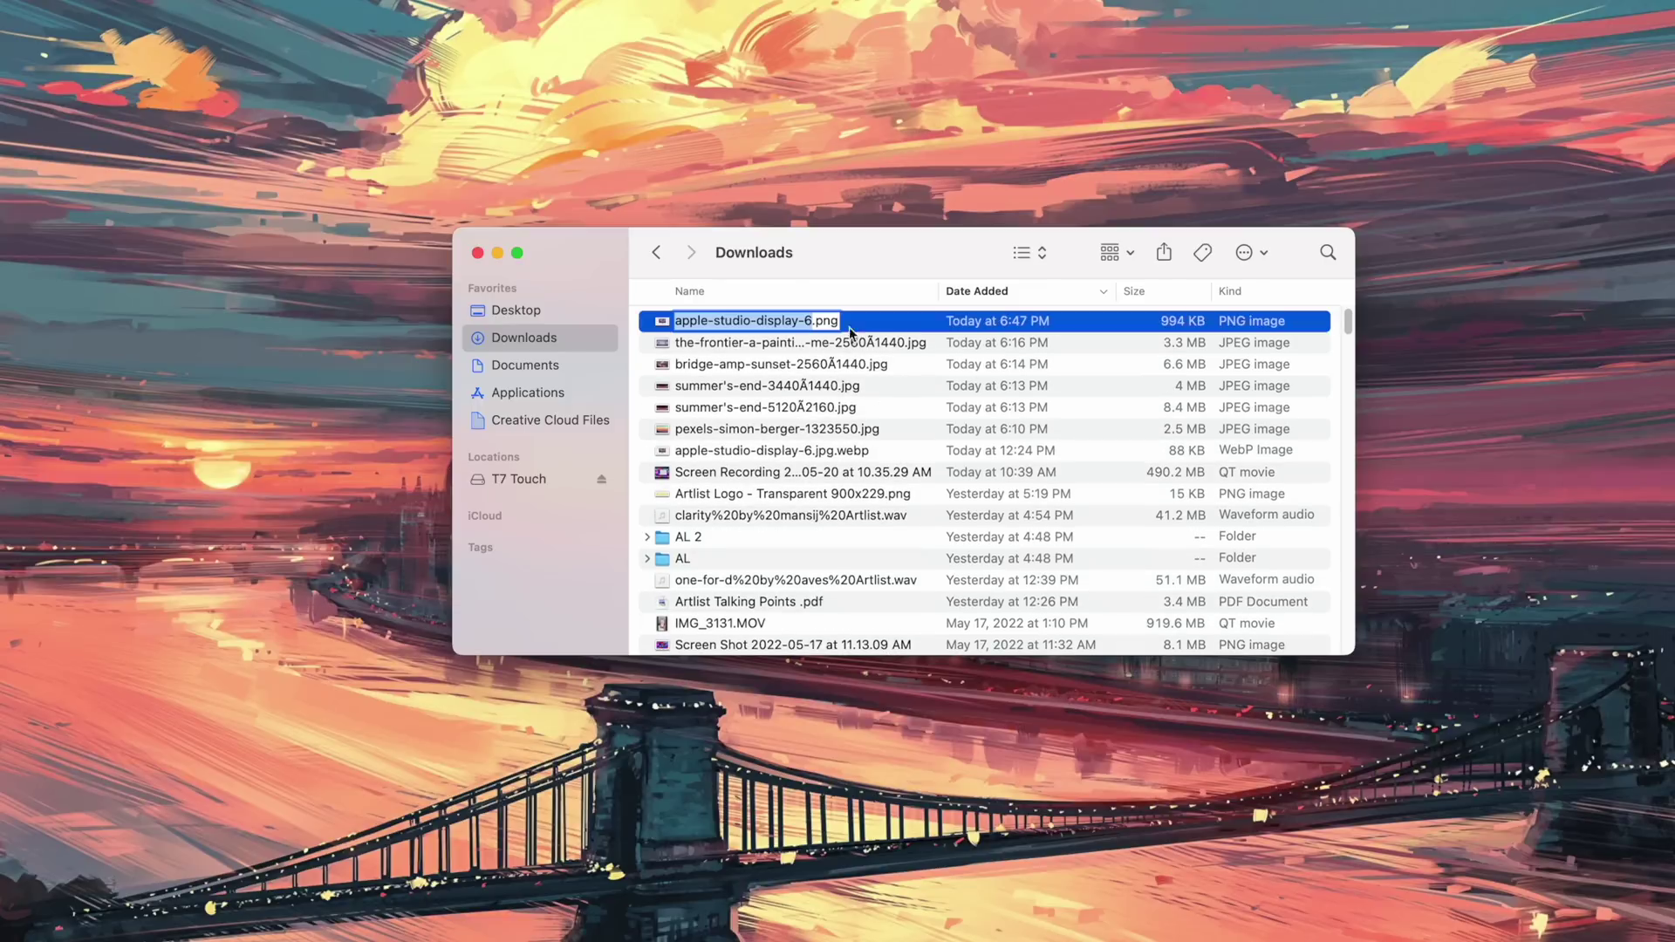
pyautogui.press('Return')
# Create one PDF from apple-studio-display-6.png, apple-studio-display-6.jpg.webp and the Artlist Logo PNG, keeping the suggested file name.
pyautogui.keyDown('super'); pyautogui.click(789, 451); pyautogui.keyUp('super')
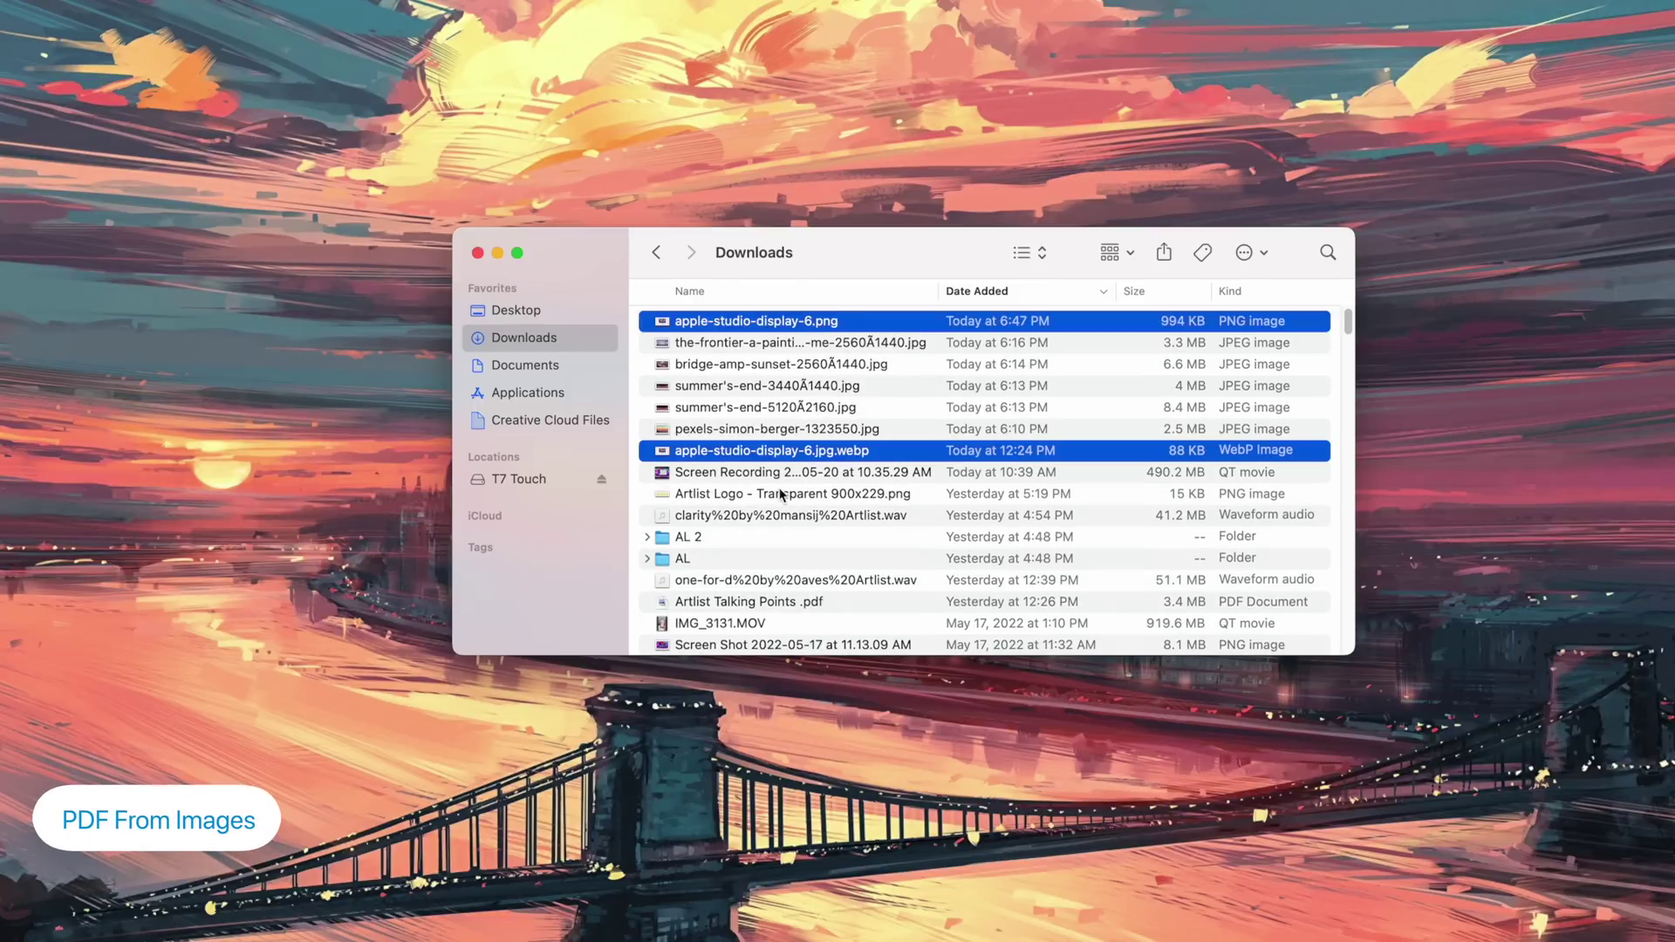
pyautogui.keyDown('super'); pyautogui.click(781, 494); pyautogui.keyUp('super')
pyautogui.rightClick(781, 494)
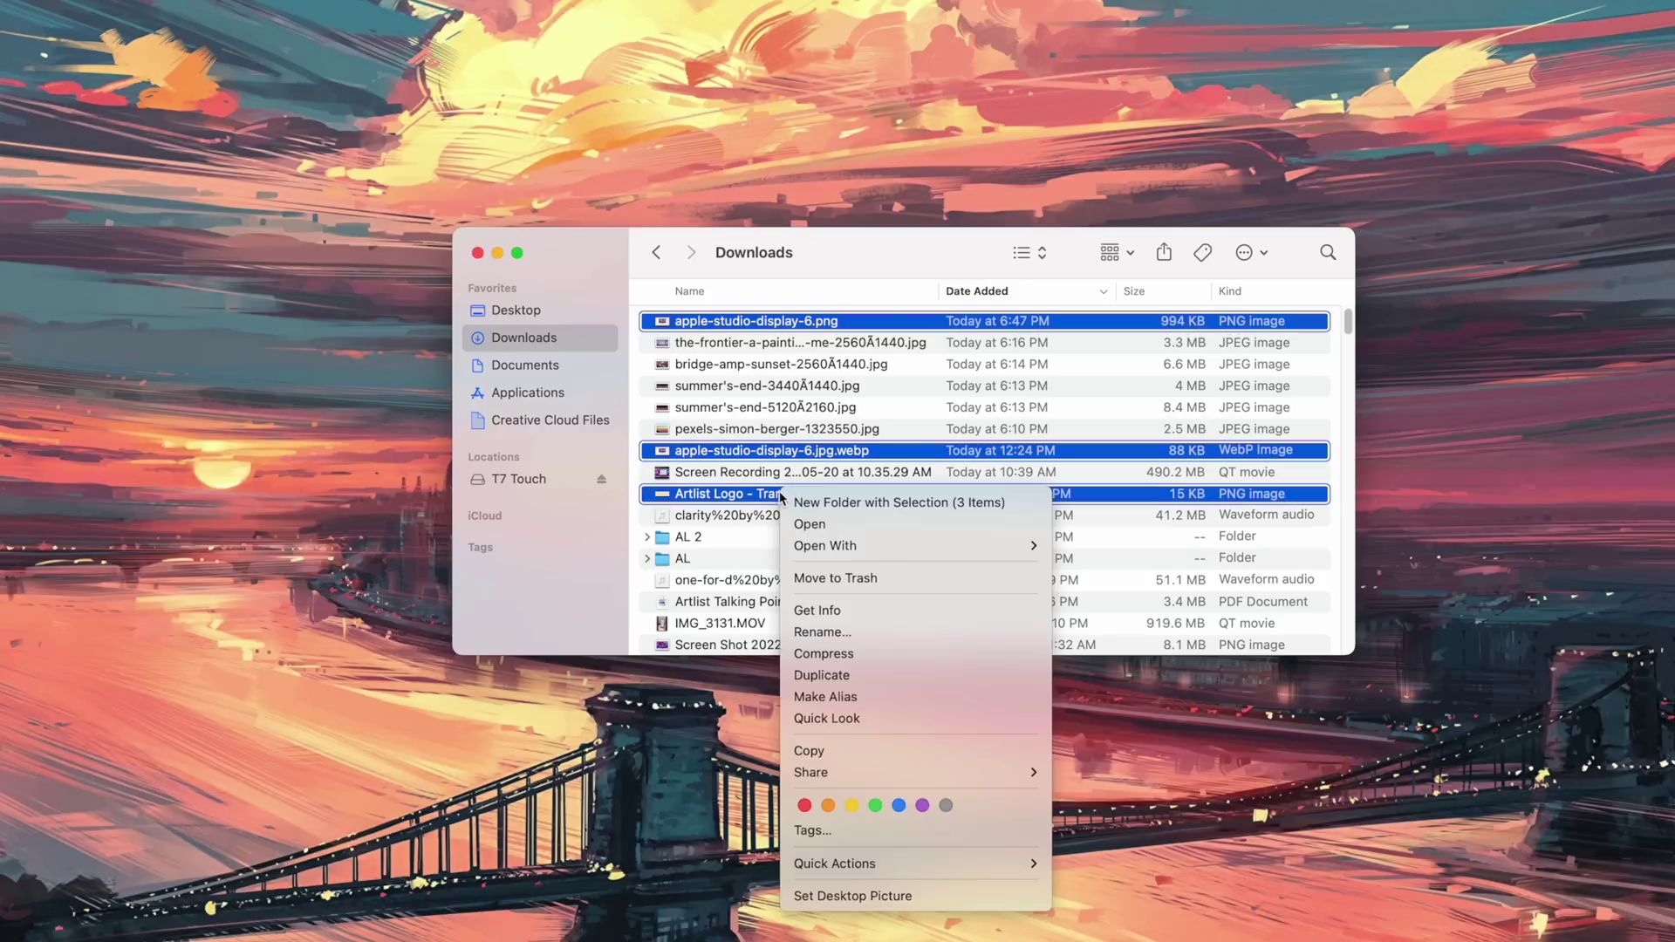
pyautogui.moveTo(932, 866)
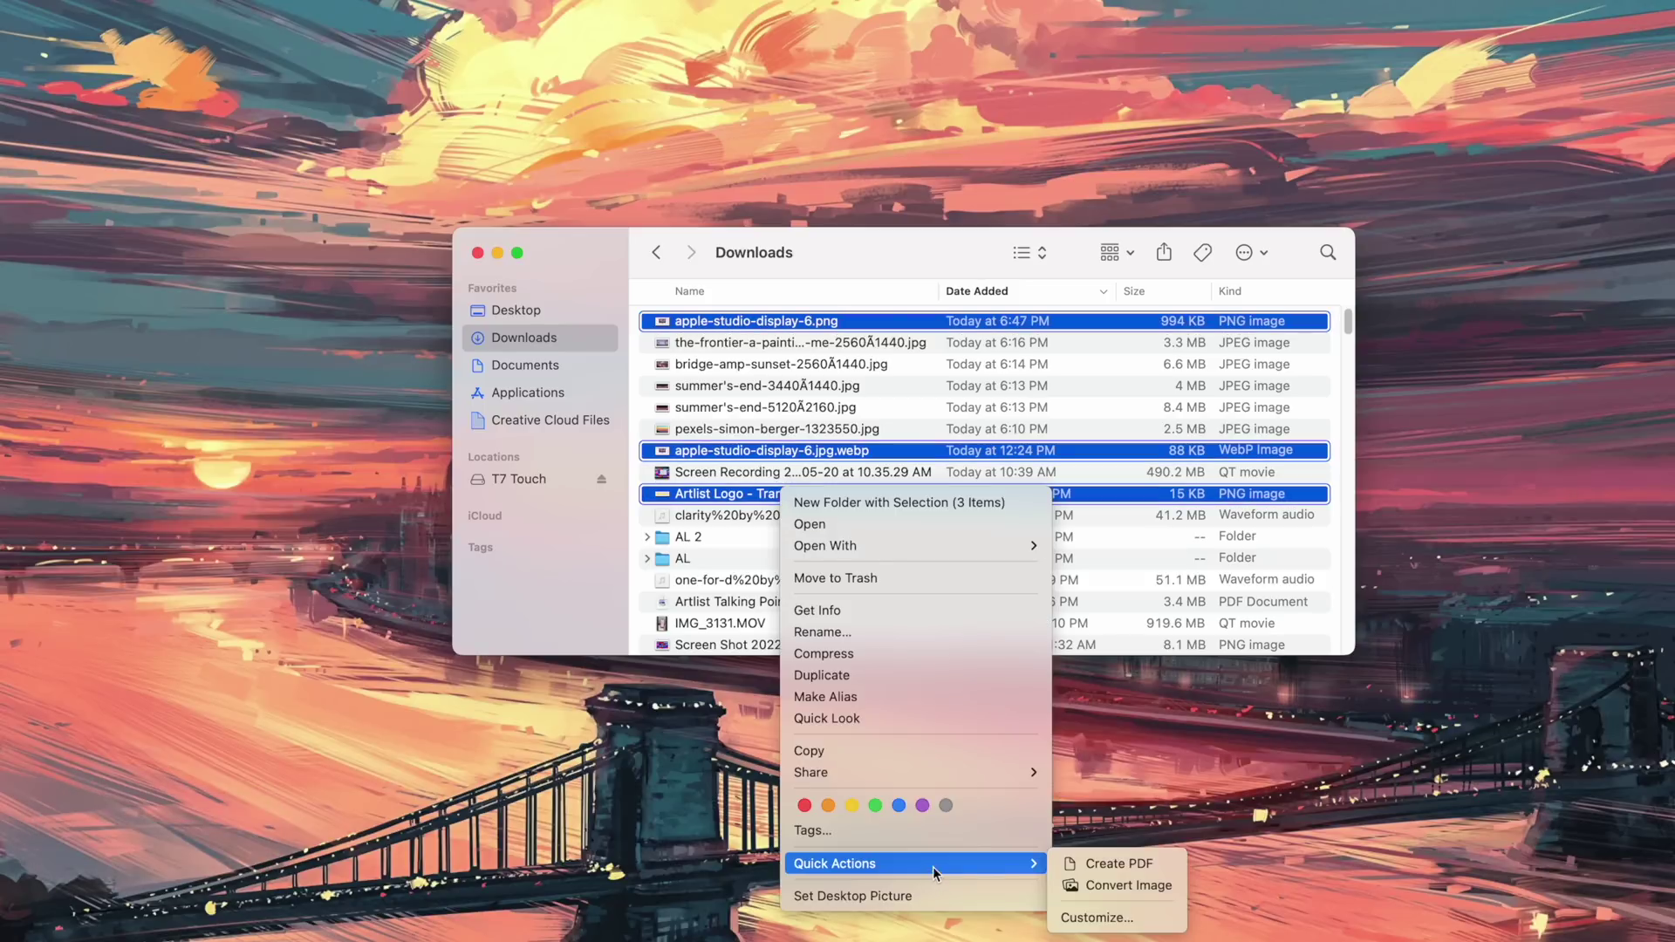
pyautogui.click(1106, 864)
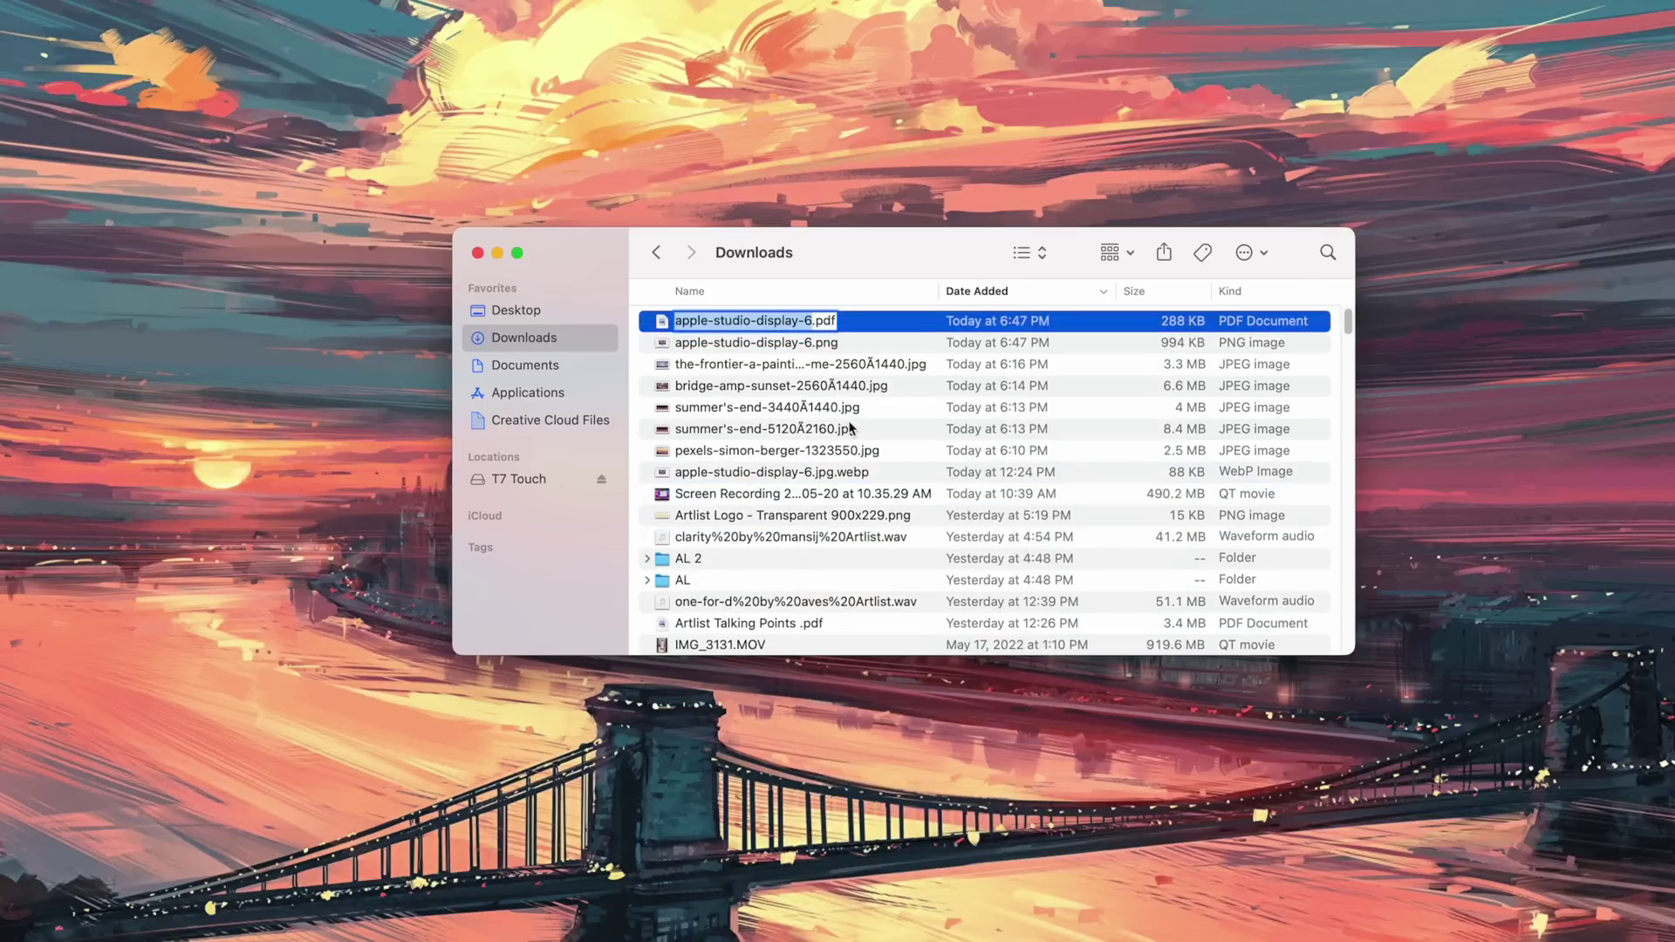
pyautogui.press('Return')
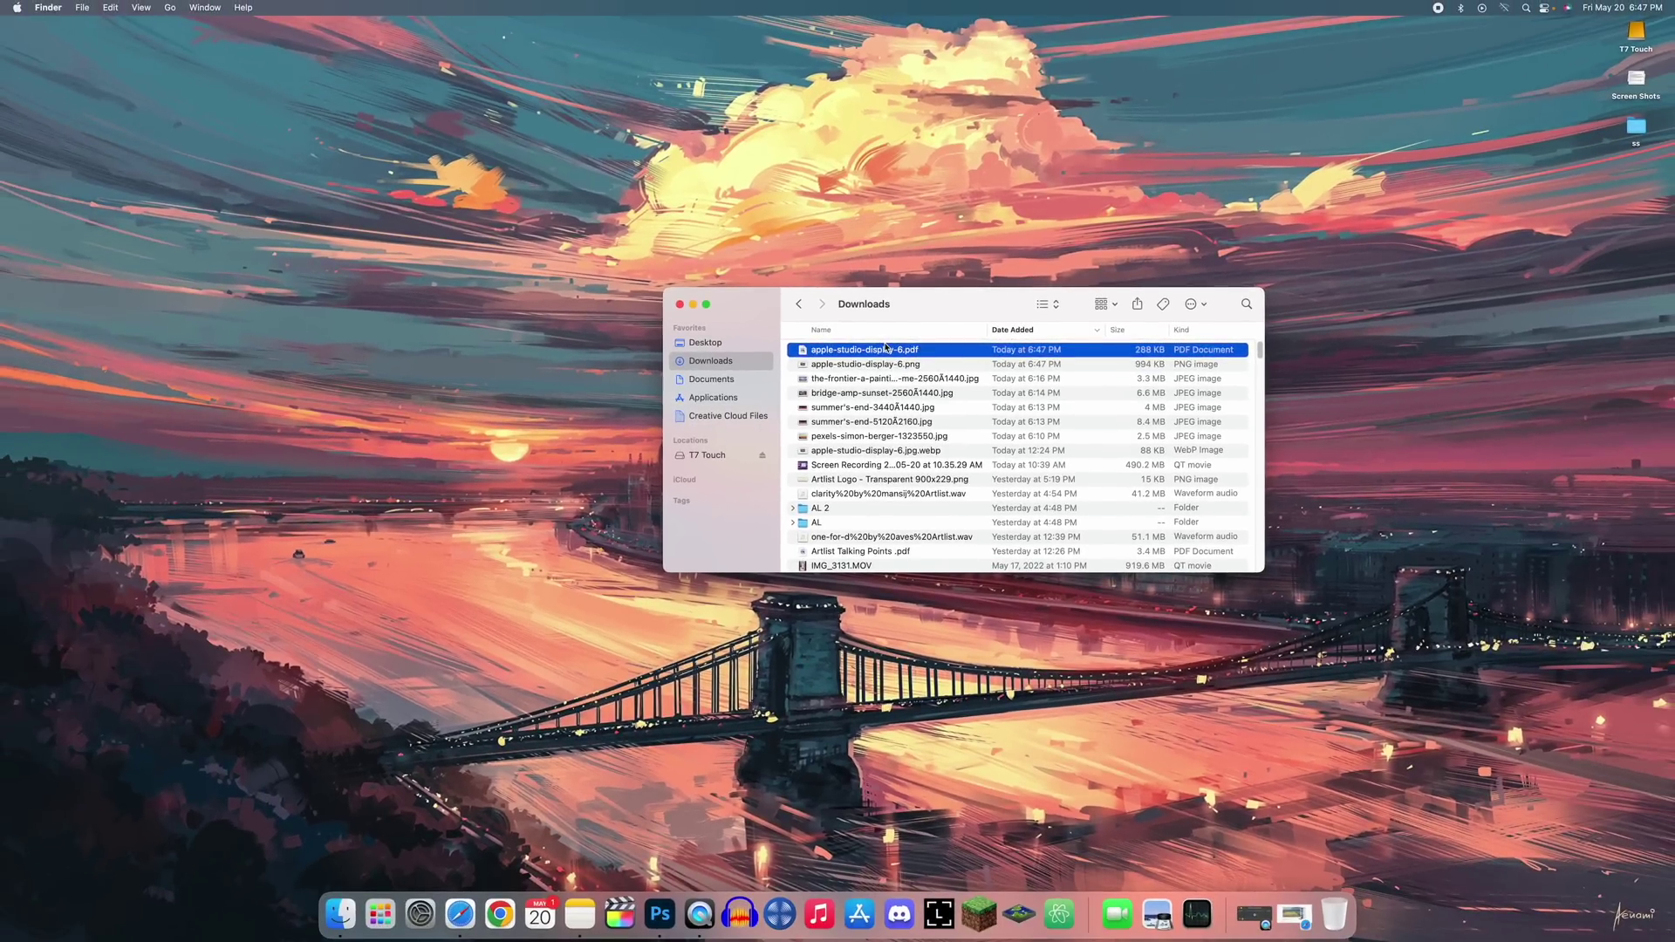
# Preview apple-studio-display-6.pdf with Quick Look and browse through its pages.
pyautogui.press('space')
pyautogui.click(1442, 351)
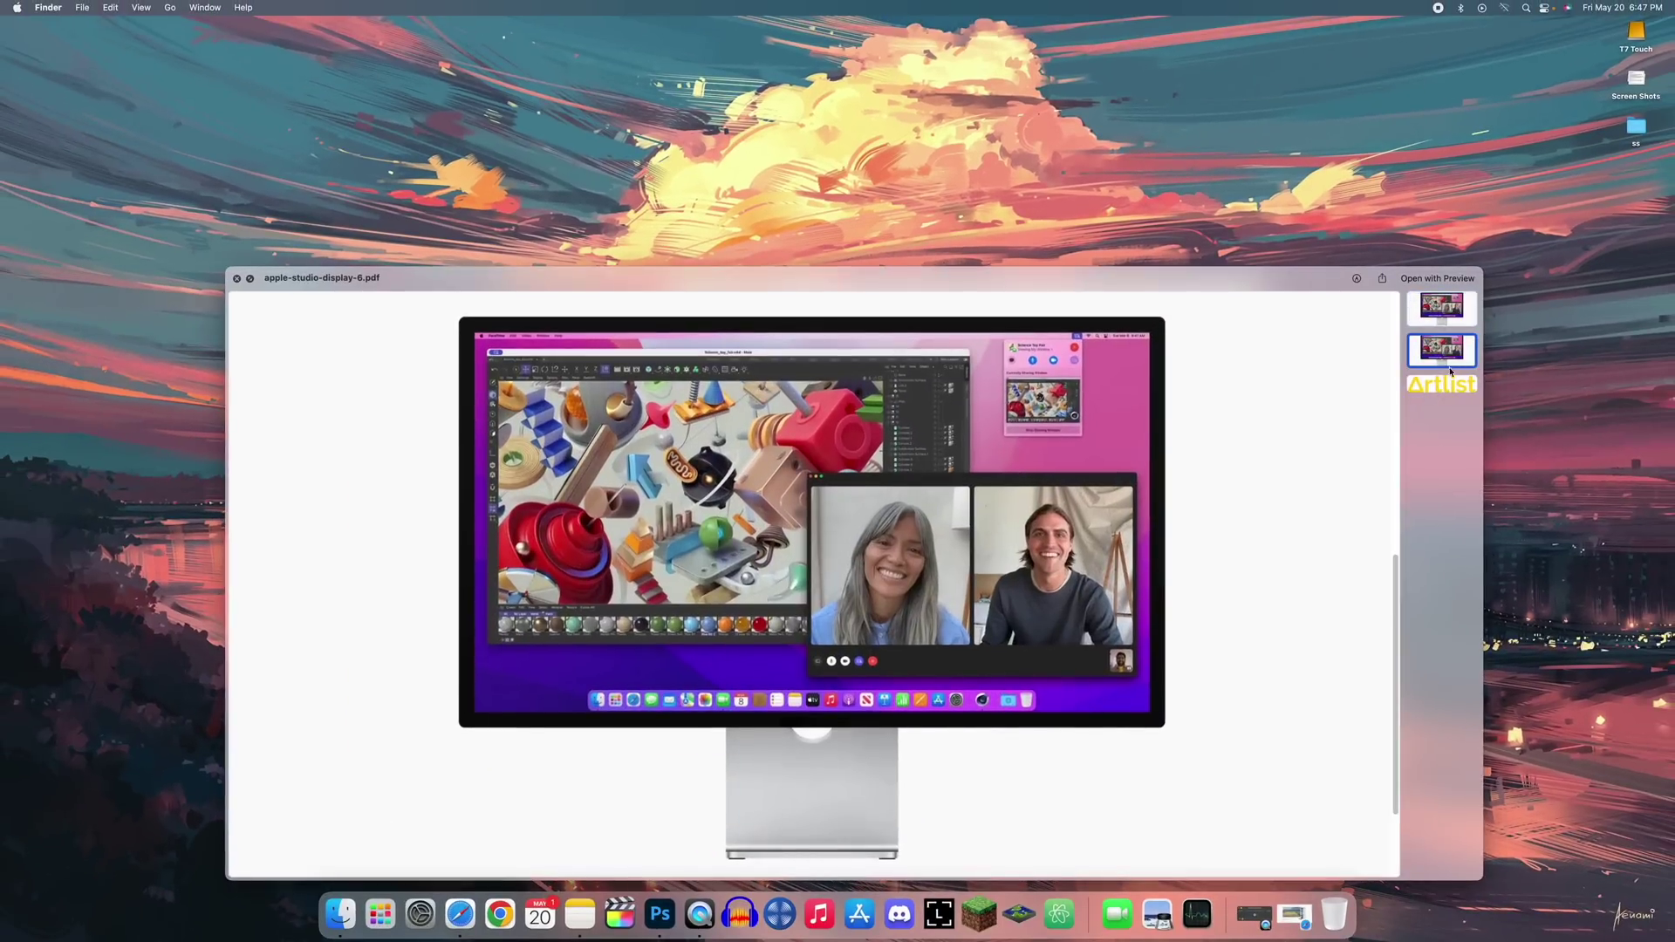
pyautogui.click(1446, 375)
pyautogui.click(1444, 353)
pyautogui.click(1445, 314)
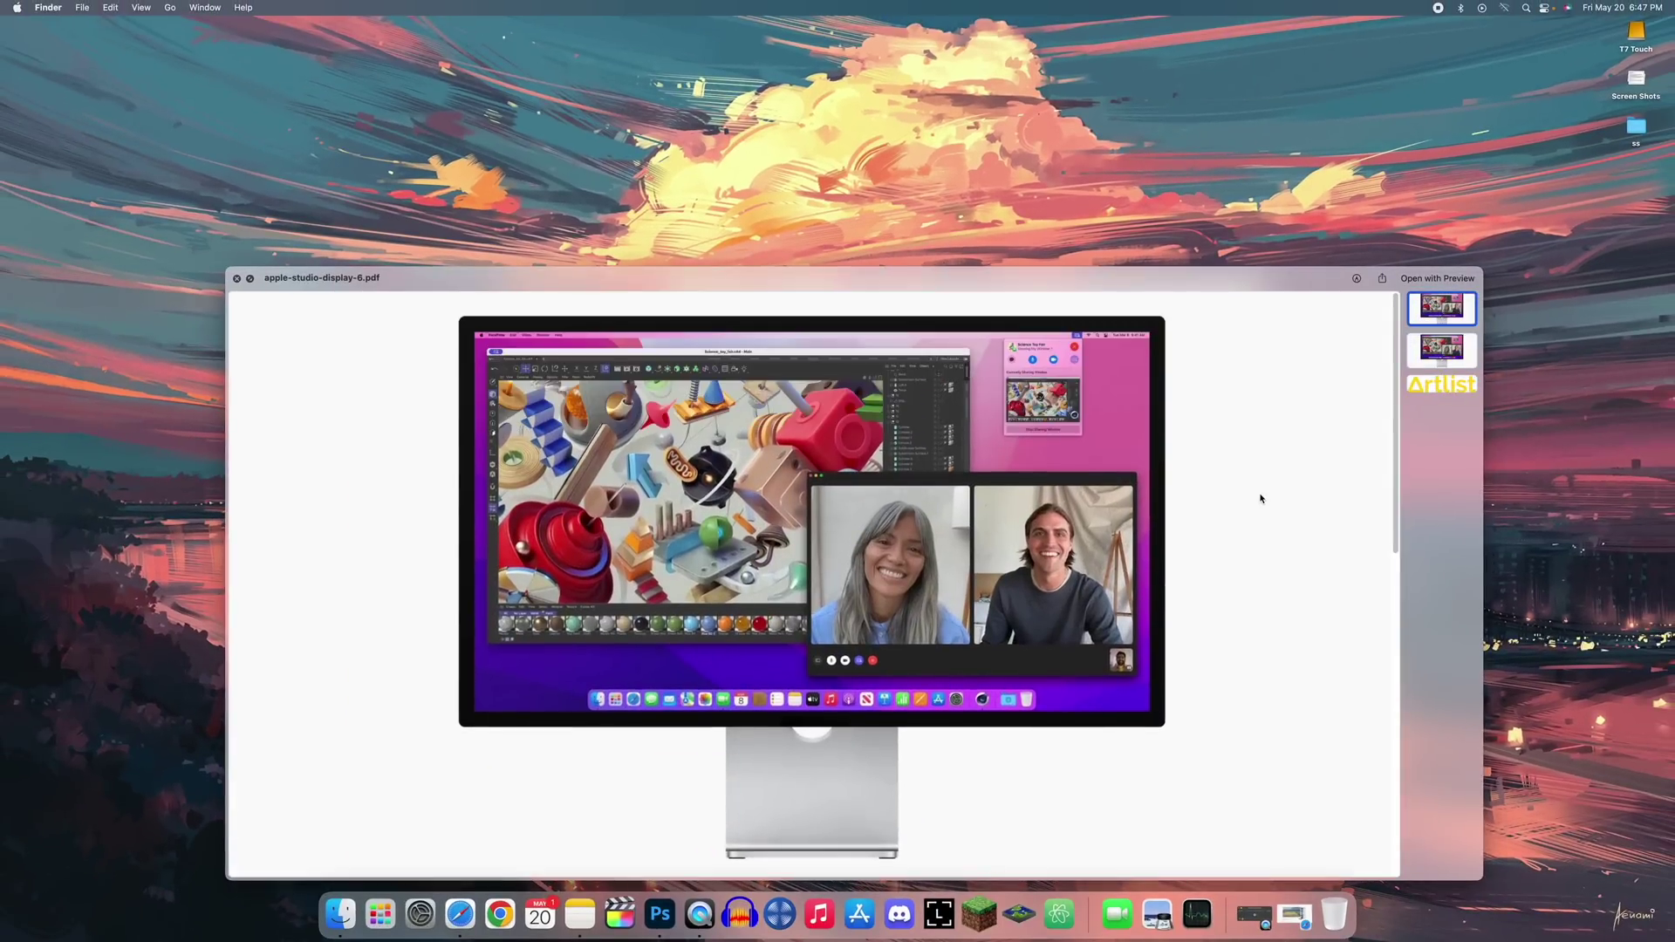
pyautogui.scroll(-5, 1260, 498)
pyautogui.scroll(-5, 1260, 499)
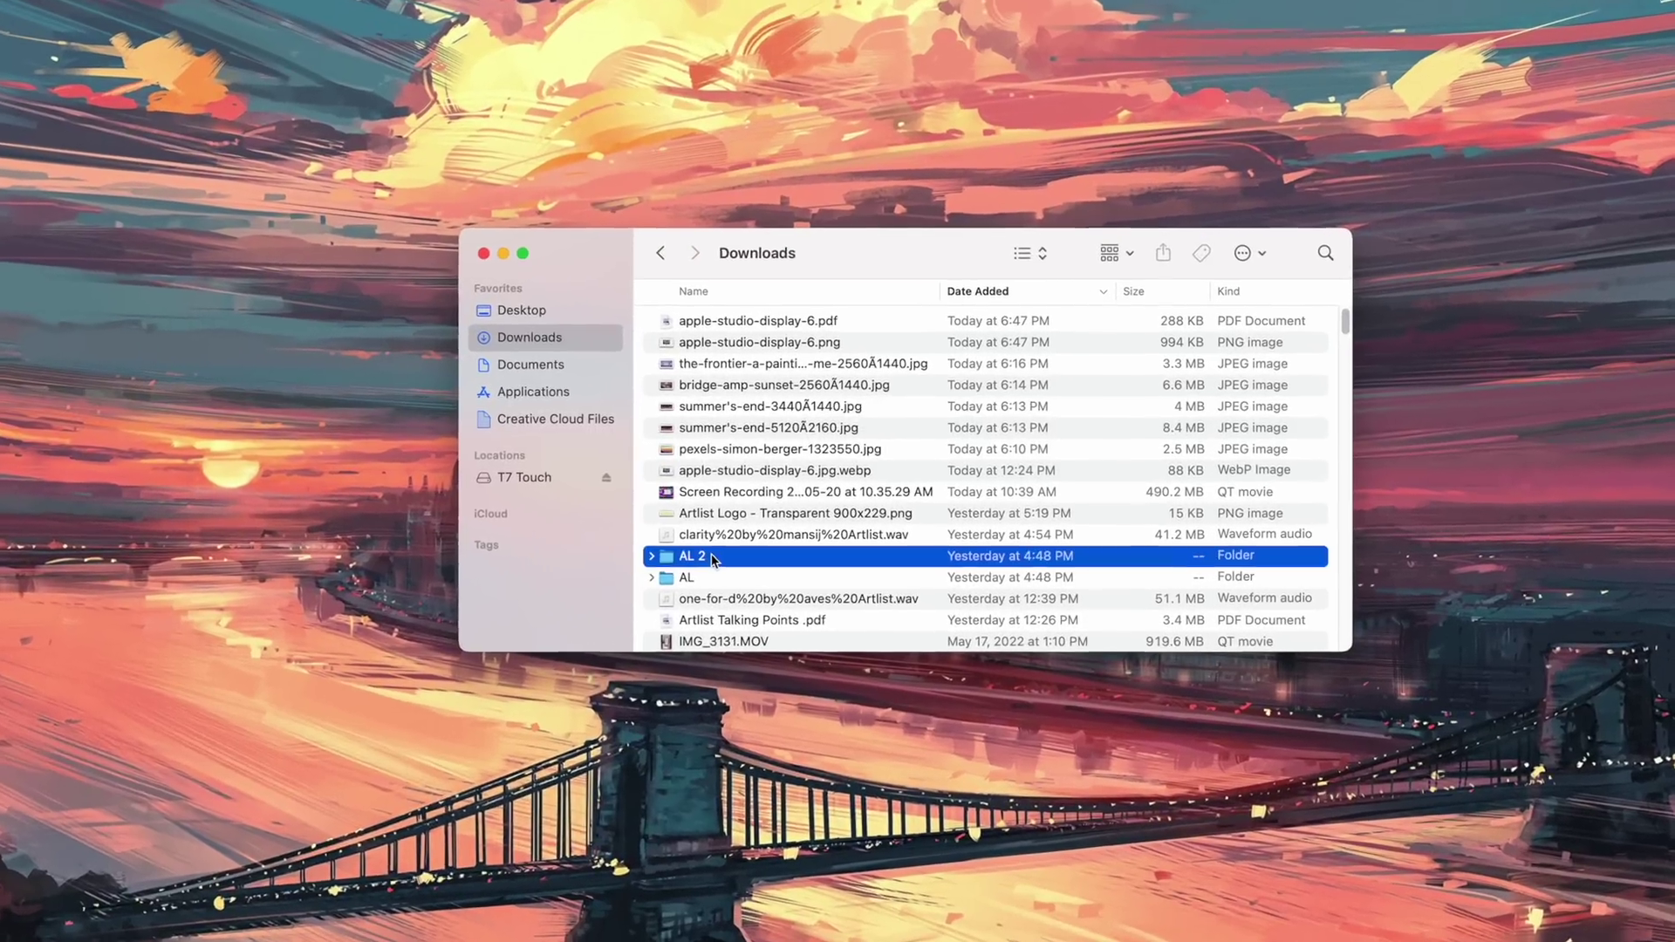
# Open the AL 2 folder down to its innermost New Folder With Items and go back up to Downloads level by level.
pyautogui.doubleClick(712, 559)
pyautogui.doubleClick(722, 324)
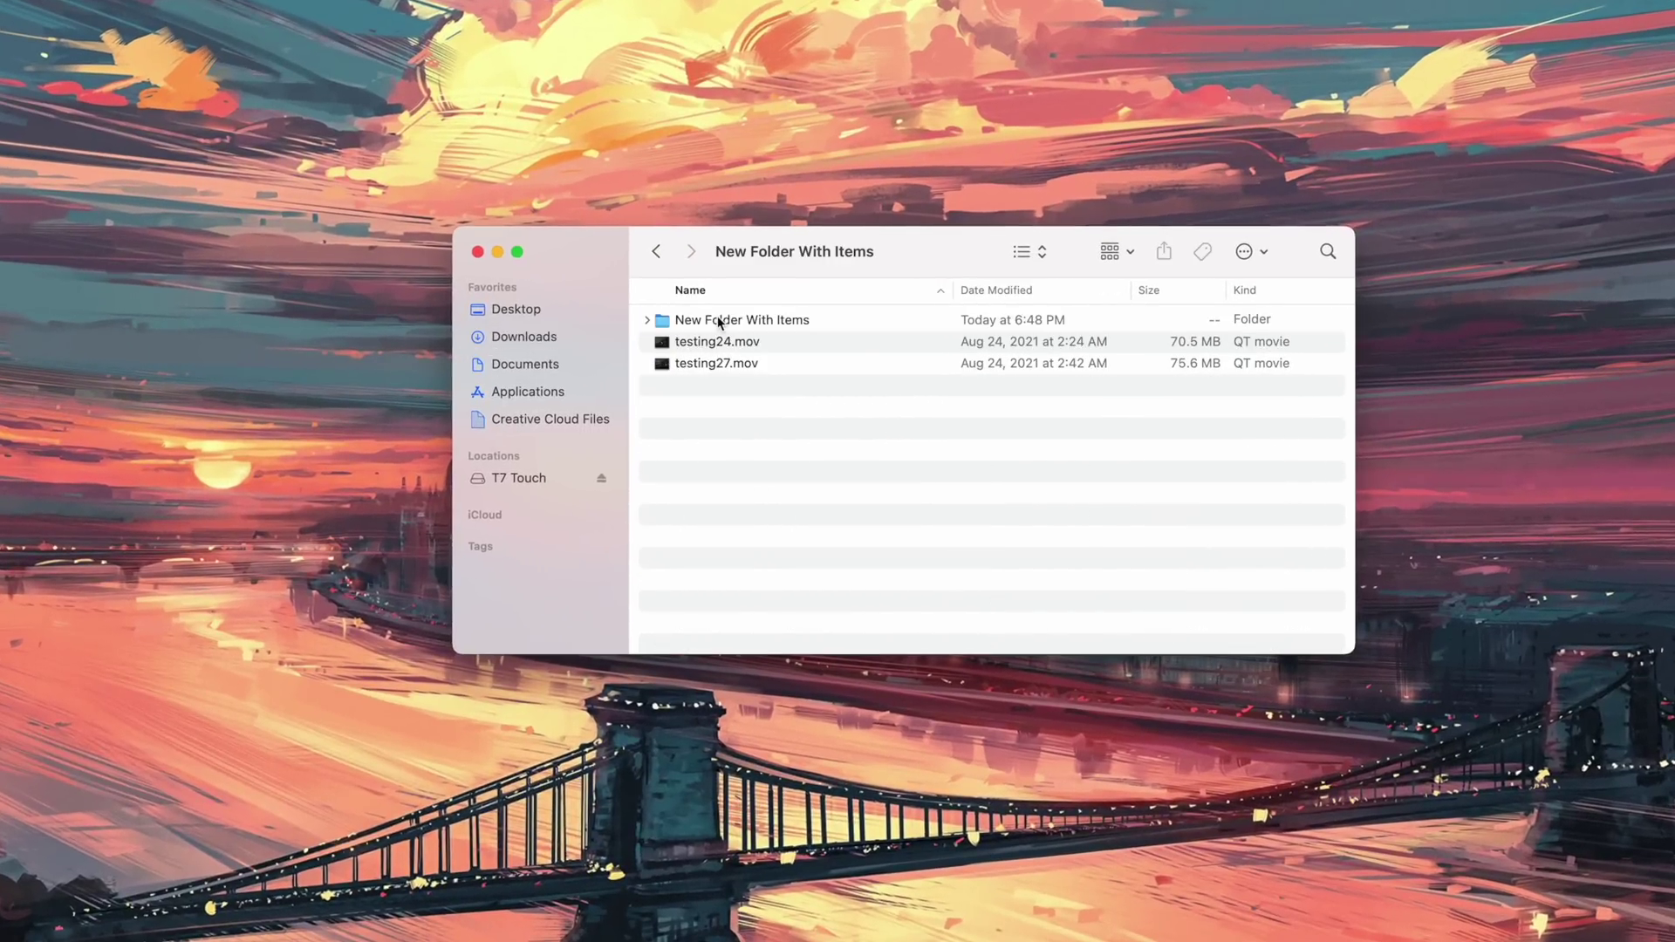
pyautogui.doubleClick(720, 321)
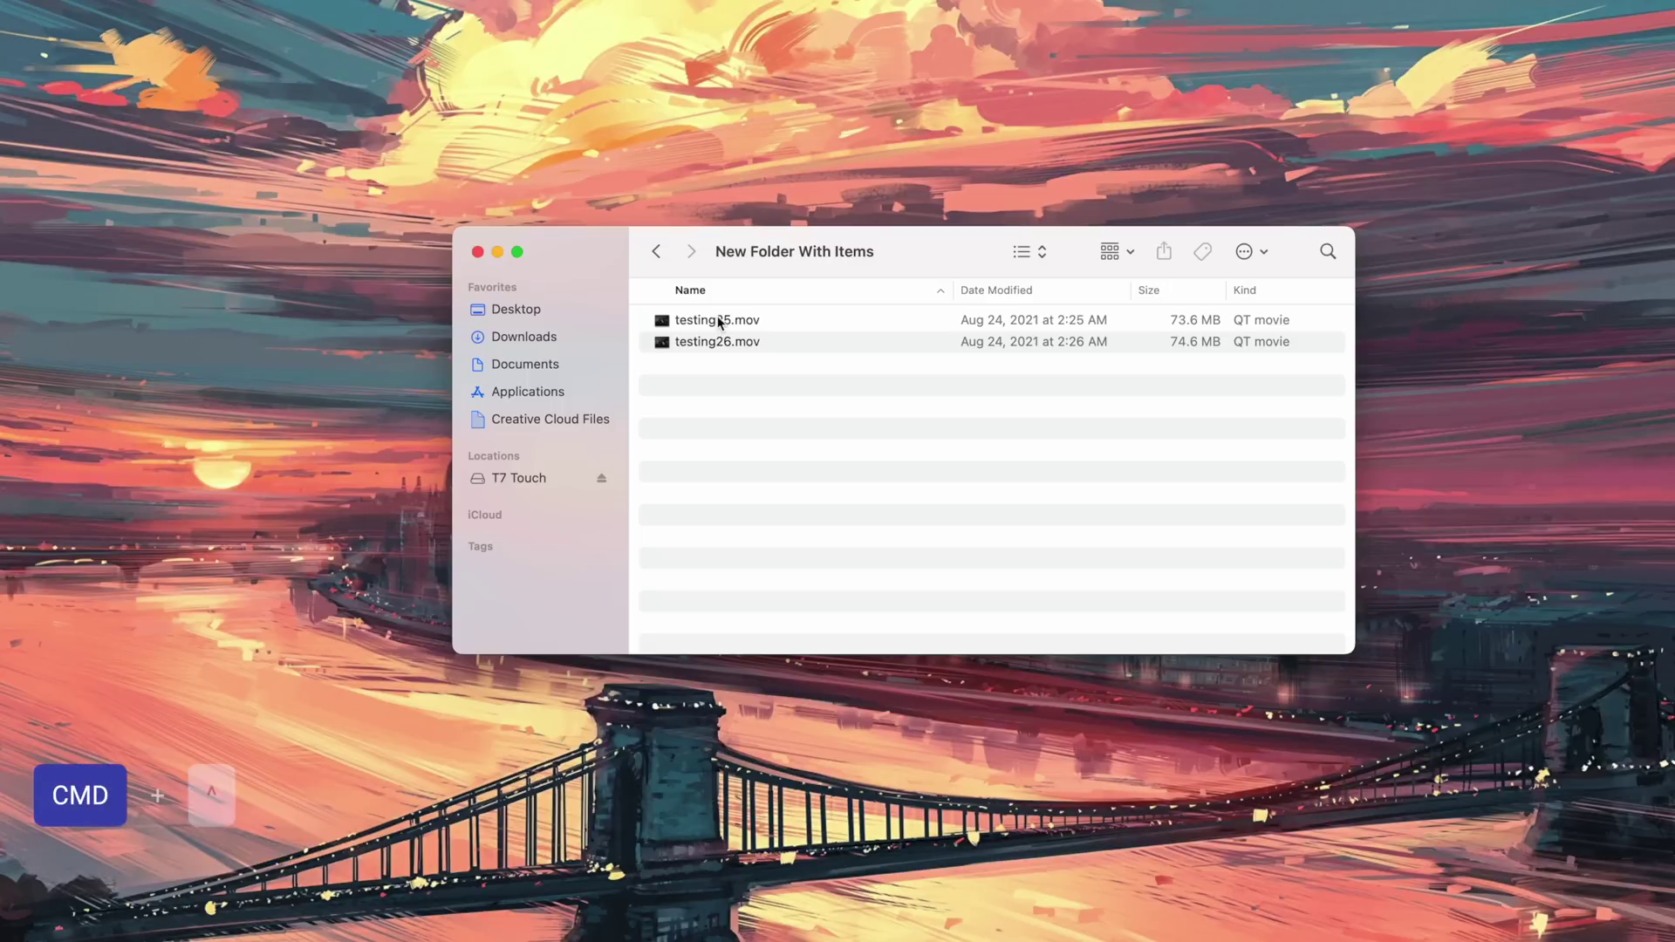
pyautogui.press('super+Up')
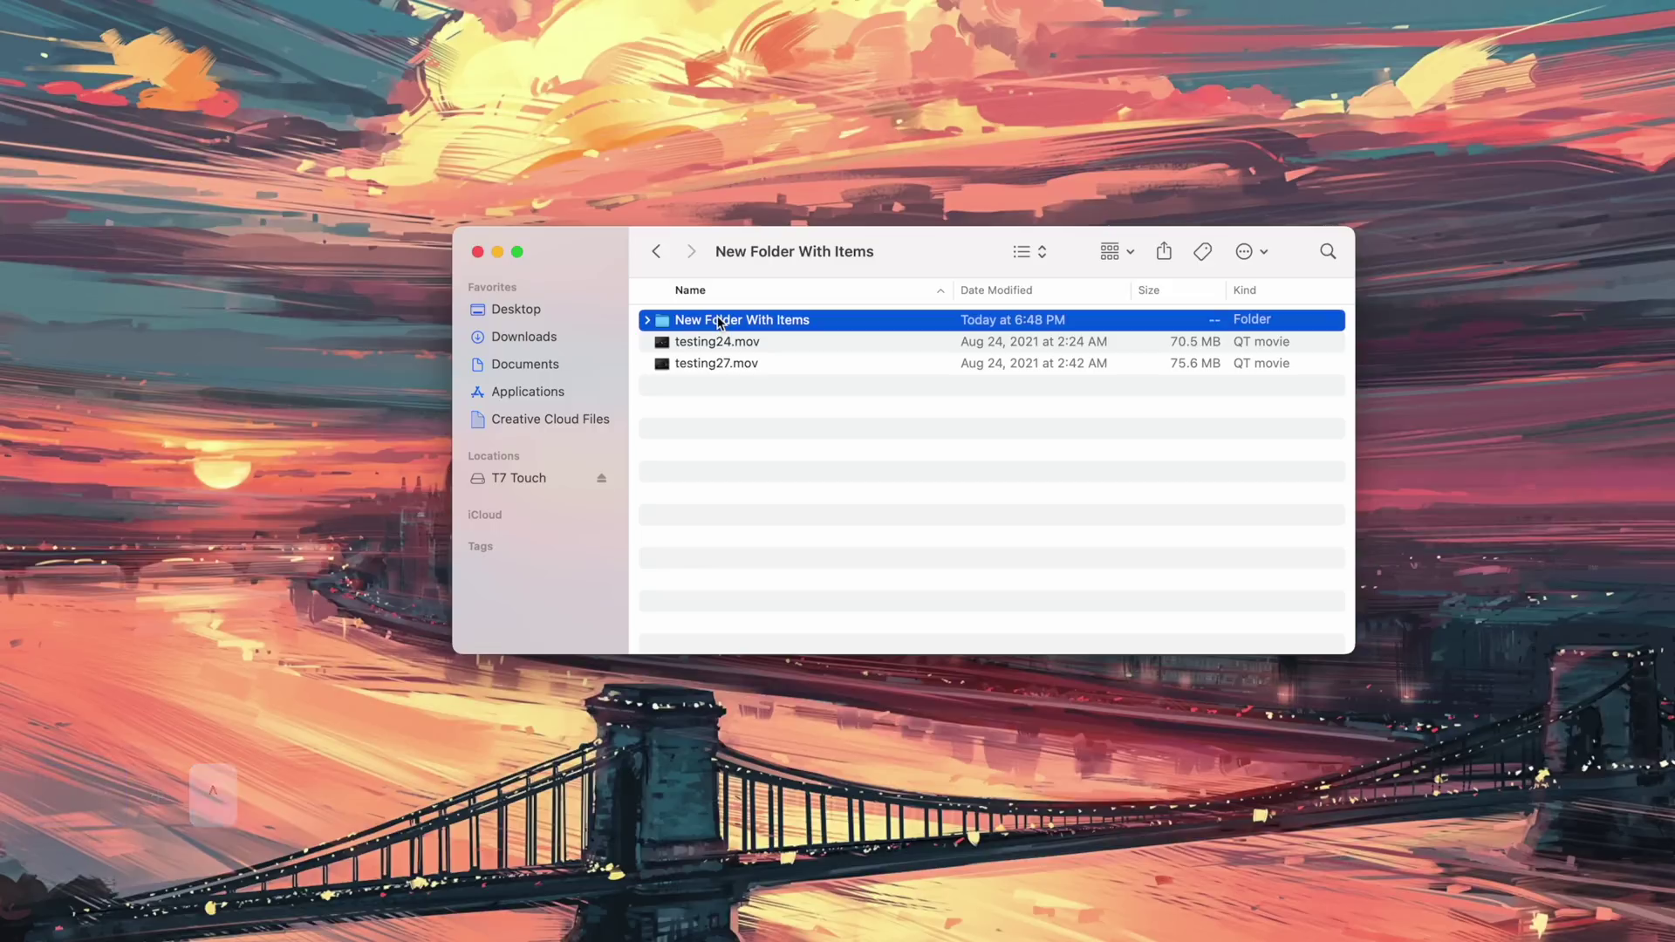
pyautogui.press('super+Up')
pyautogui.press('super+Up')
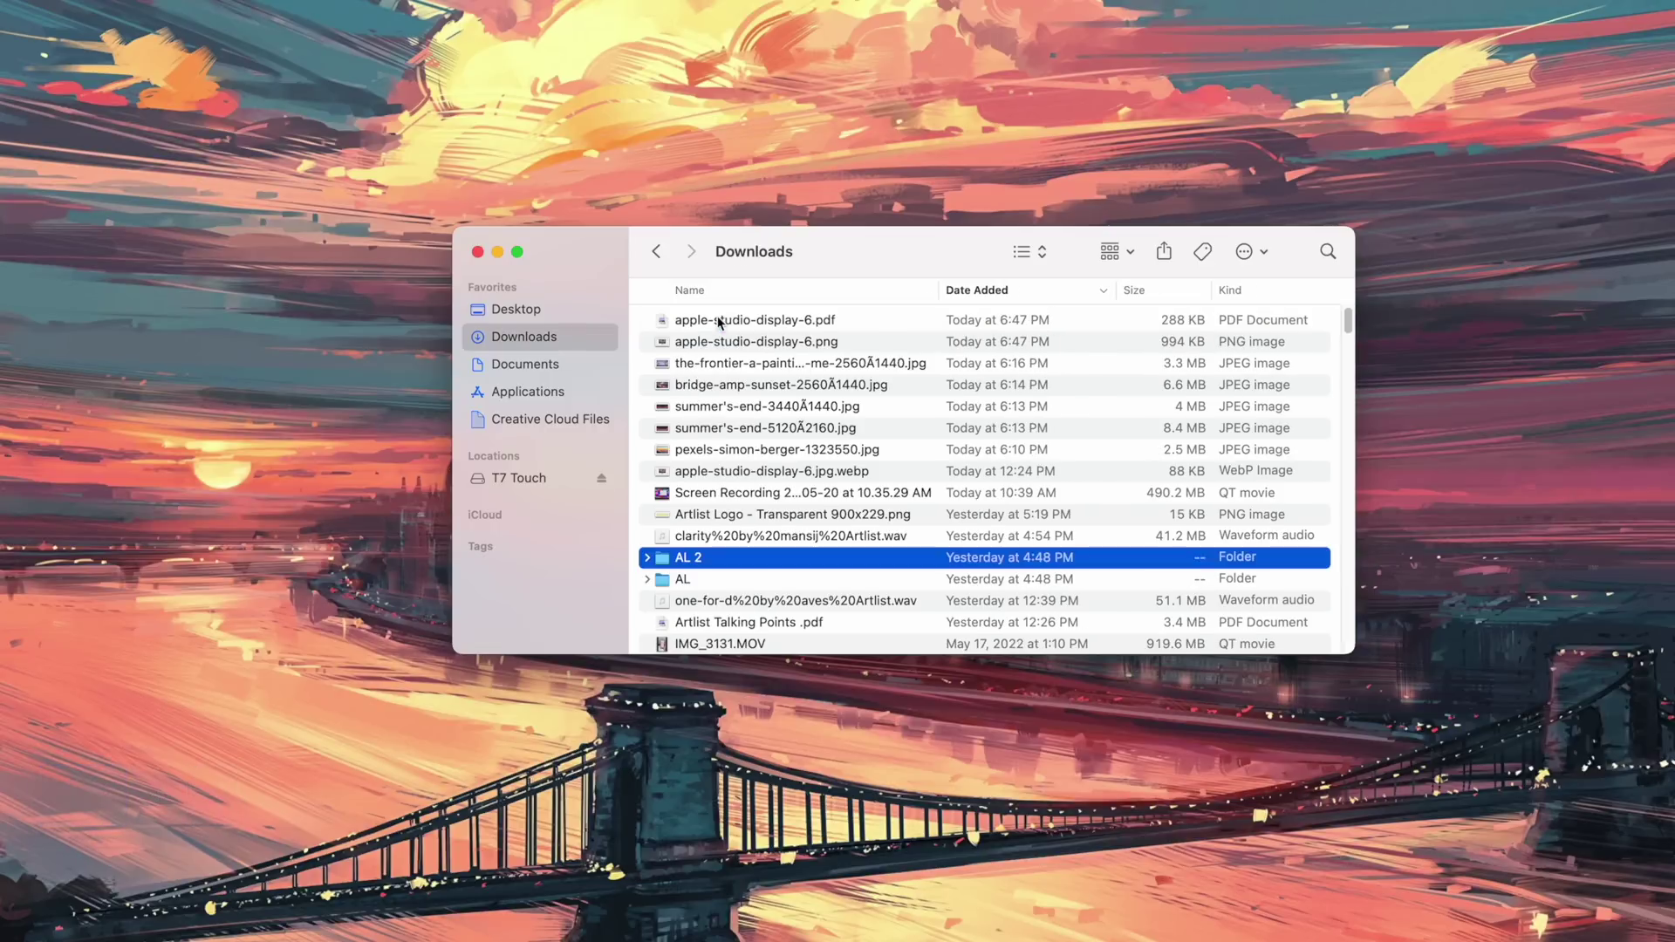
# Reopen the AL 2 folder and open its New Folder With Items subfolder.
pyautogui.press('super+Down')
pyautogui.click(740, 323)
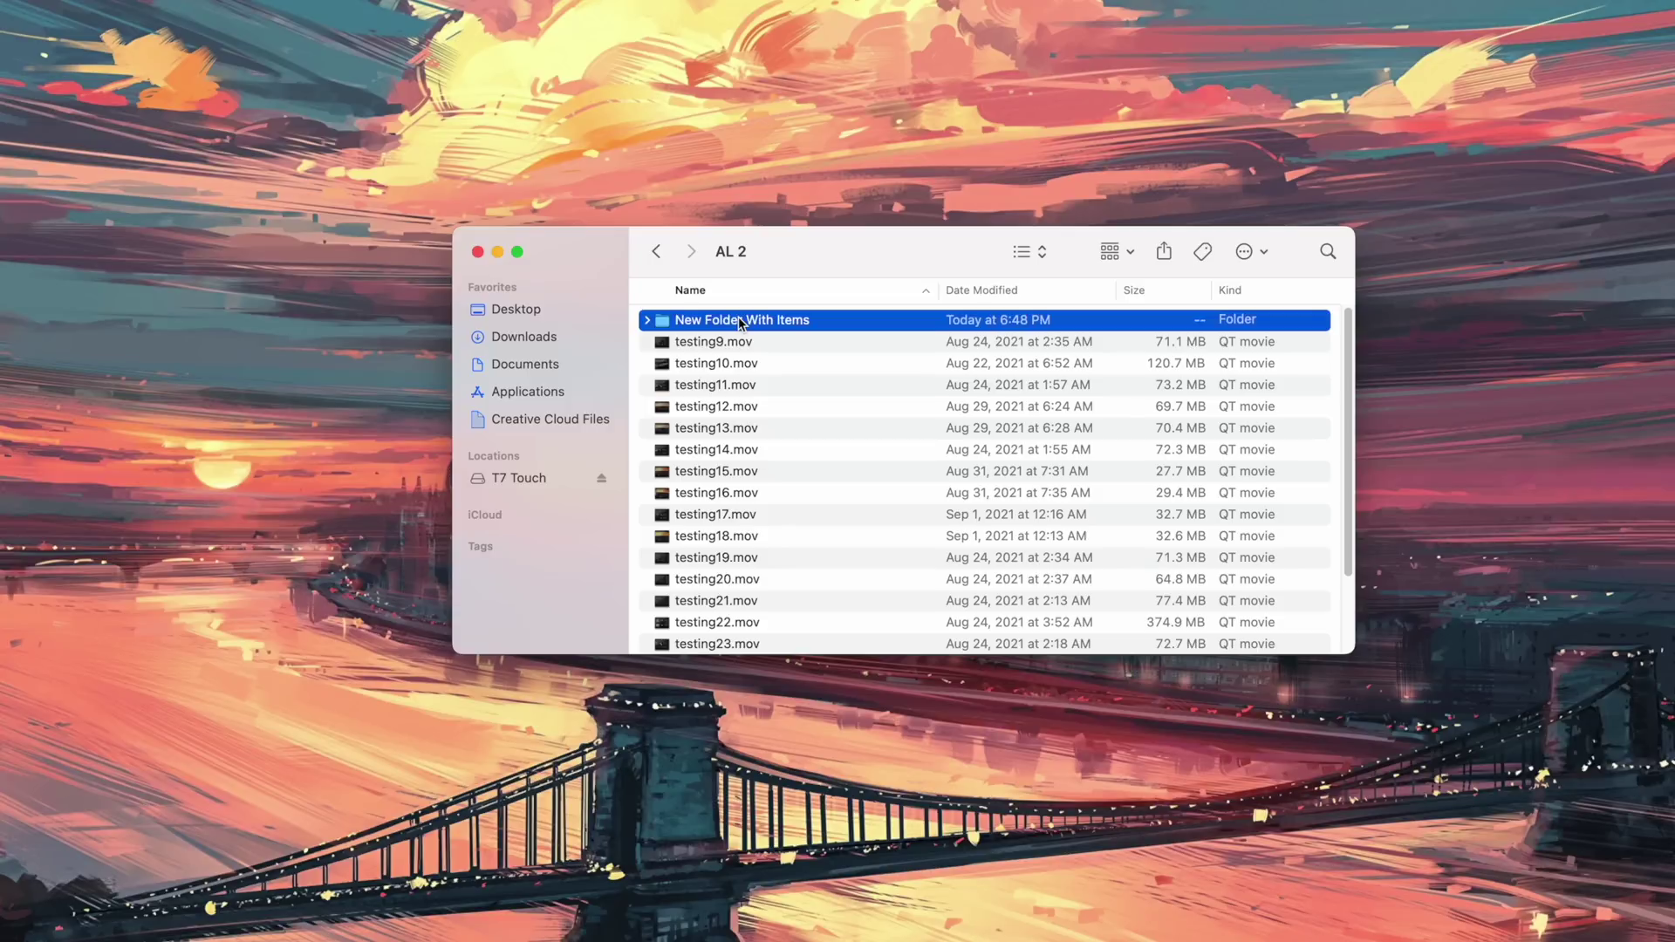
pyautogui.doubleClick(739, 322)
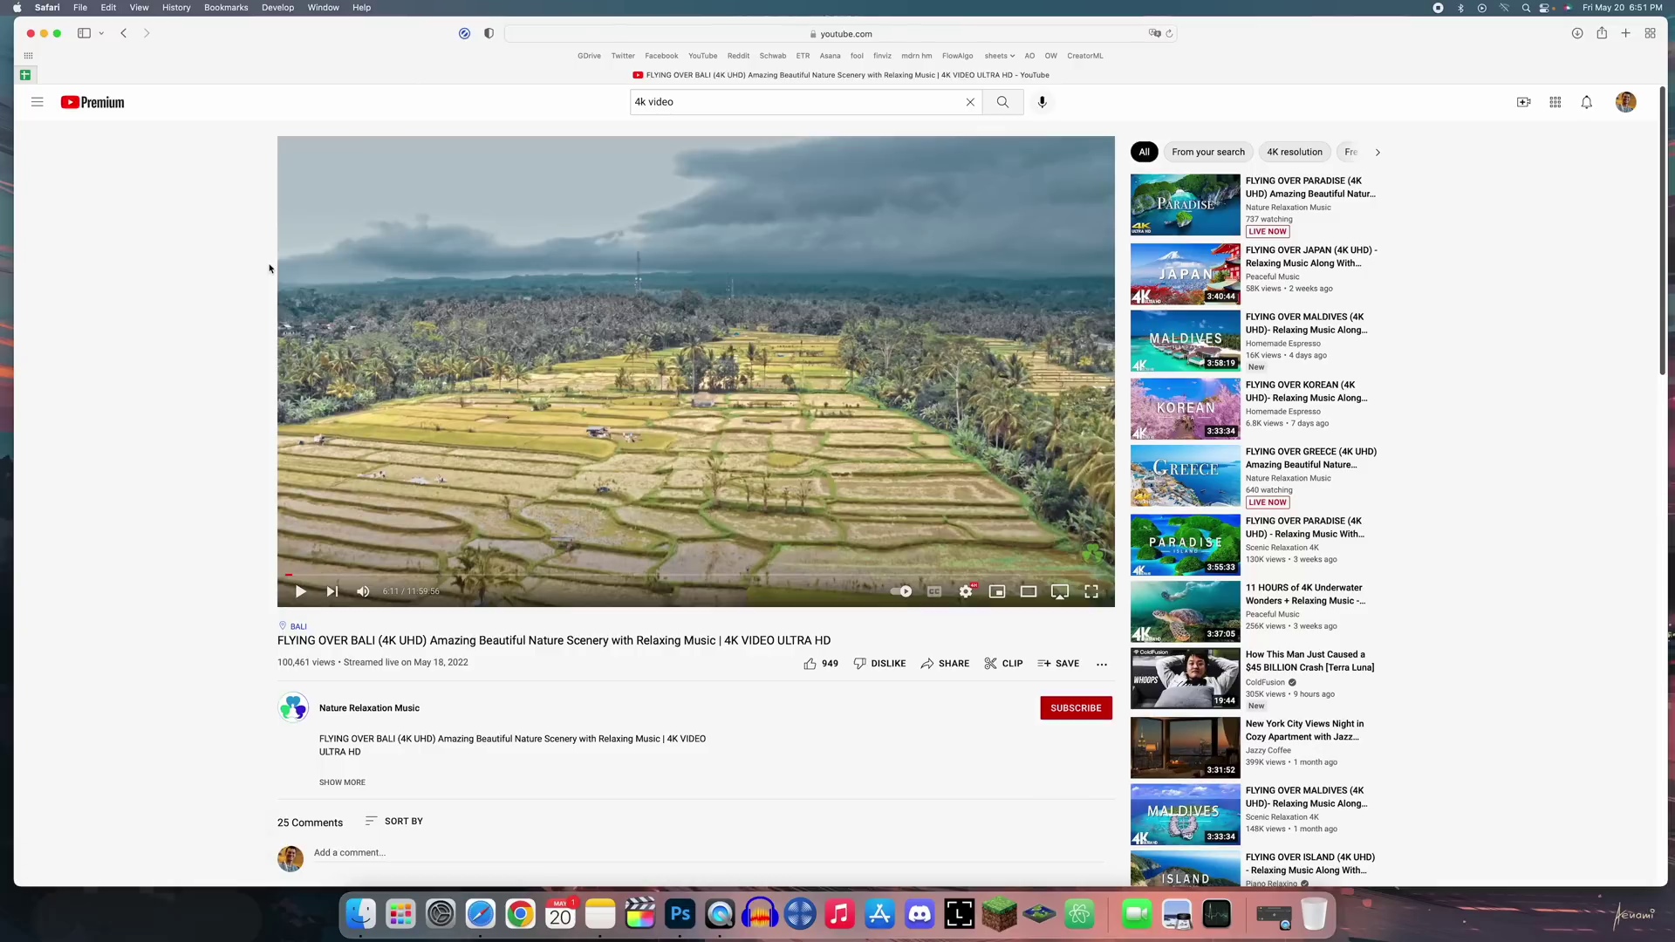
# Switch to Safari, replace the web address of the YouTube page with dsibdsbids and copy that text.
pyautogui.press('super+l')
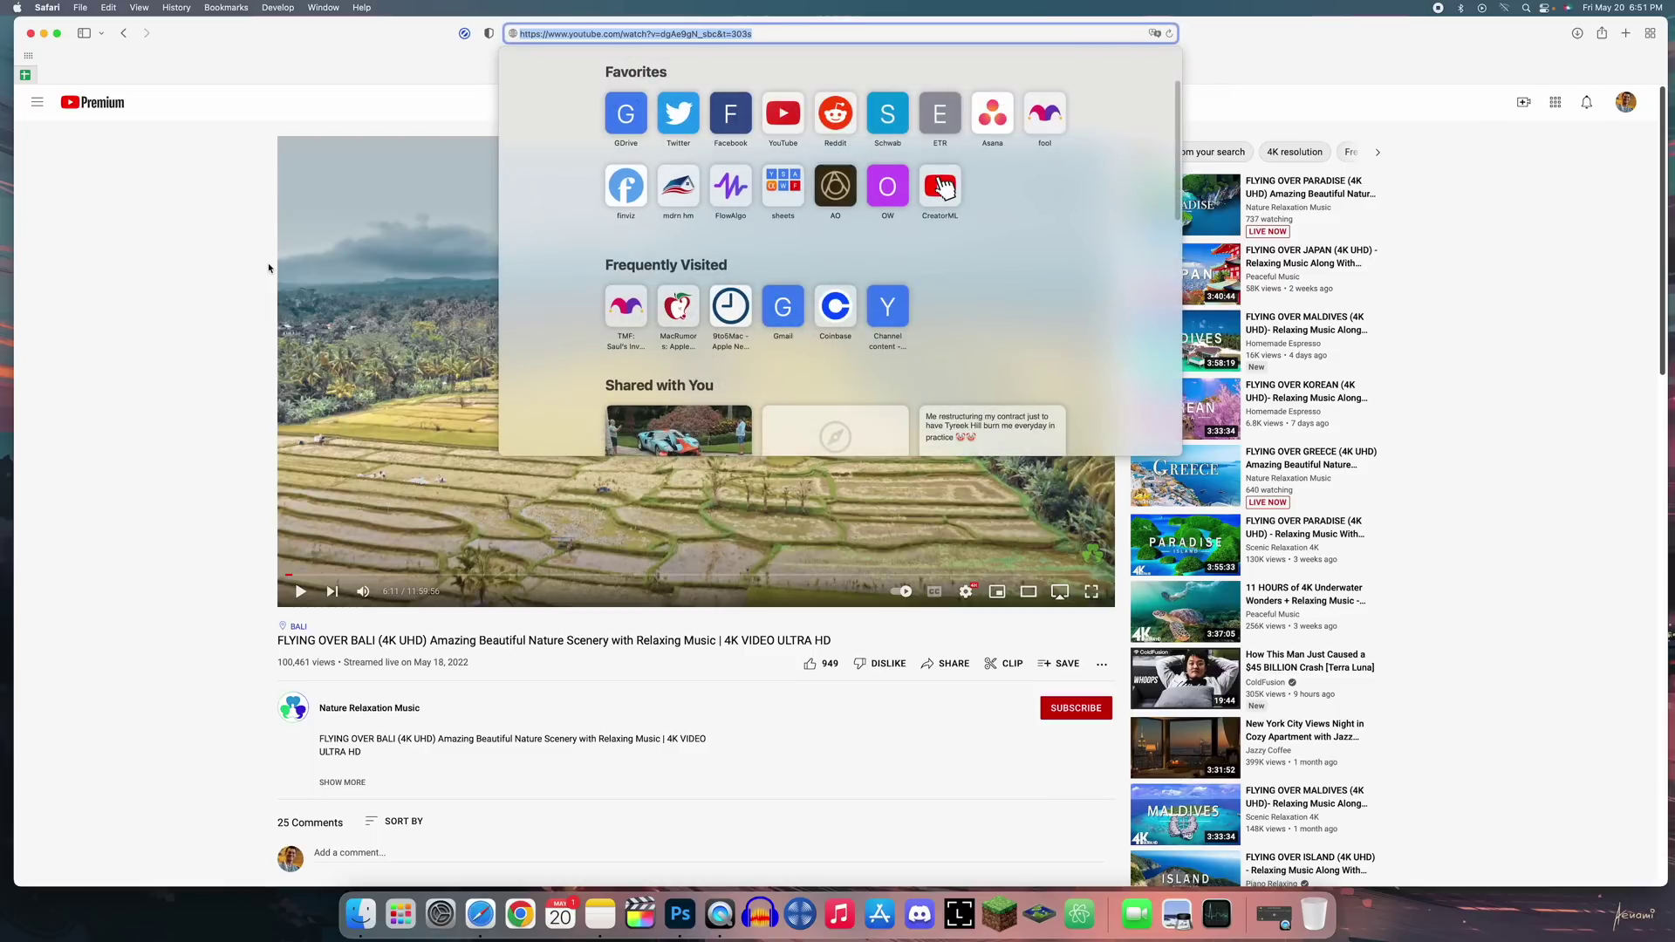
pyautogui.write('dsibdsbids')
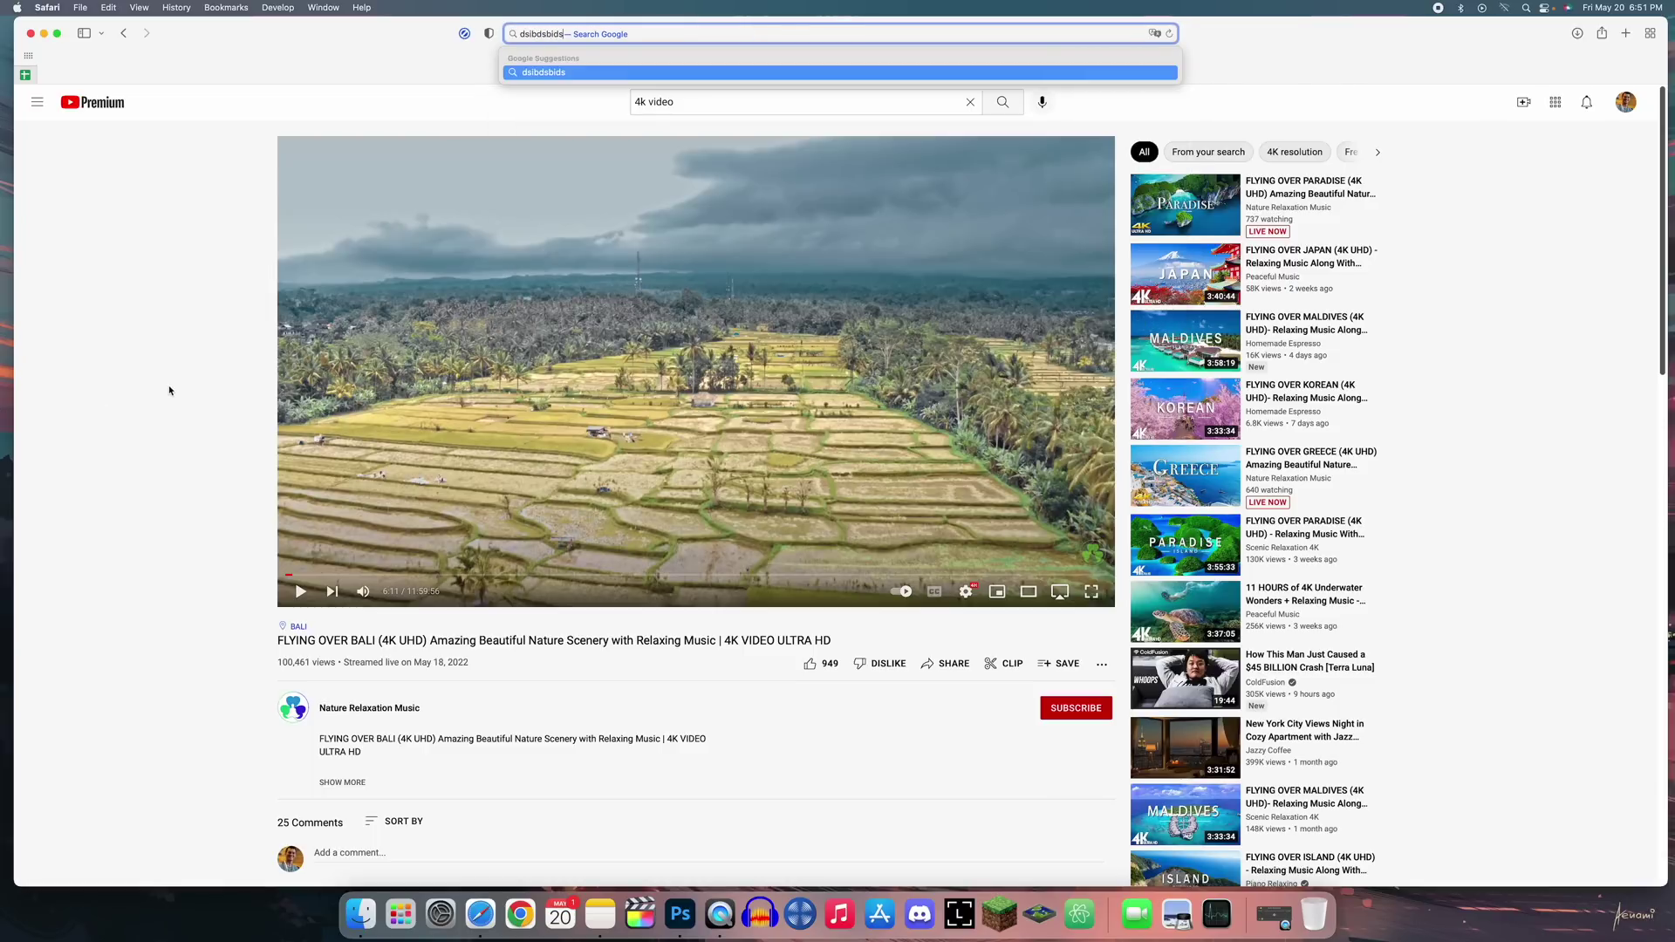
pyautogui.press('super+a')
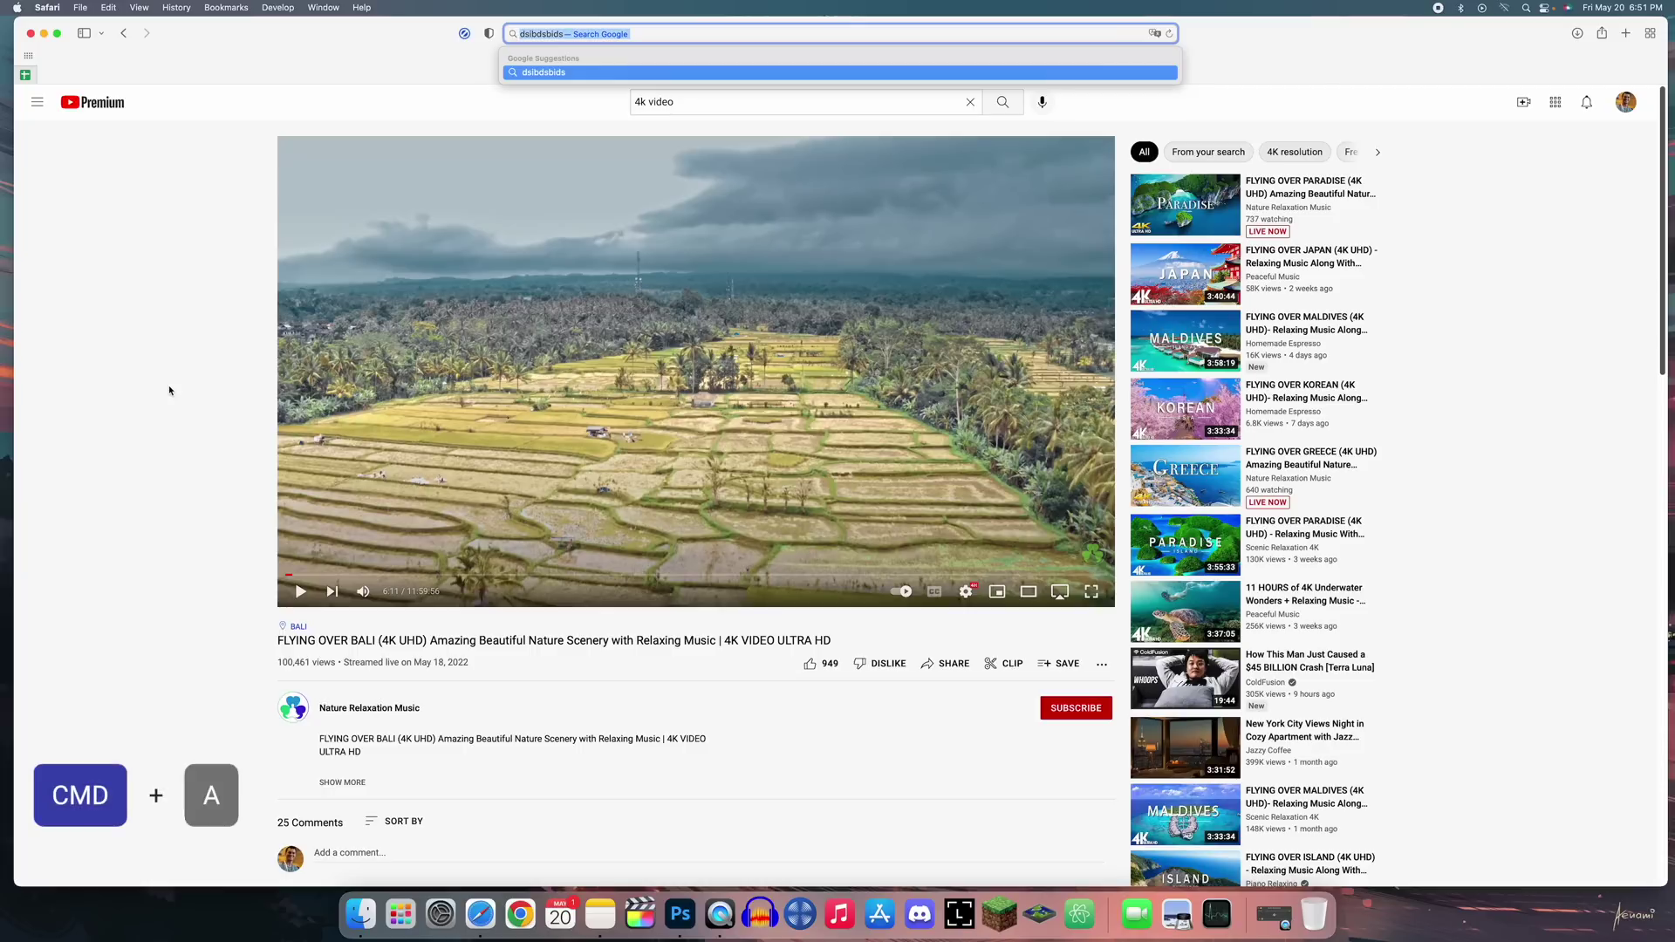
pyautogui.press('super+c')
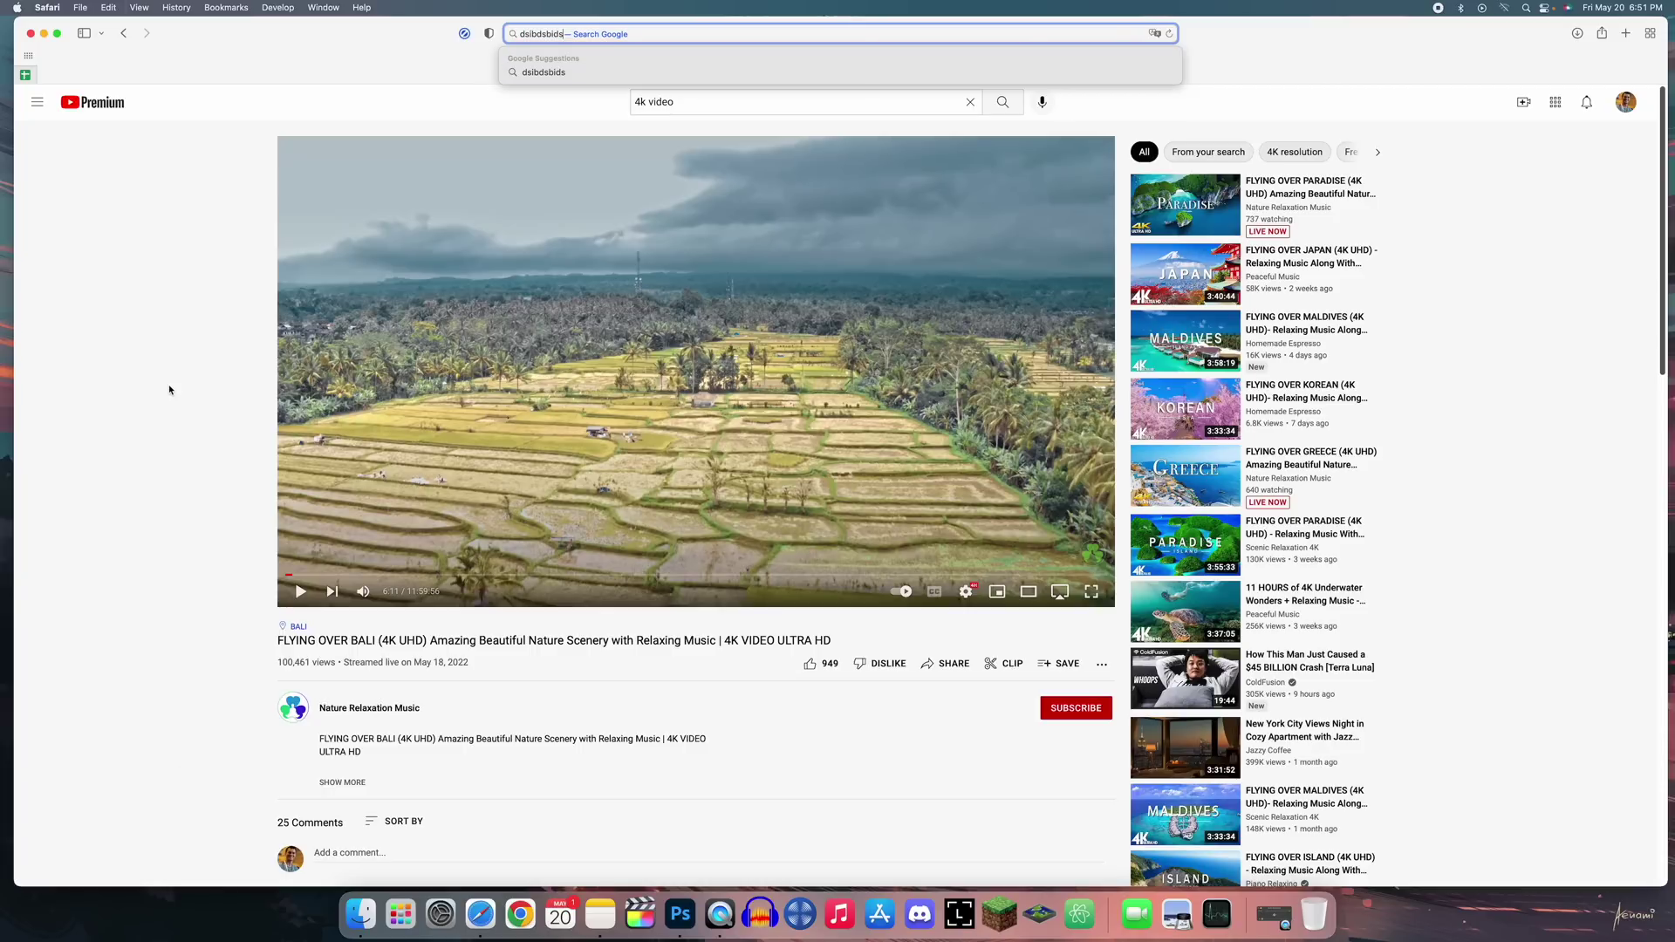
# Copy the YouTube video's BALI location tag and title and paste them into the Hello note in Notes.
pyautogui.tripleClick(319, 634)
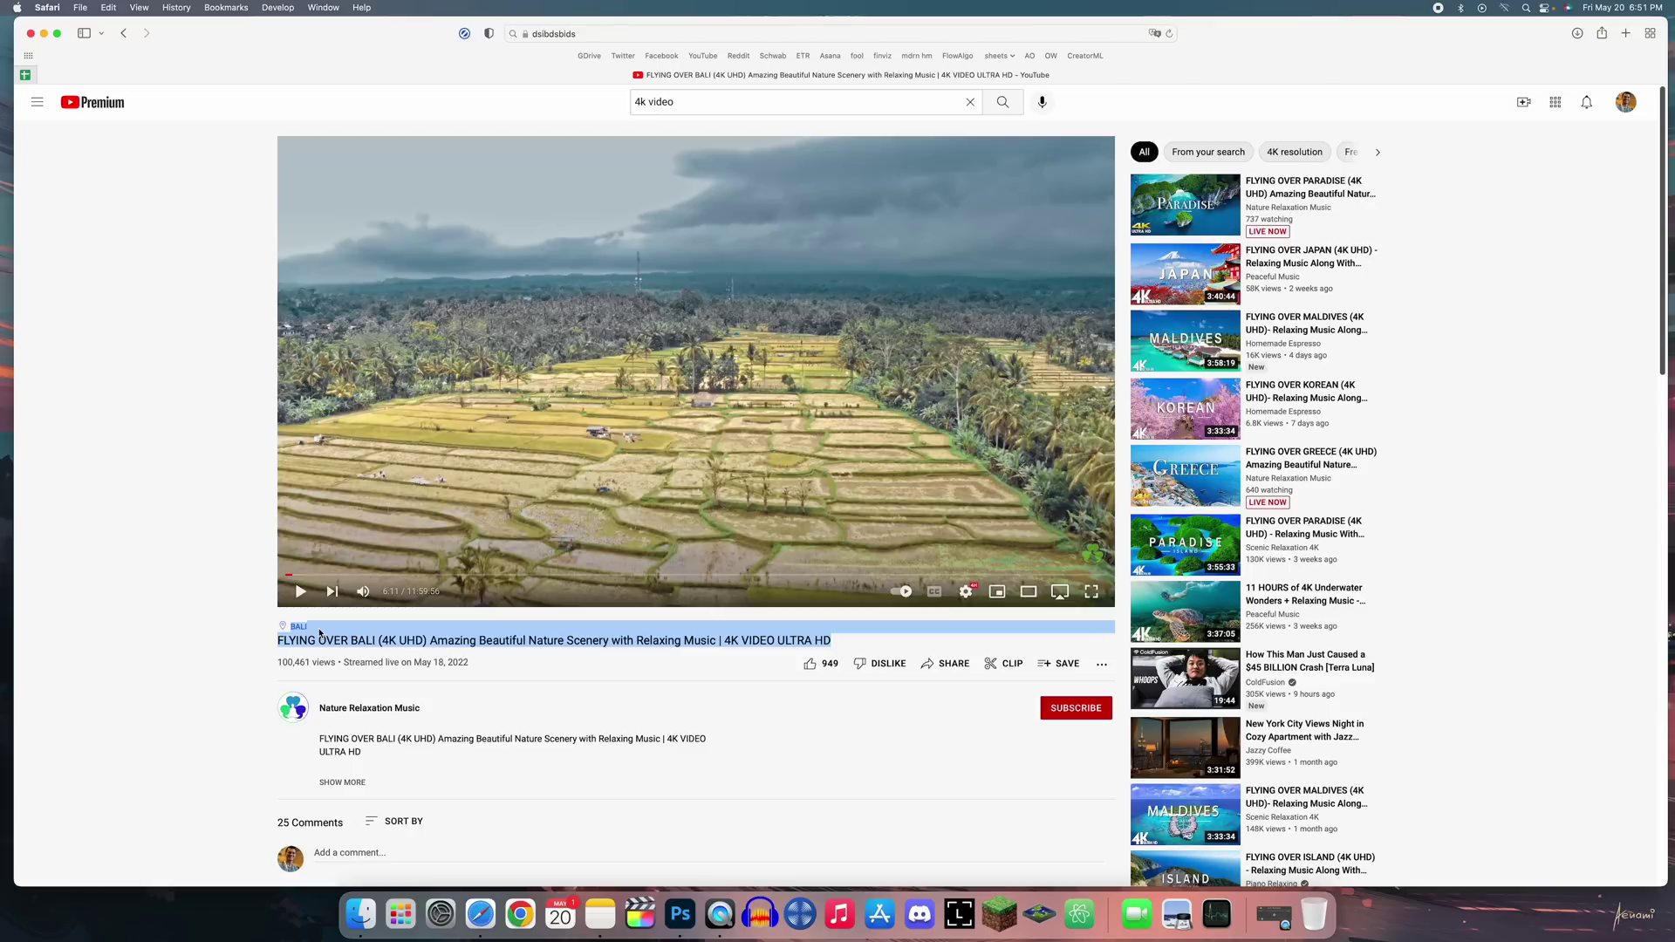
pyautogui.press('super+c')
pyautogui.click(600, 914)
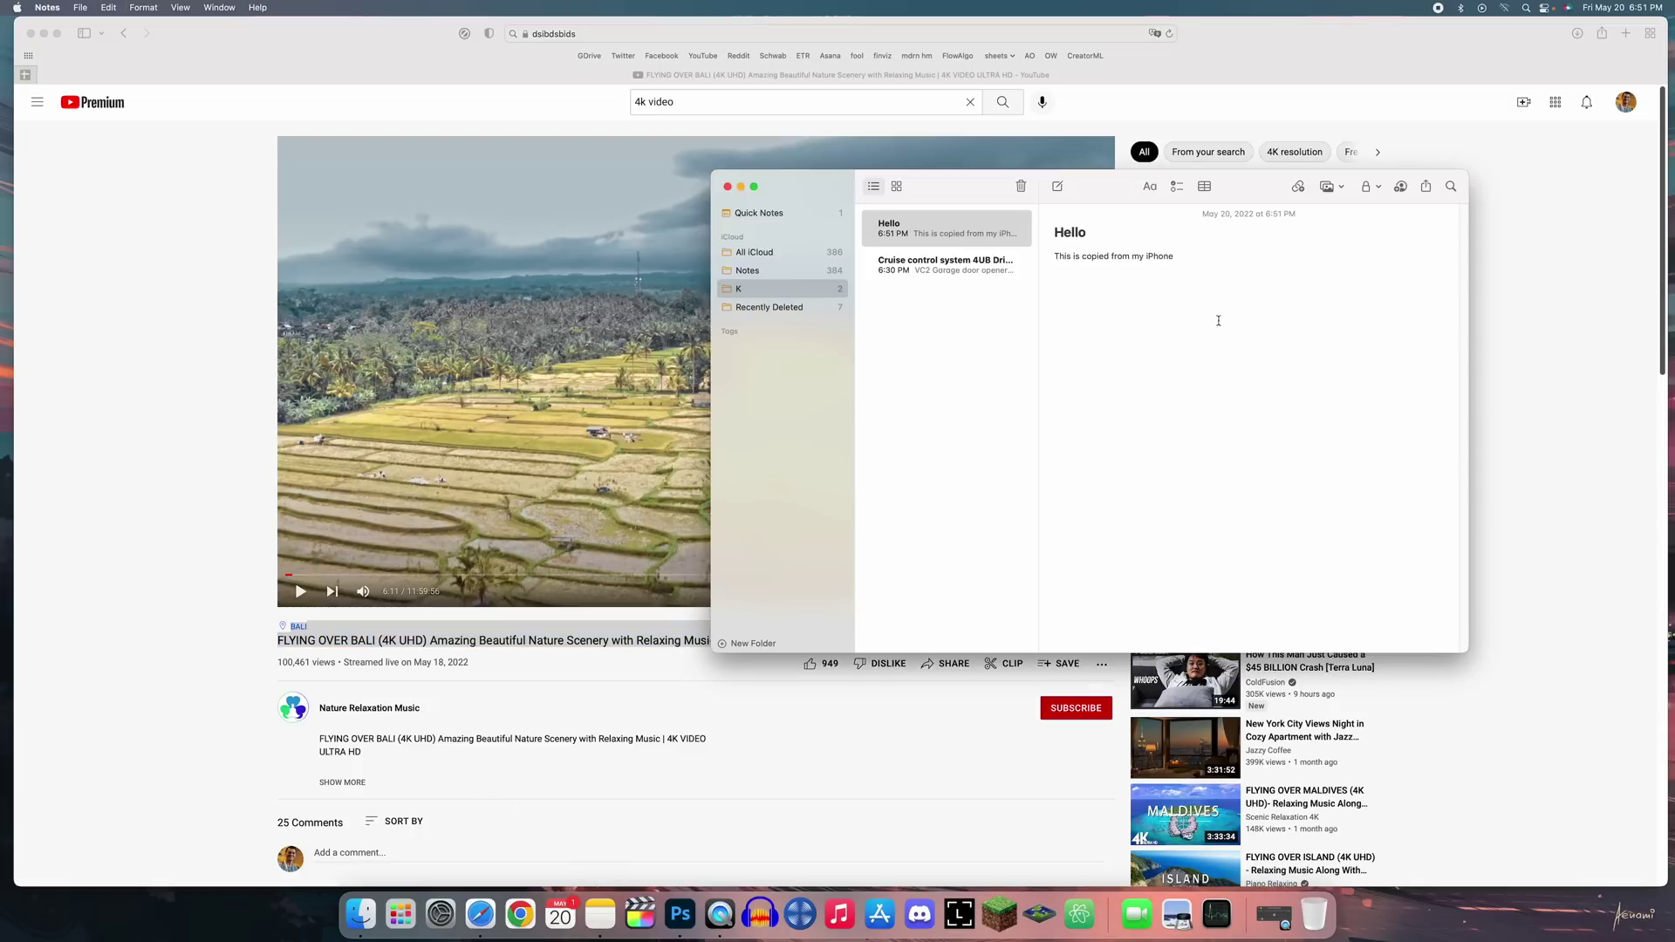
pyautogui.press('super+v')
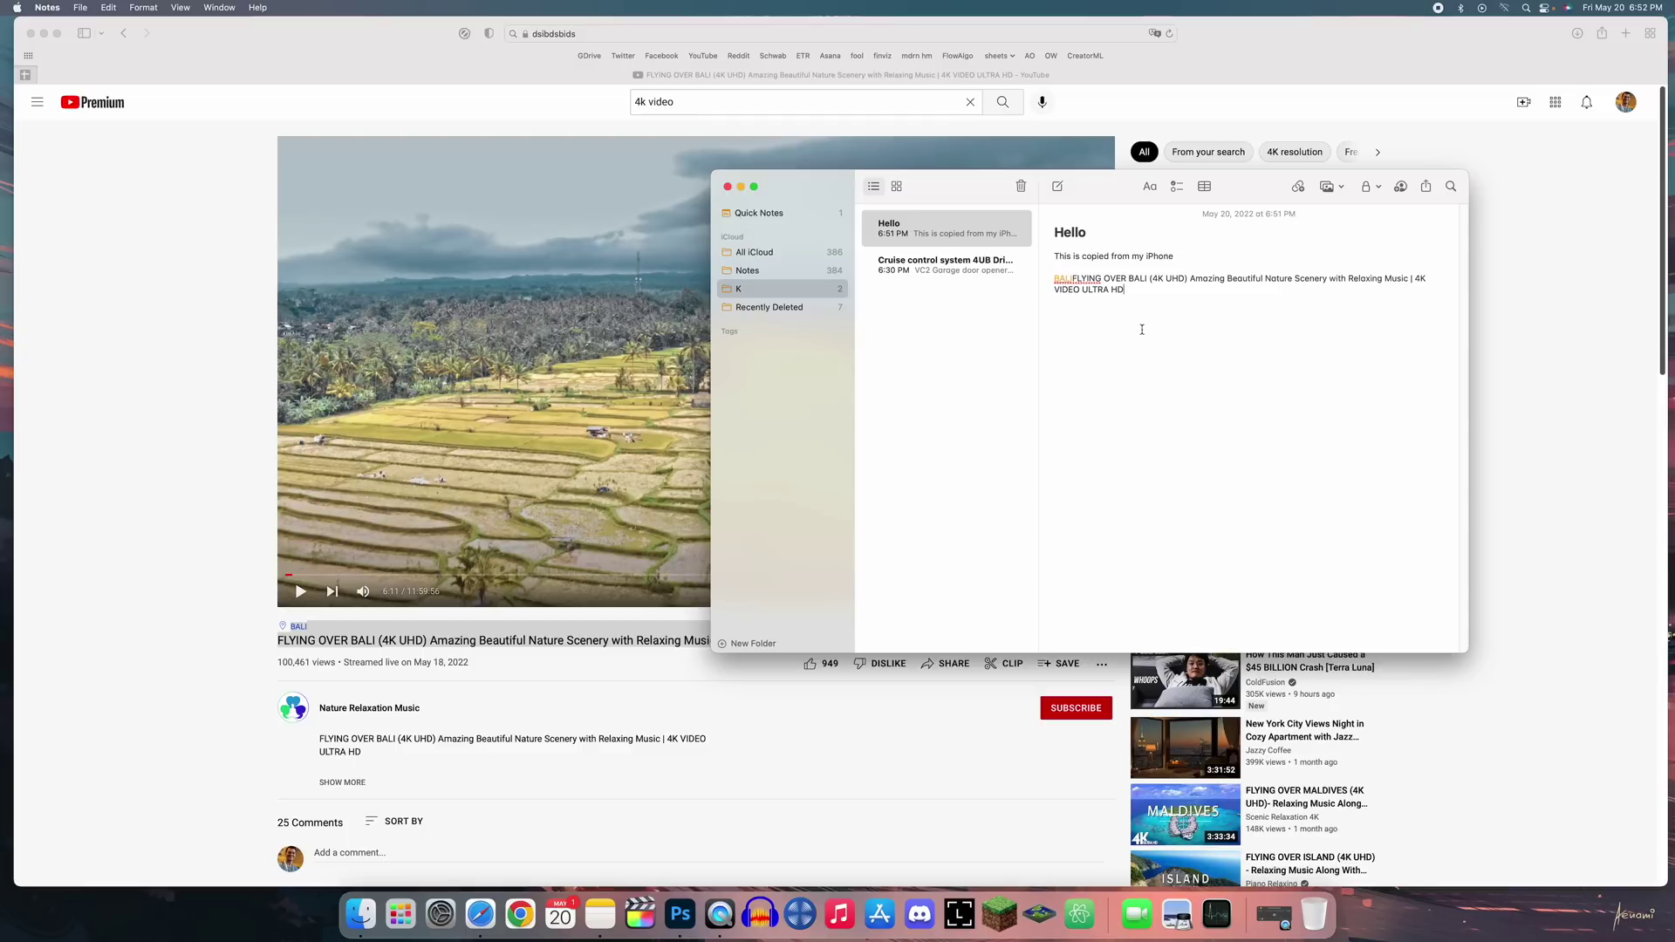
# Undo the formatted paste and paste the copied title into the Hello note with matching style.
pyautogui.press('super+z')
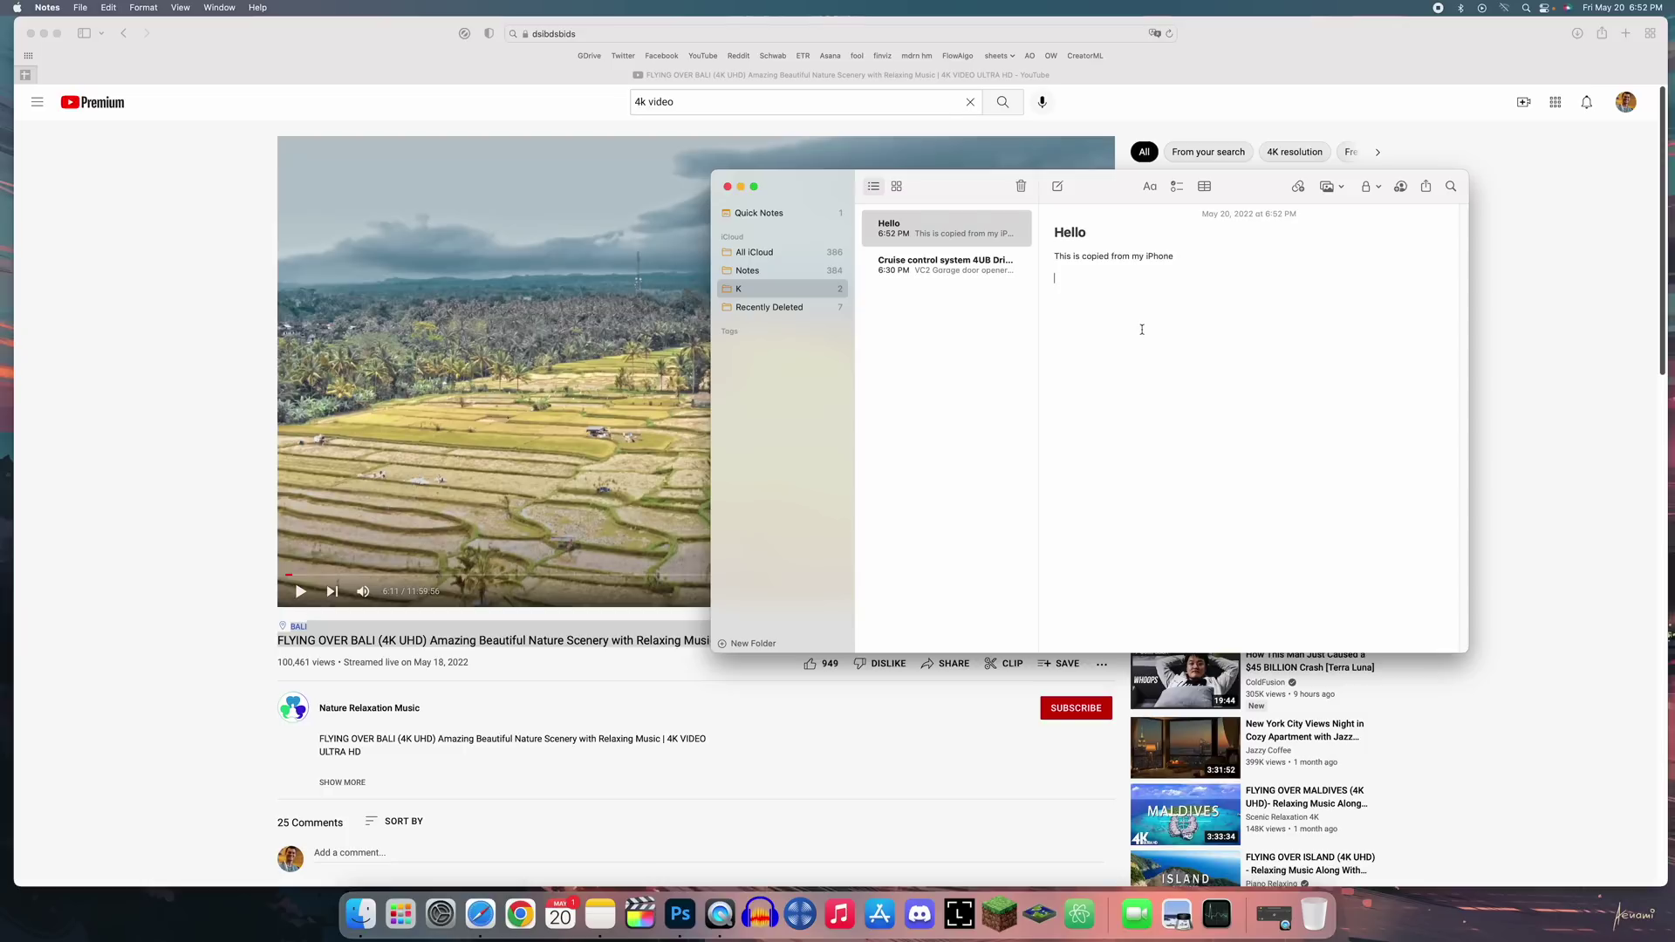
pyautogui.press('super+shift+alt+v')
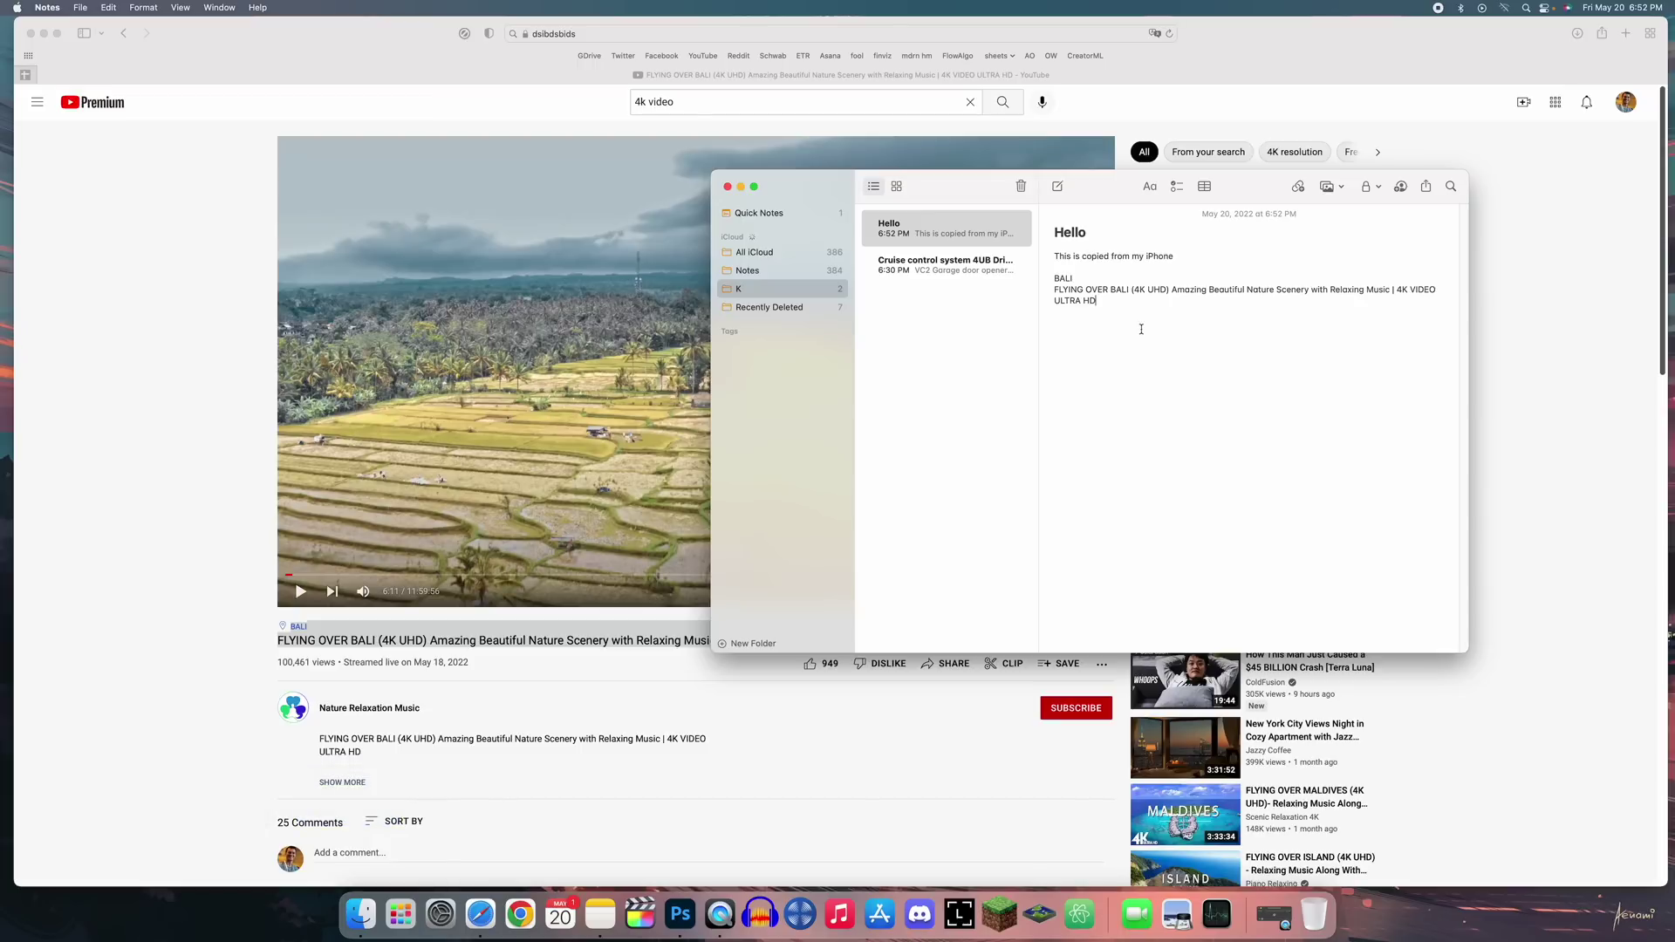
# Switch back to Safari and find bali on the YouTube page with the Begins with matching option.
pyautogui.click(1526, 263)
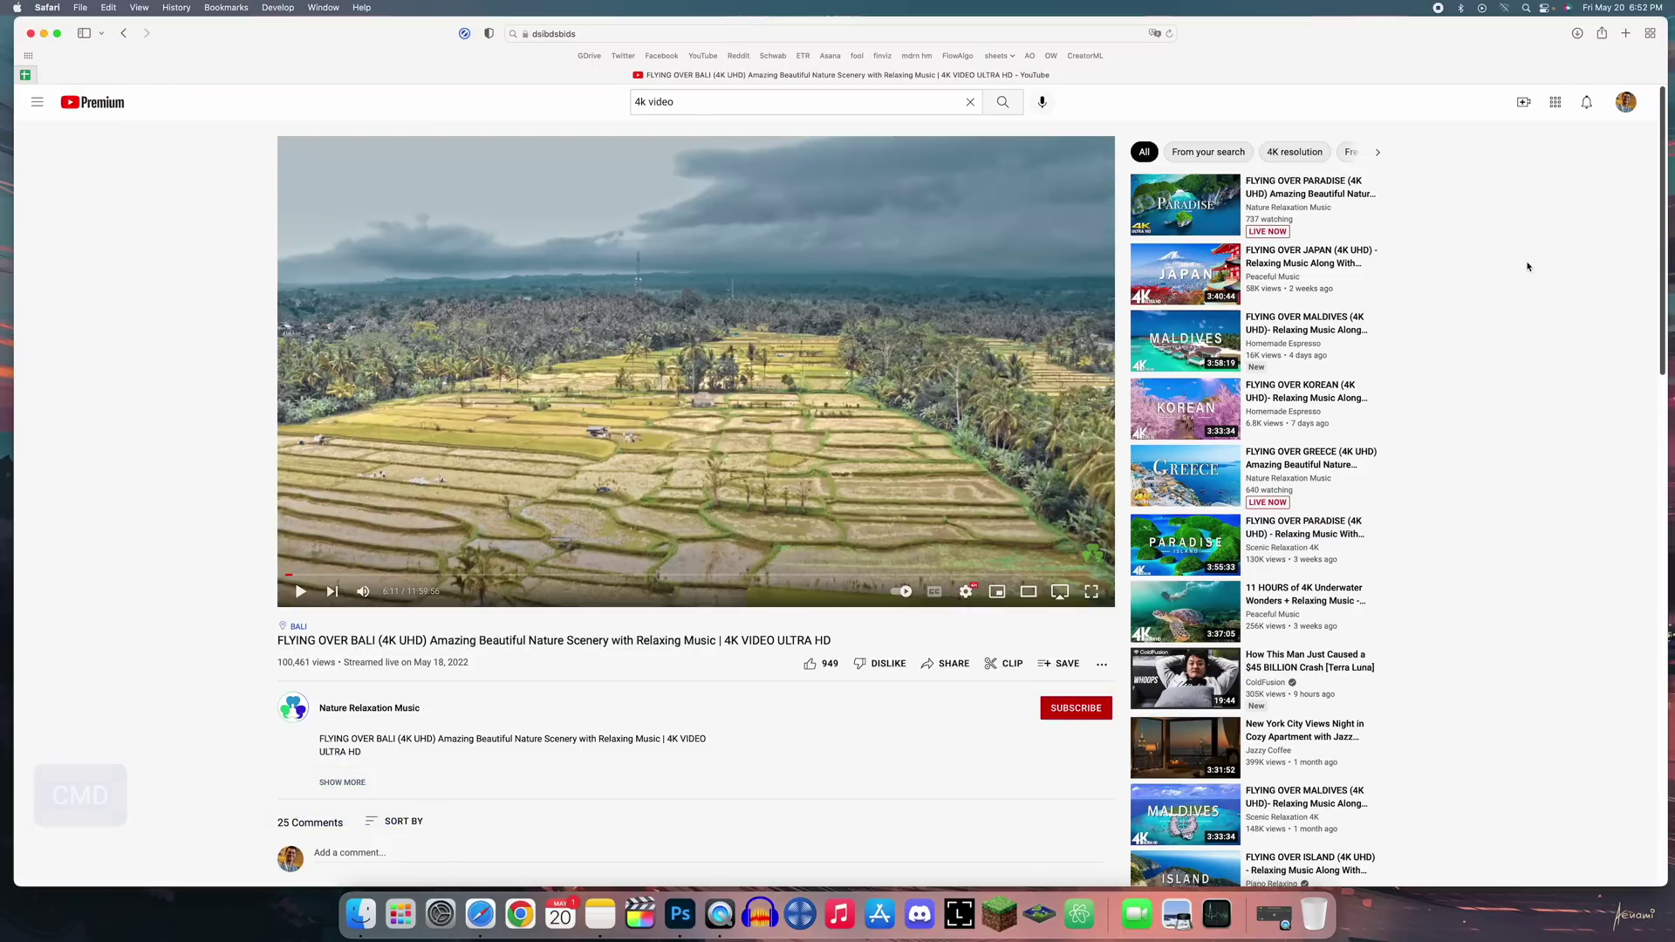
pyautogui.press('super+f')
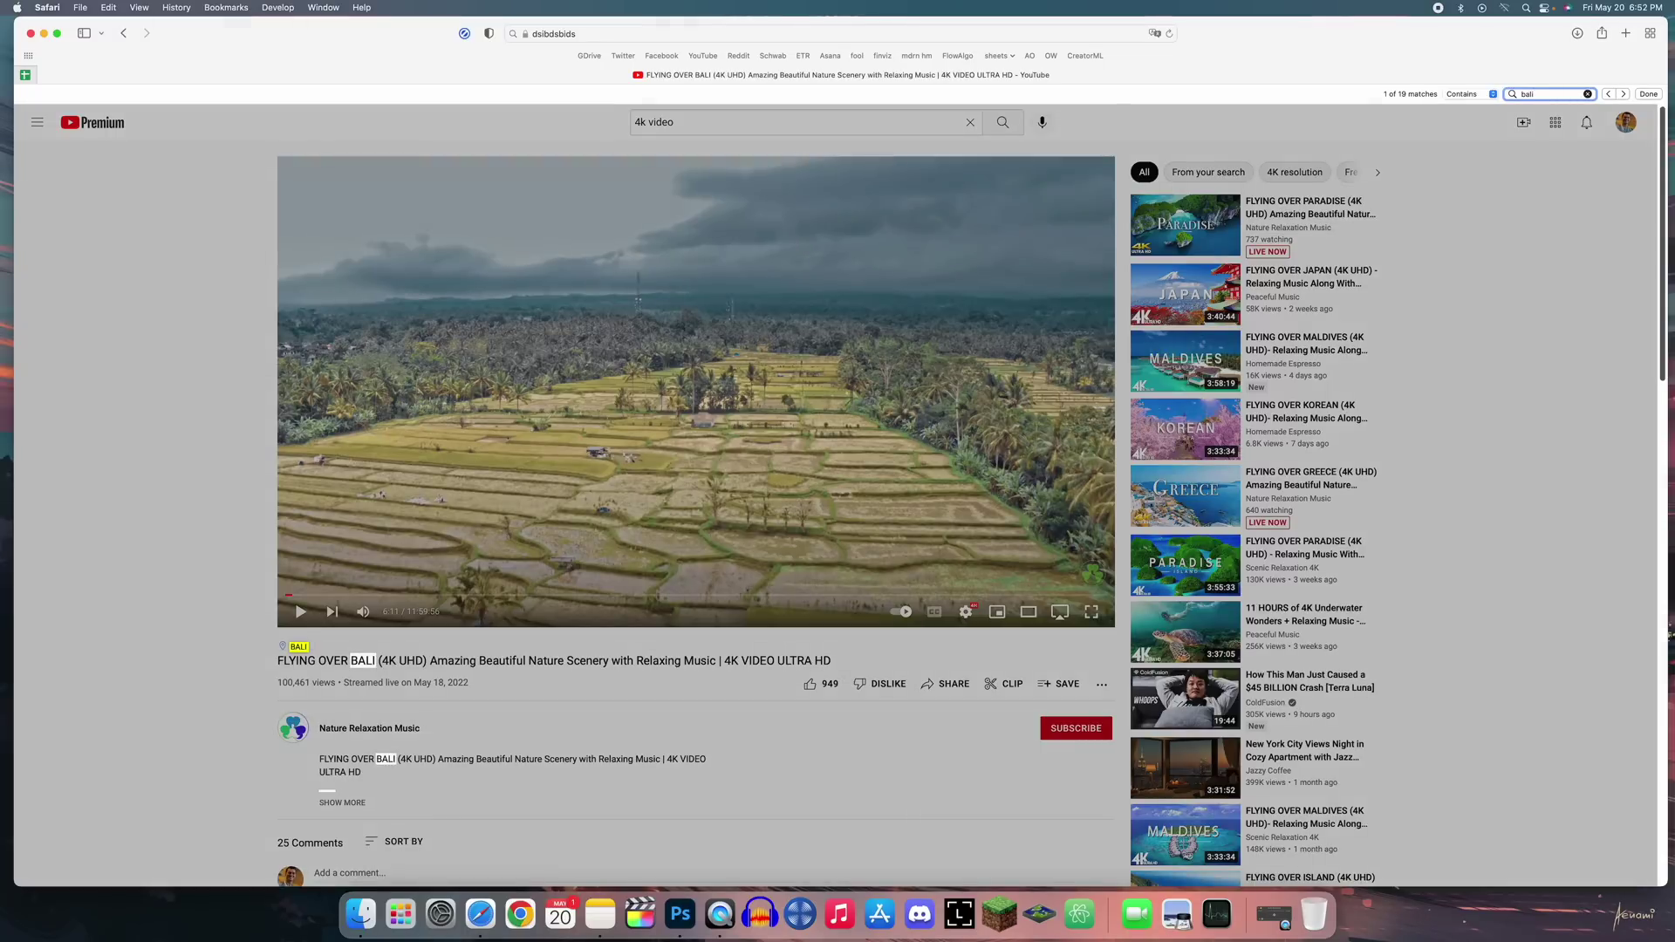
pyautogui.click(1477, 96)
pyautogui.click(1478, 108)
# Step through the matches for bali on the YouTube page and close the page search.
pyautogui.press('Return')
pyautogui.press('Return')
pyautogui.press('Return')
pyautogui.press('Return')
pyautogui.press('Return')
pyautogui.press('Return')
pyautogui.press('Return')
pyautogui.press('Return')
pyautogui.press('Return')
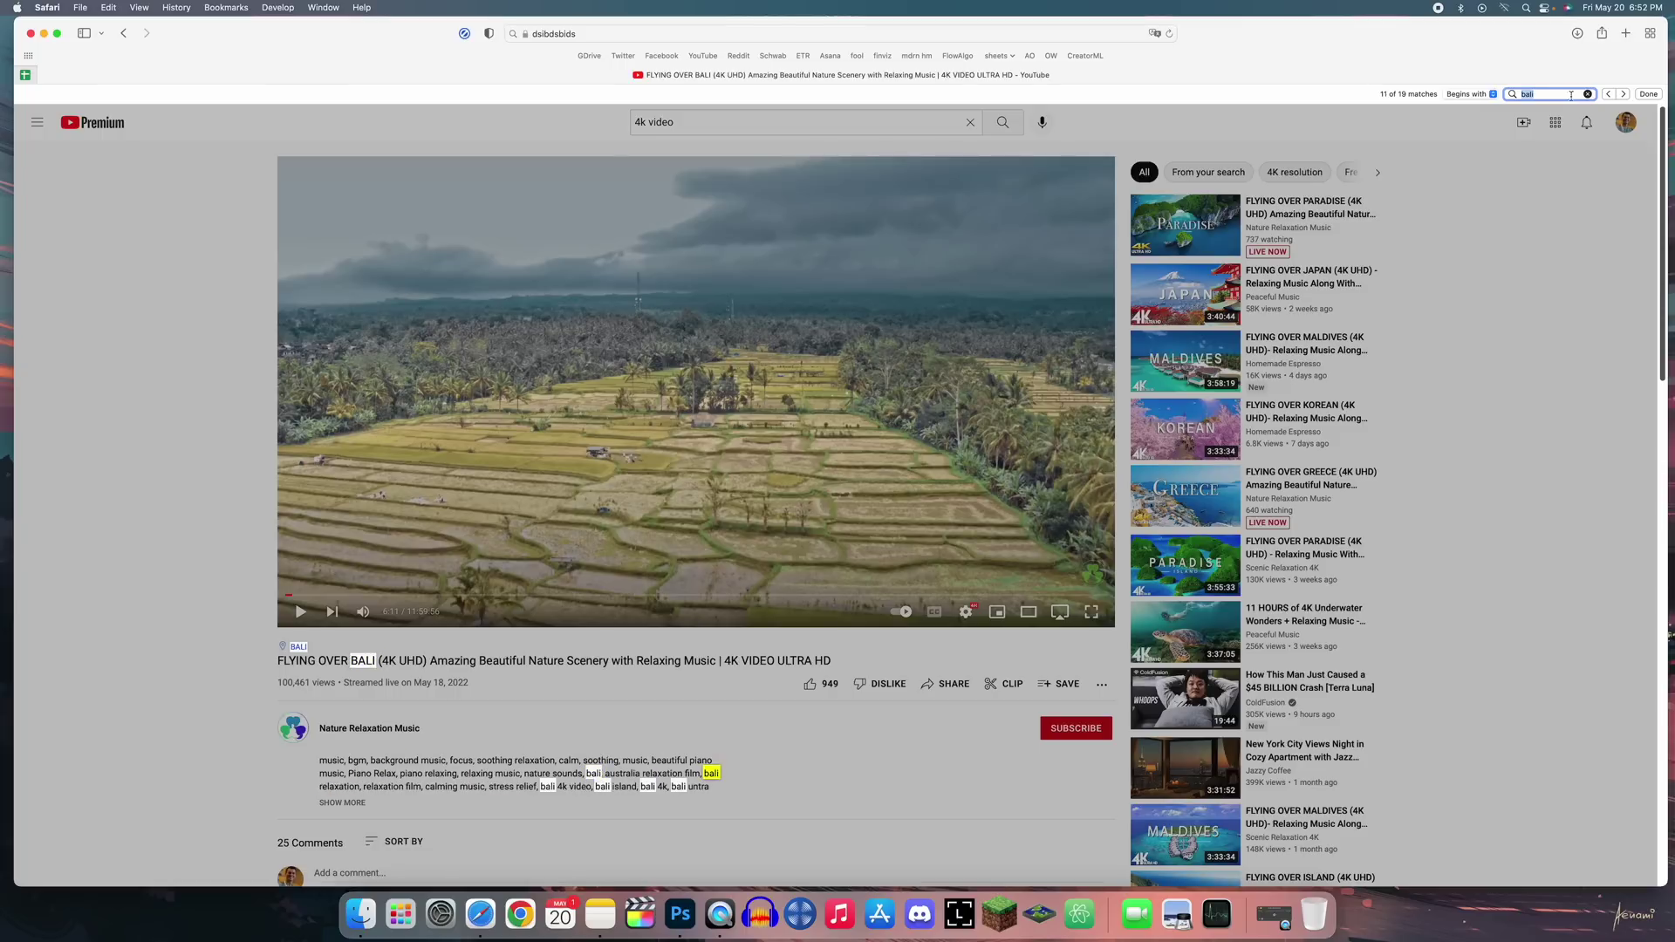
pyautogui.press('Return')
pyautogui.press('Return')
pyautogui.press('Return')
pyautogui.press('Return')
pyautogui.press('Return')
pyautogui.press('Return')
pyautogui.press('Return')
pyautogui.press('Return')
pyautogui.press('Return')
pyautogui.press('Escape')
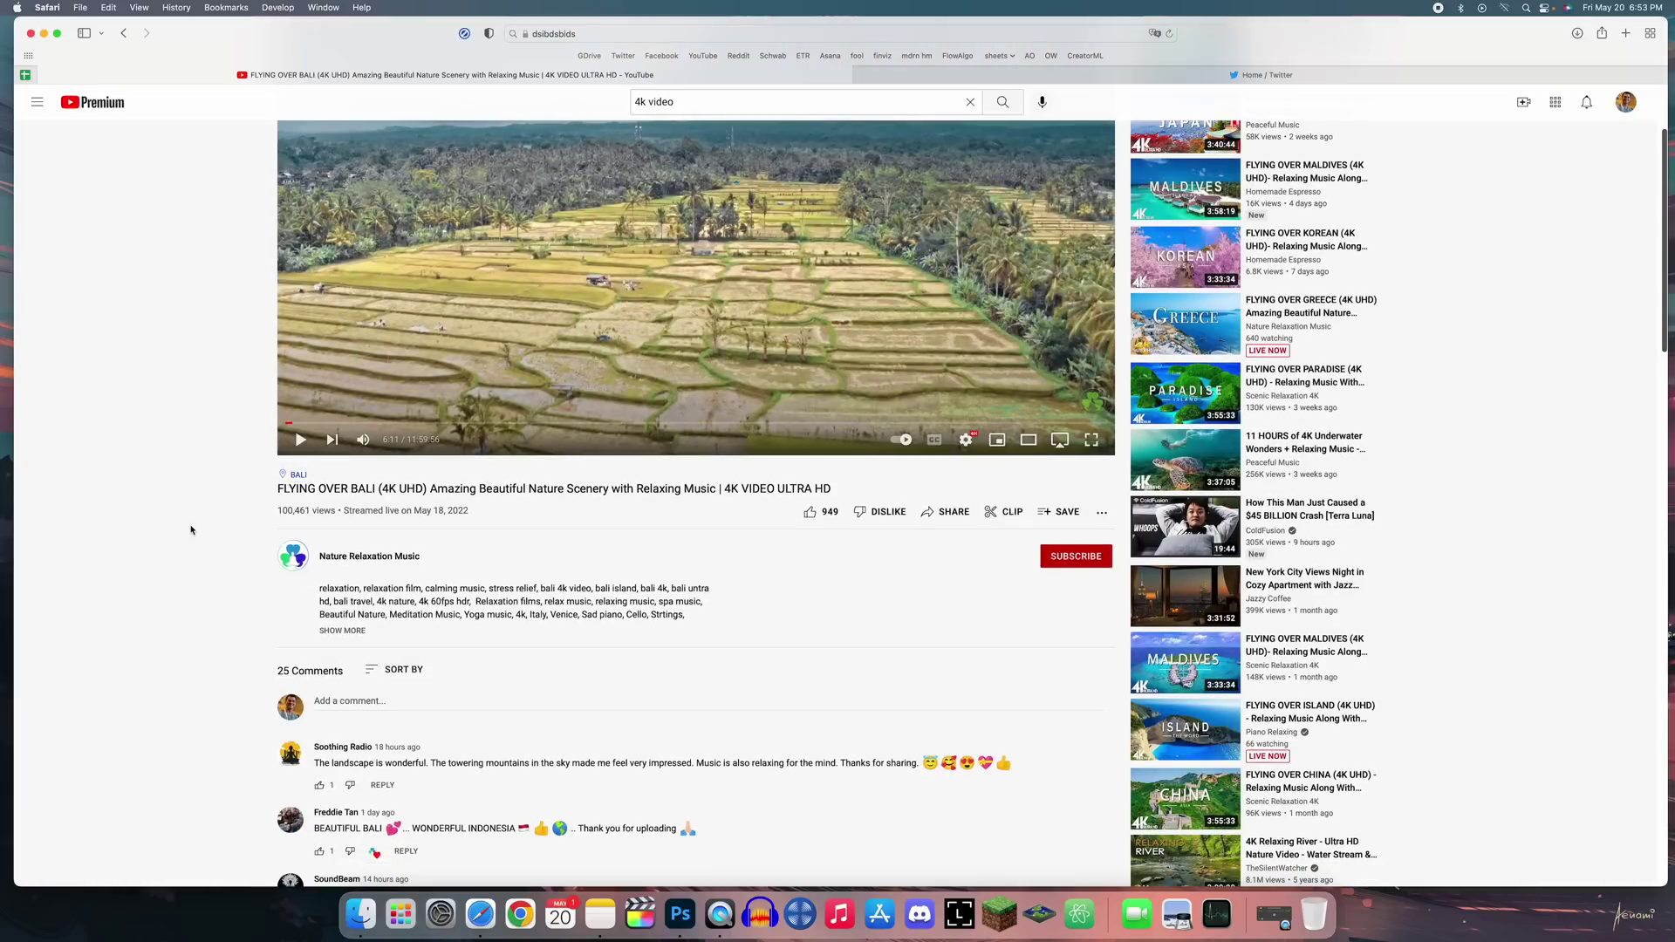
# Enlarge the YouTube page, shrink it back and enlarge it again.
pyautogui.press('super+equal')
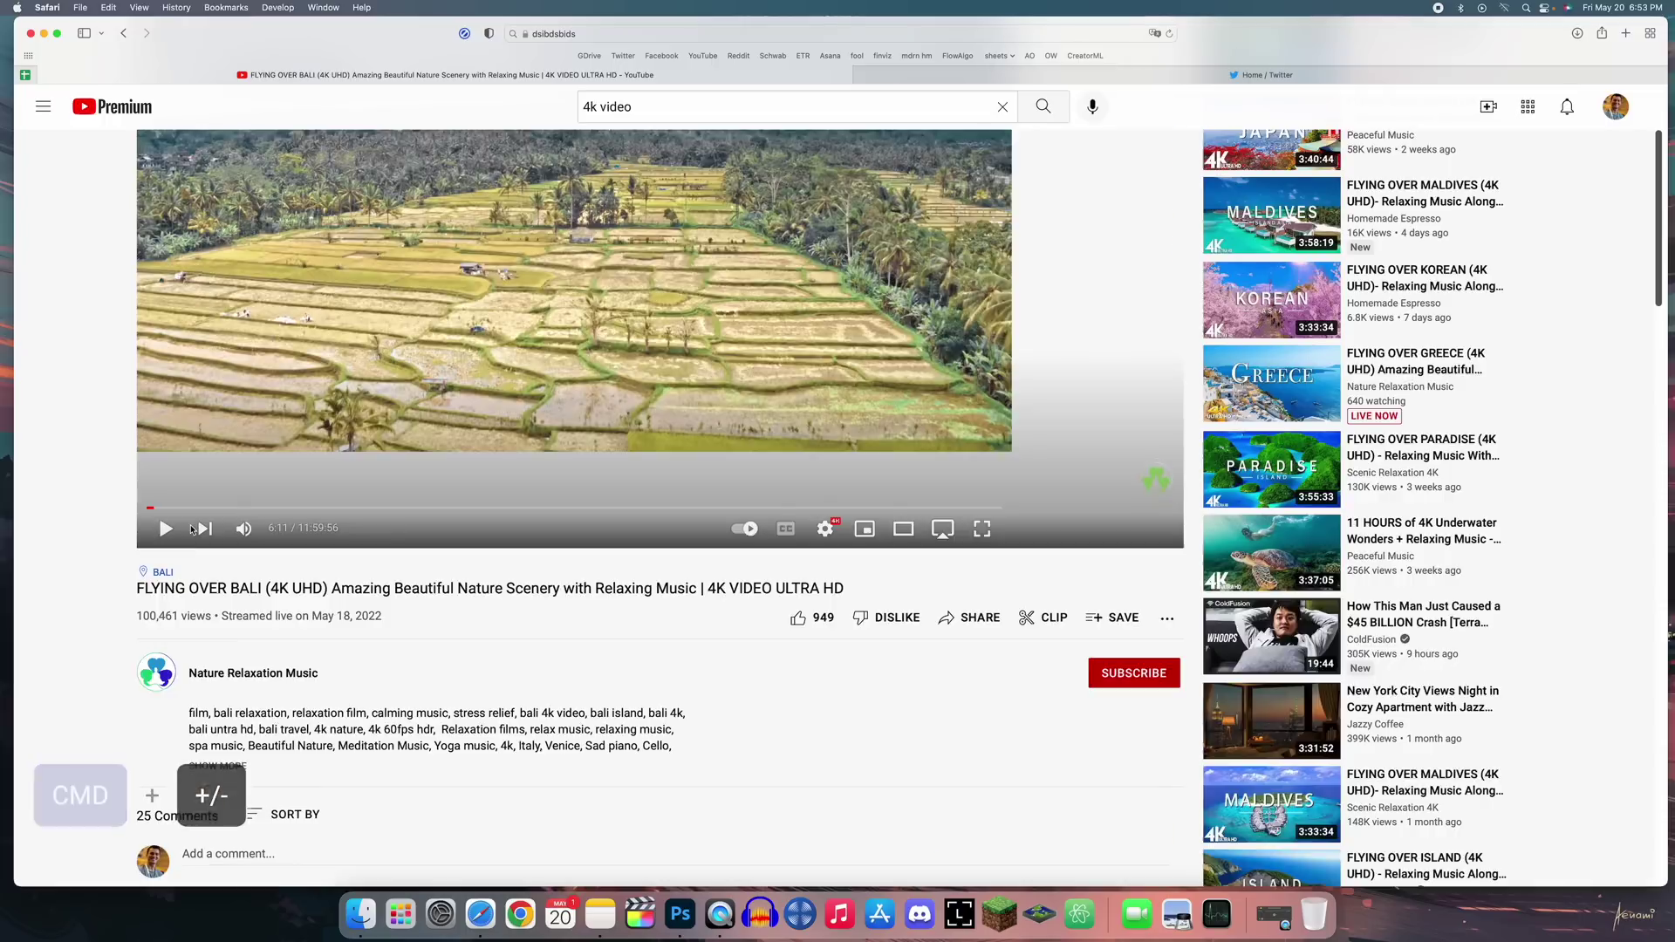
pyautogui.press('super+minus')
pyautogui.press('super+equal')
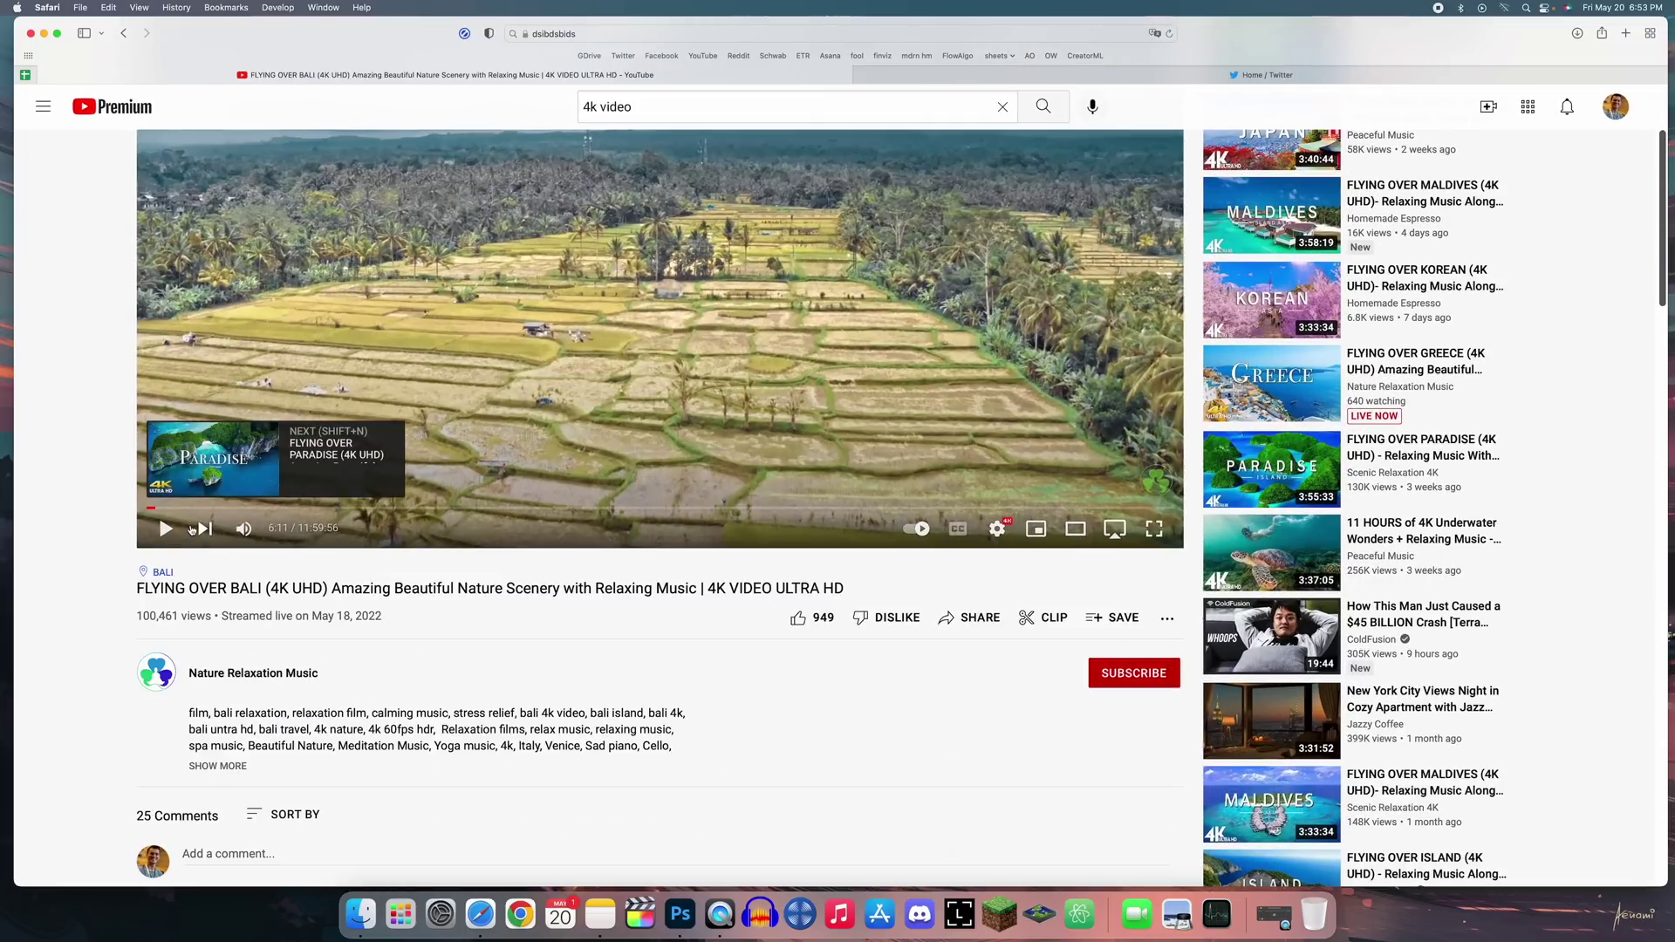
# Browse the Twitter home feed in its tab and return to the YouTube video tab.
pyautogui.click(1265, 75)
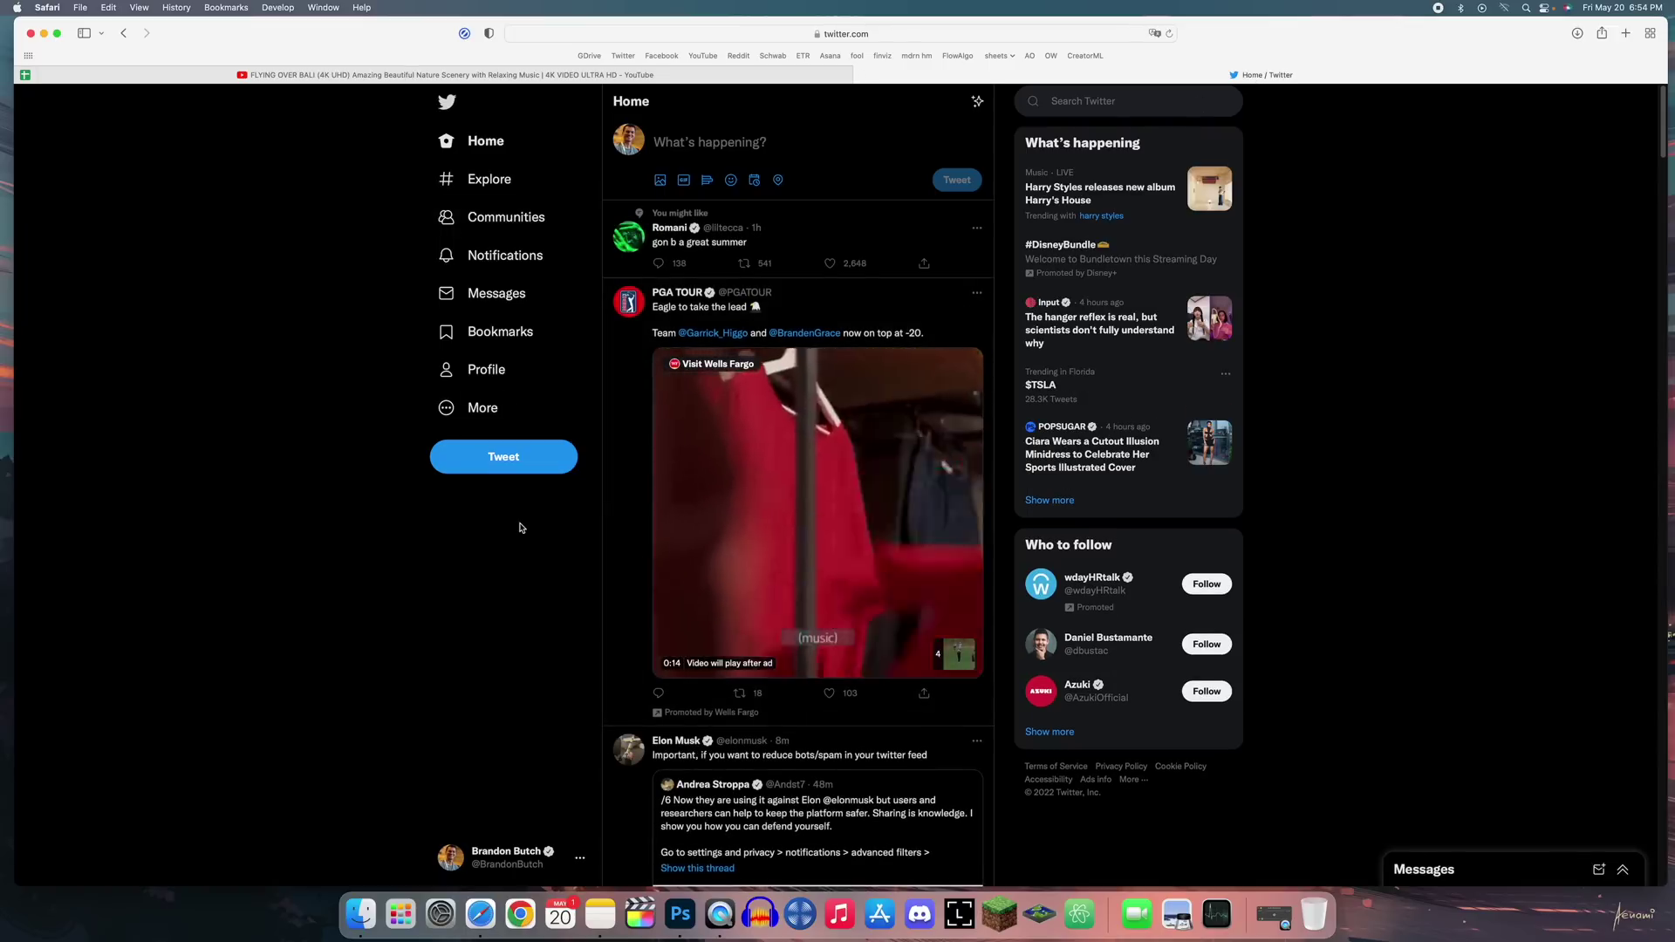
pyautogui.scroll(-10, 641, 168)
pyautogui.click(495, 74)
# Open a new browser tab and load the Reddit favorite in it.
pyautogui.press('super+t')
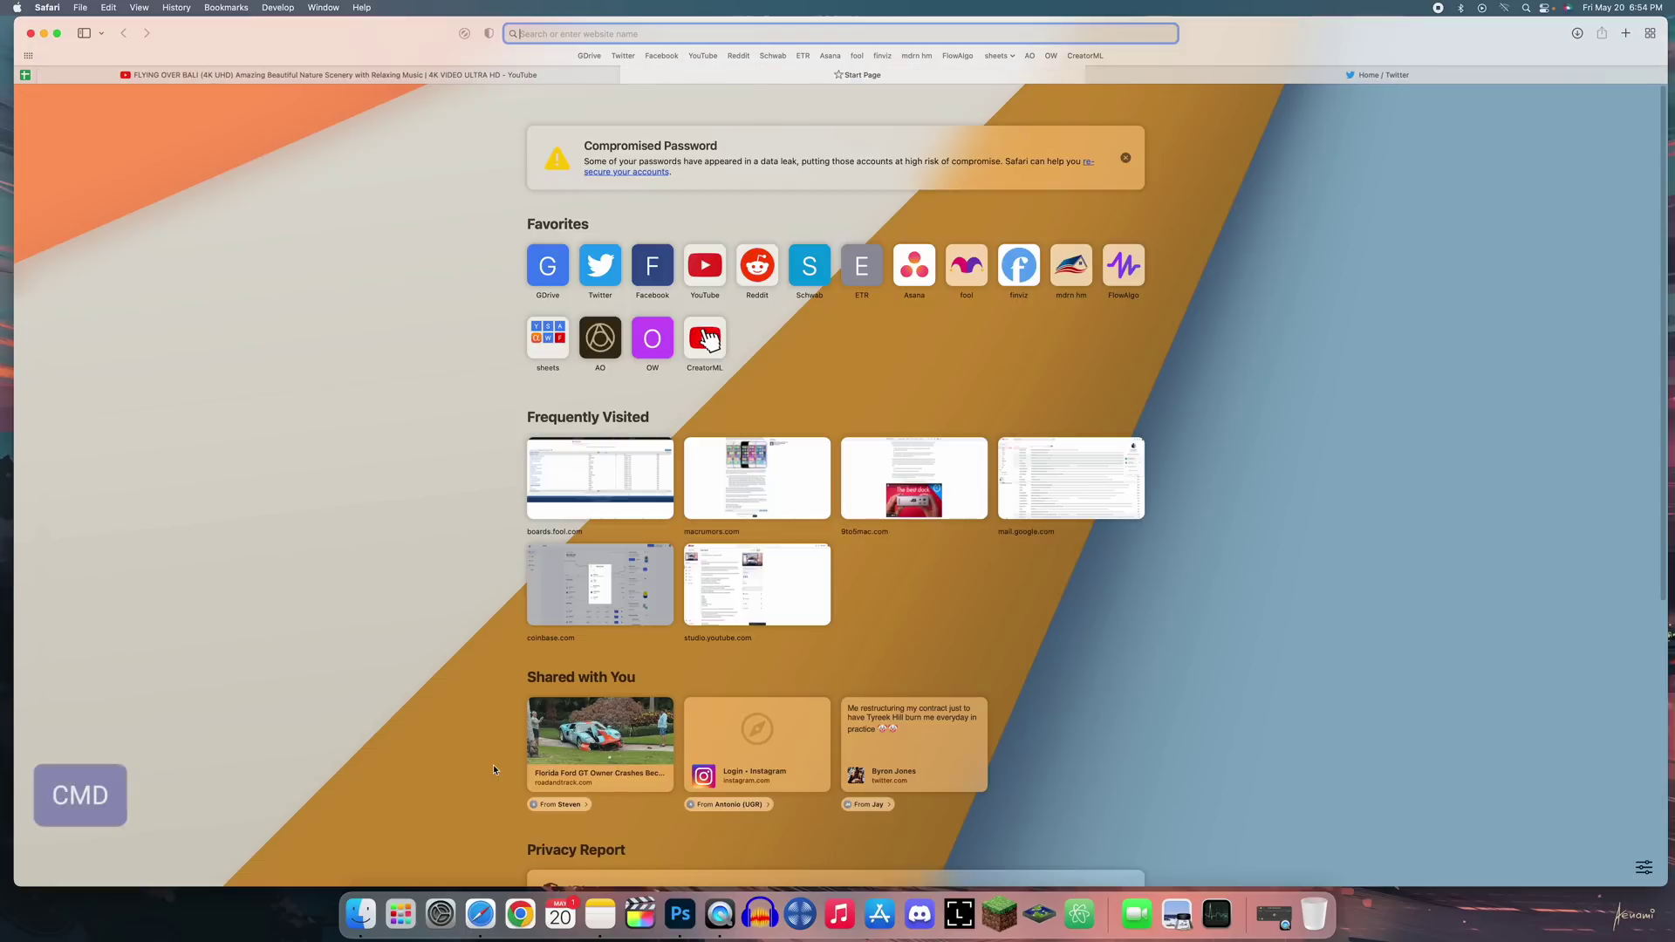
pyautogui.press('super+z')
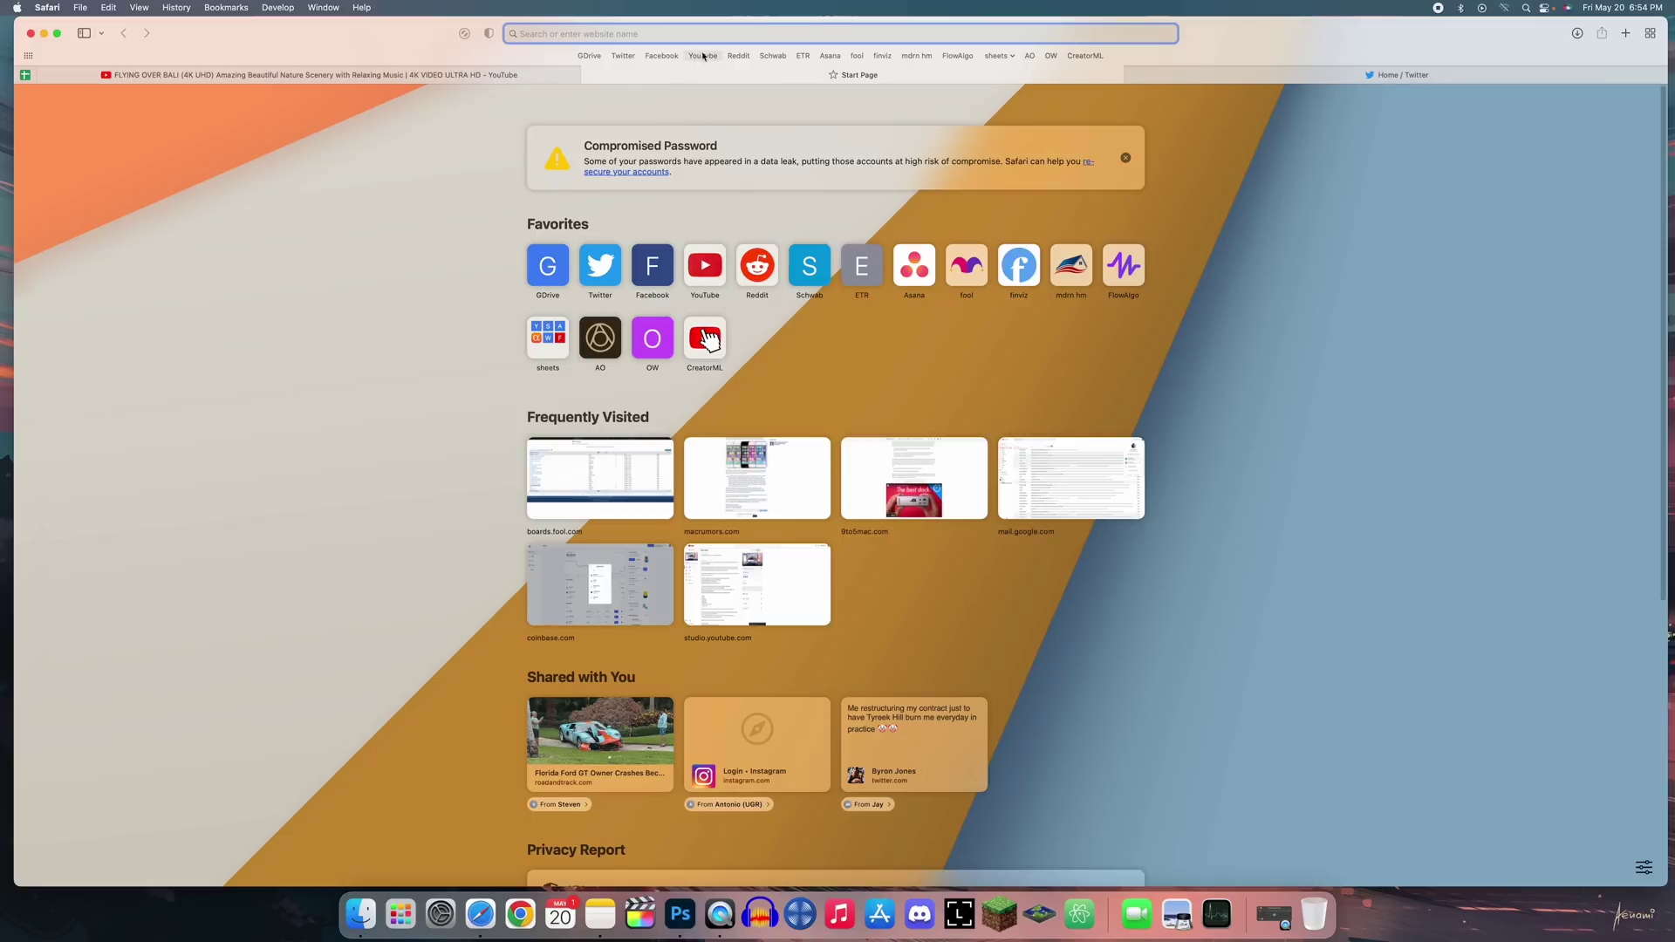
pyautogui.click(739, 56)
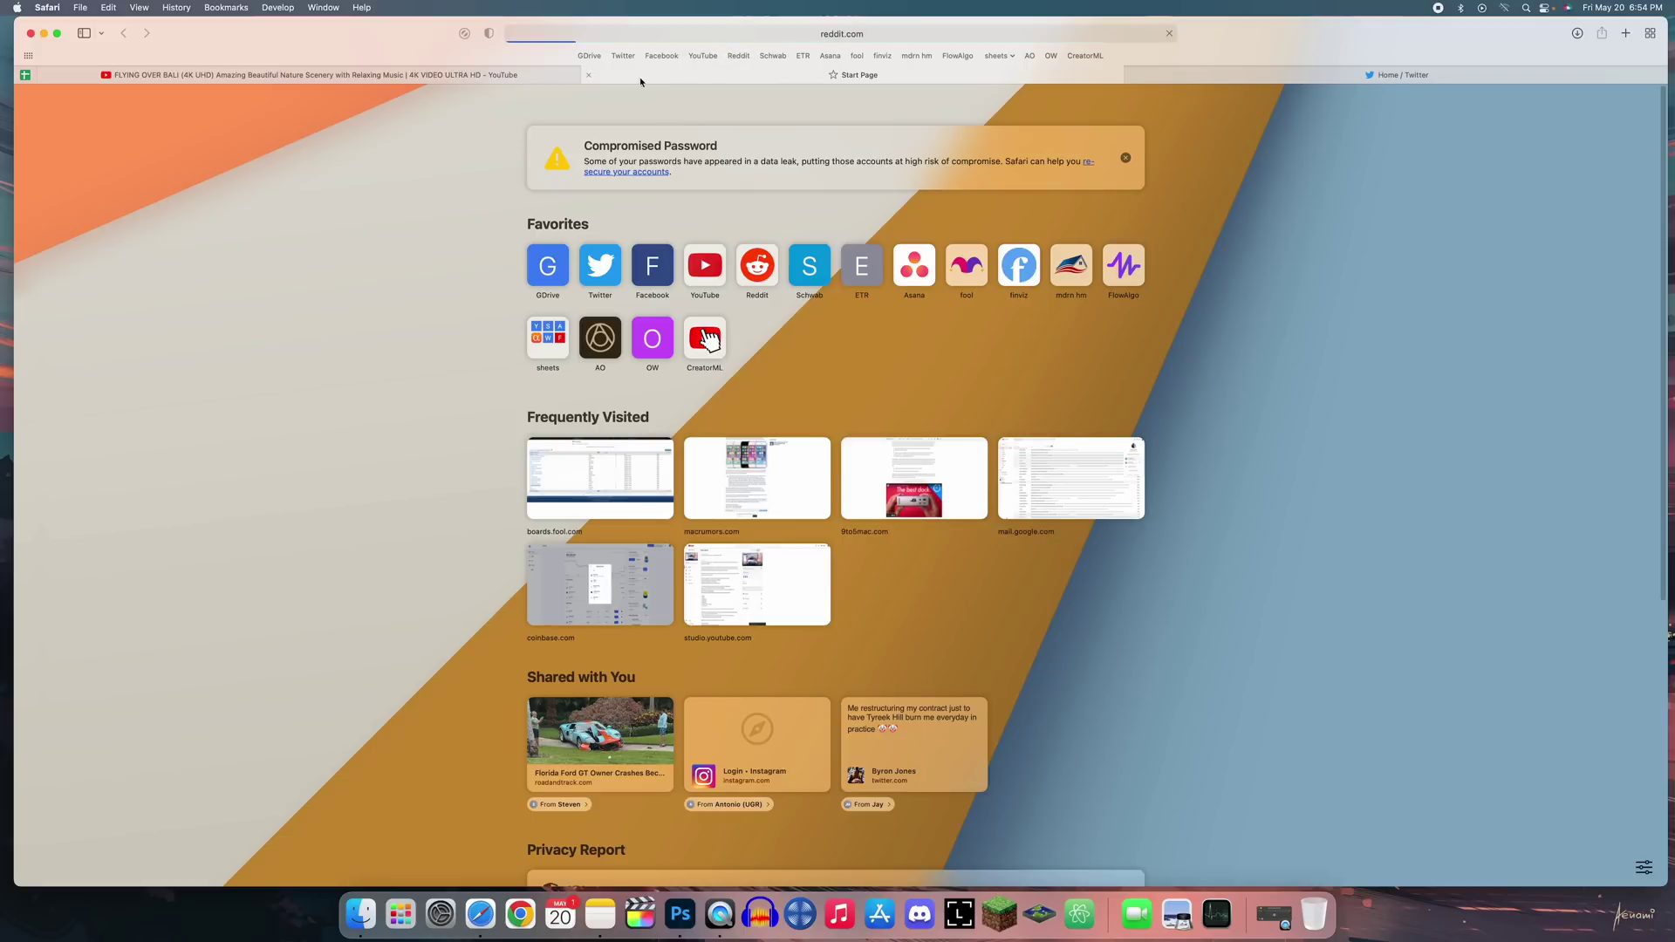
# Close the Reddit tab, restore it and close it again.
pyautogui.click(589, 75)
pyautogui.press('super+z')
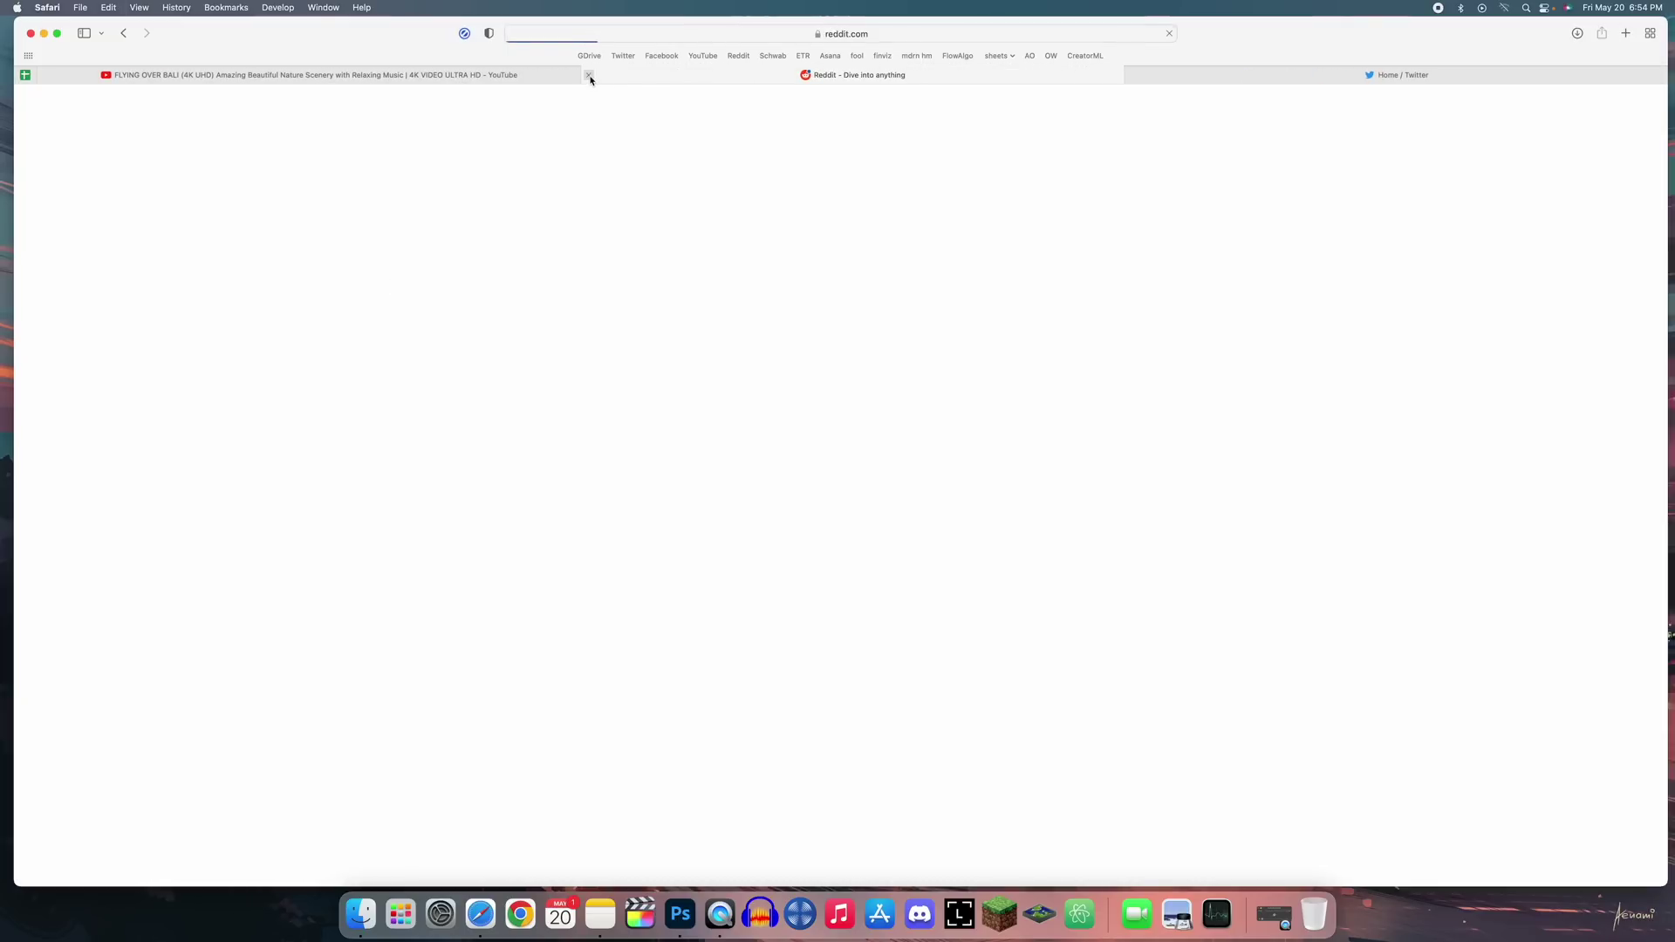
pyautogui.click(589, 75)
# Load the YouTube favorite in a new browser window, close that window and reopen it.
pyautogui.click(80, 7)
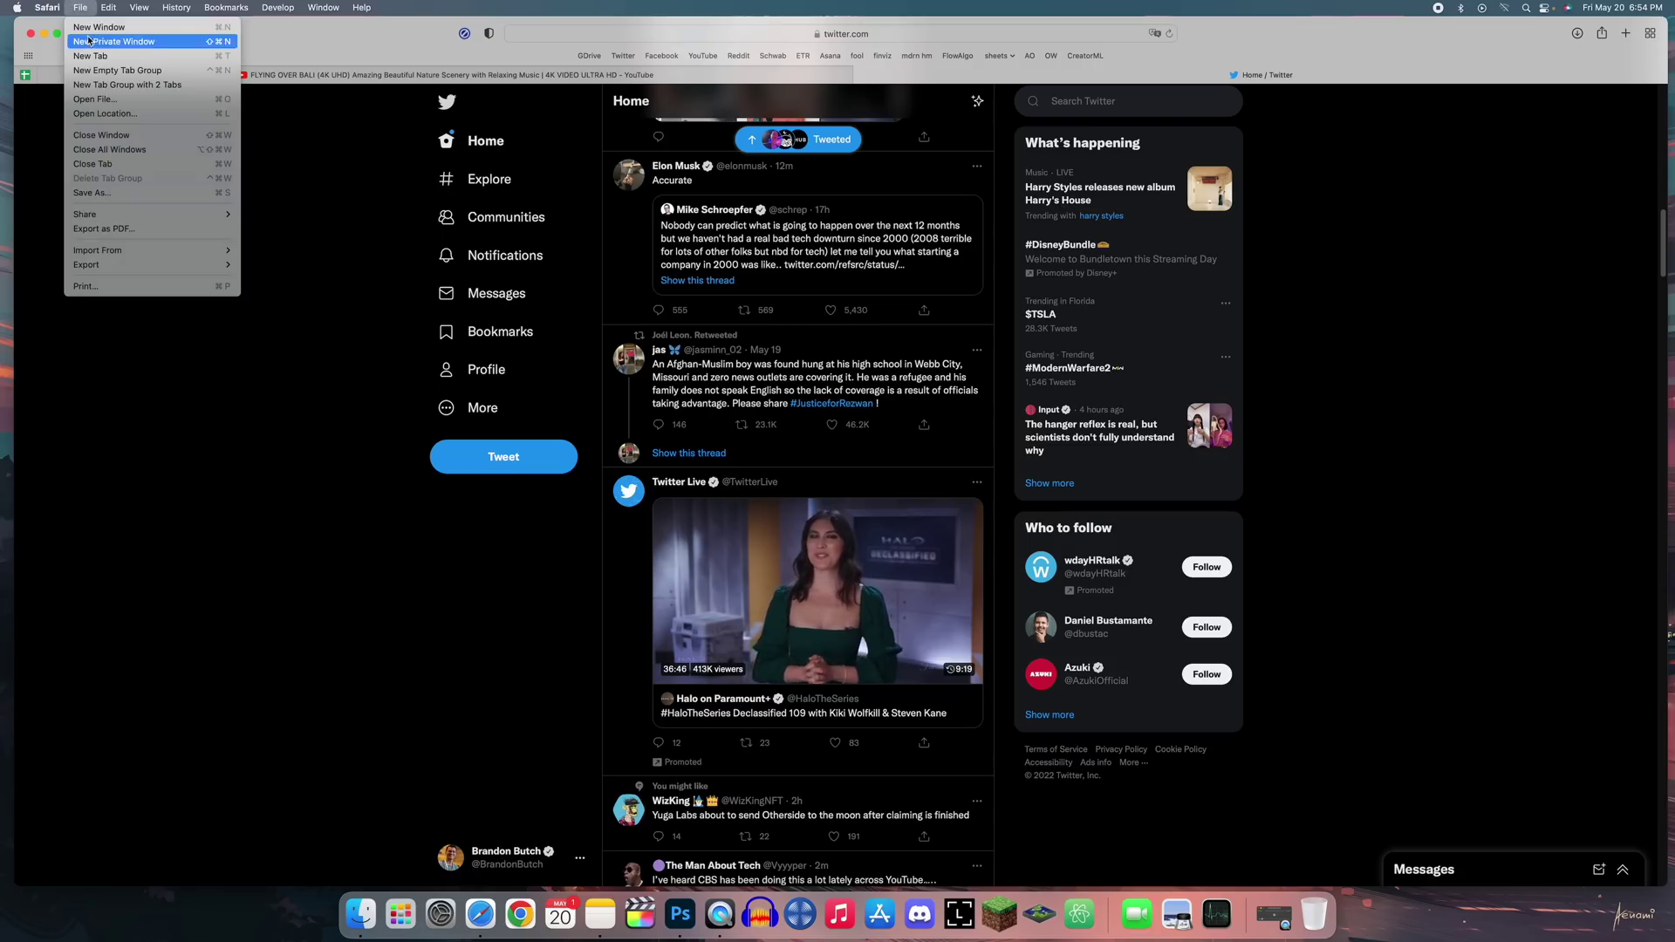
pyautogui.click(88, 27)
pyautogui.click(693, 58)
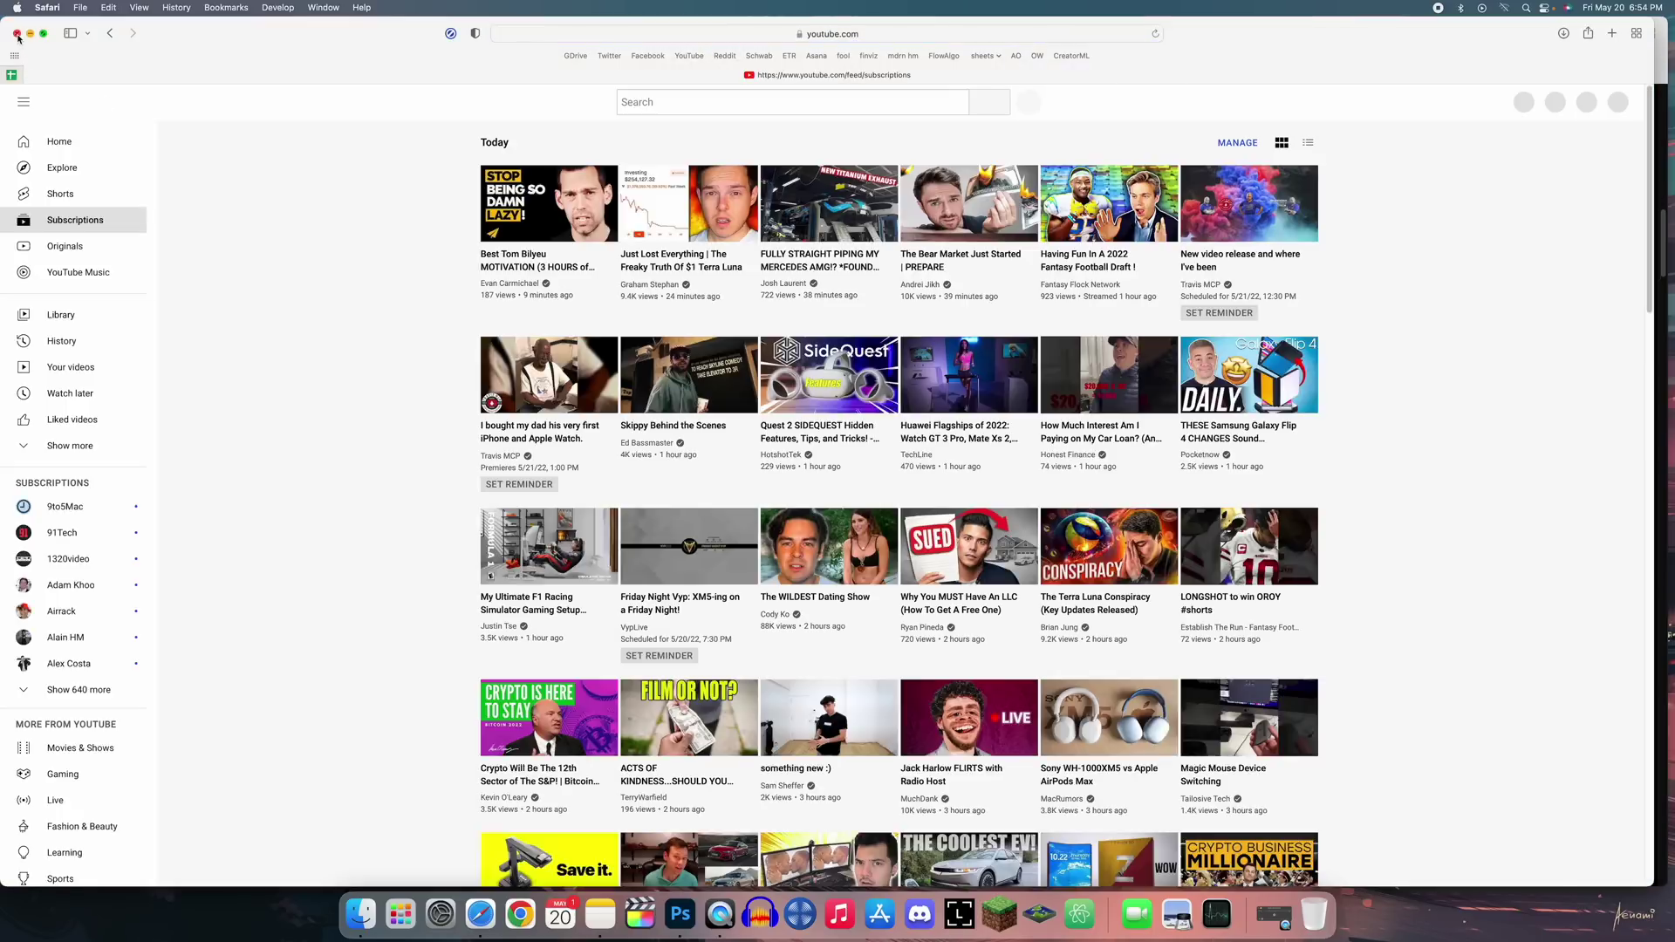
pyautogui.click(16, 33)
pyautogui.press('cmd+shift+t')
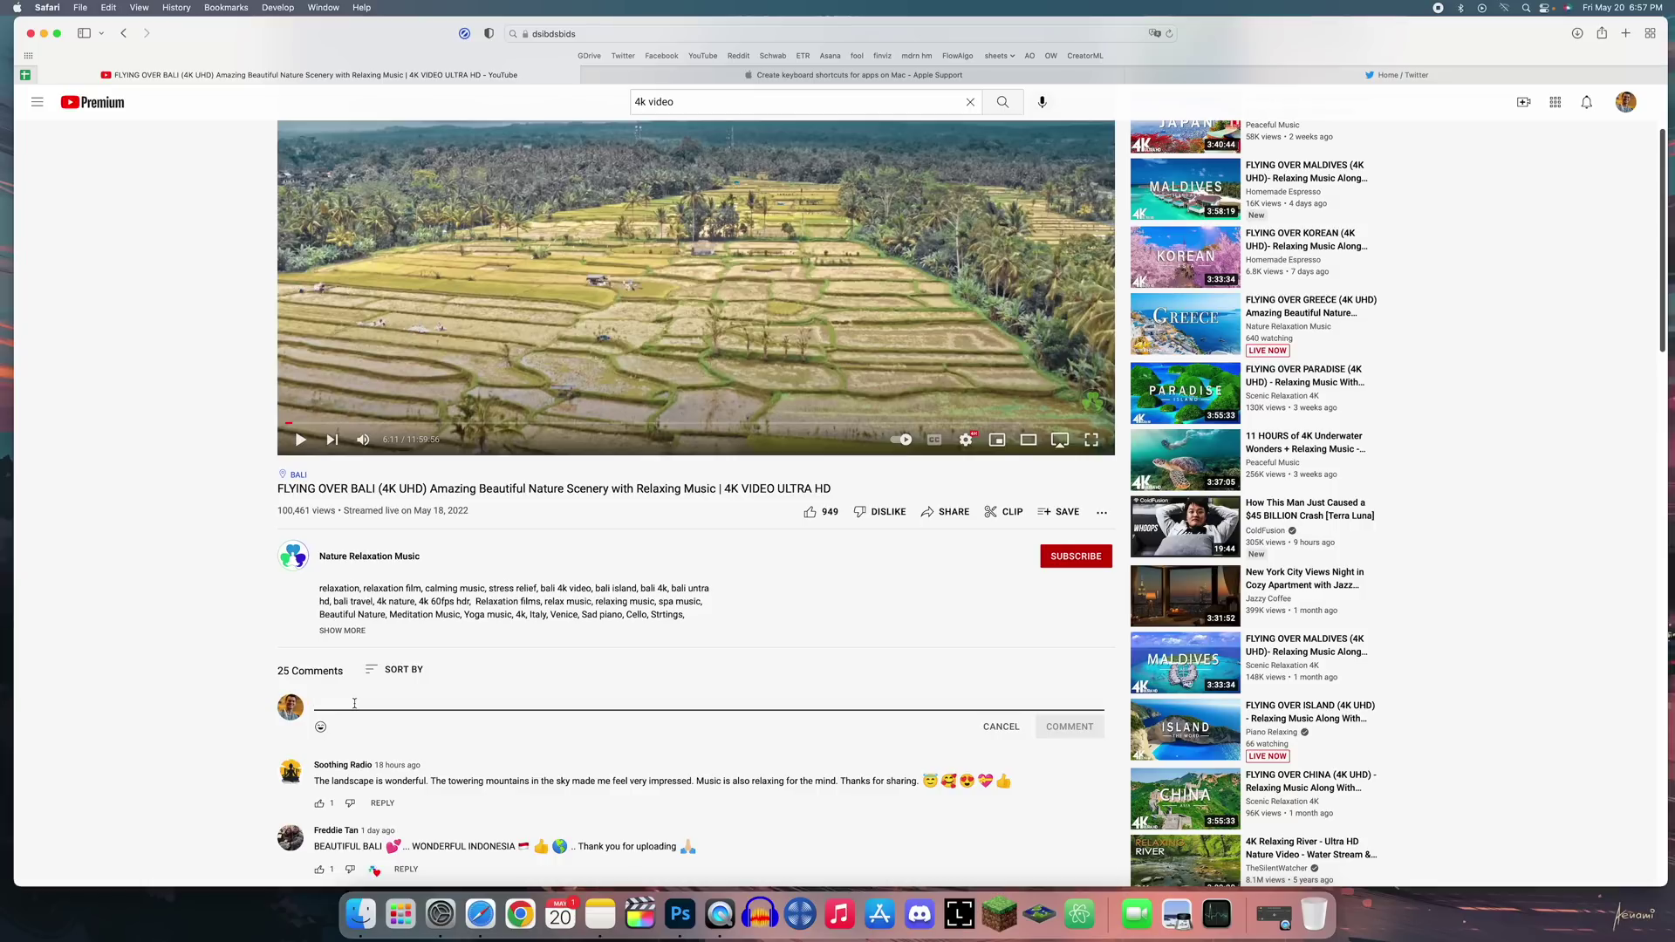
# Insert a grinning face emoji into the YouTube comment field with the emoji picker and bring the picker up again.
pyautogui.press('fn')
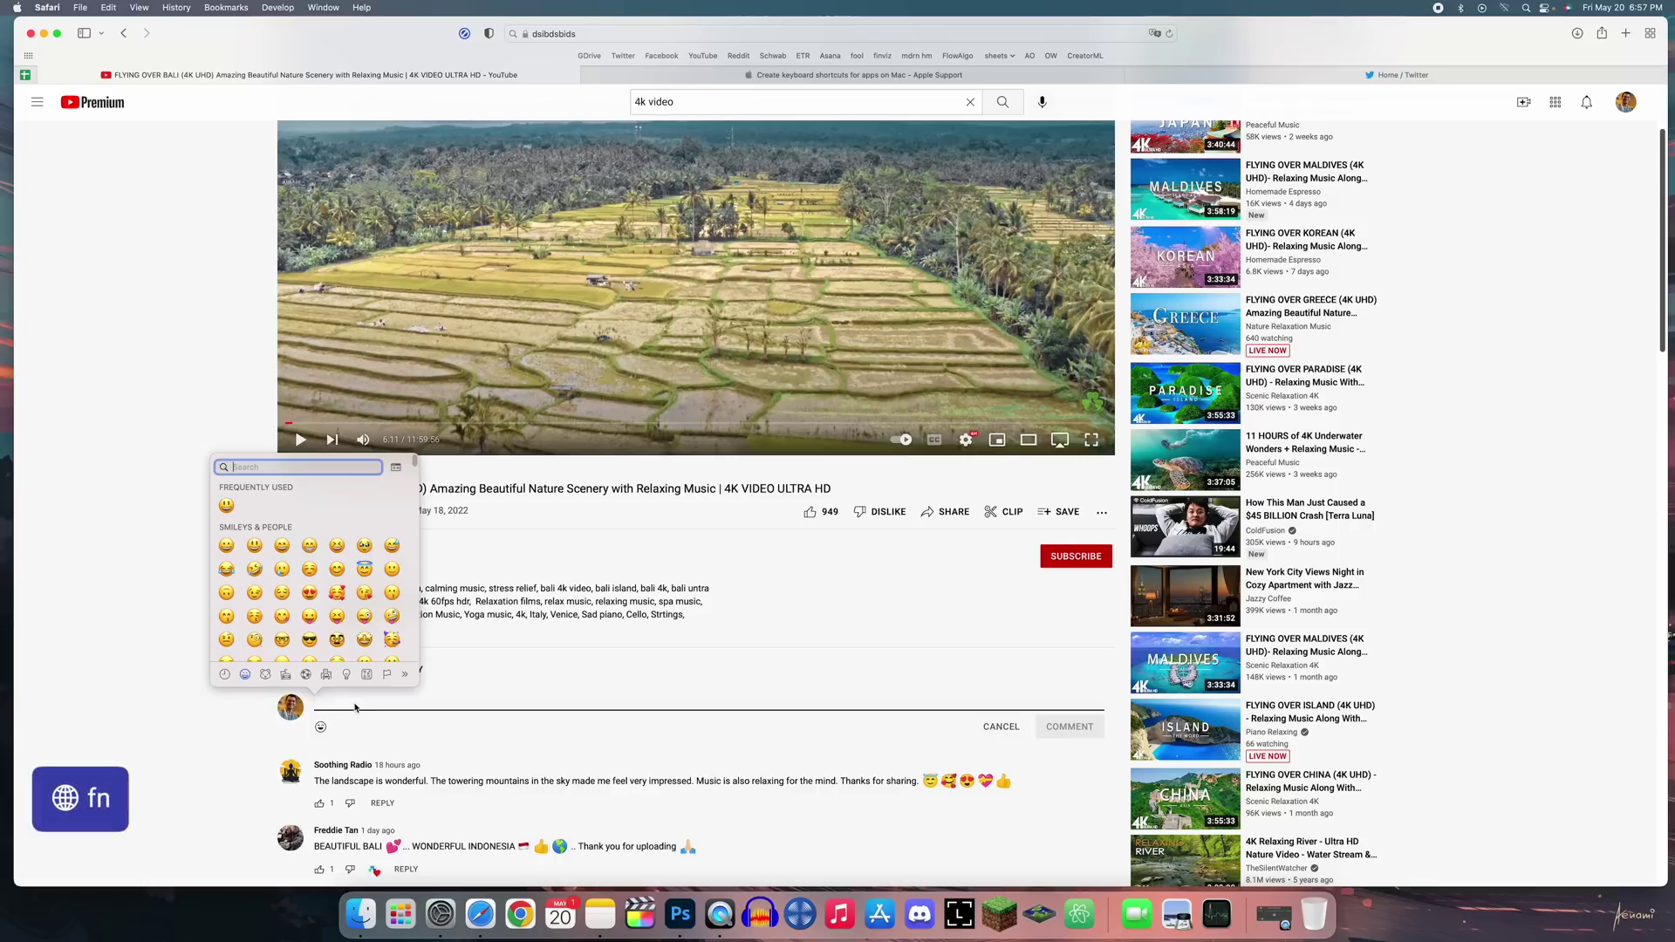
pyautogui.click(354, 707)
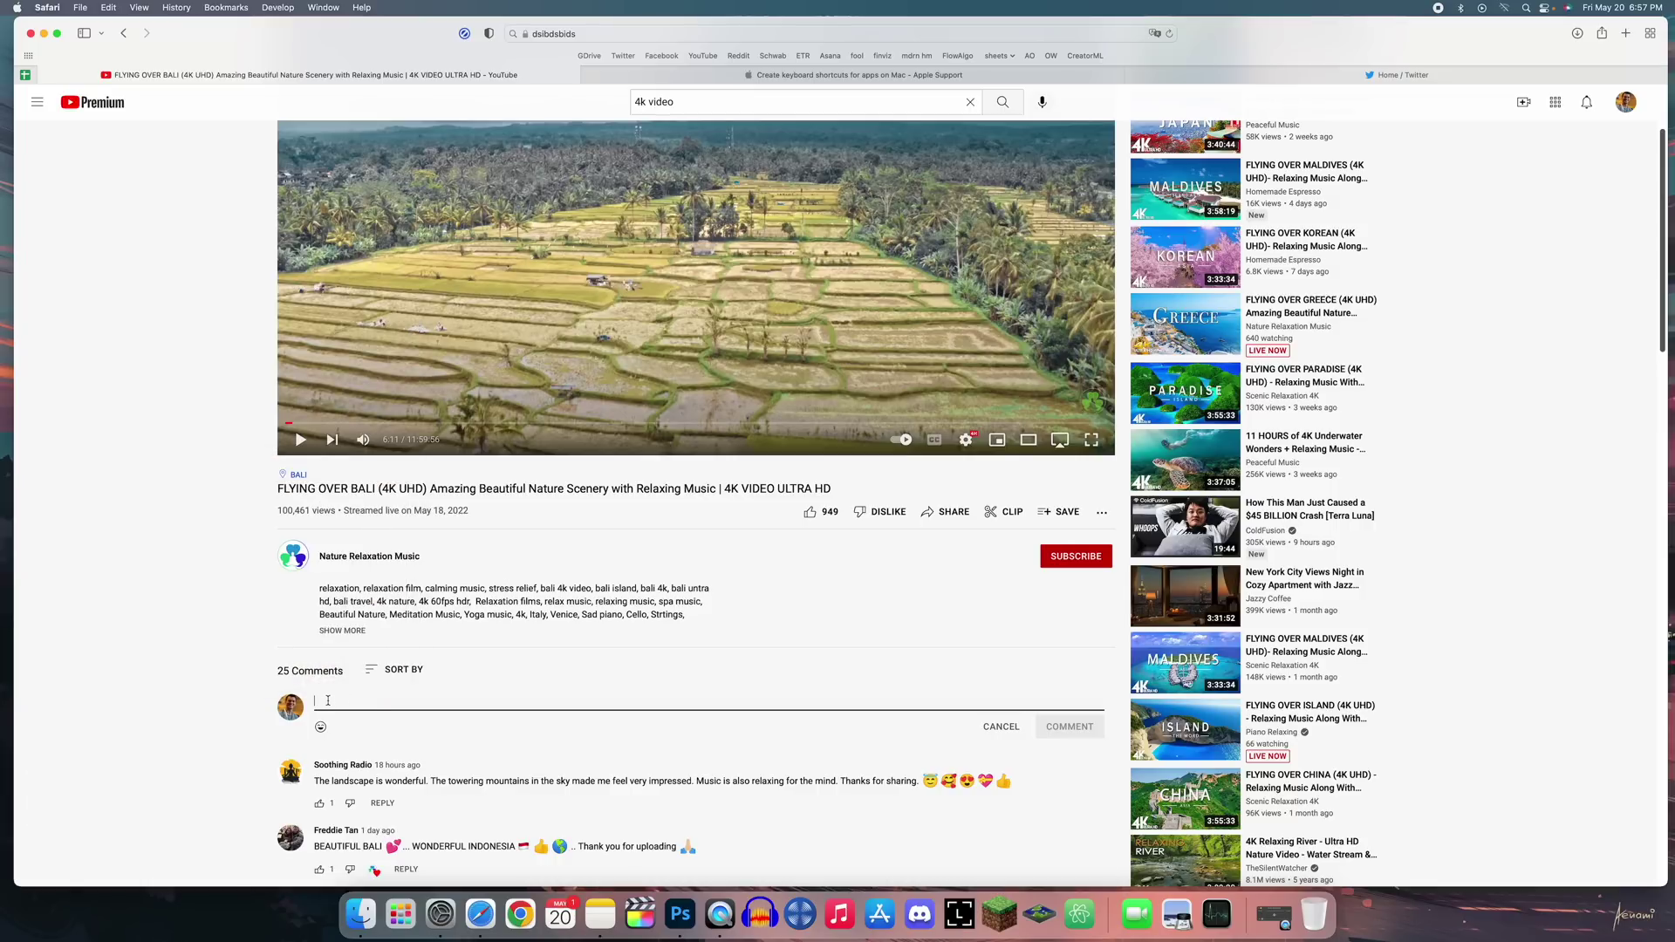
pyautogui.press('fn')
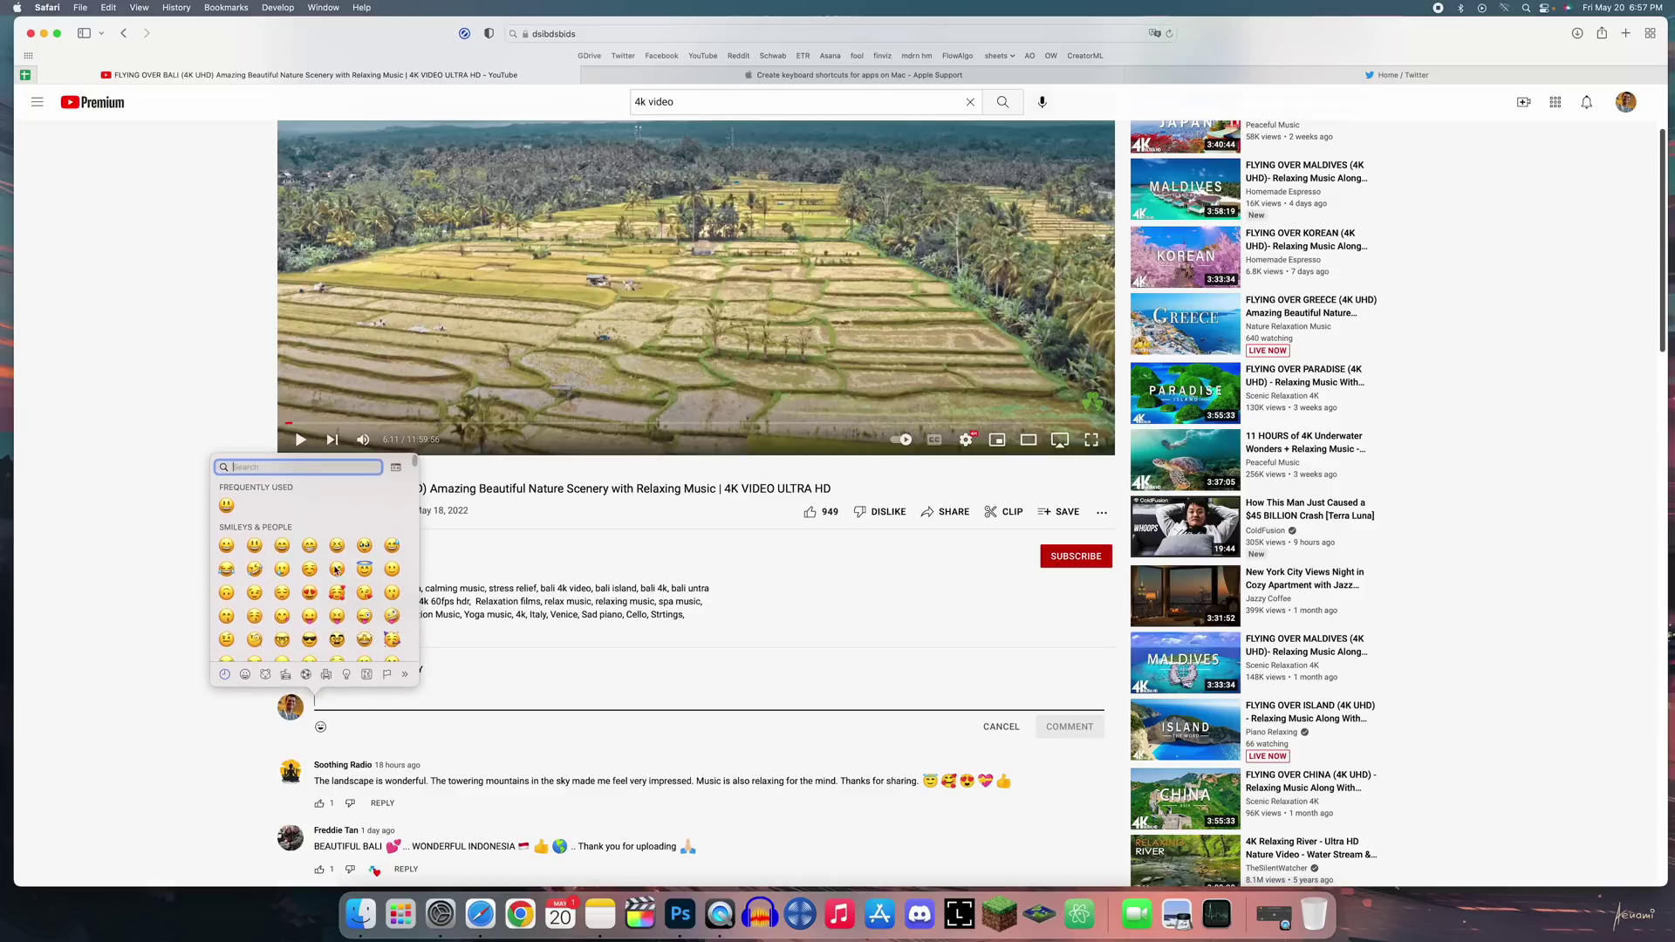
pyautogui.click(310, 548)
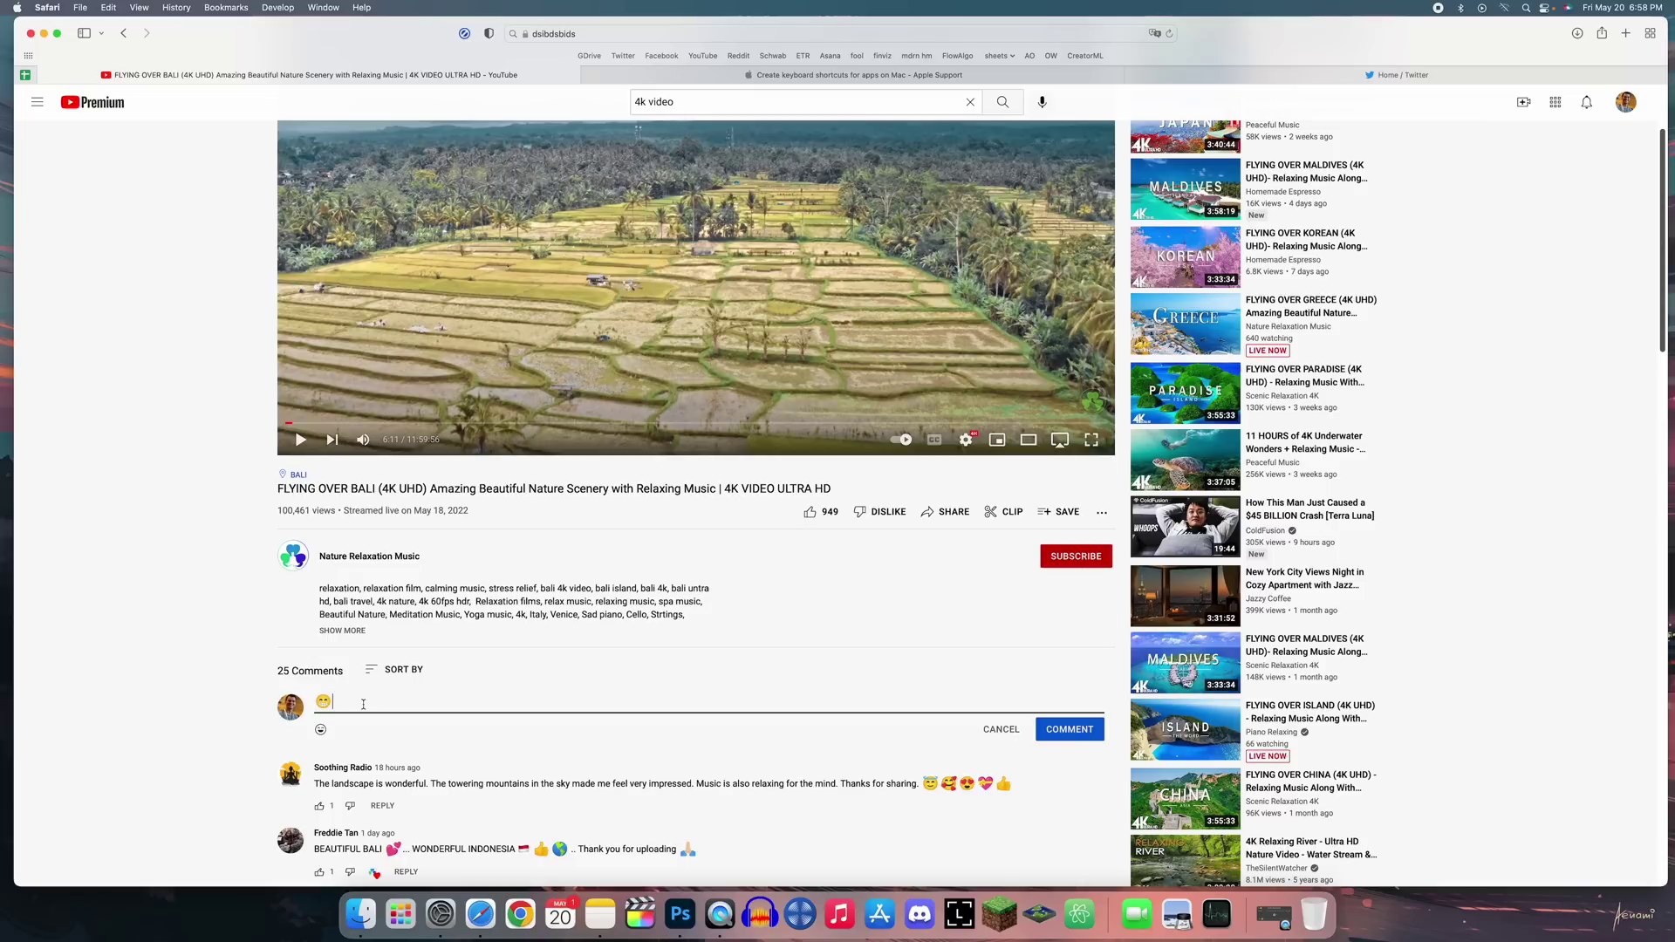
pyautogui.press('ctrl+super+space')
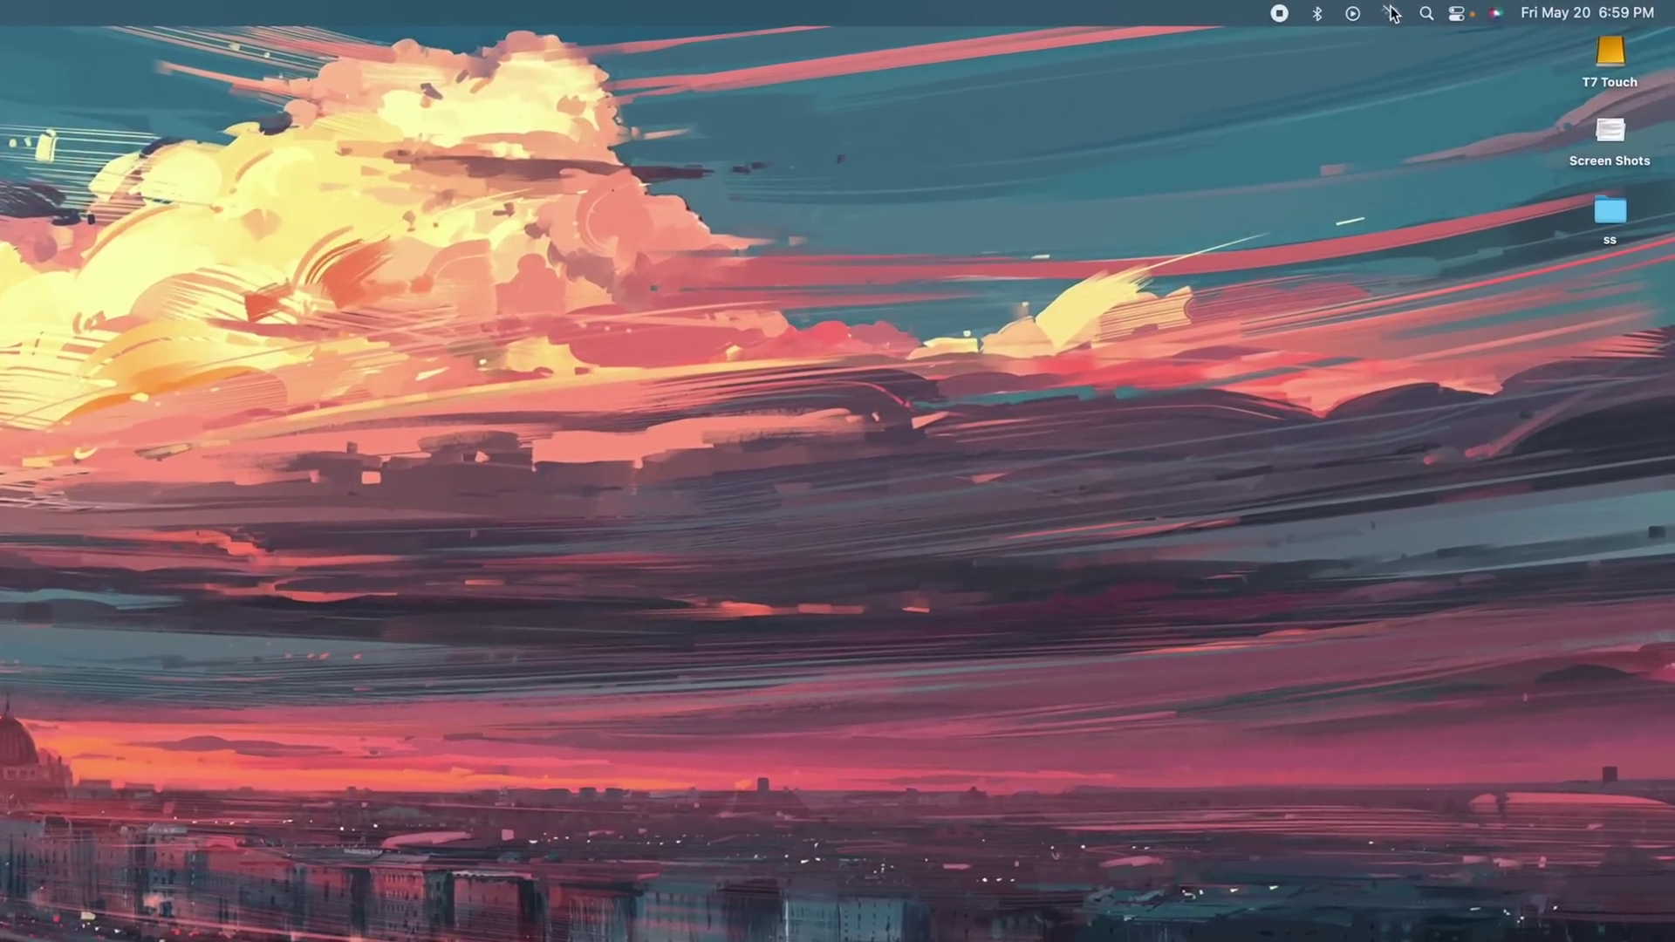
# Check the Wi-Fi and Control Center menus and rearrange the menu bar so the Bluetooth icon sits next to Wi-Fi.
pyautogui.click(1392, 12)
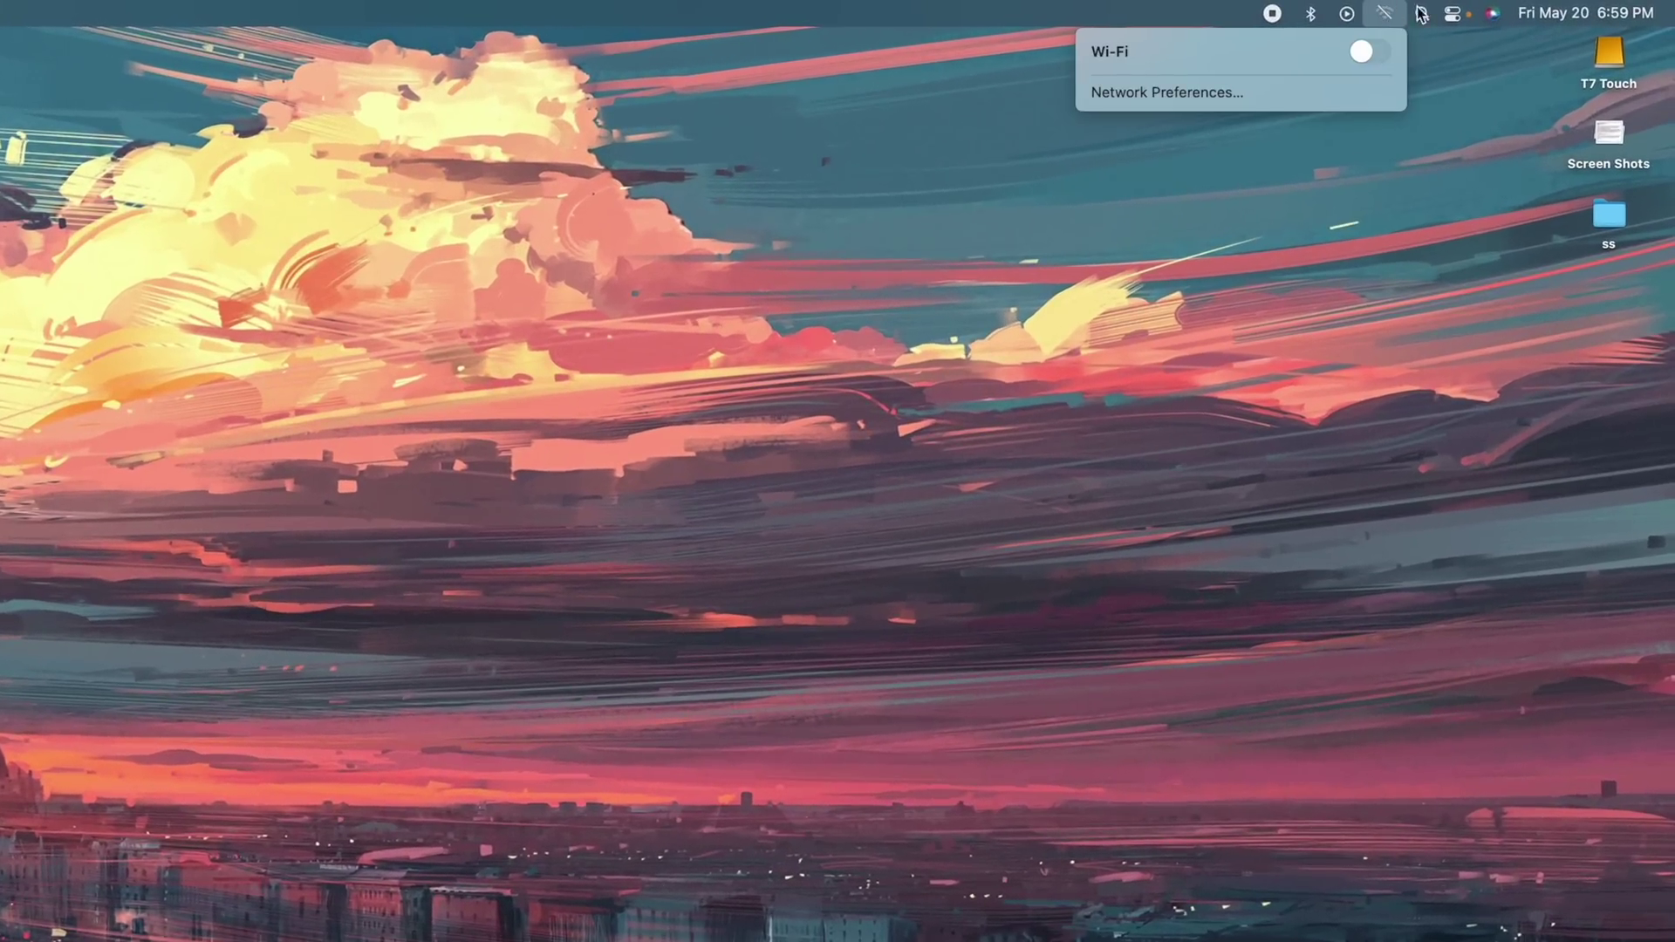
pyautogui.click(1451, 16)
pyautogui.click(1379, 12)
pyautogui.click(1397, 14)
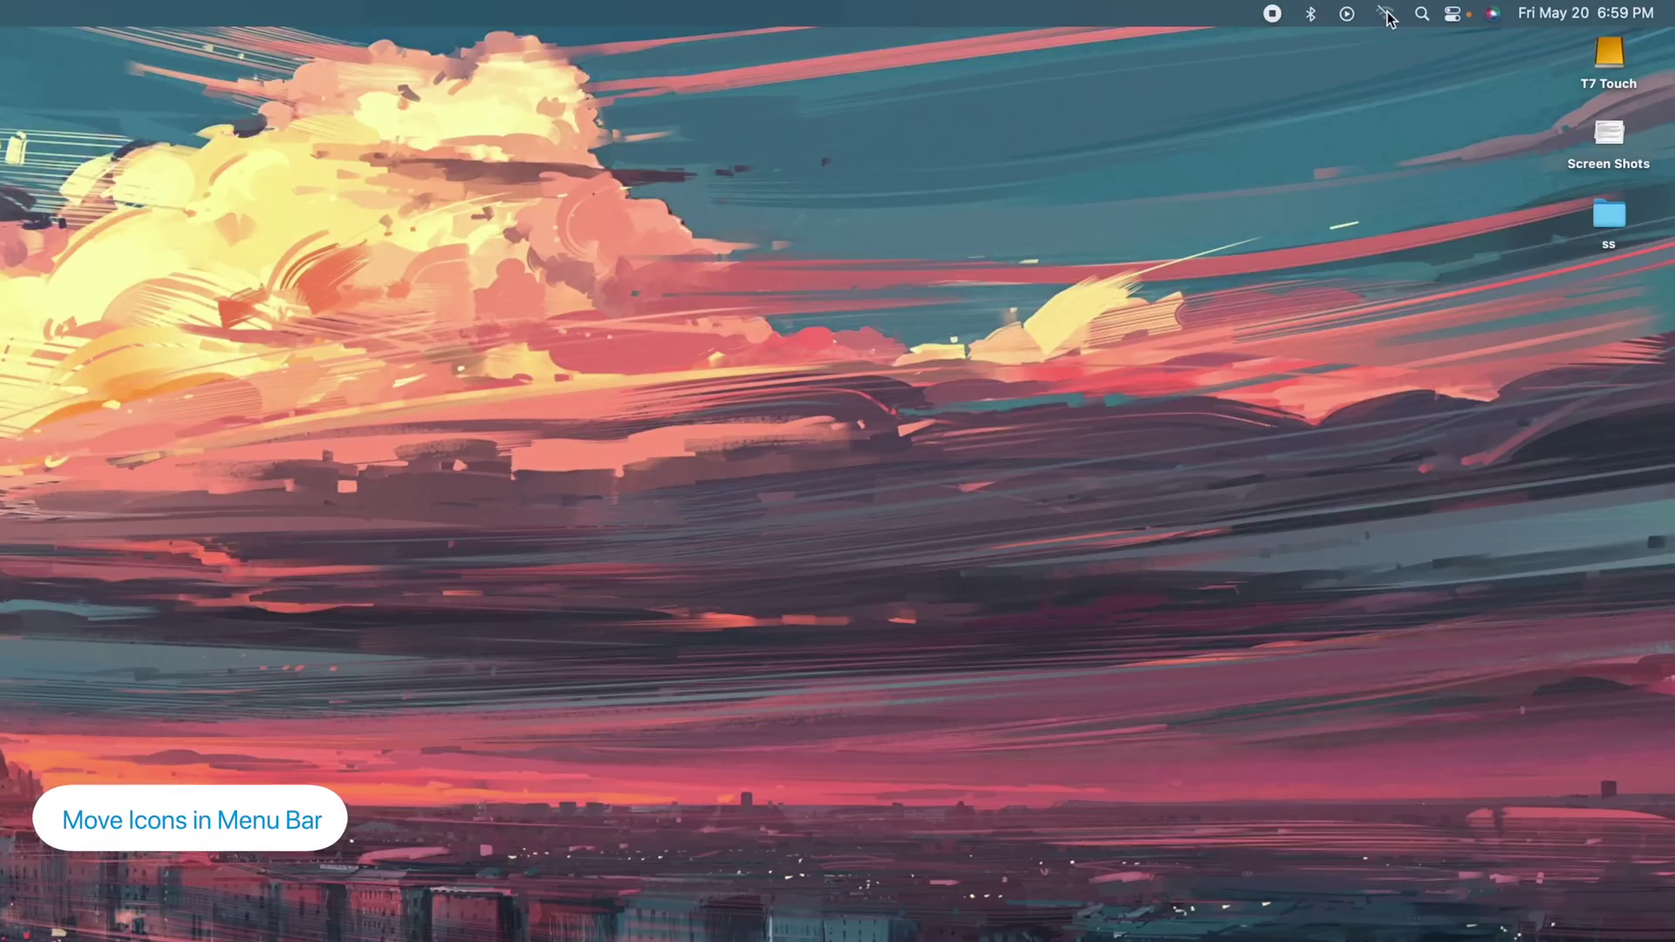
pyautogui.moveTo(1389, 17)
pyautogui.mouseDown()
pyautogui.moveTo(1431, 16)
pyautogui.moveTo(1331, 18)
pyautogui.moveTo(1395, 17)
pyautogui.mouseUp()
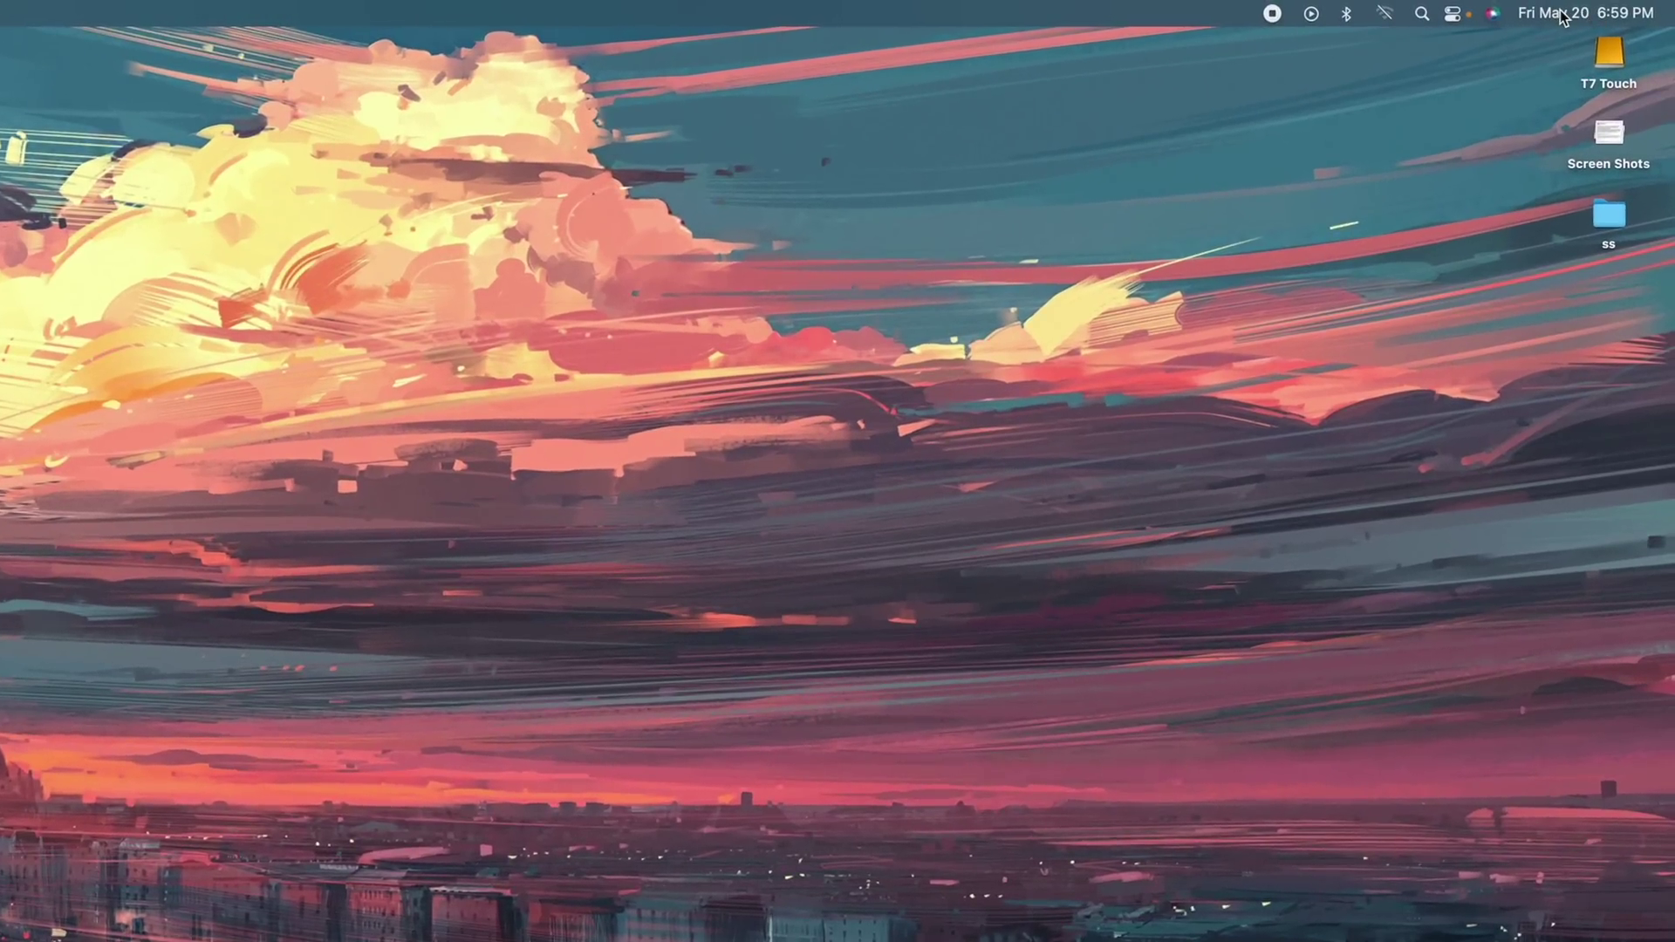
# Switch Do Not Disturb on directly from the menu bar, check its Focus menu and switch it off again.
pyautogui.keyDown('alt'); pyautogui.click(1566, 16); pyautogui.keyUp('alt')
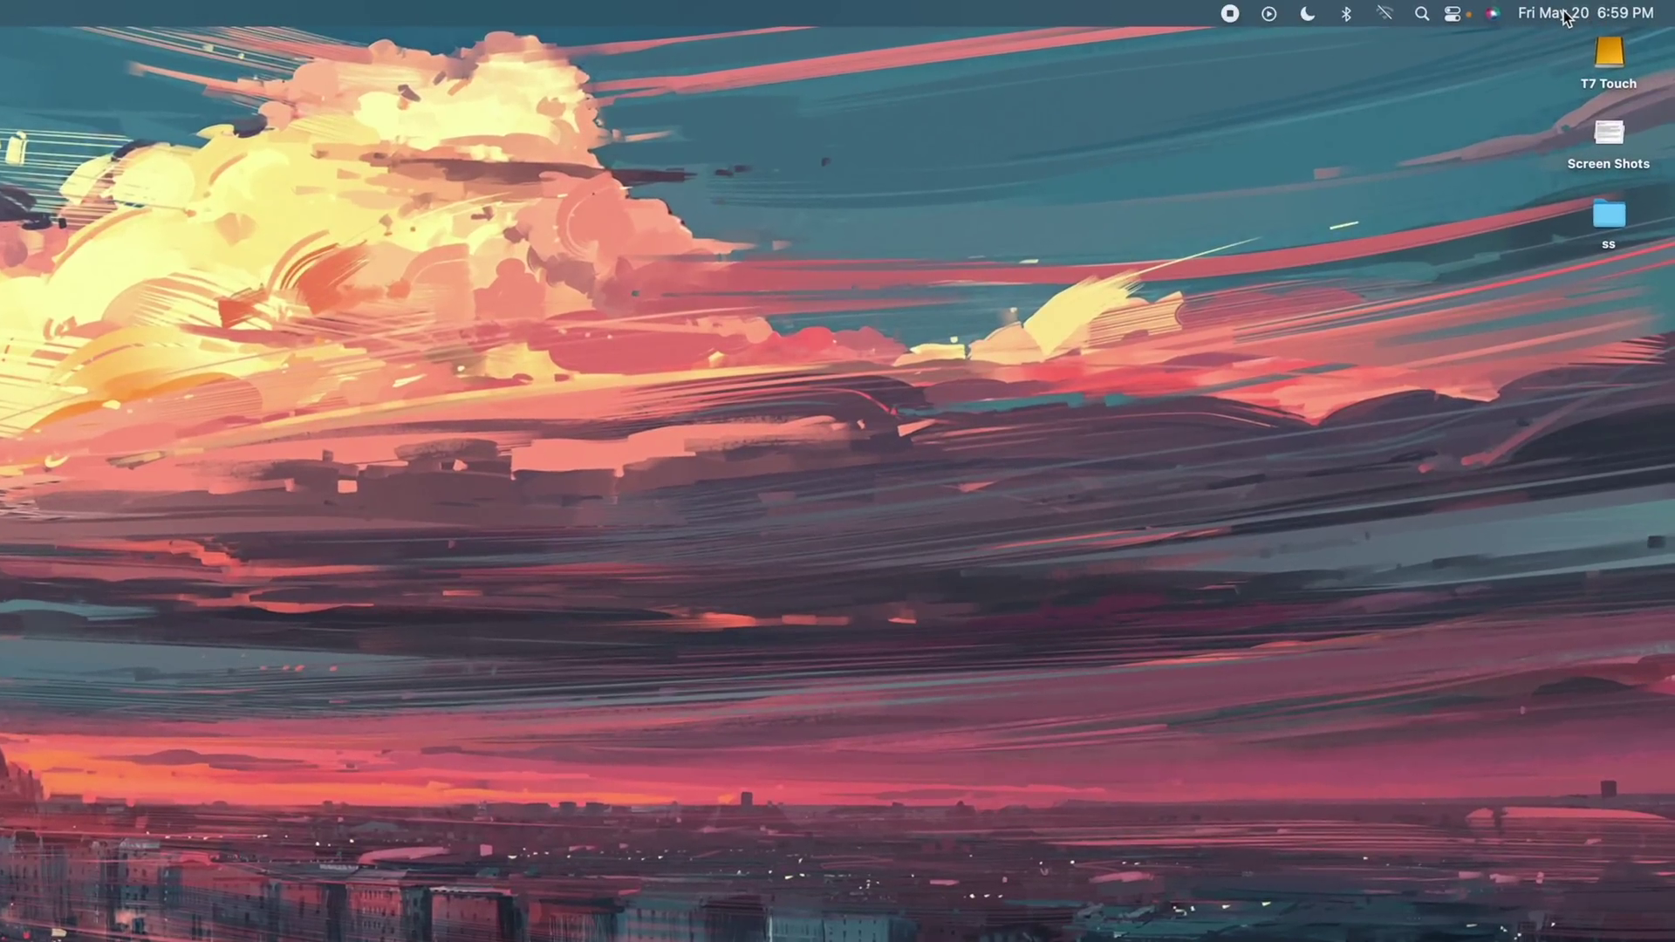
pyautogui.click(1307, 14)
pyautogui.click(1307, 14)
pyautogui.keyDown('alt'); pyautogui.click(1589, 16); pyautogui.keyUp('alt')
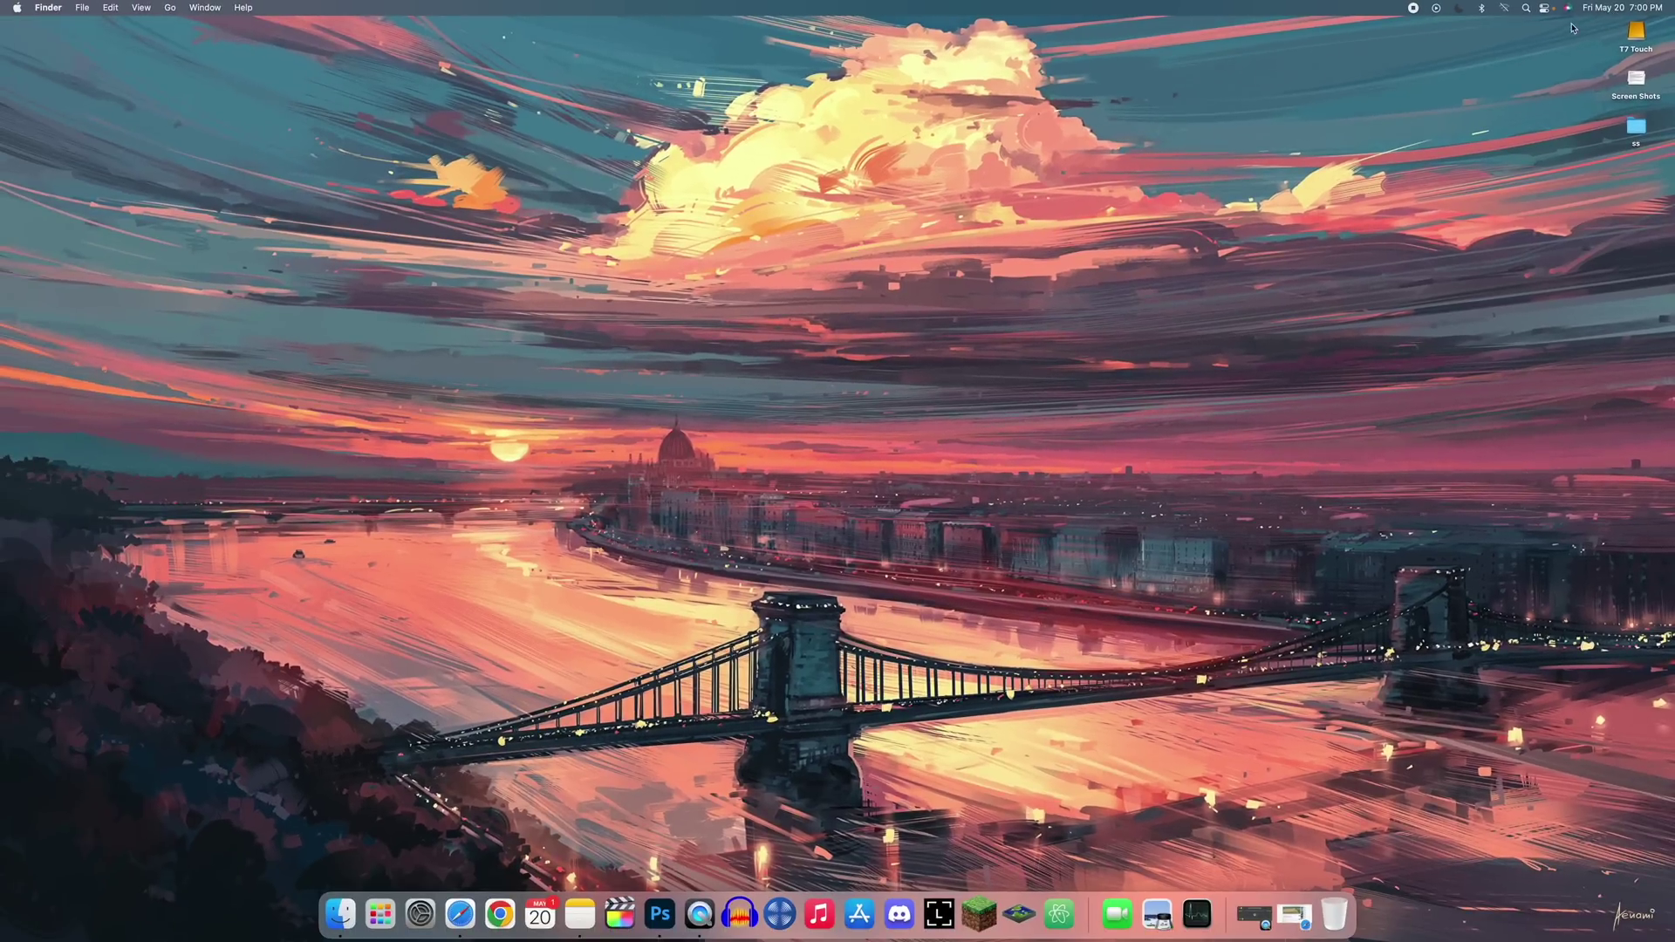
# Open additional Finder windows and close all Finder windows at once.
pyautogui.click(82, 7)
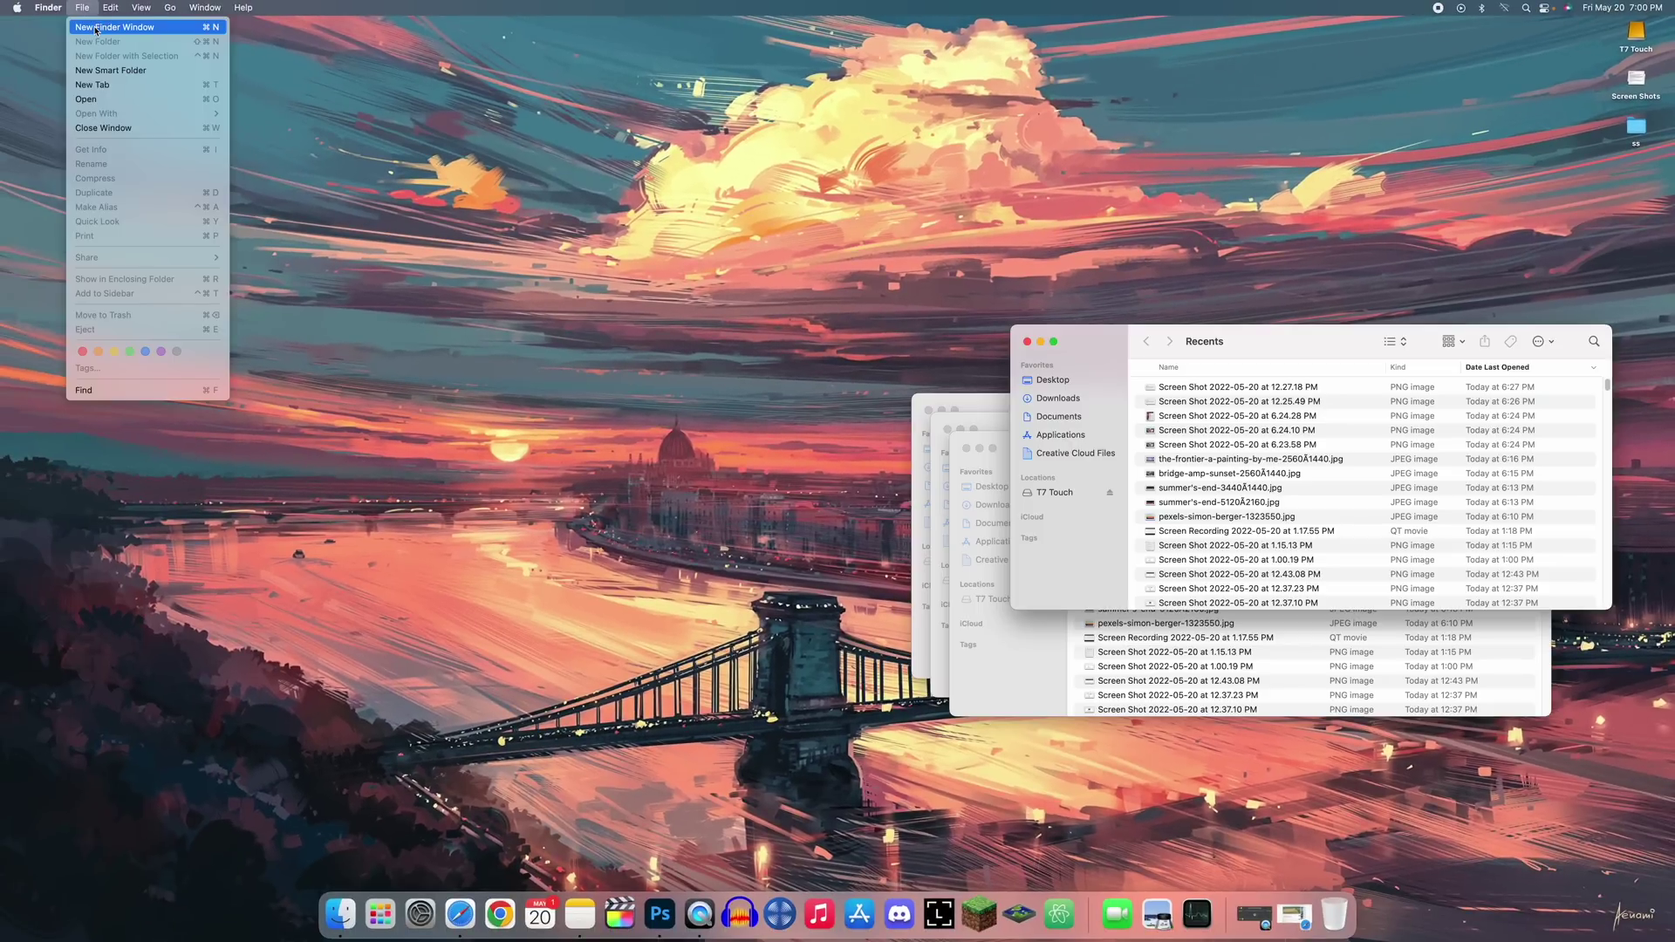
pyautogui.click(96, 27)
pyautogui.click(82, 8)
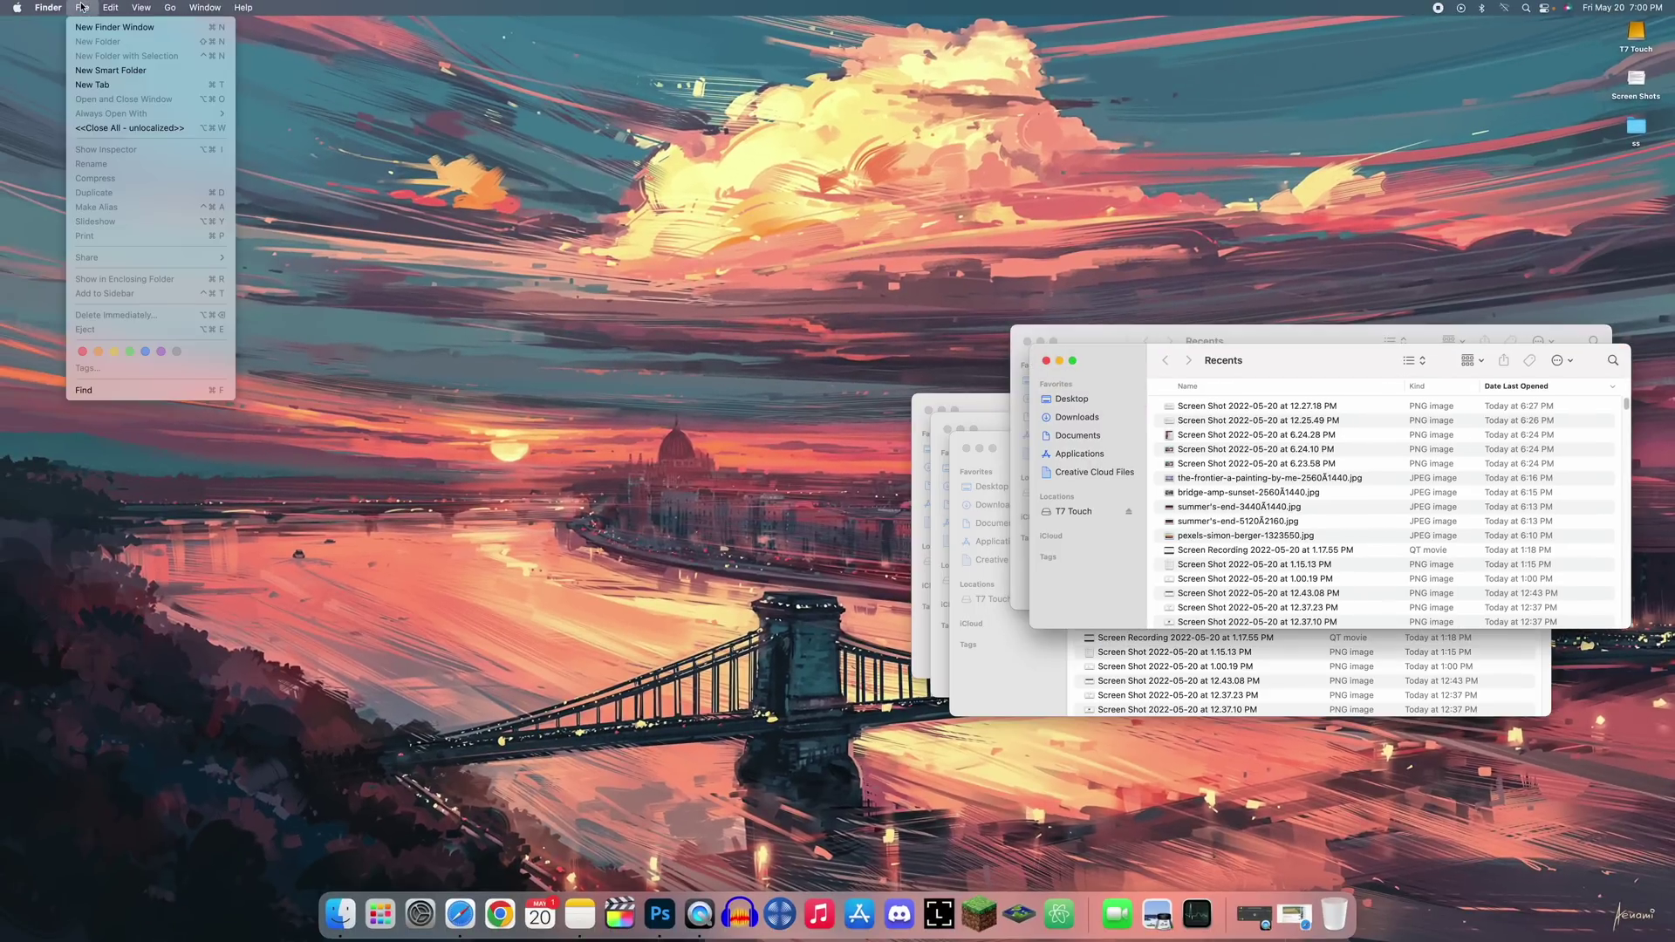
pyautogui.click(130, 127)
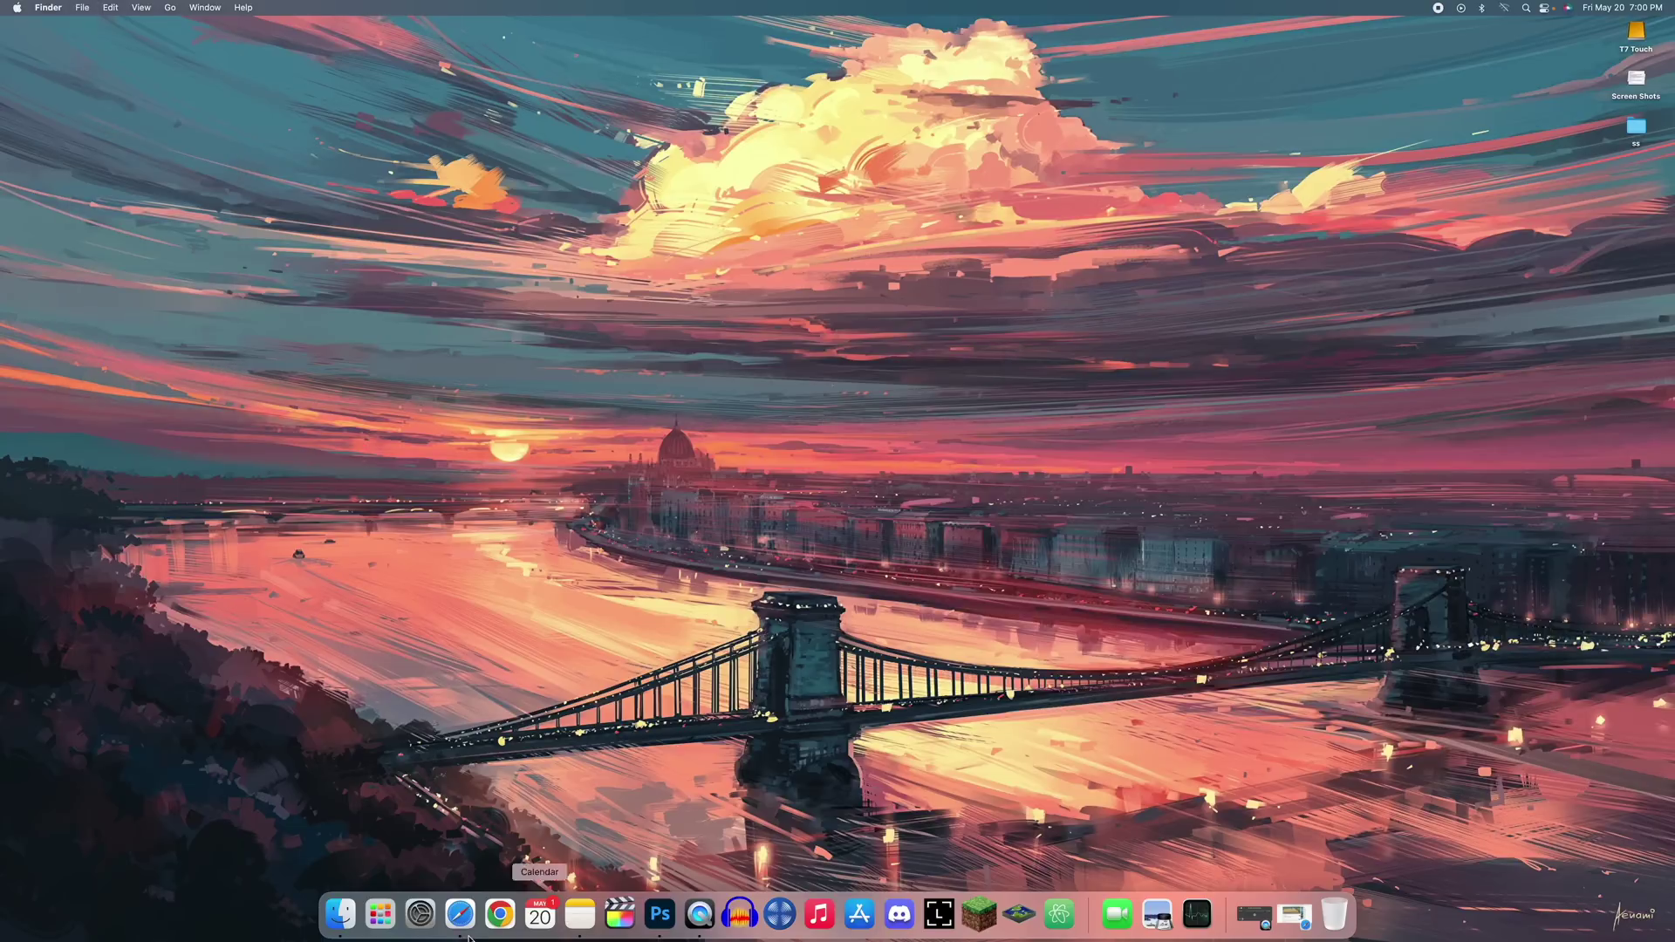
# Open a Finder window, relaunch Finder and bring its Recents window to the front.
pyautogui.click(340, 915)
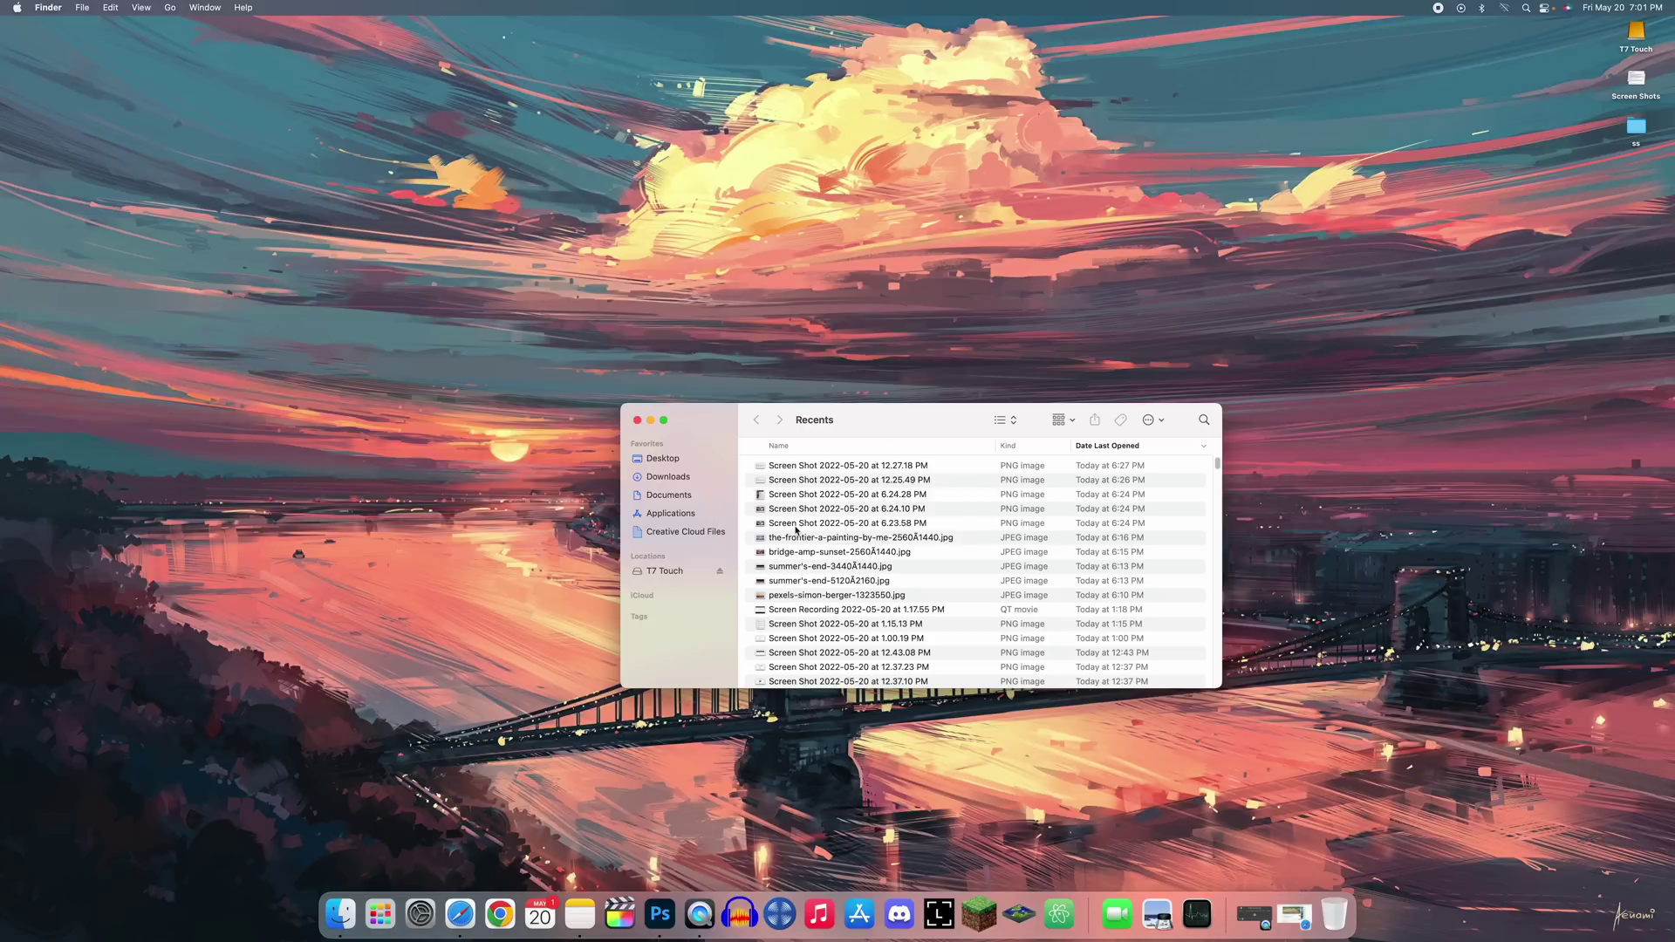
pyautogui.rightClick(348, 901)
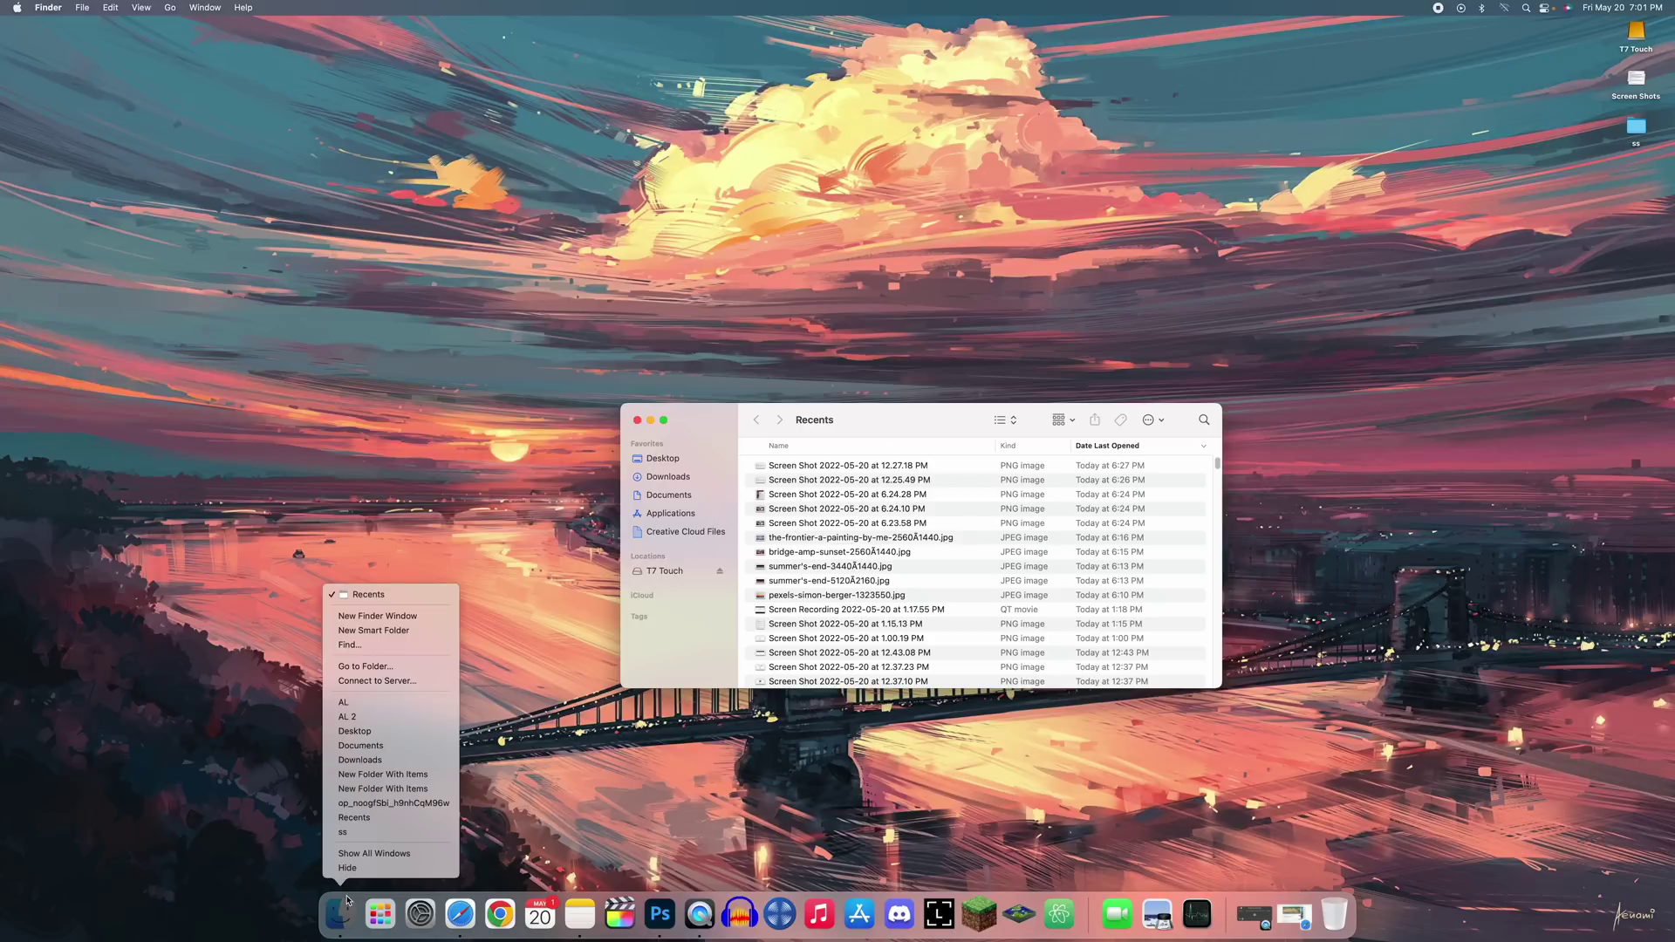
pyautogui.click(511, 766)
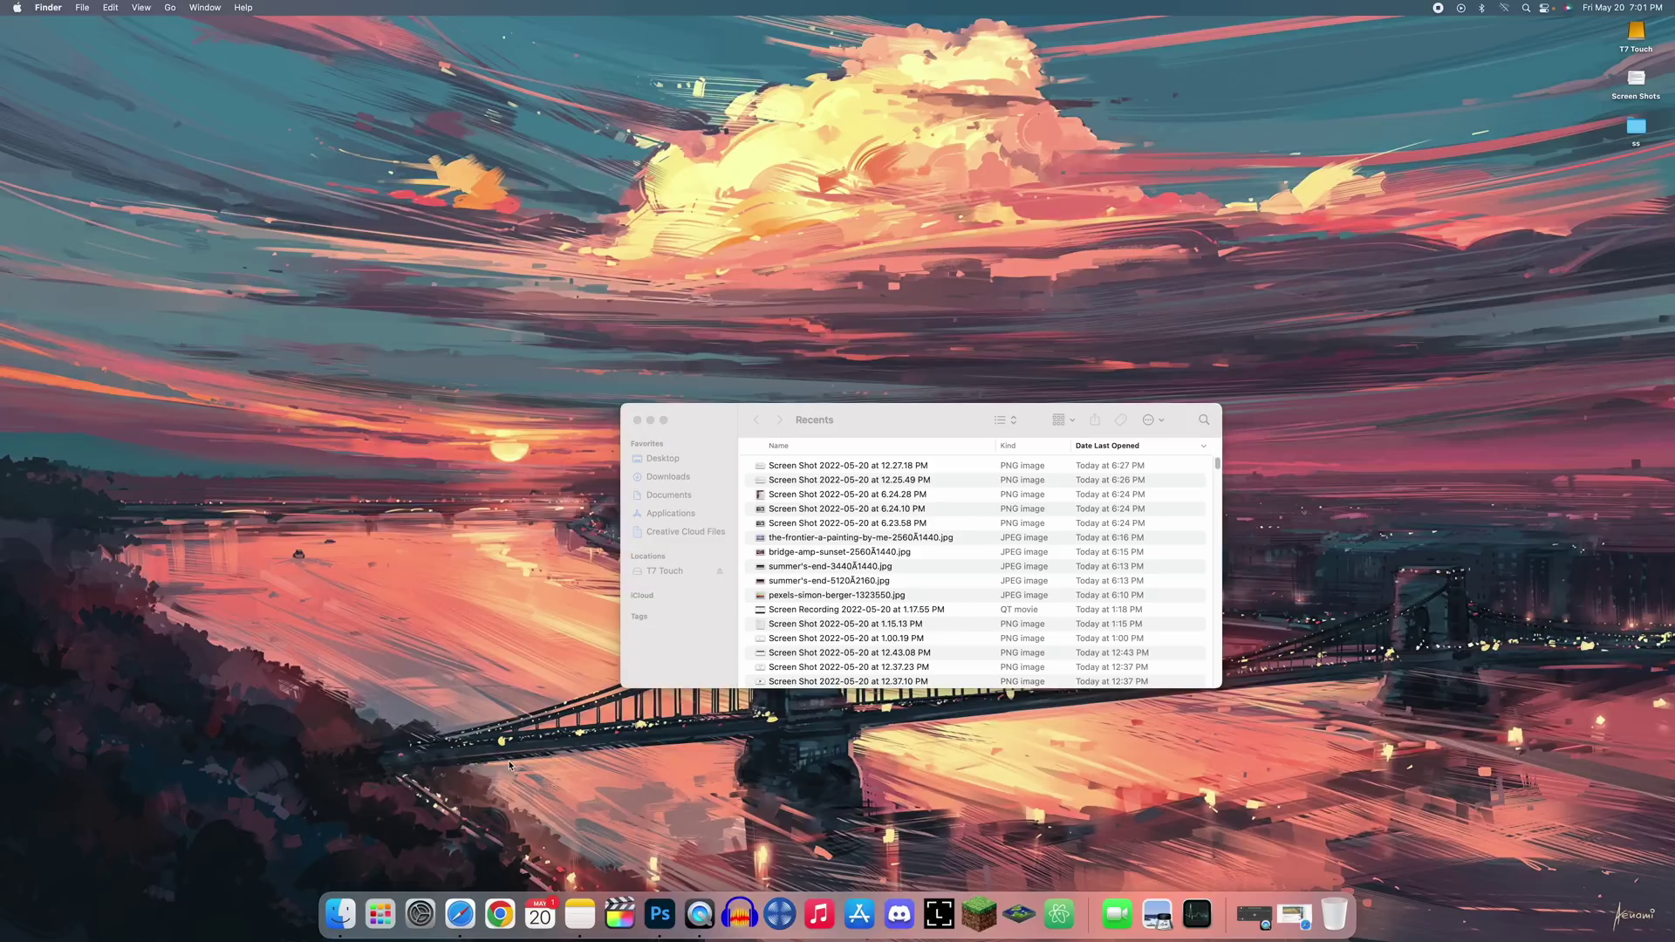
pyautogui.rightClick(342, 927)
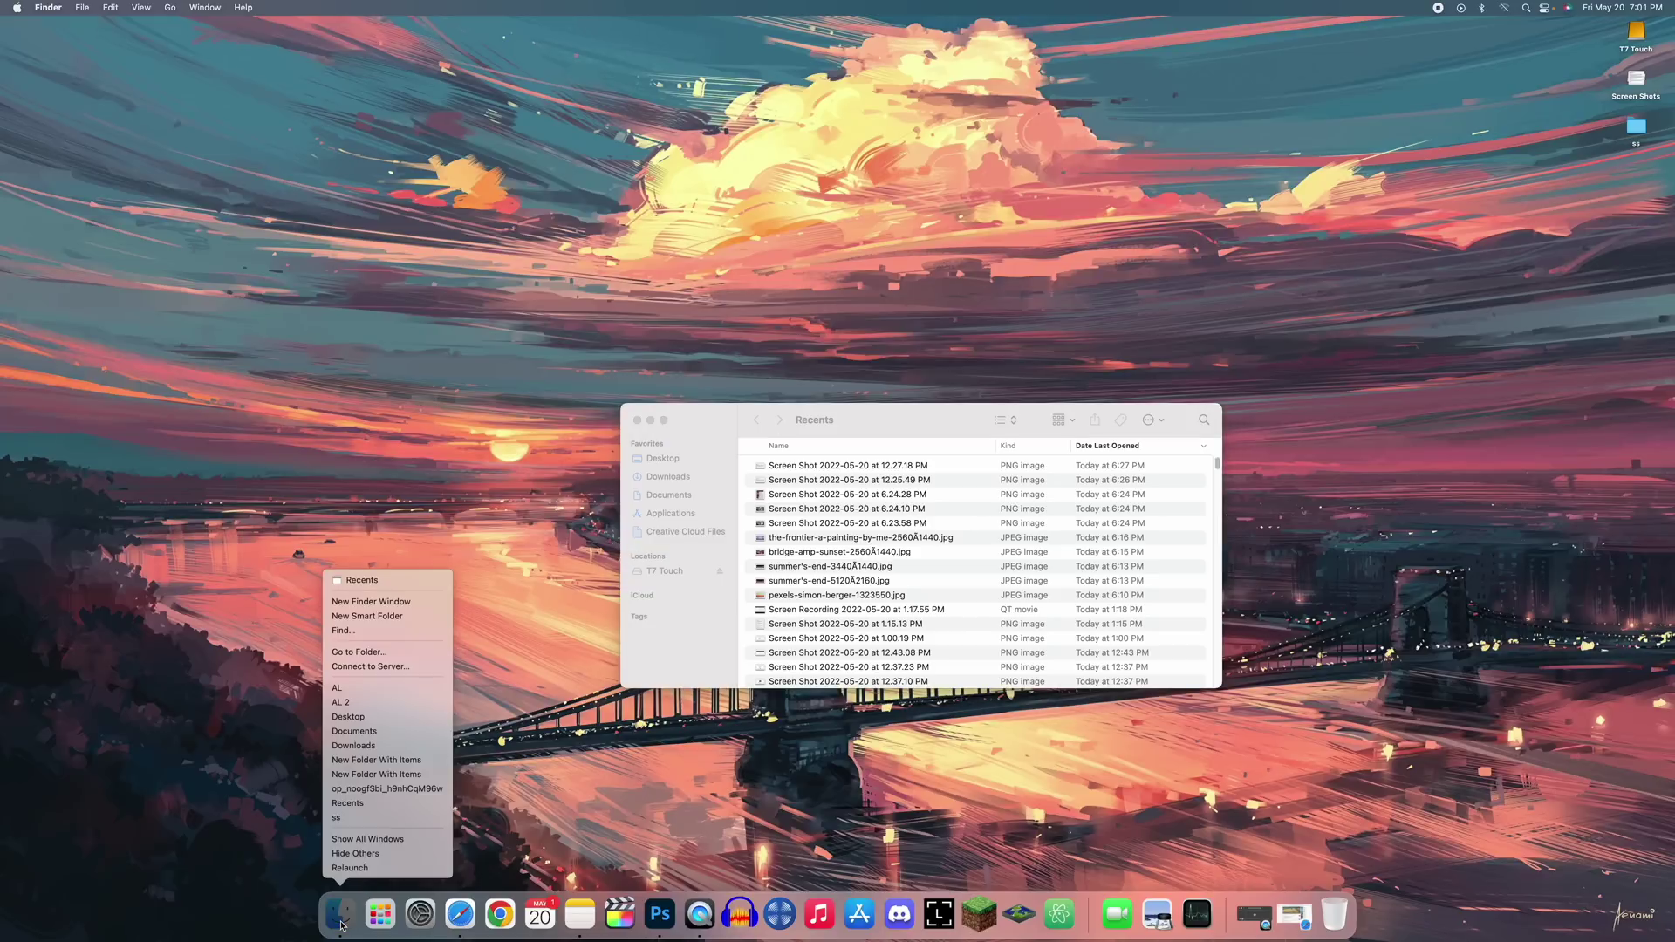
pyautogui.click(352, 869)
pyautogui.click(708, 419)
# Compare Photoshop's Dock options with and without the alternate Force Quit command.
pyautogui.rightClick(669, 908)
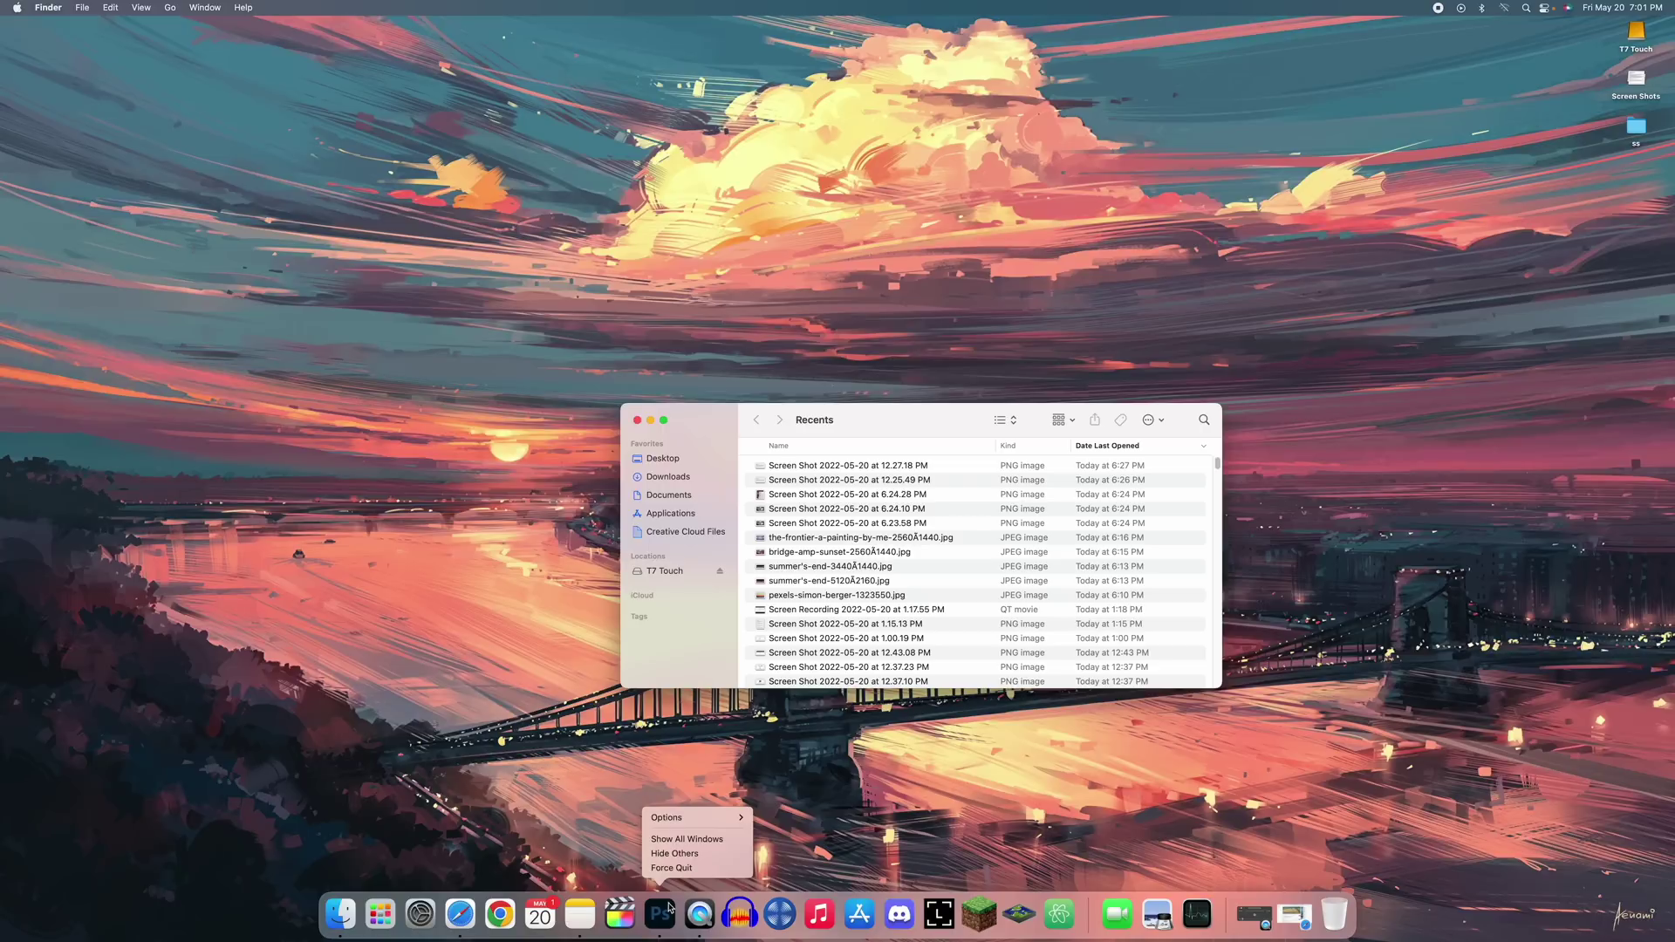
pyautogui.press('alt')
pyautogui.click(669, 907)
pyautogui.rightClick(669, 908)
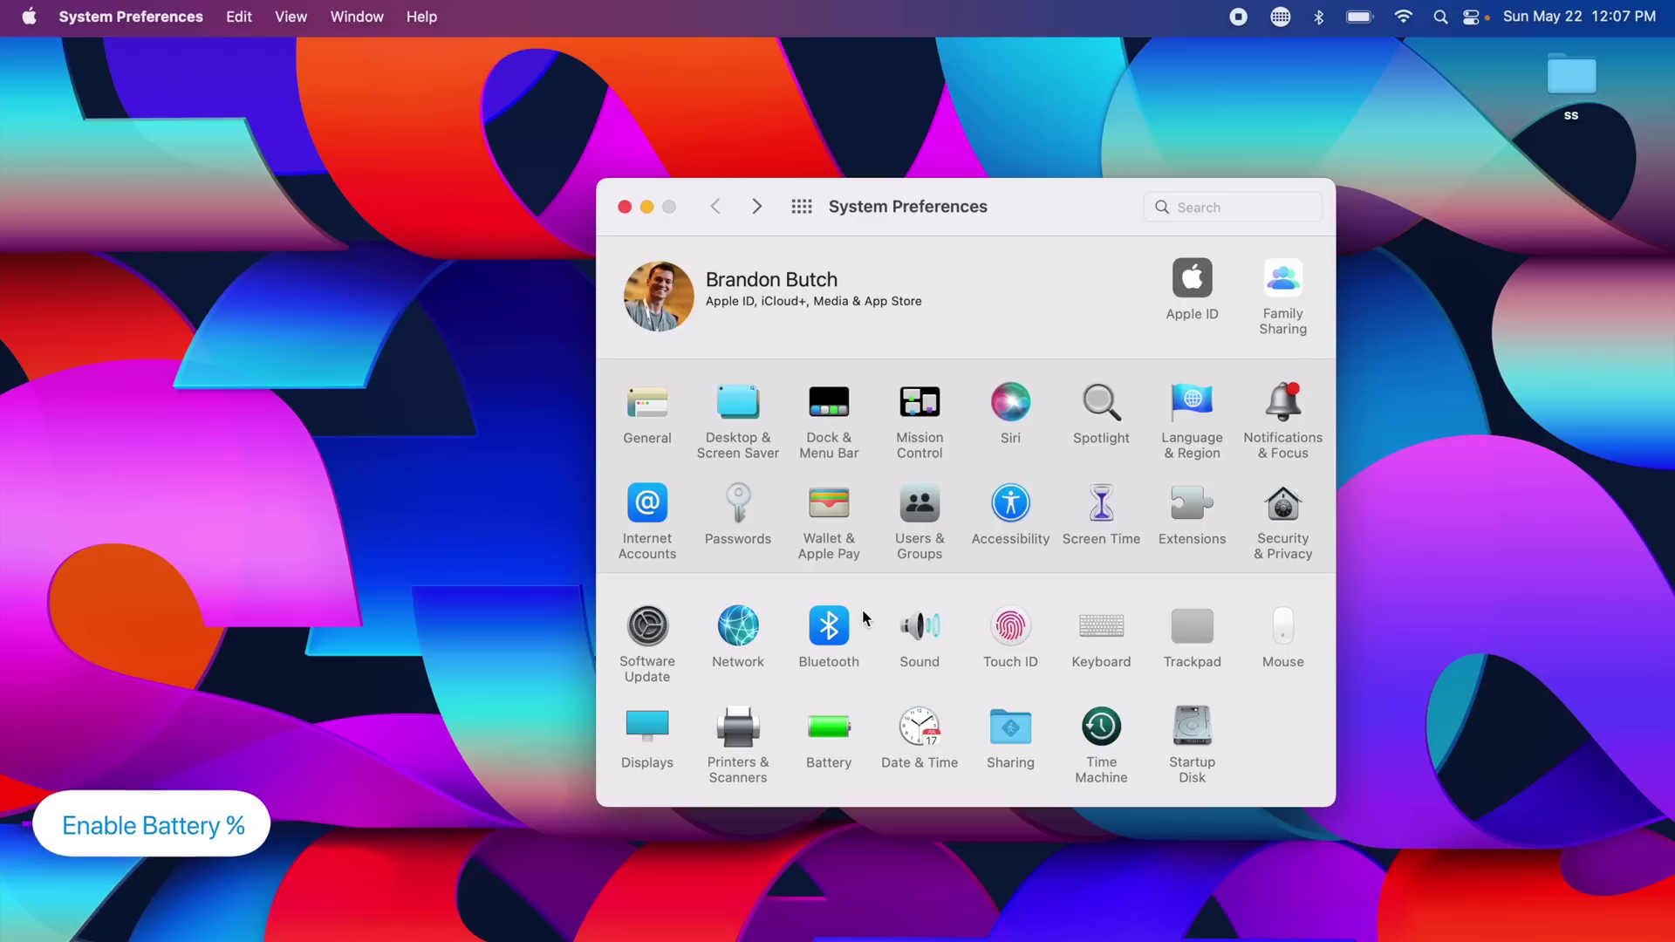
# Turn on Show Percentage for Battery in the Dock & Menu Bar preferences and check the battery status menu.
pyautogui.click(829, 405)
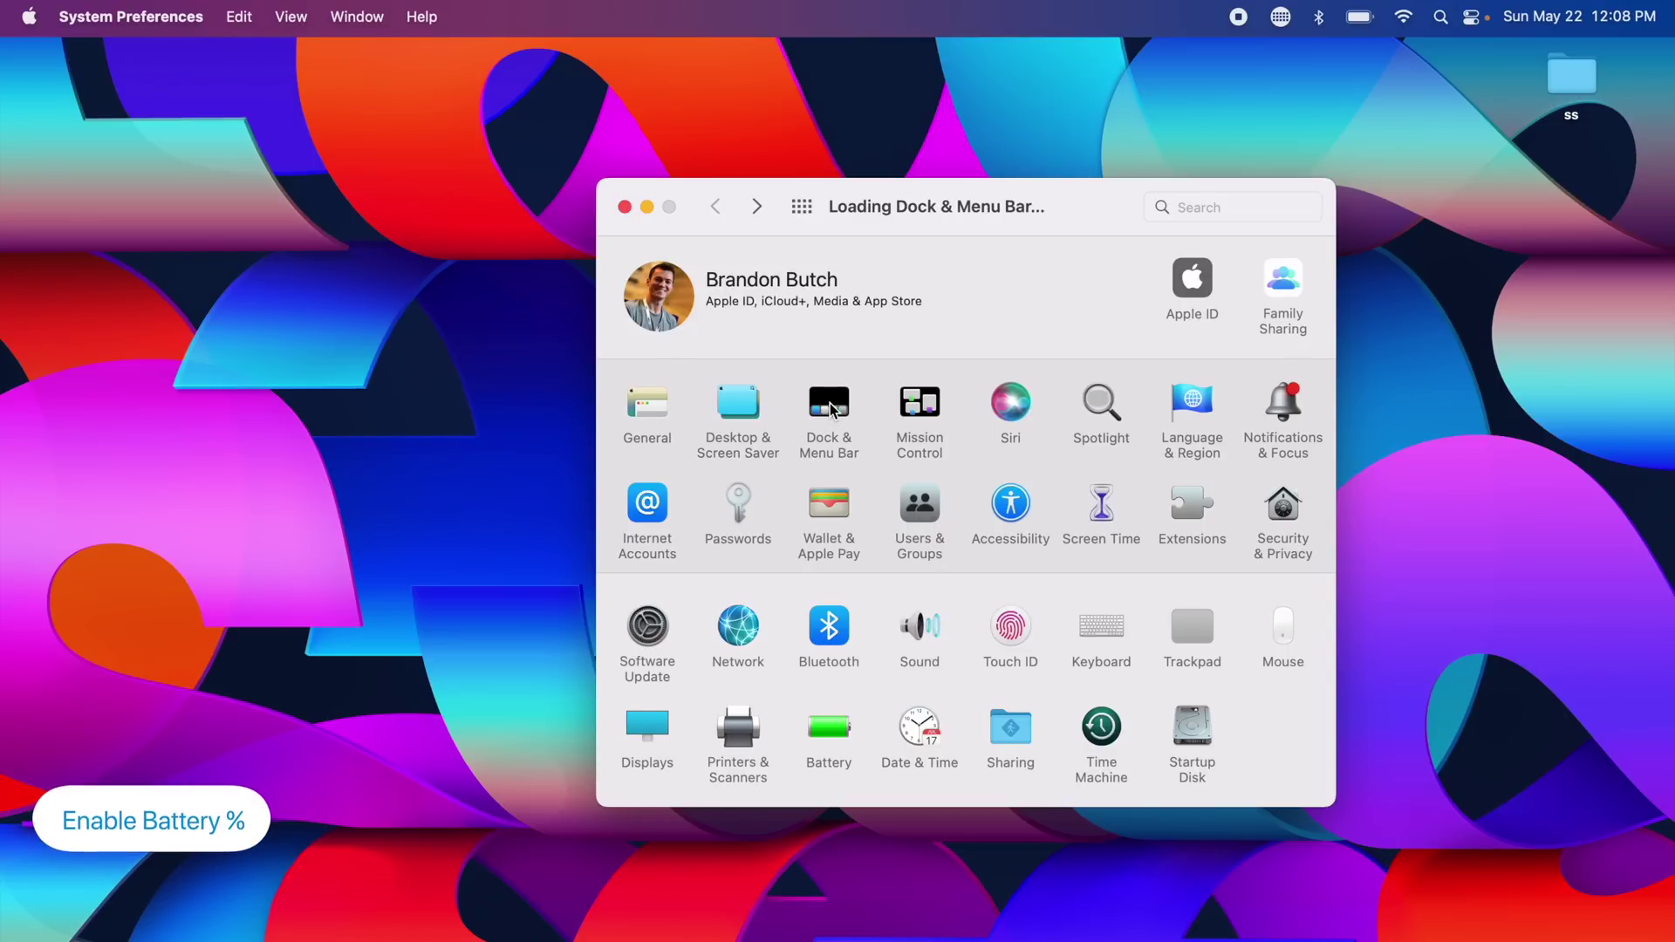
pyautogui.scroll(-6, 727, 453)
pyautogui.scroll(-1, 727, 454)
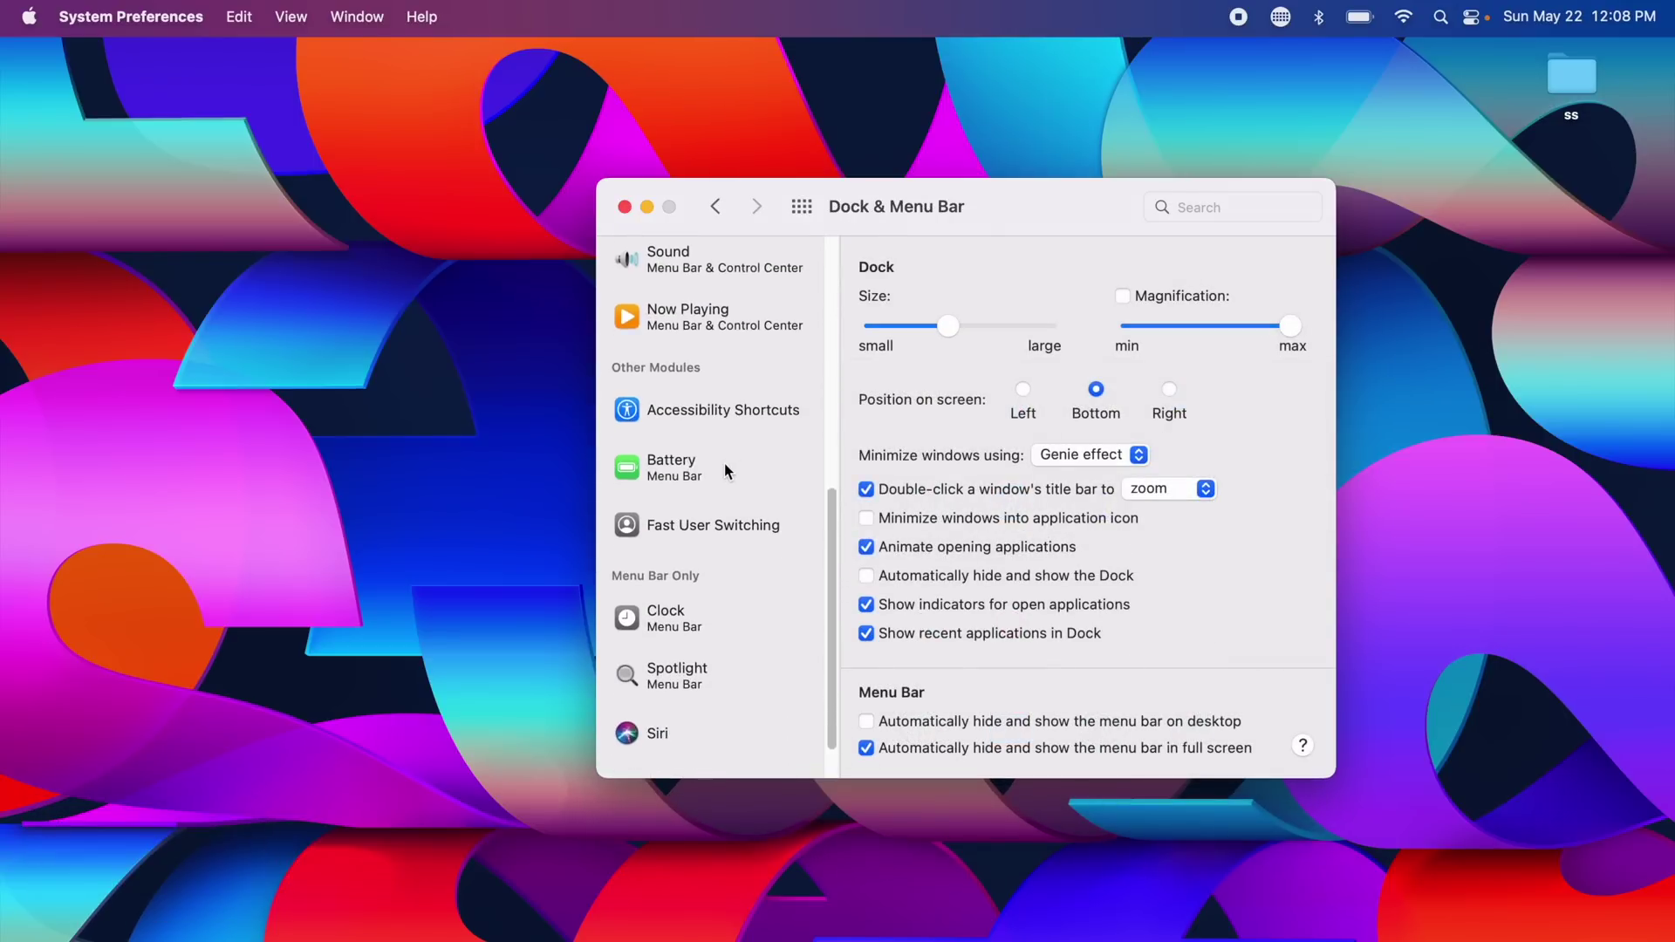
pyautogui.click(724, 464)
pyautogui.click(932, 385)
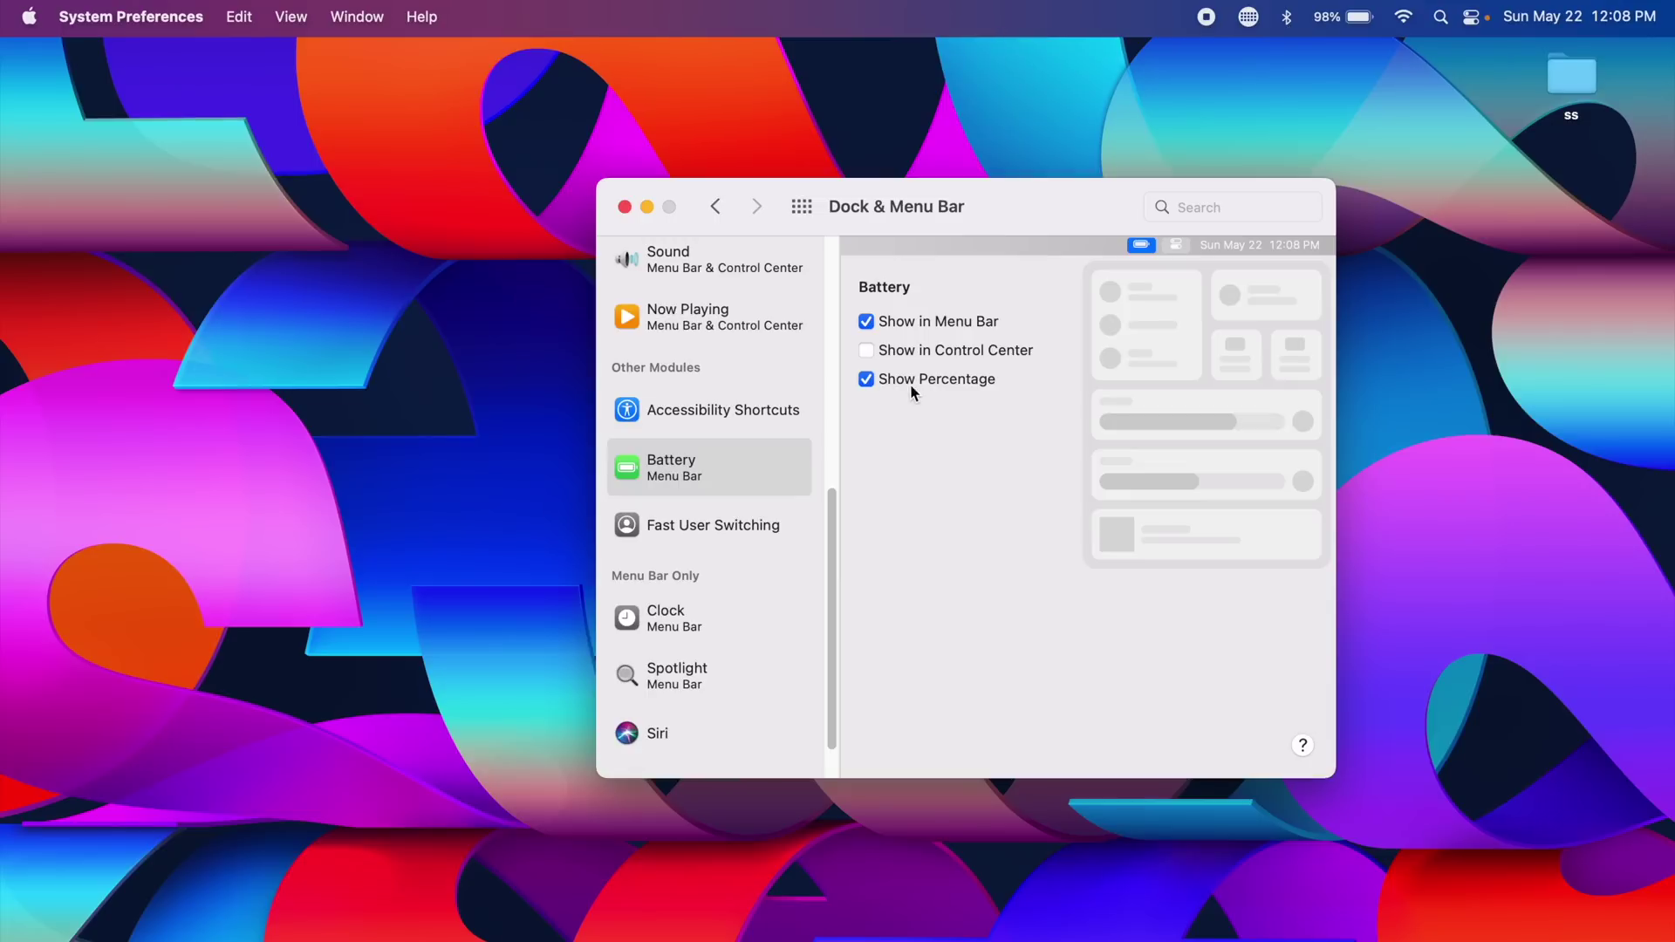
pyautogui.click(1338, 20)
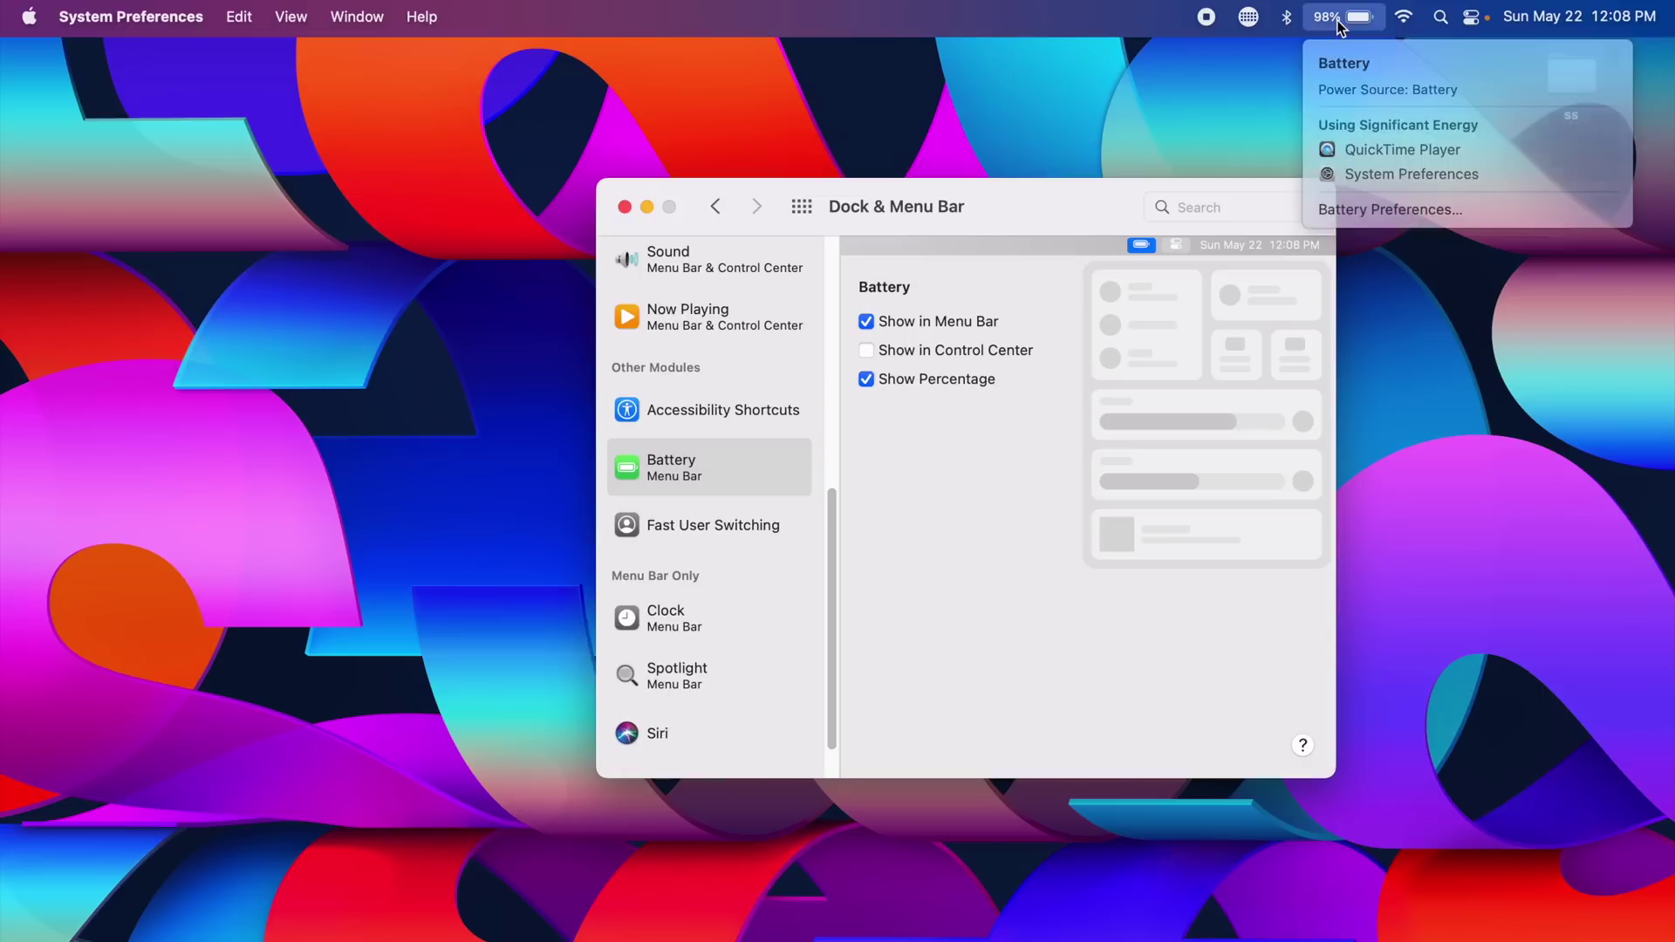
pyautogui.click(1338, 20)
pyautogui.click(944, 385)
pyautogui.click(944, 383)
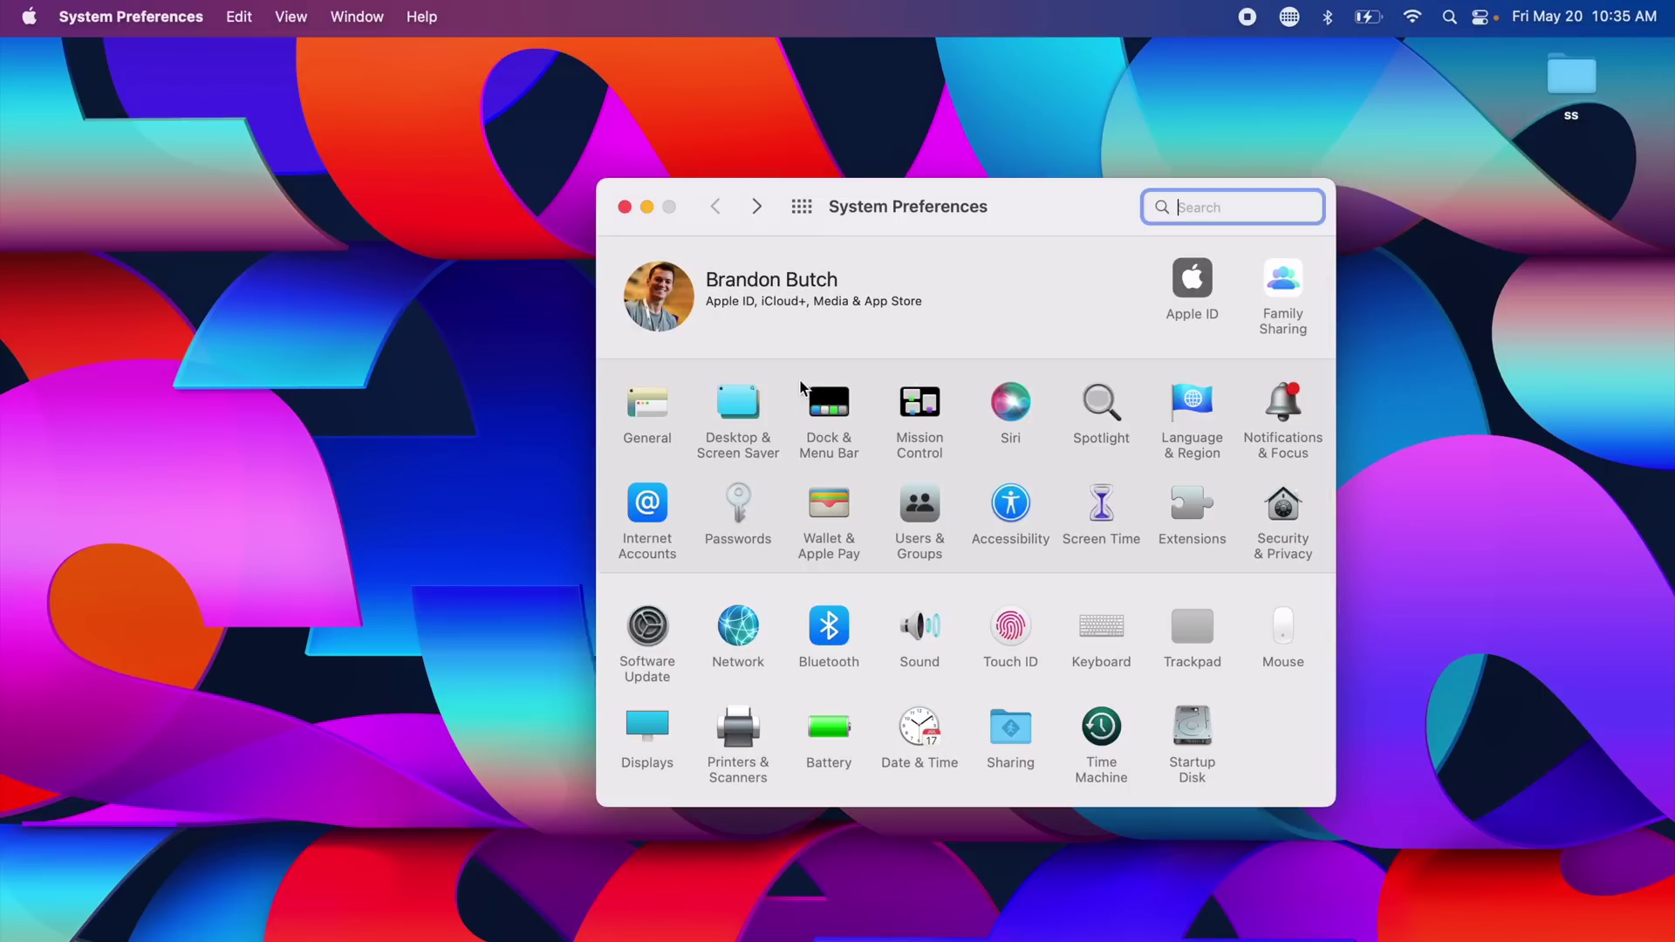
# Open the Clock settings in the Dock & Menu Bar preferences and set Show date to never.
pyautogui.click(828, 395)
pyautogui.scroll(-8, 734, 424)
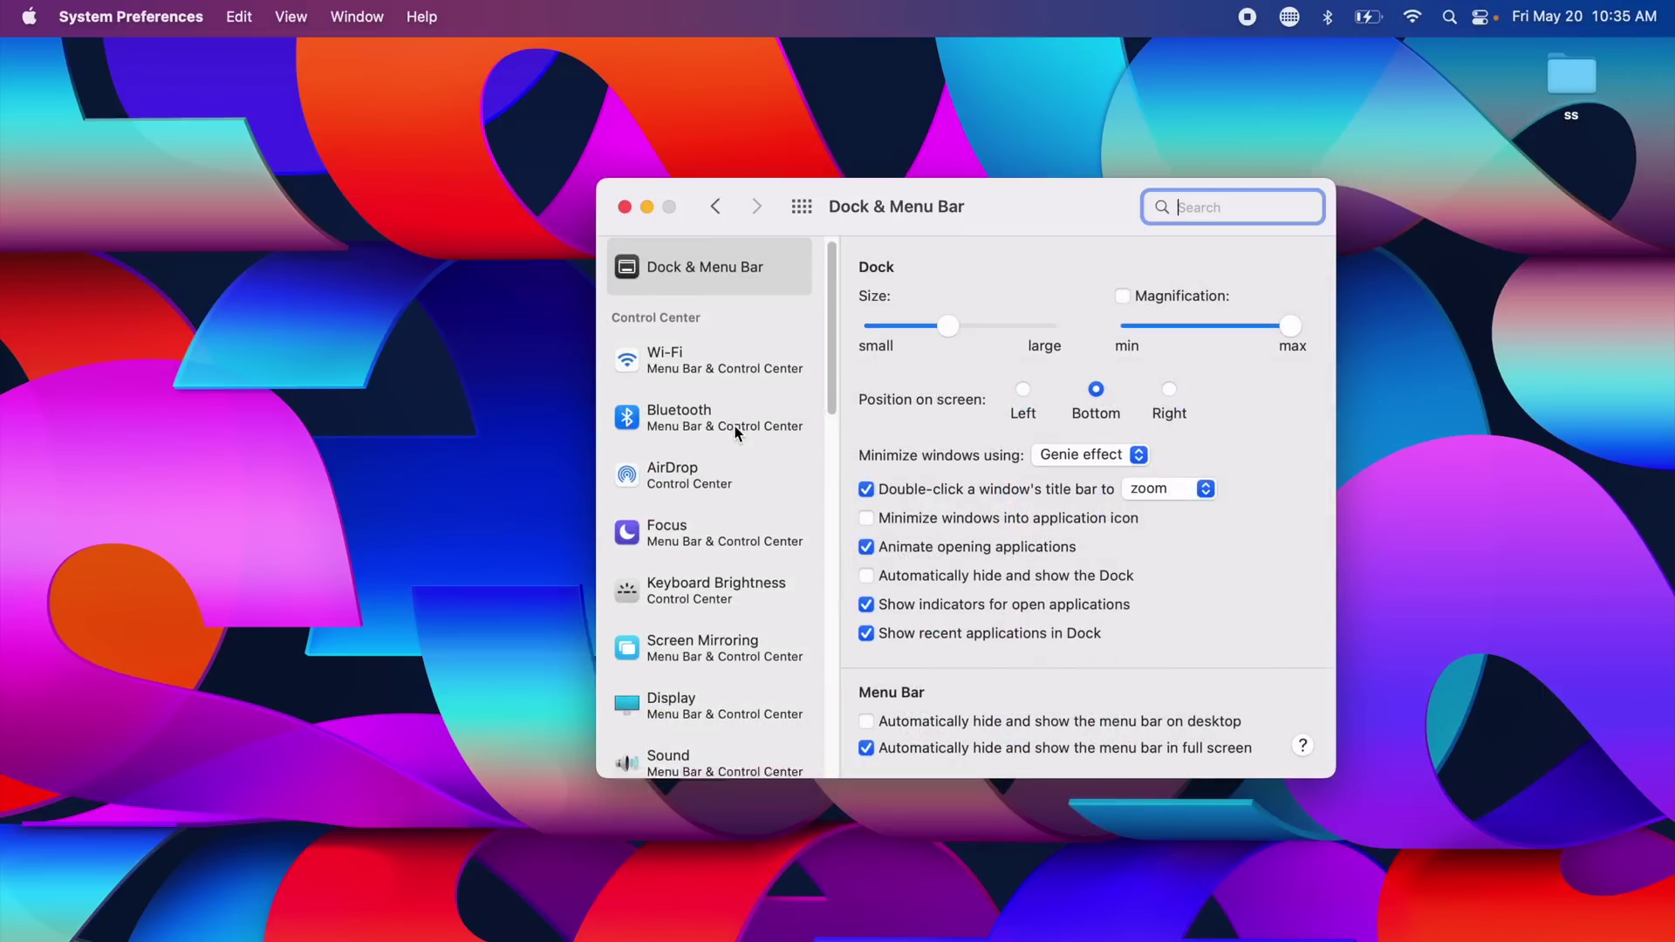
pyautogui.scroll(-4, 734, 424)
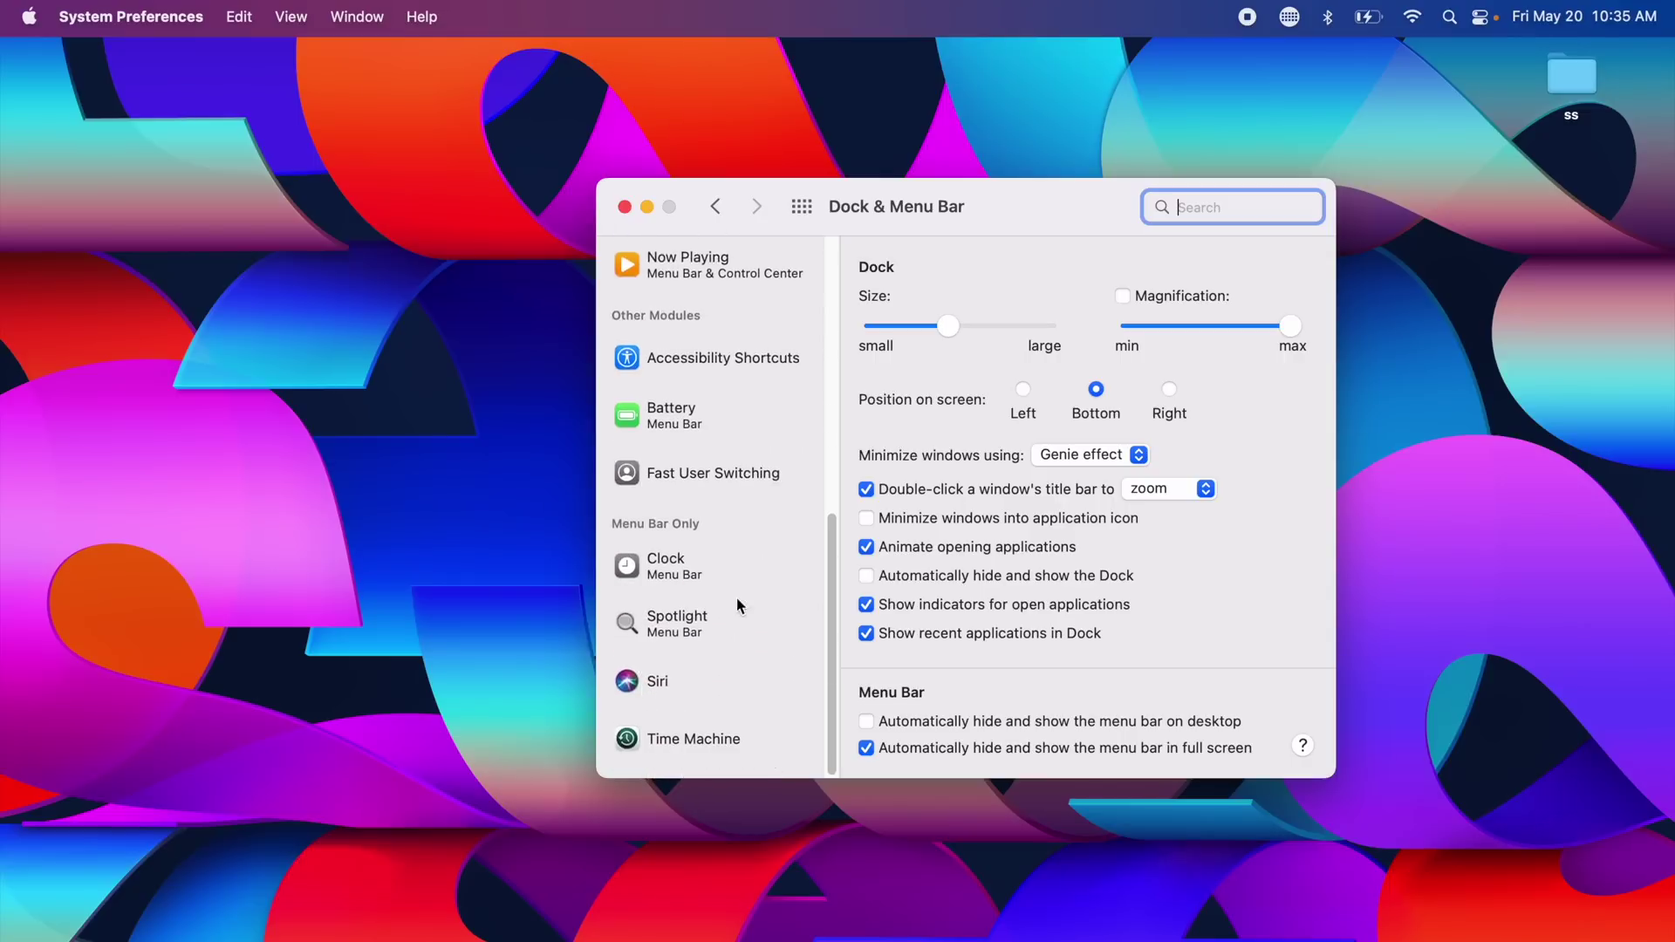
pyautogui.click(728, 572)
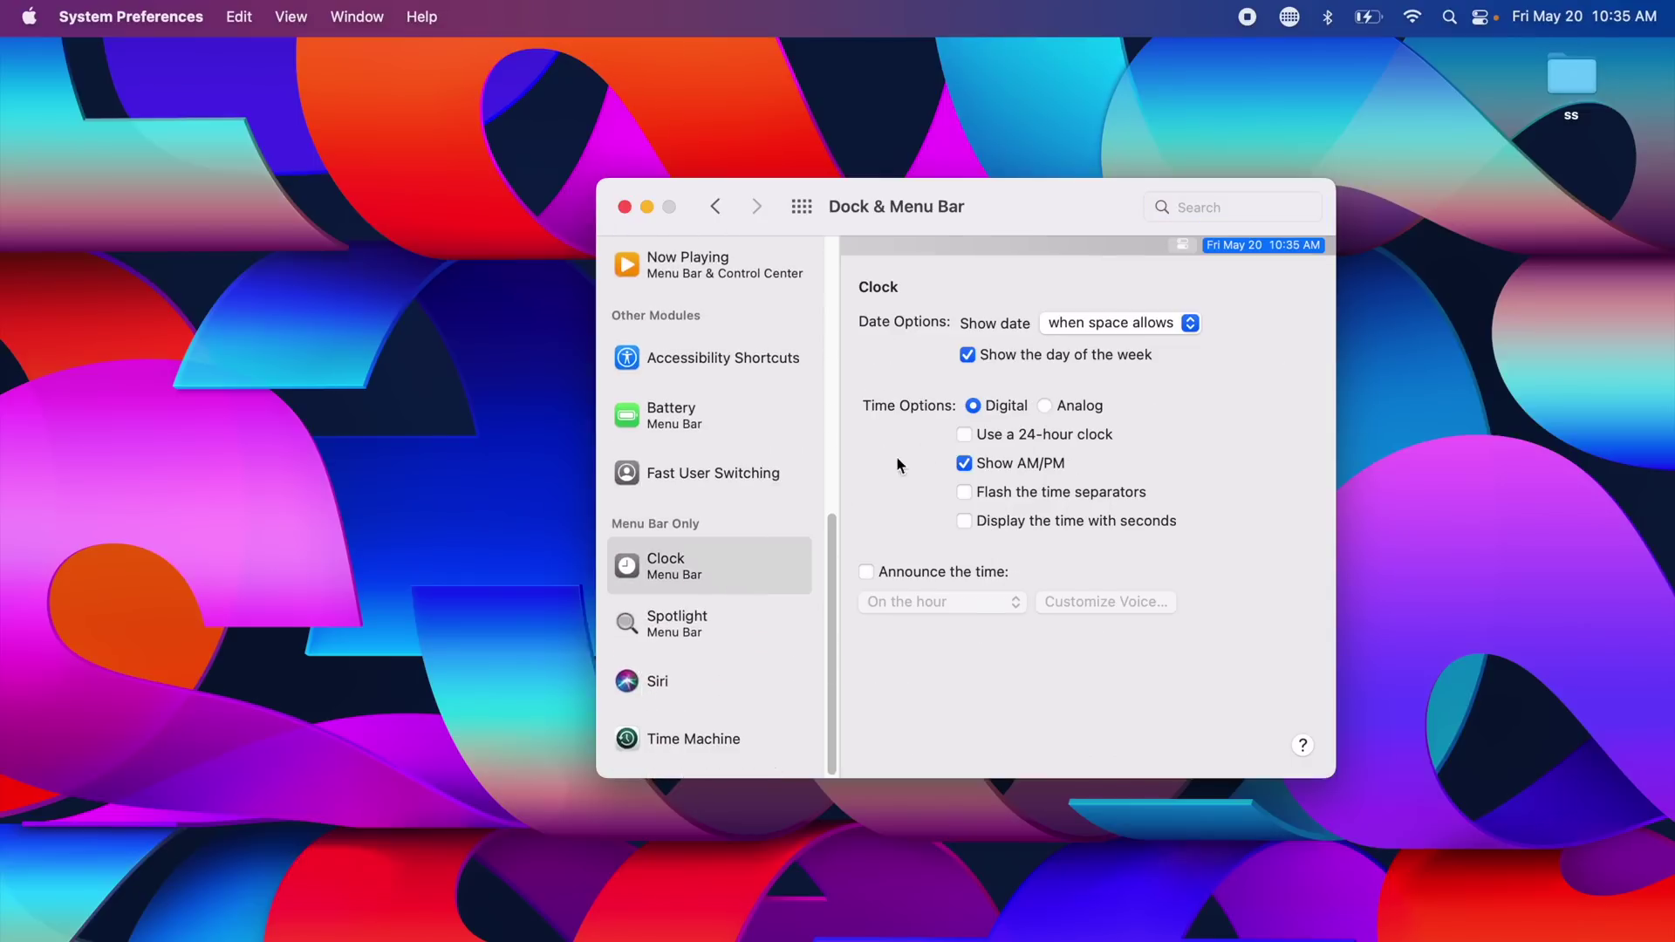
pyautogui.click(1119, 323)
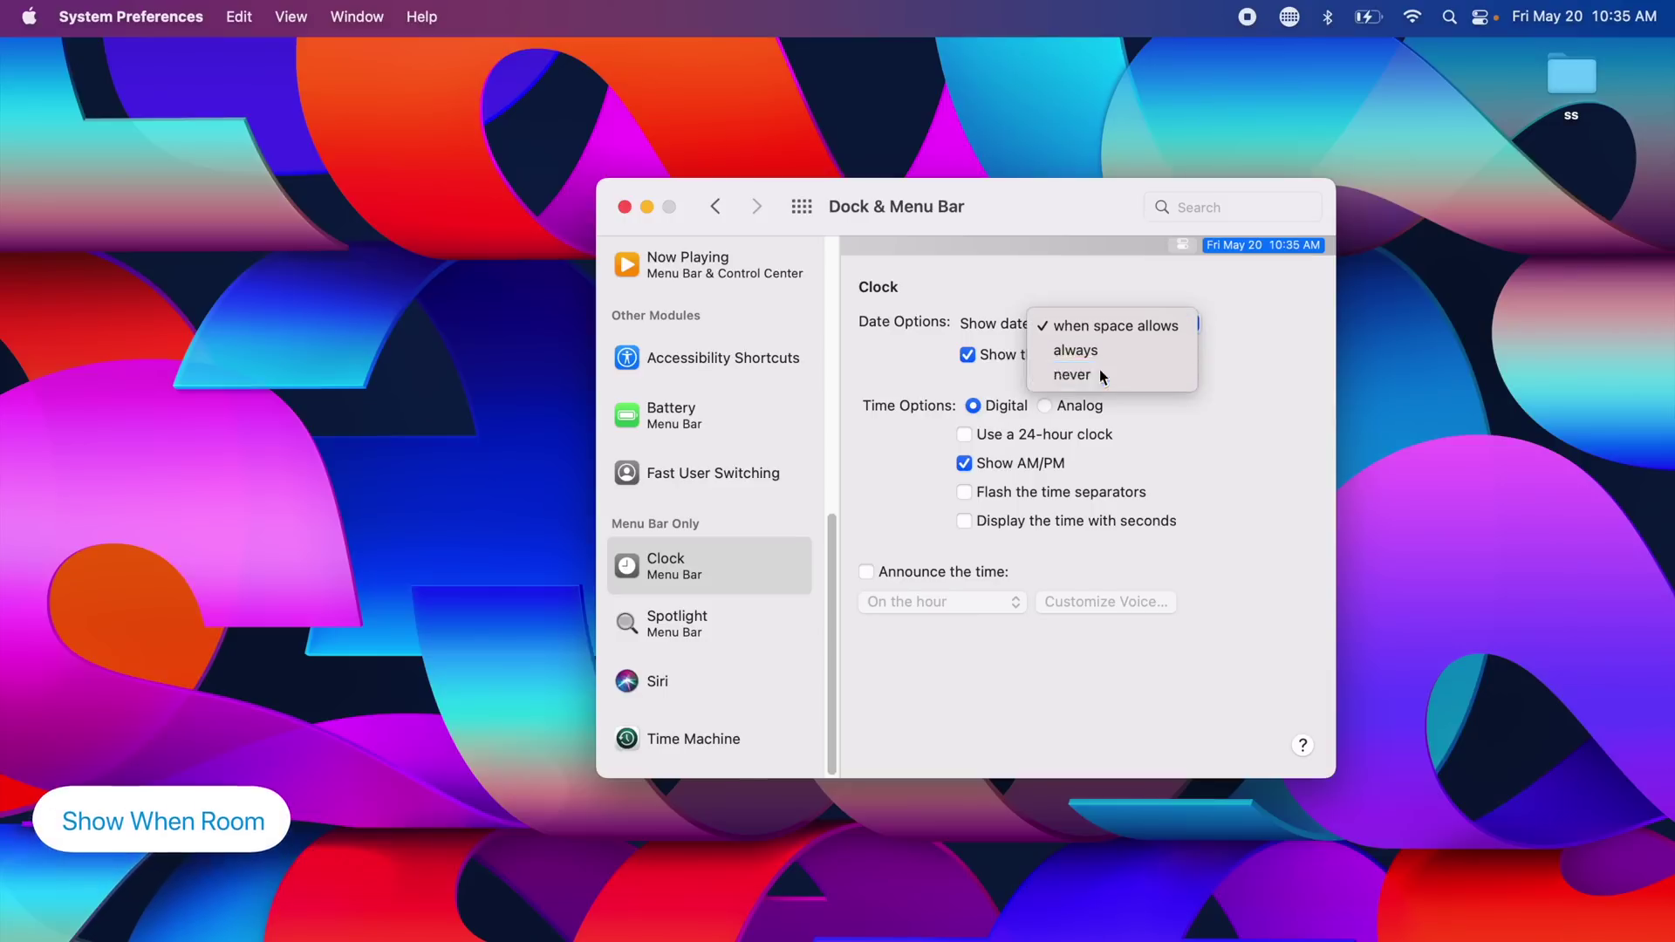
pyautogui.click(1102, 369)
# Set the menu bar clock's Show date option to always, then to when space allows.
pyautogui.click(1144, 330)
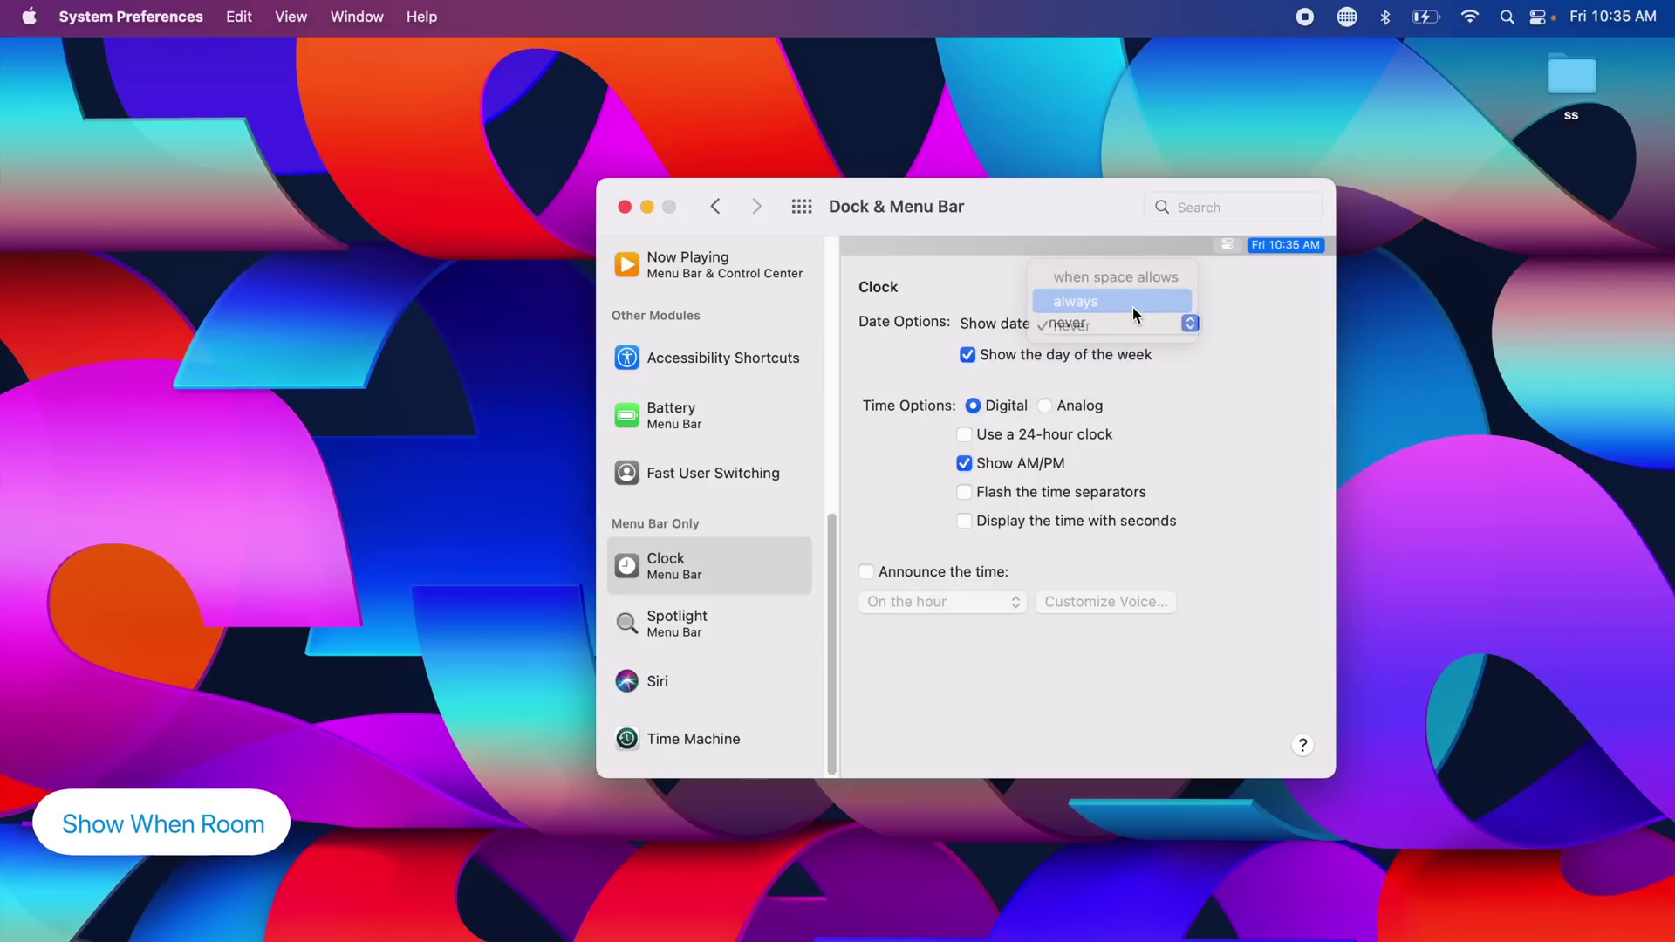
pyautogui.click(1133, 307)
pyautogui.click(1124, 322)
pyautogui.click(1125, 308)
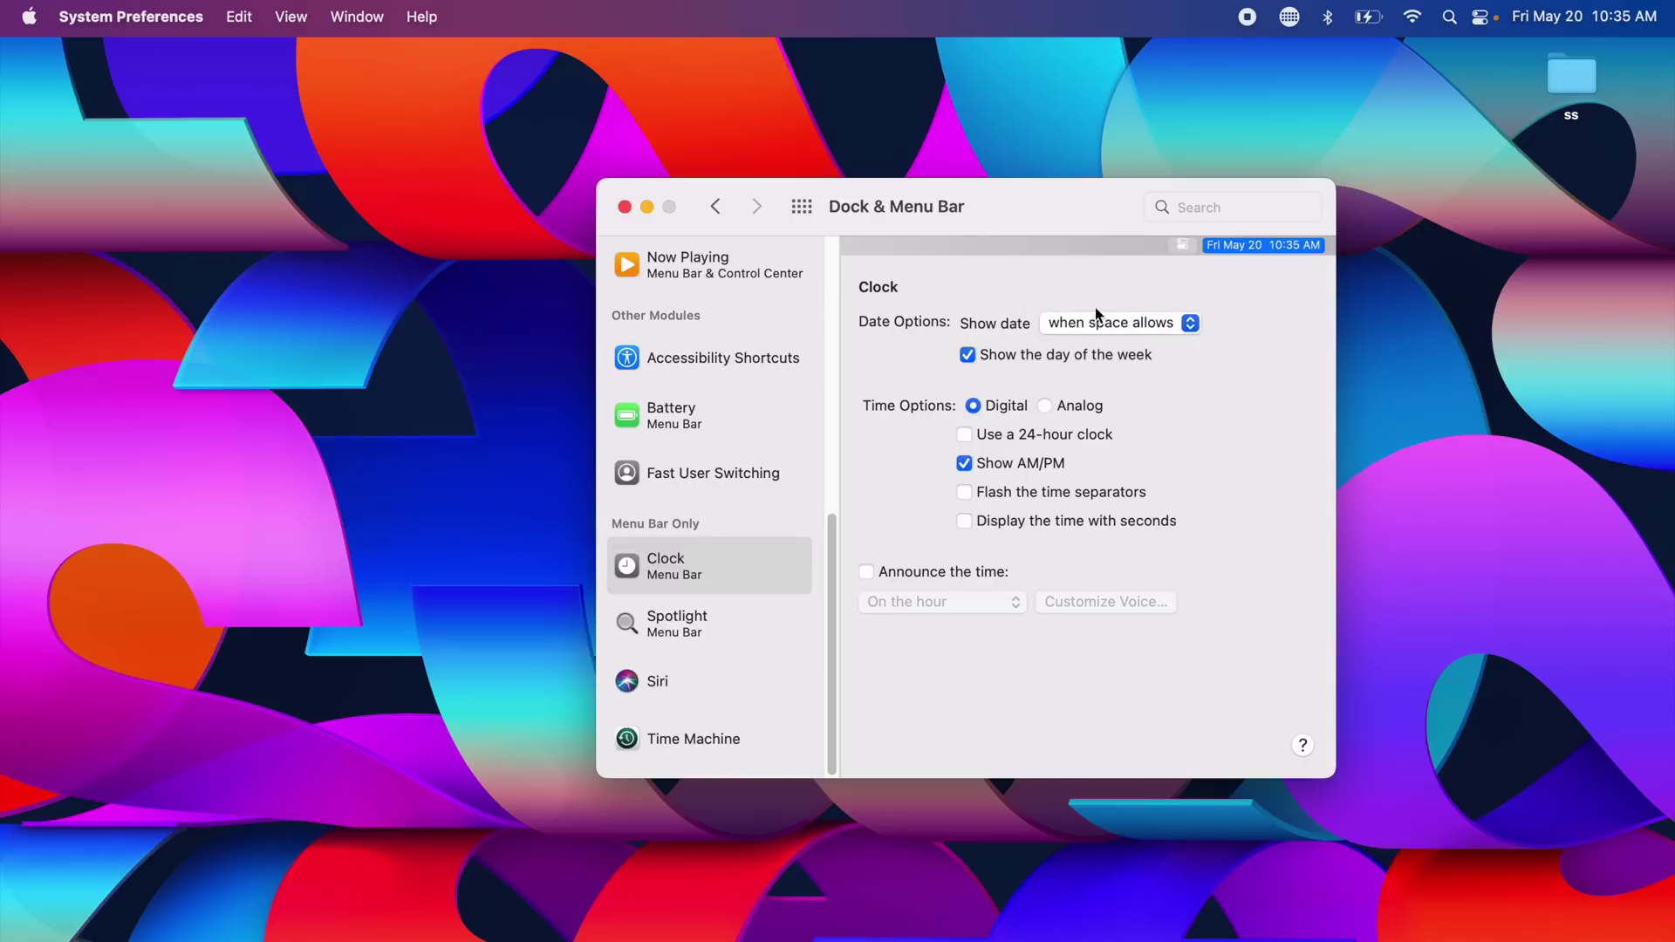
pyautogui.click(1567, 9)
pyautogui.click(1567, 9)
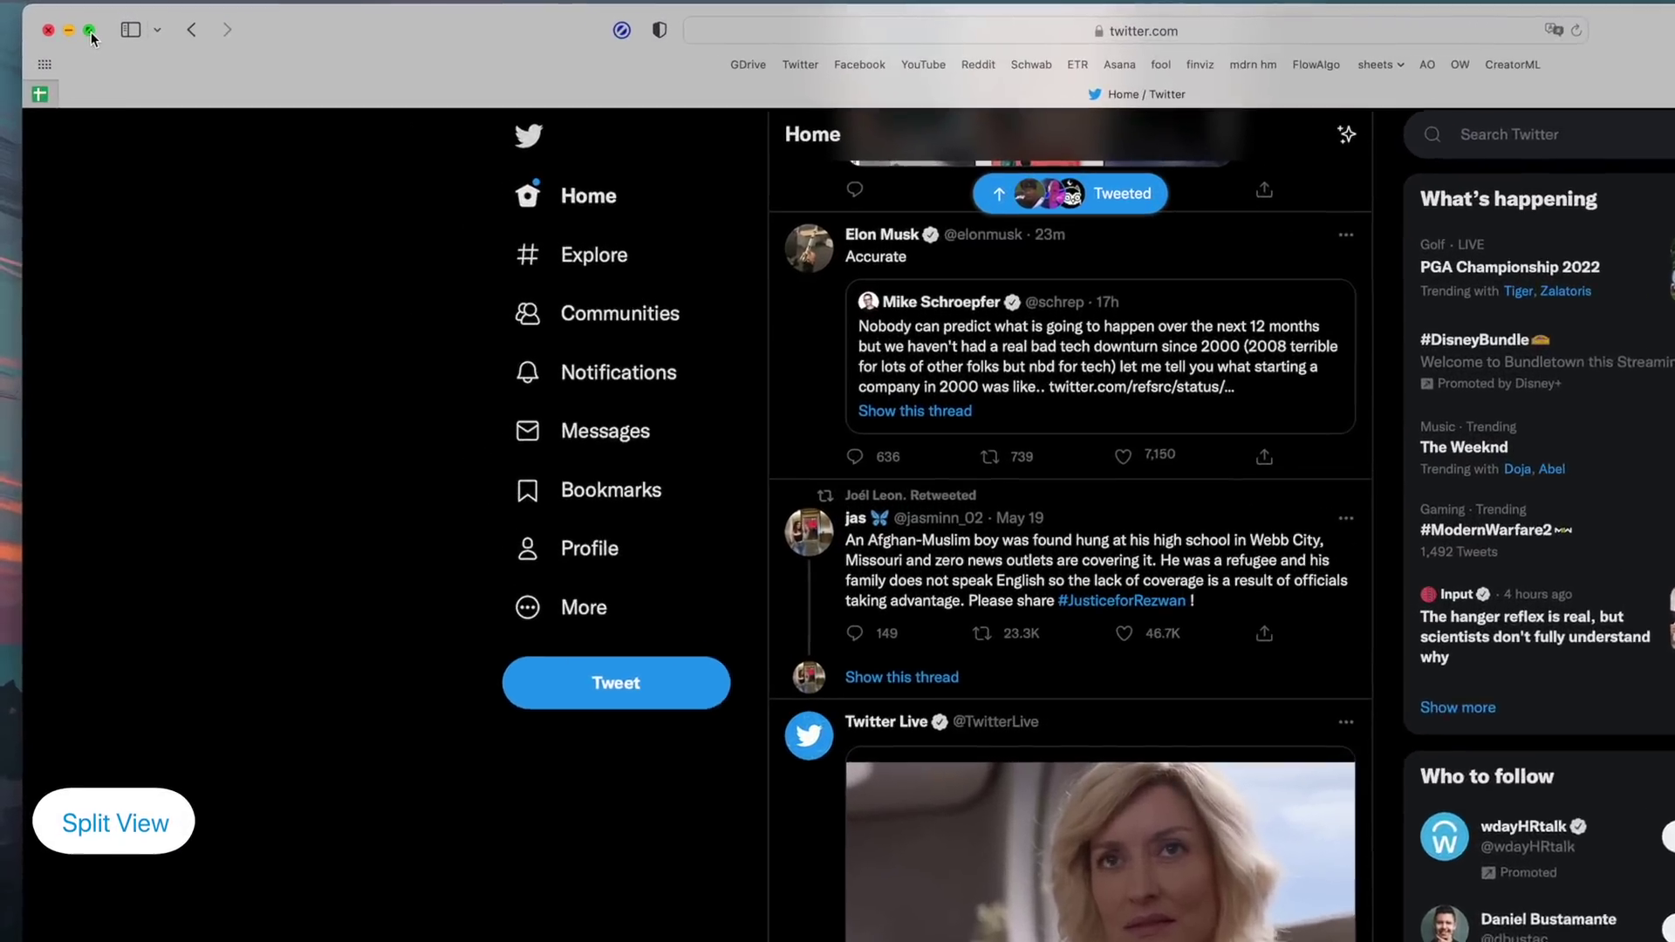
# Tile the Twitter window to the left of the screen, pair it with the YouTube window in Split View, and widen the Twitter side.
pyautogui.moveTo(57, 33)
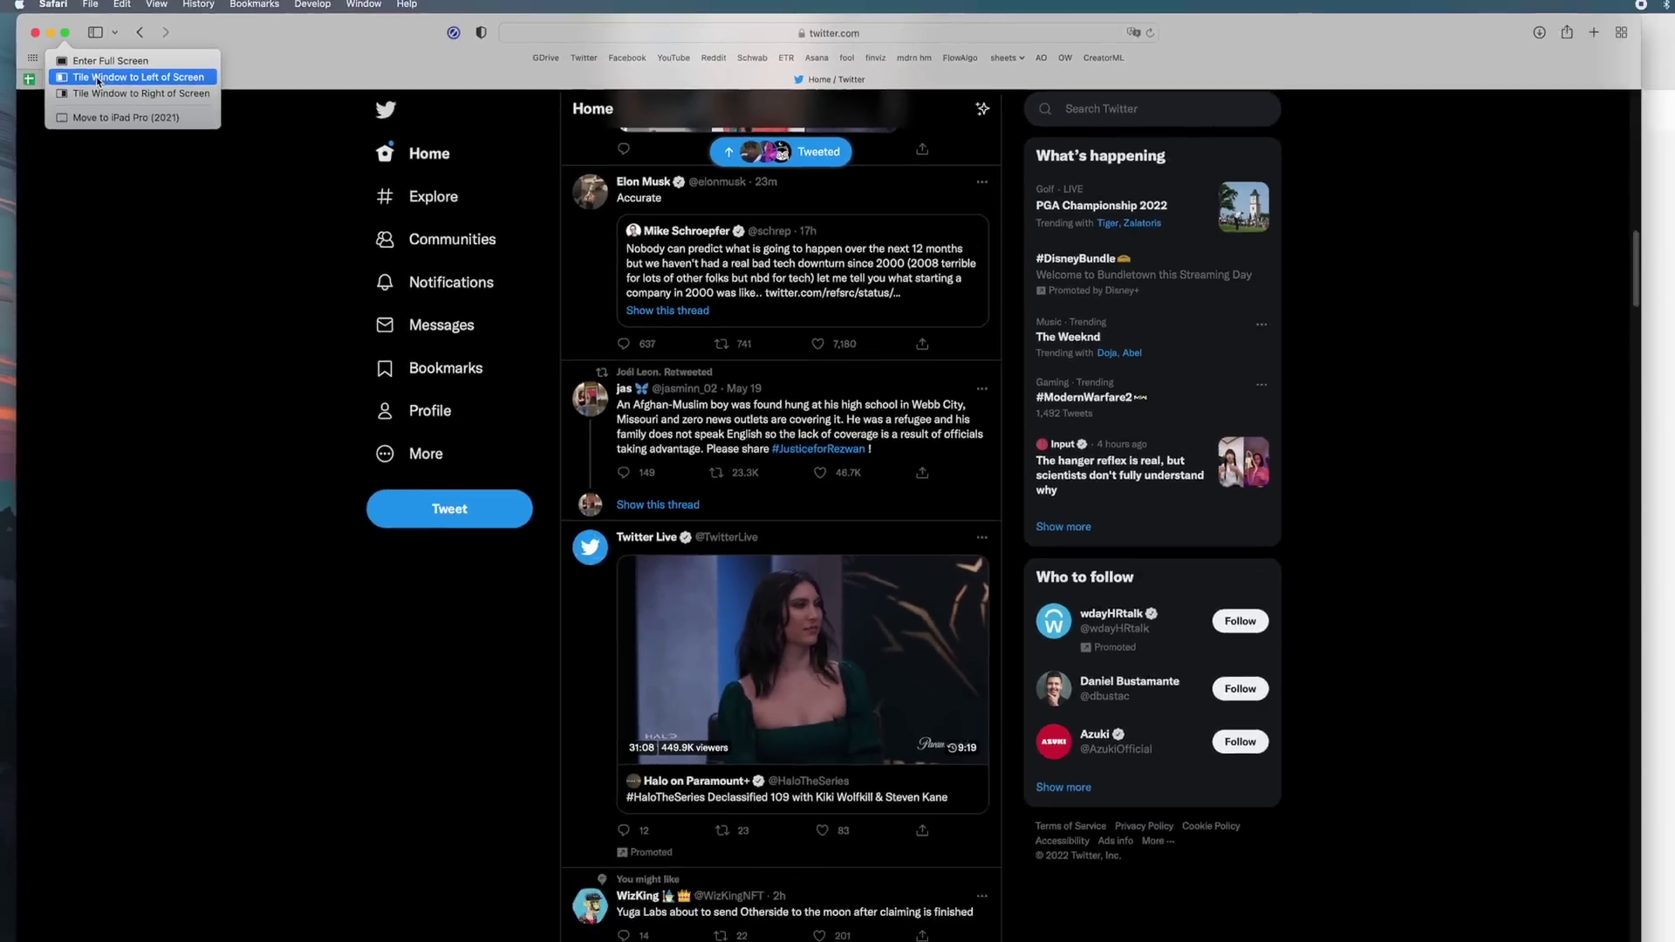
pyautogui.click(126, 97)
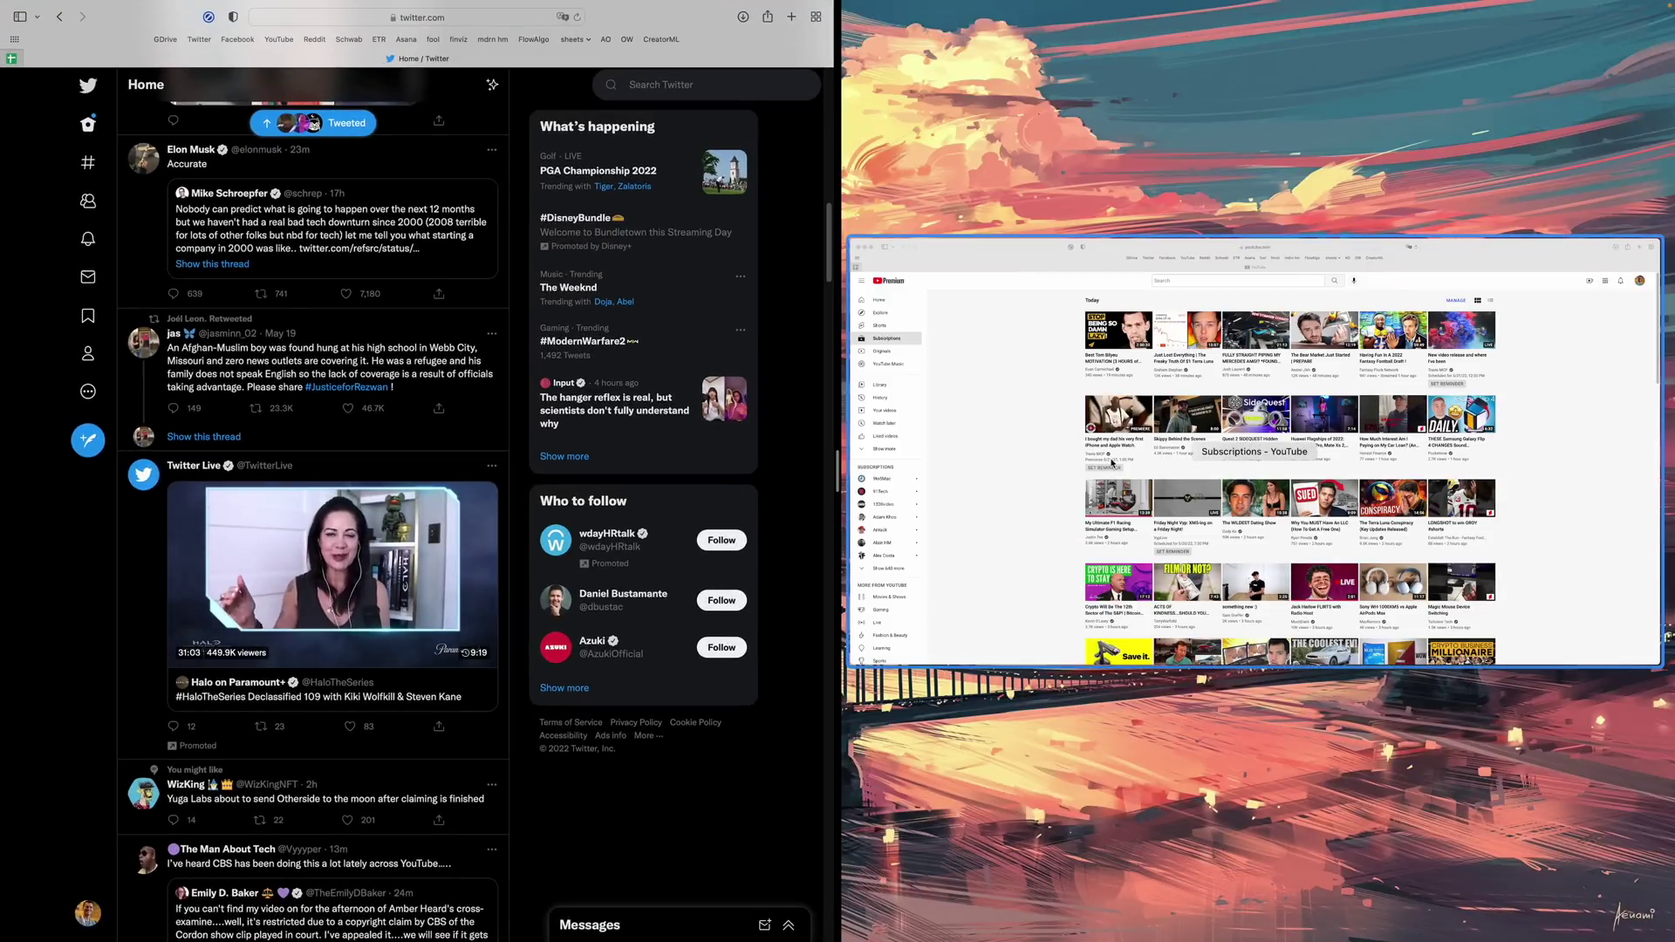
pyautogui.click(1025, 447)
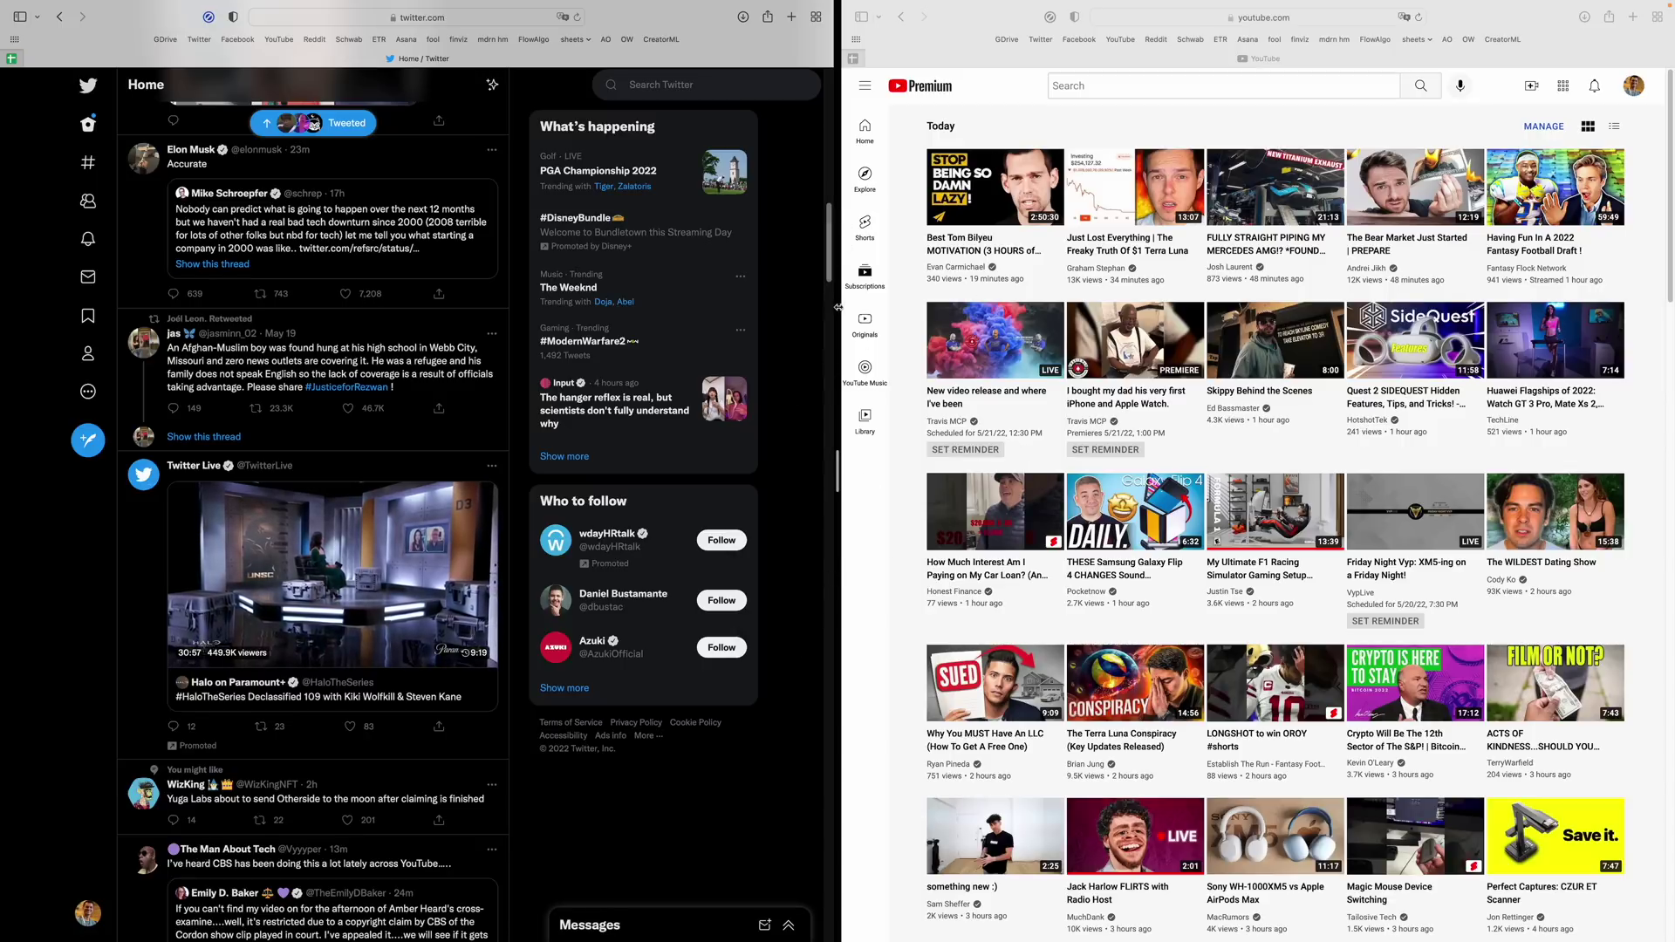
pyautogui.moveTo(868, 465); pyautogui.dragTo(1233, 497)
pyautogui.moveTo(1417, 5)
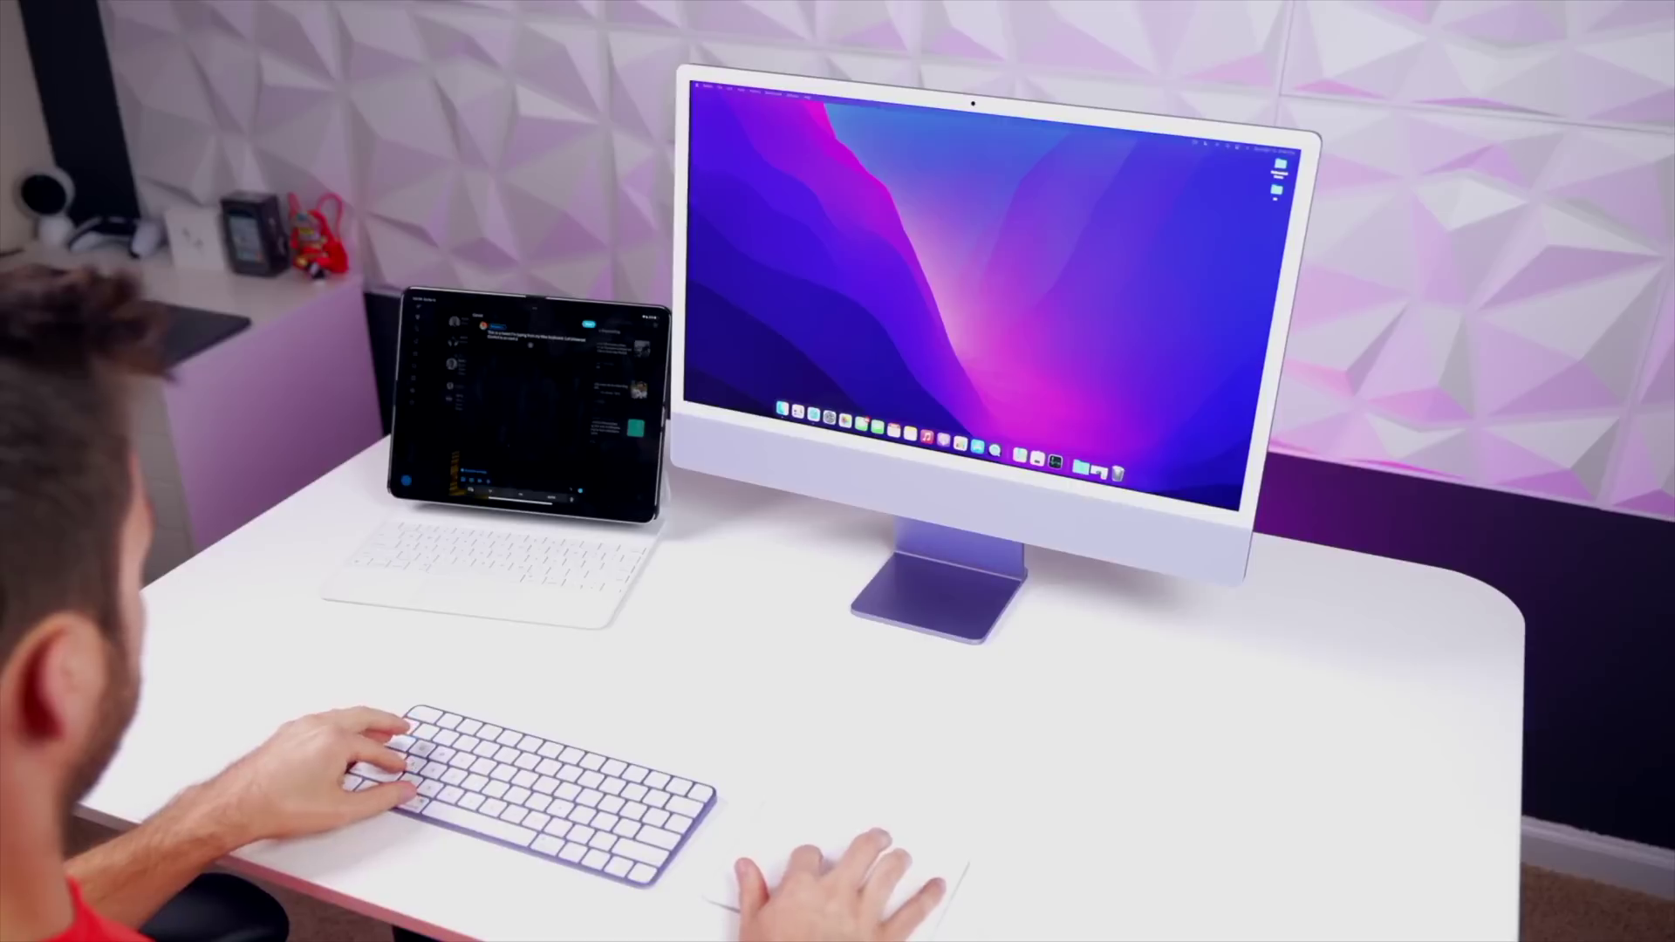
pyautogui.press('BackSpace')
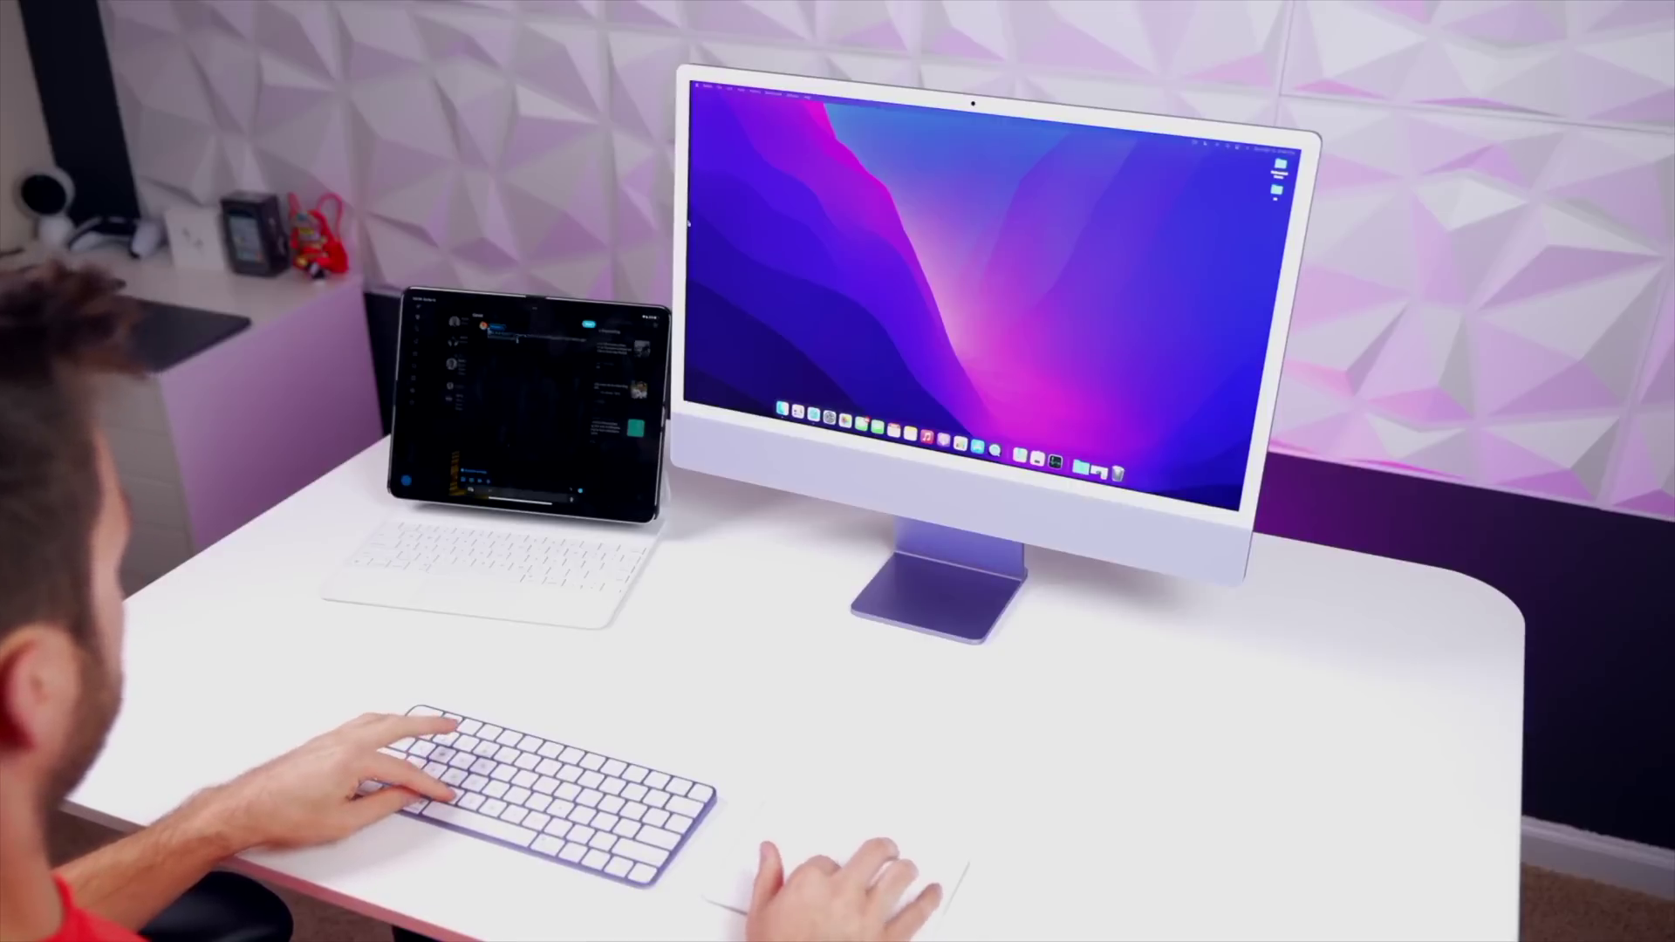
pyautogui.click(1098, 471)
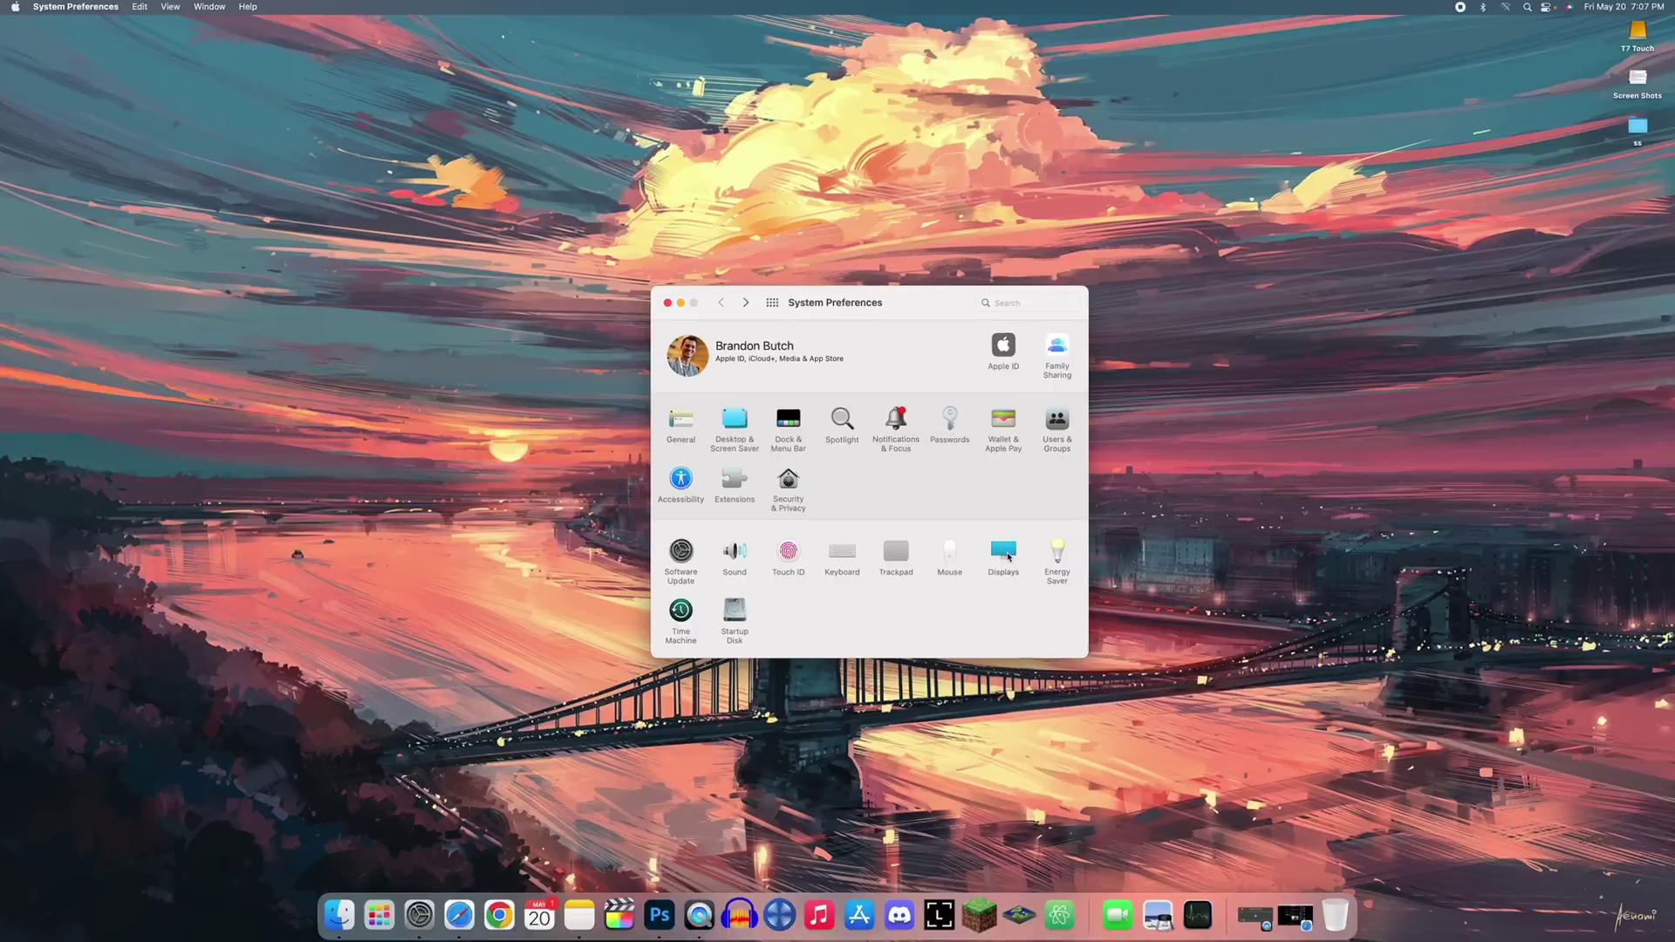
# Open the Displays preferences and show the Universal Control options.
pyautogui.click(684, 621)
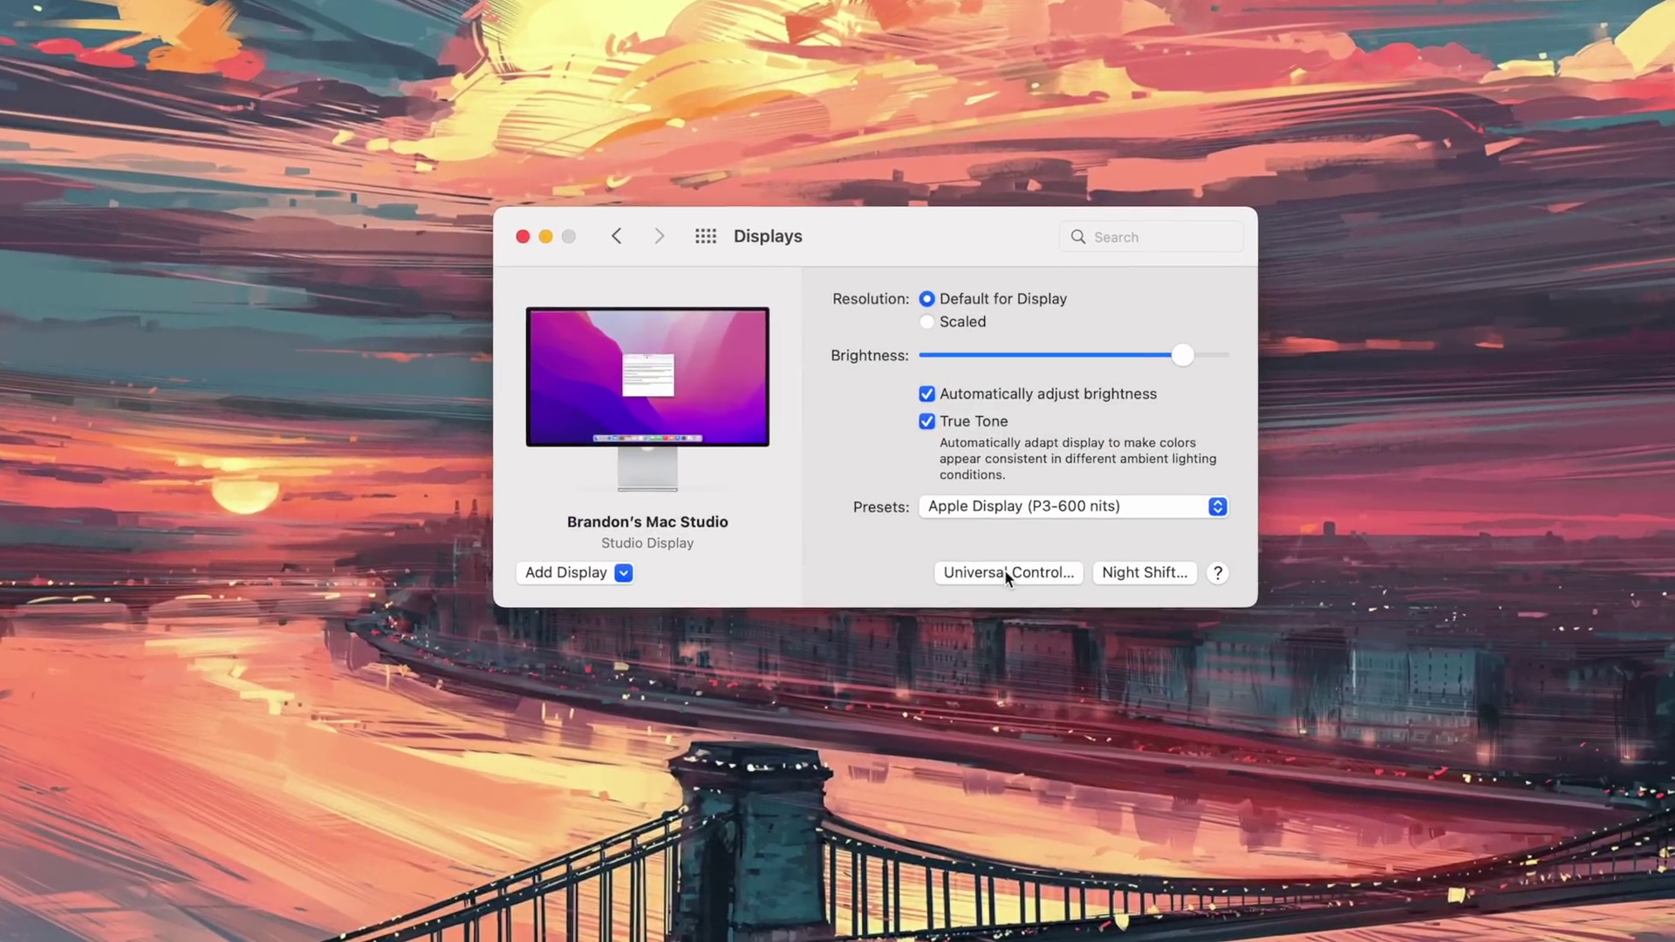
pyautogui.click(1005, 574)
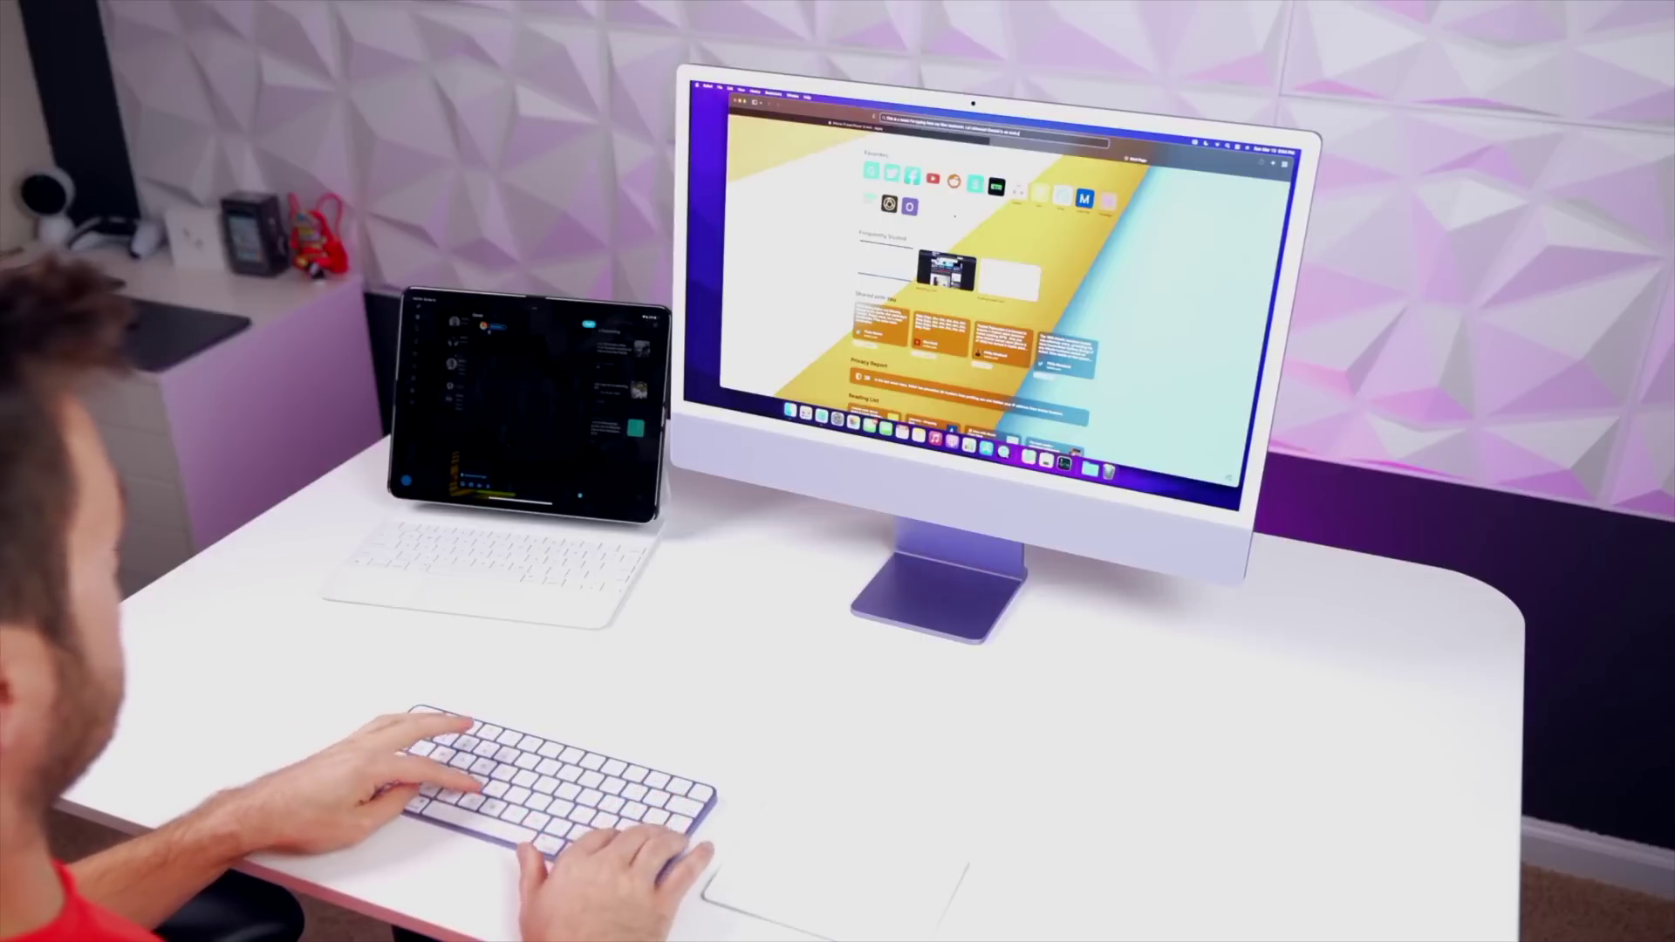
pyautogui.write("This is a test! I'm typing from my Mac keyboard. Universal Control is so cool")
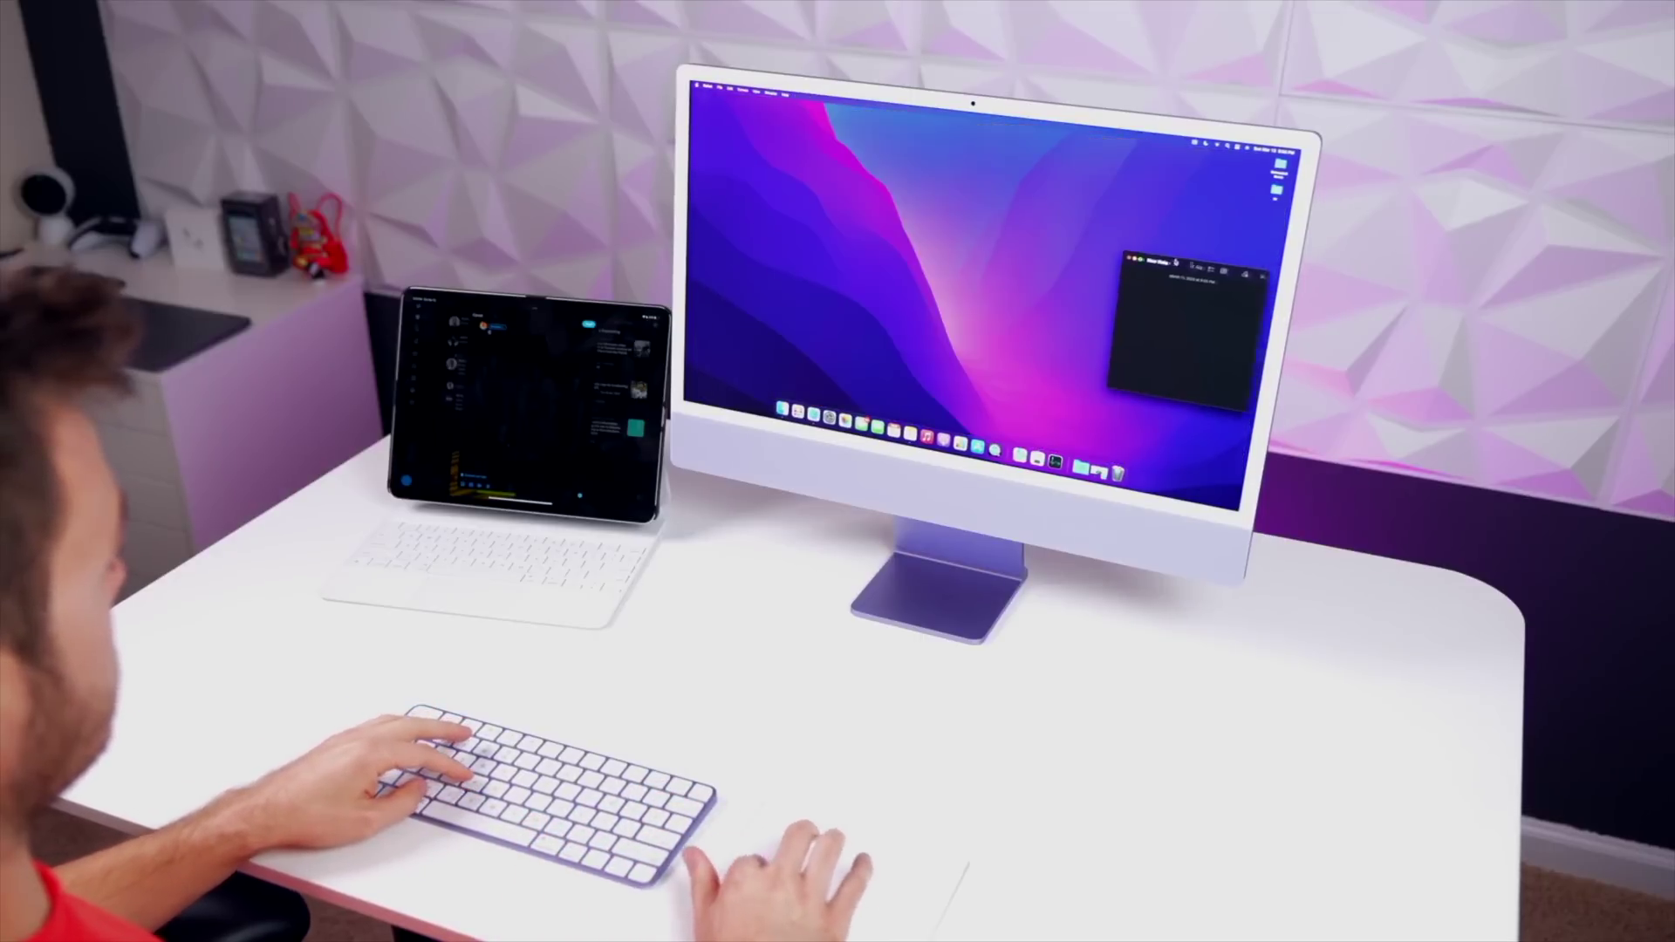
pyautogui.moveTo(1202, 264); pyautogui.dragTo(972, 196)
pyautogui.write("This is a test! I'm typing from my Mac keyboard. Lol Universal Control is so cool.")
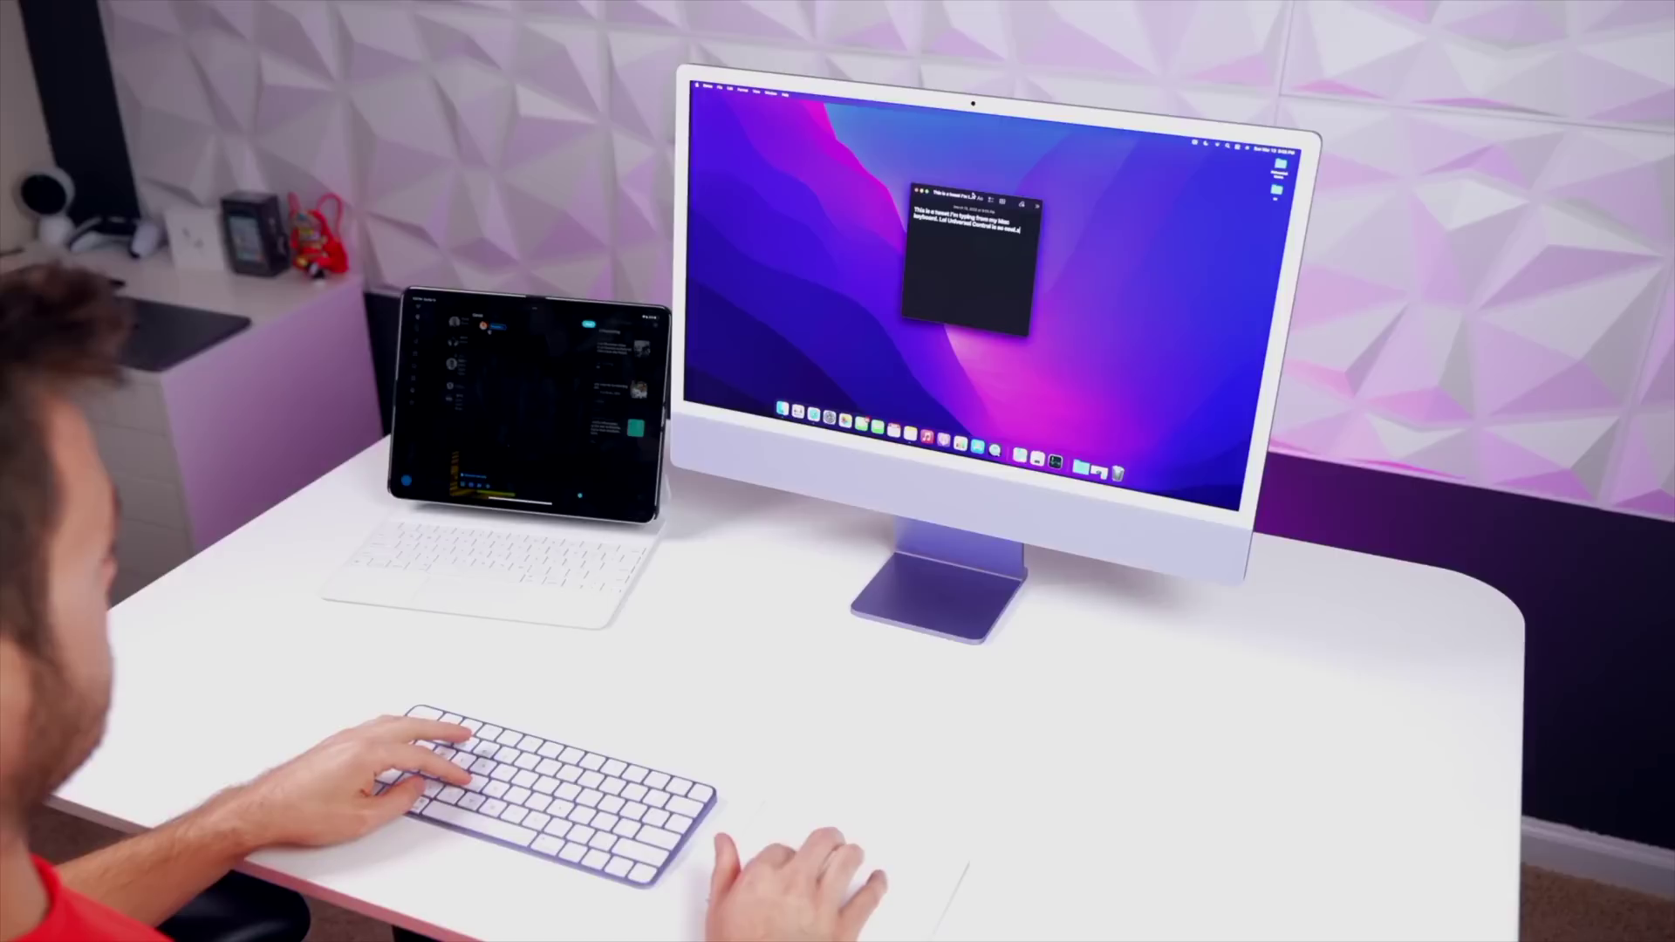
pyautogui.write("This is a test! I'm typing from my Mac keyboard. Lol Universal Control is so cool.")
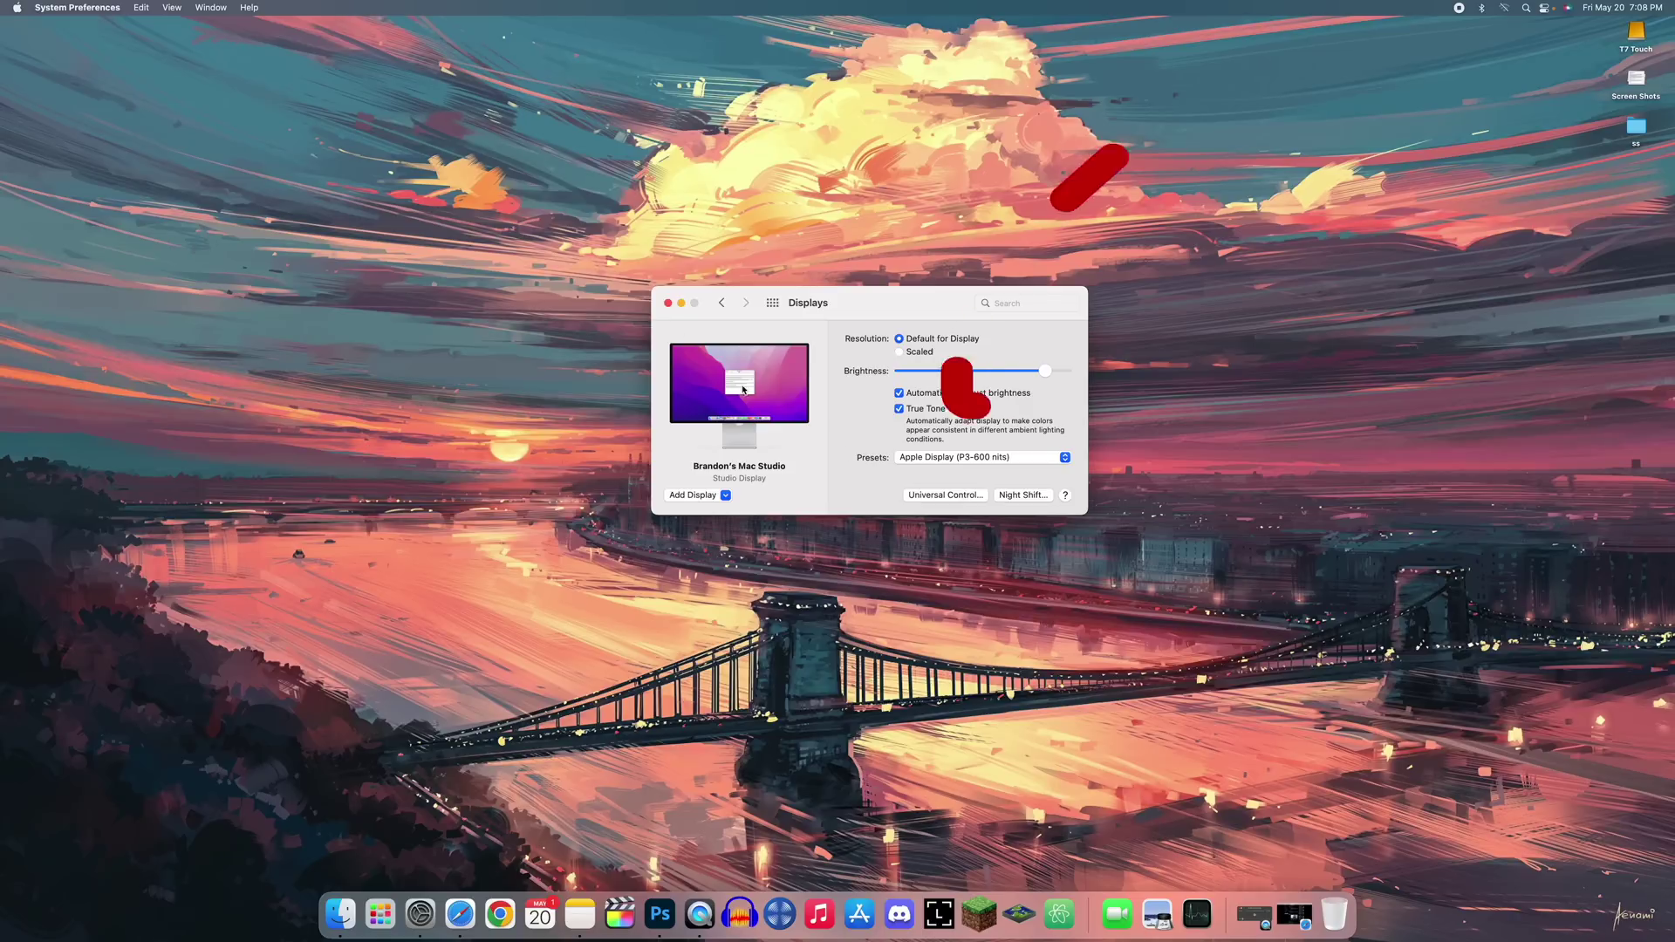
# Close the Displays preferences window.
pyautogui.click(668, 302)
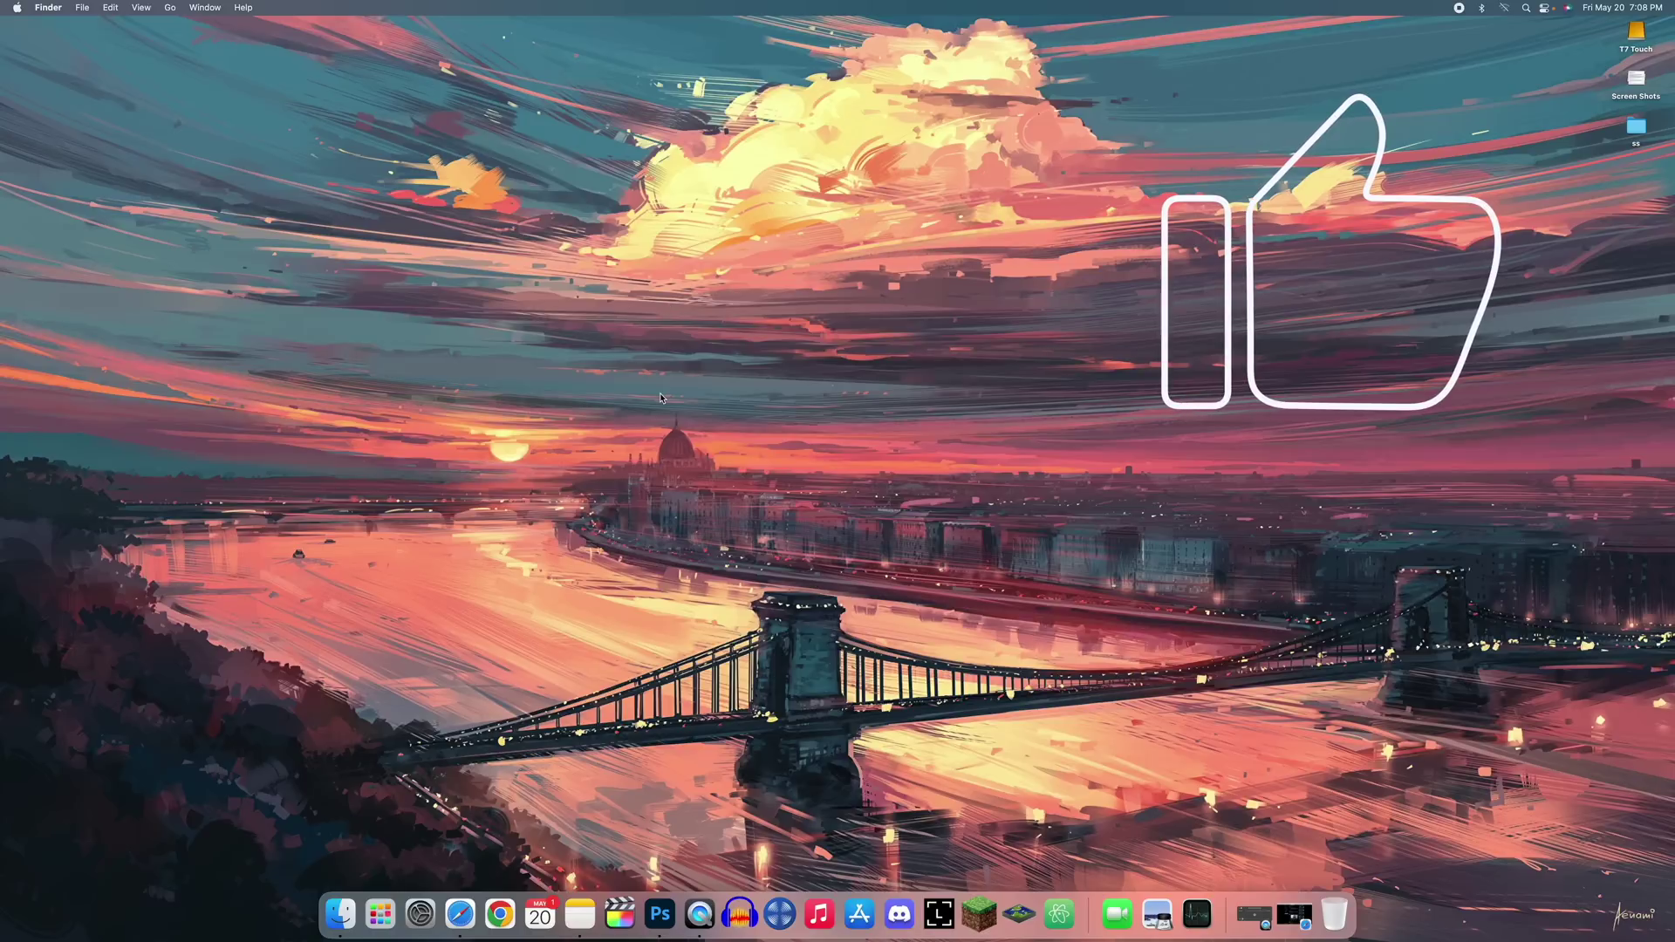